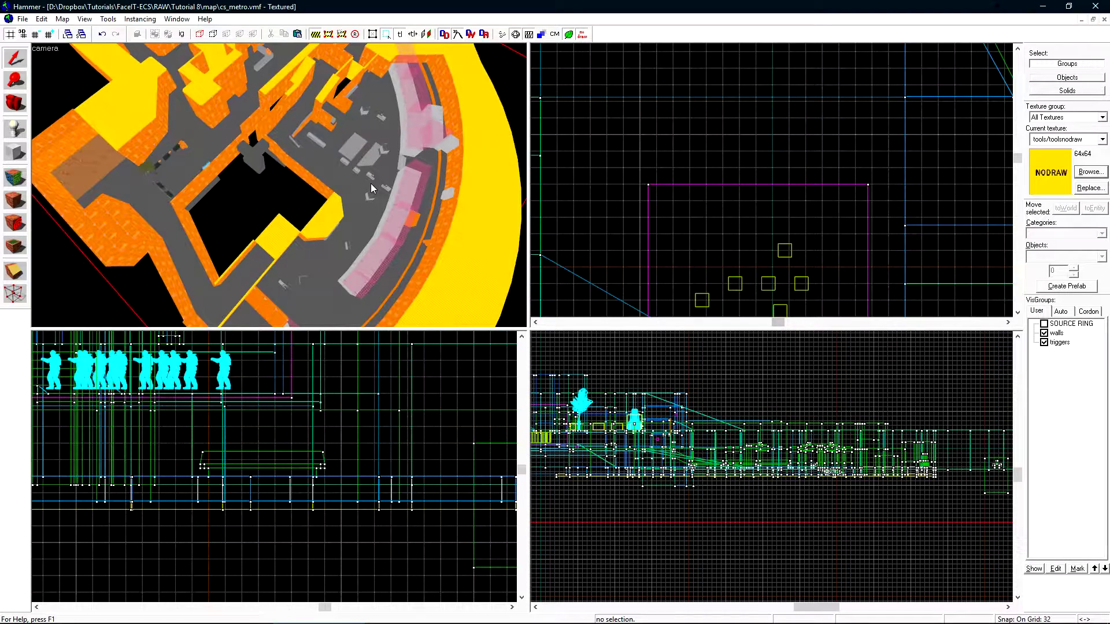
Step: Place an info_player_terrorist entity on the open grey floor of the station hall and make it selectable
key(z)
key(w)
scroll(279, 185, down, 10)
key(w)
key(d)
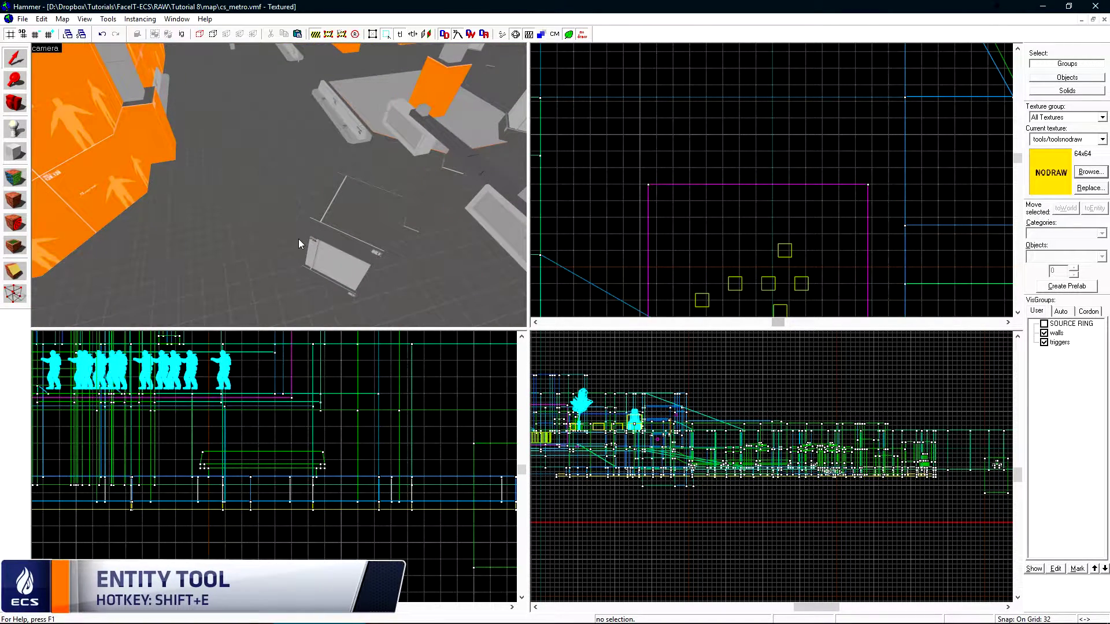
key(shift+e)
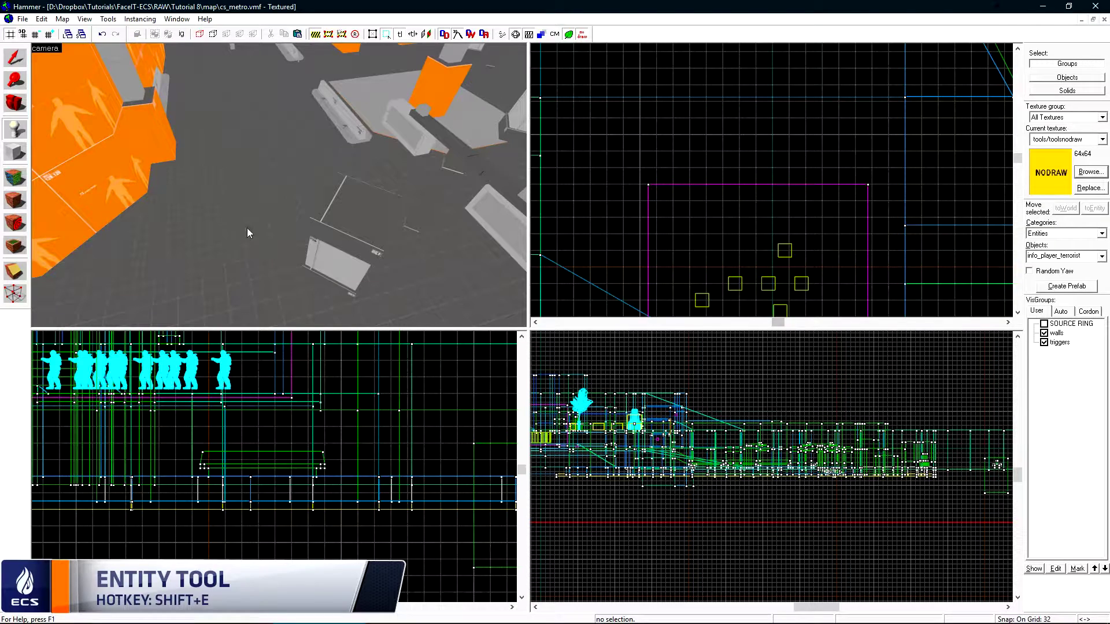
click(263, 210)
key(shift+s)
scroll(282, 244, up, 4)
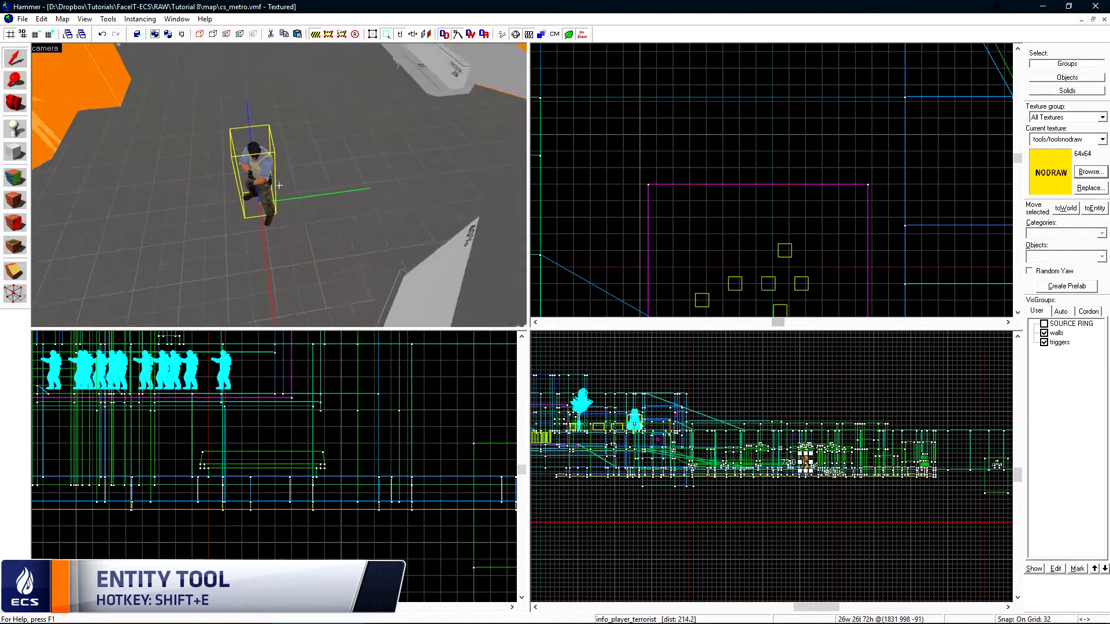
Step: Change the placed entity's class to hostage_entity in its object properties
key(alt+Return)
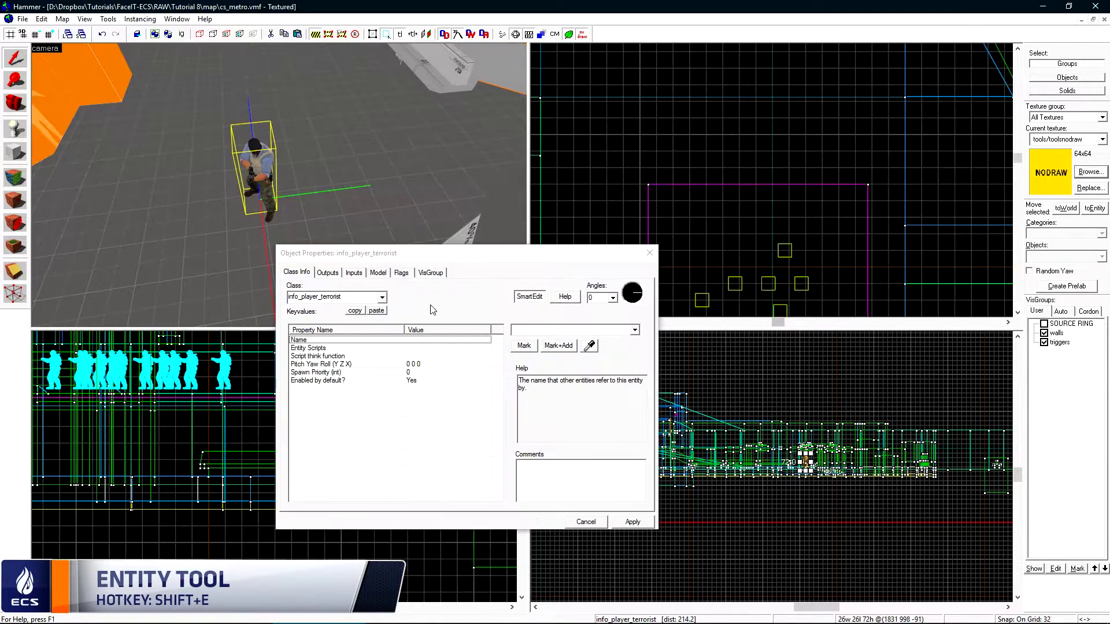
double_click(351, 298)
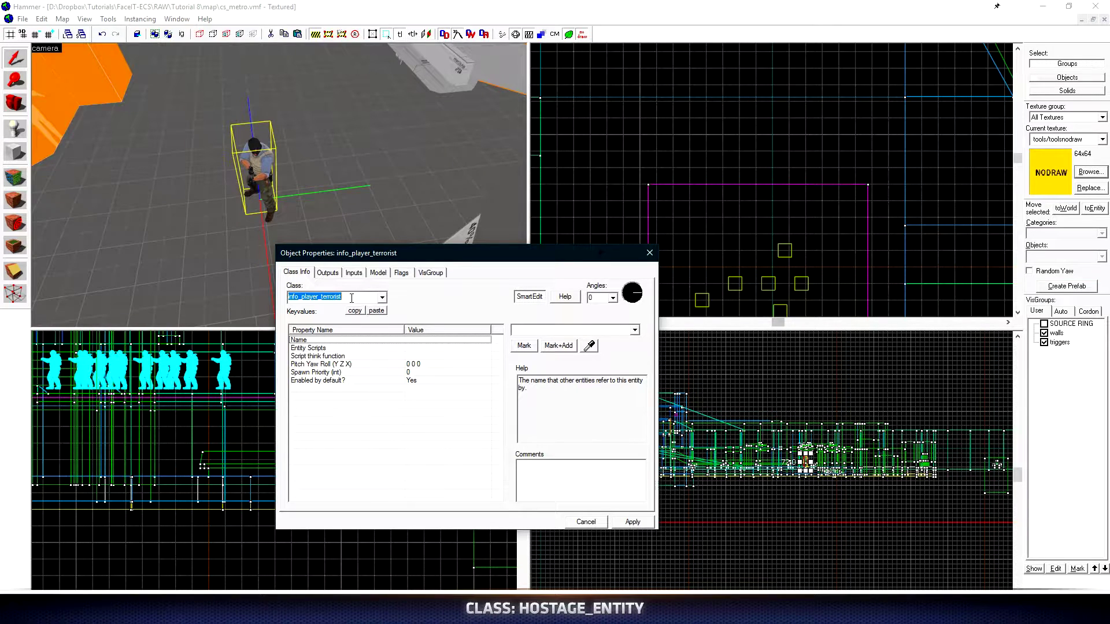
text(host)
key(Down)
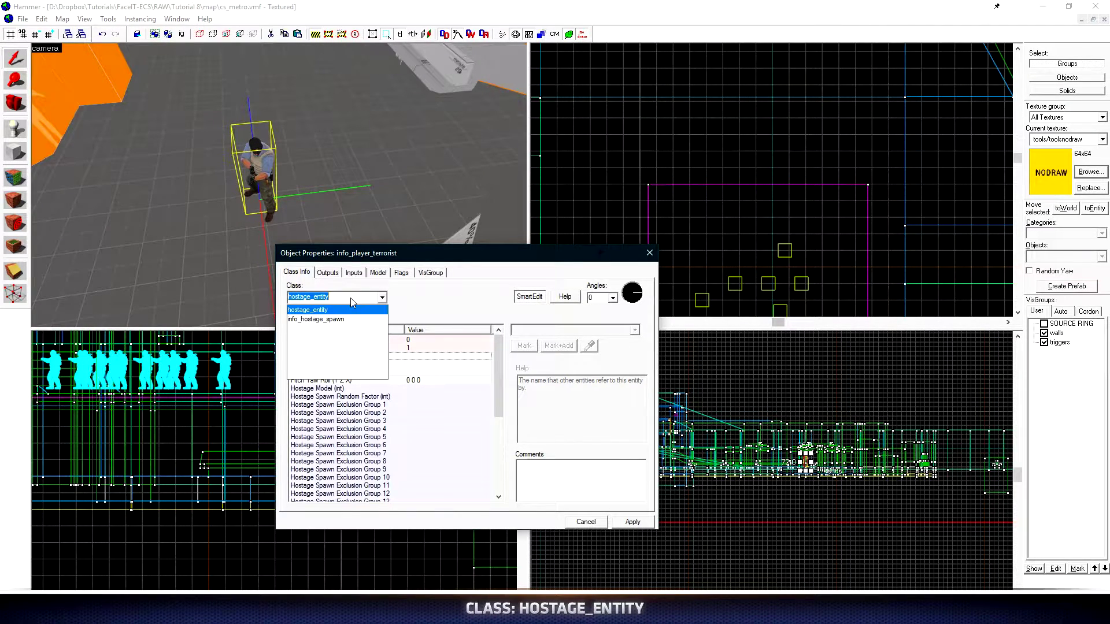
key(Return)
click(265, 166)
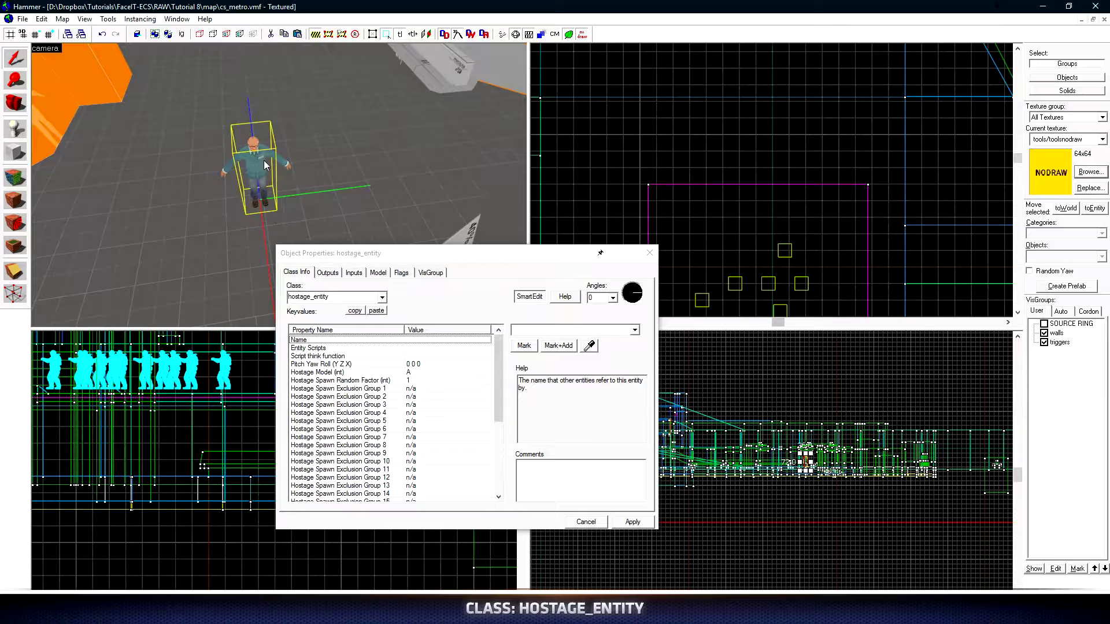
Step: Examine the hostage's model, spawn random factor and spawn exclusion group properties with their help texts
key(w)
key(z)
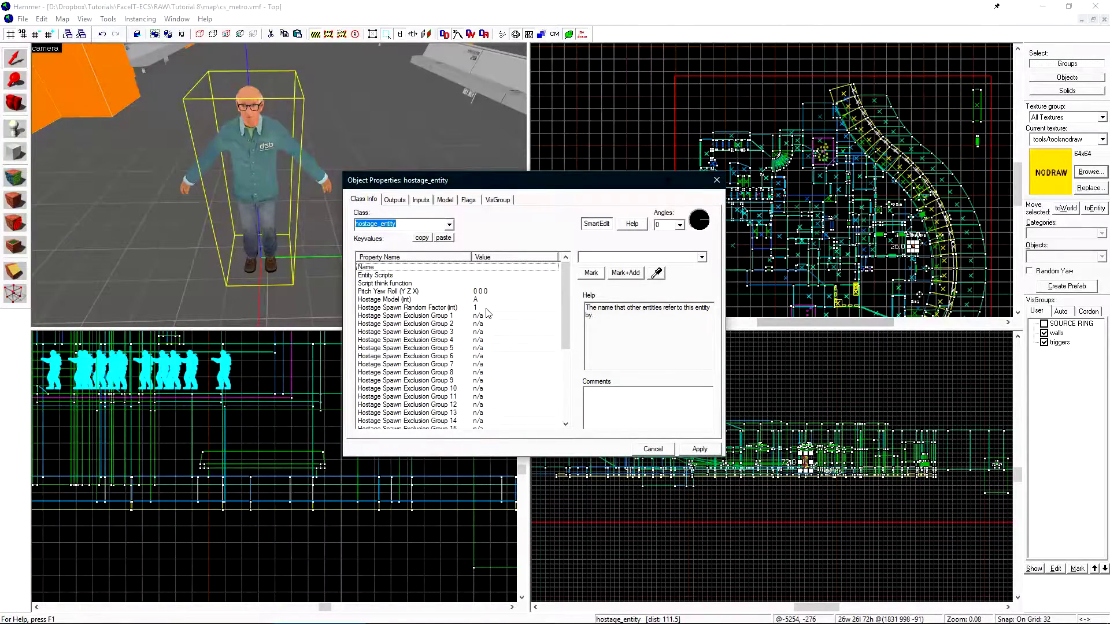
click(486, 308)
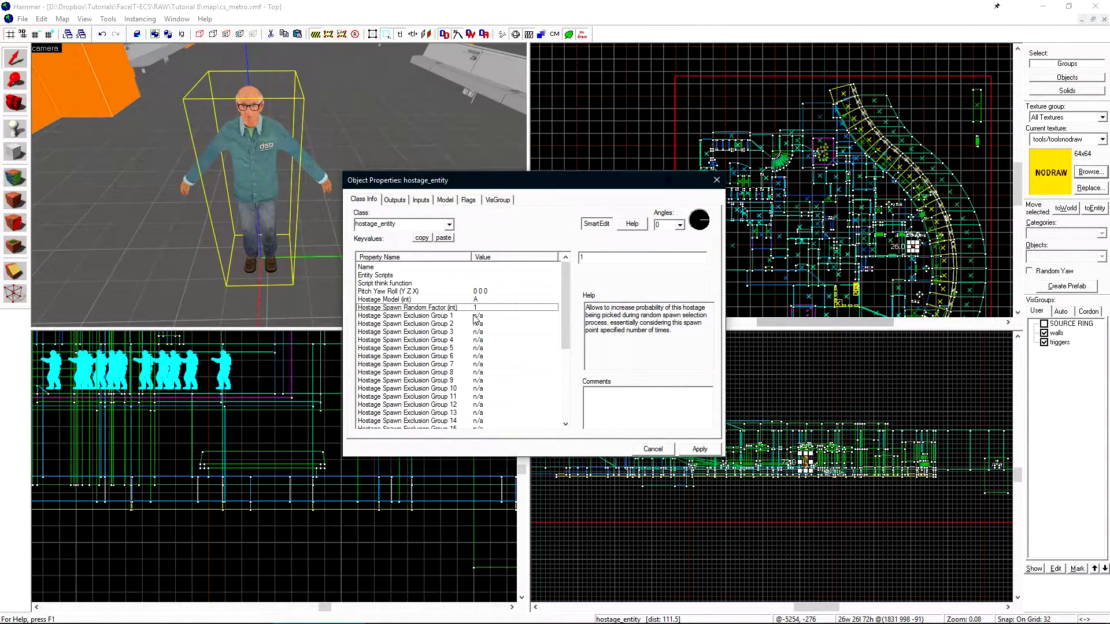
click(473, 300)
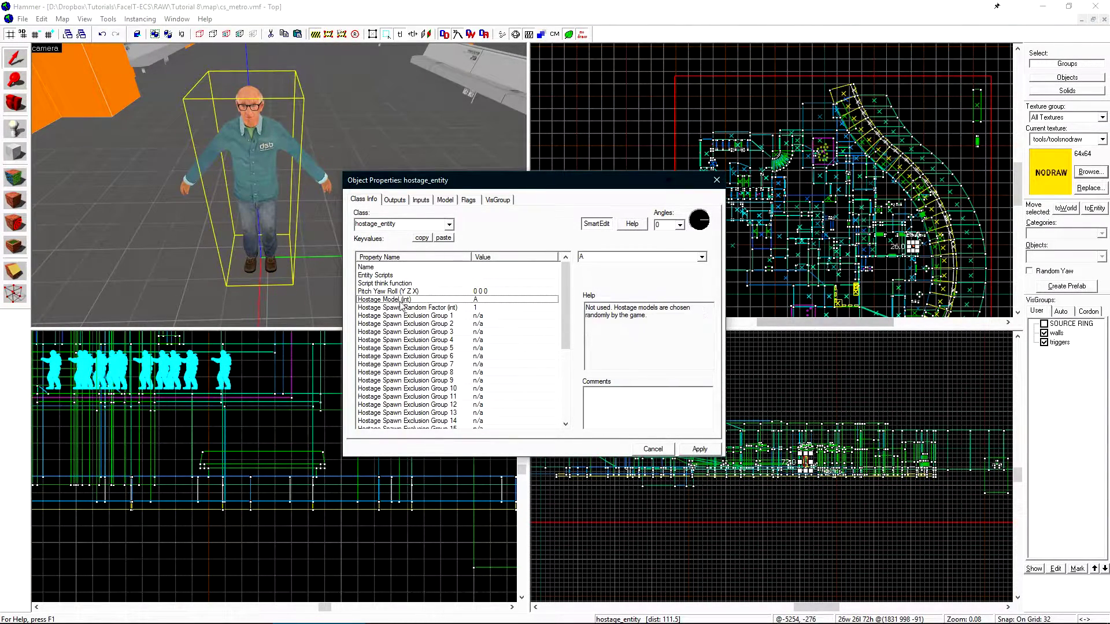
click(475, 308)
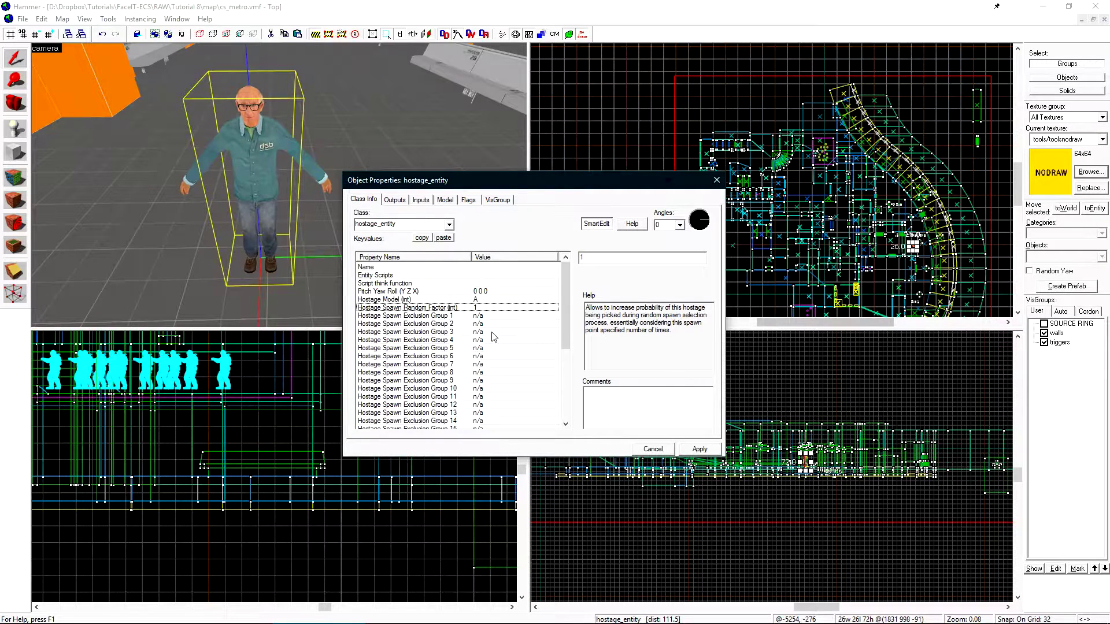
click(447, 318)
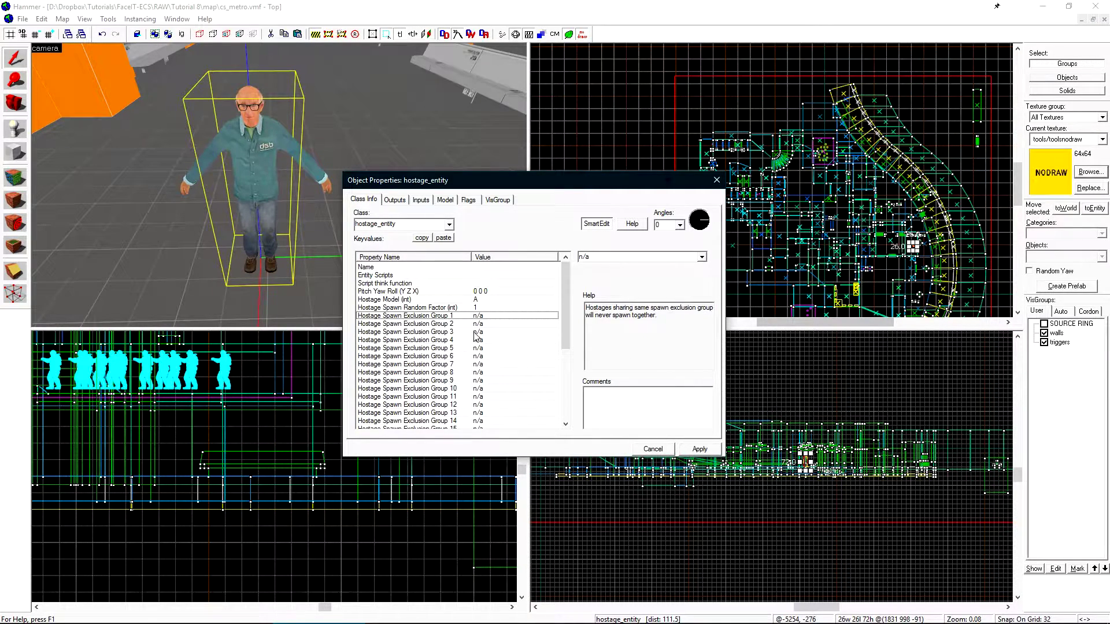
drag(567, 283, 586, 396)
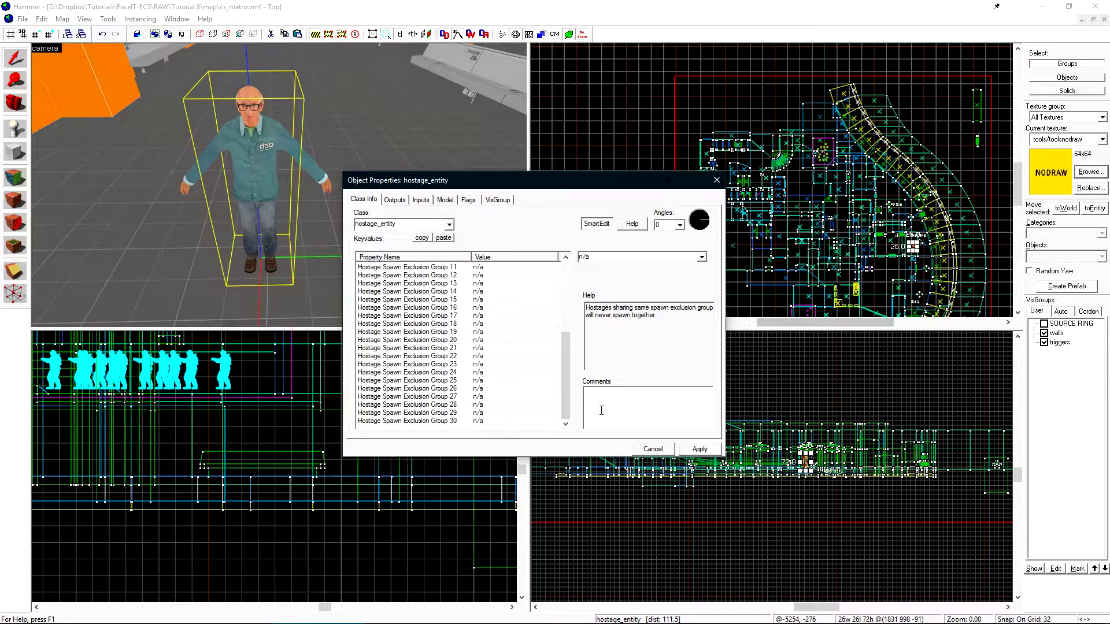
Step: Duplicate the hostage to a second spot in the same hall, beside the func_detail objects
click(657, 460)
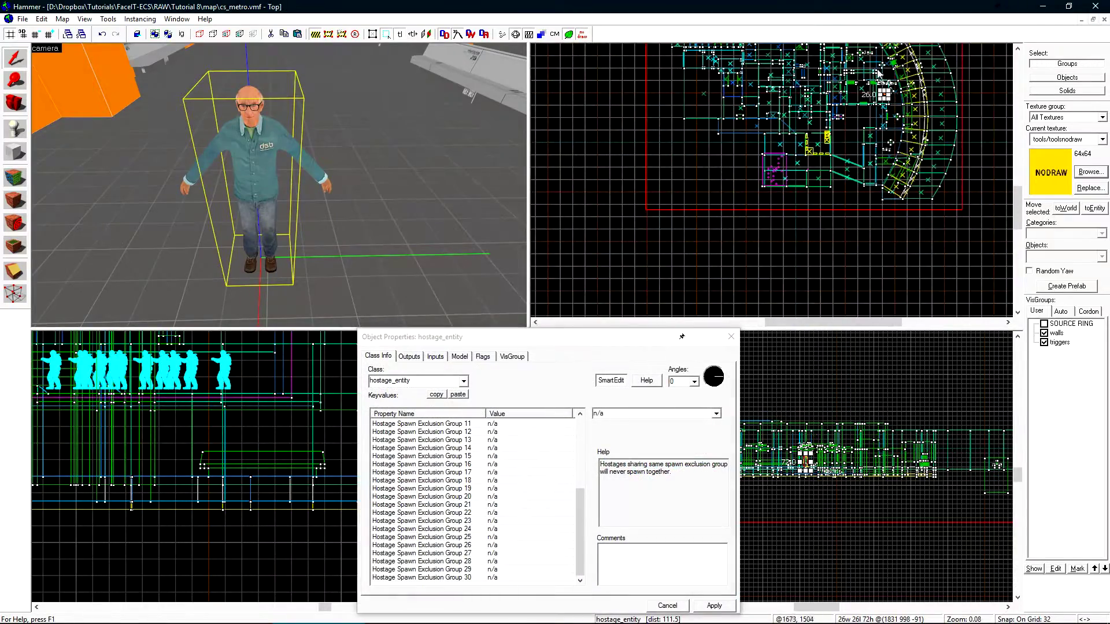
scroll(882, 78, up, 17)
mouse_move(848, 101)
shift+mouse_down()
mouse_move(706, 275)
mouse_move(775, 237)
mouse_move(780, 181)
mouse_move(763, 174)
mouse_move(764, 140)
mouse_move(763, 174)
shift+mouse_up()
scroll(775, 237, down, 10)
scroll(777, 176, up, 10)
key(z)
key(s)
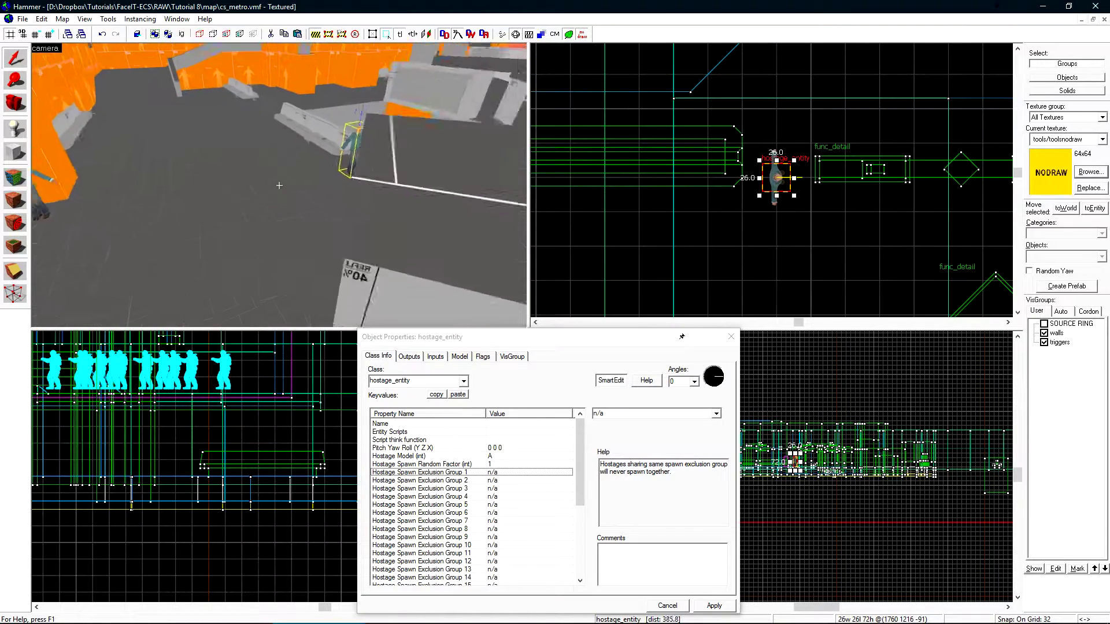
Step: Select both hostages and set their Hostage Spawn Exclusion Group 1 to "Do not spawn together"
key(z)
ctrl+click(107, 196)
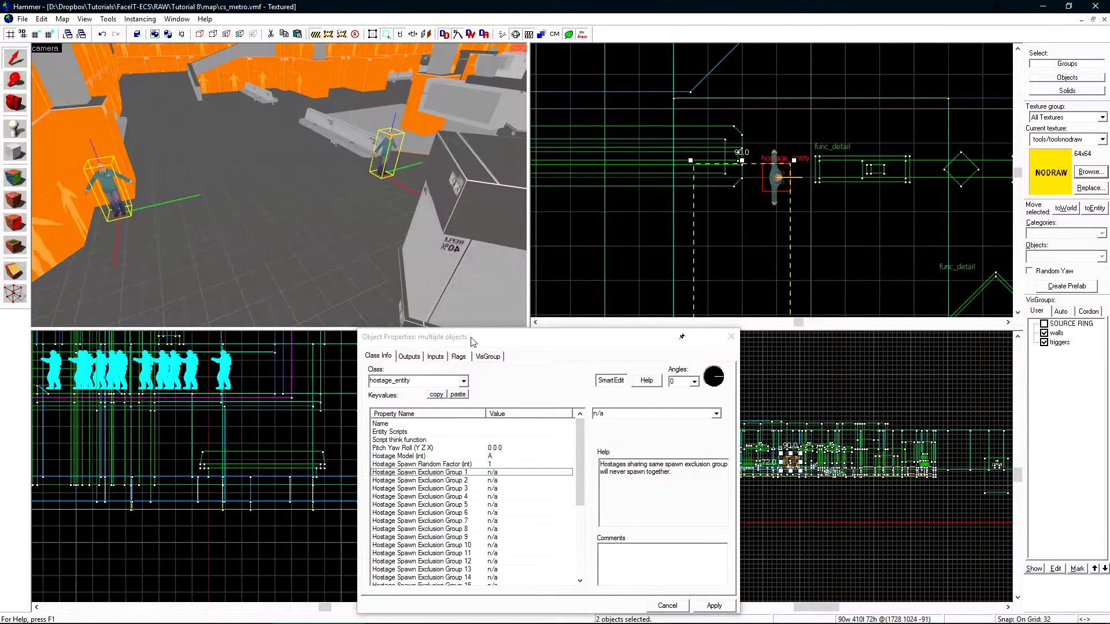
drag(472, 342, 472, 203)
click(433, 327)
click(421, 336)
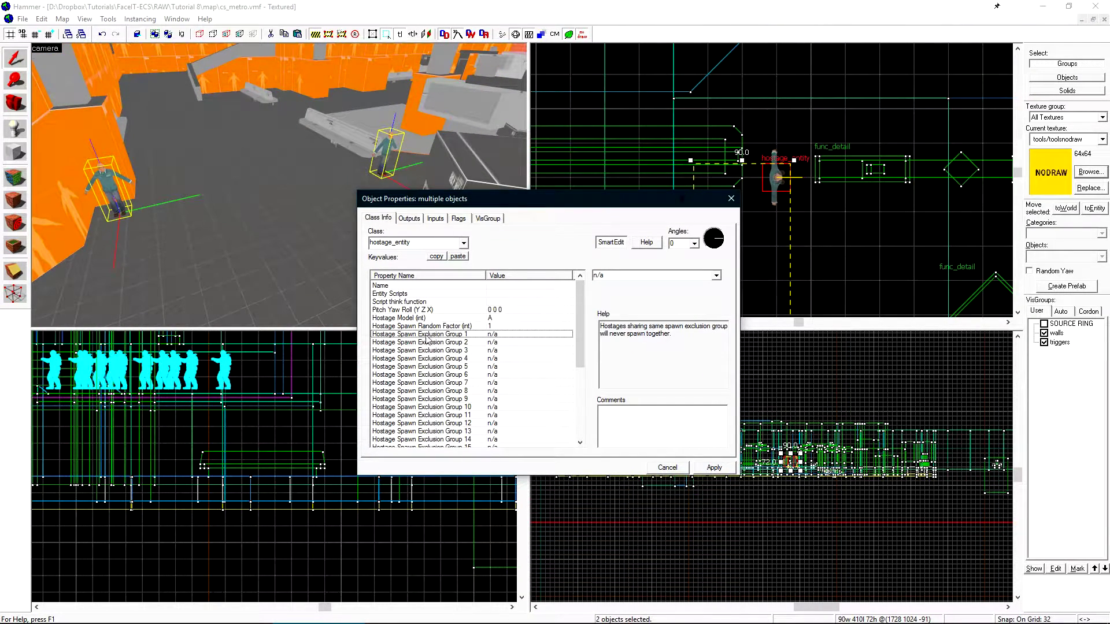
click(716, 275)
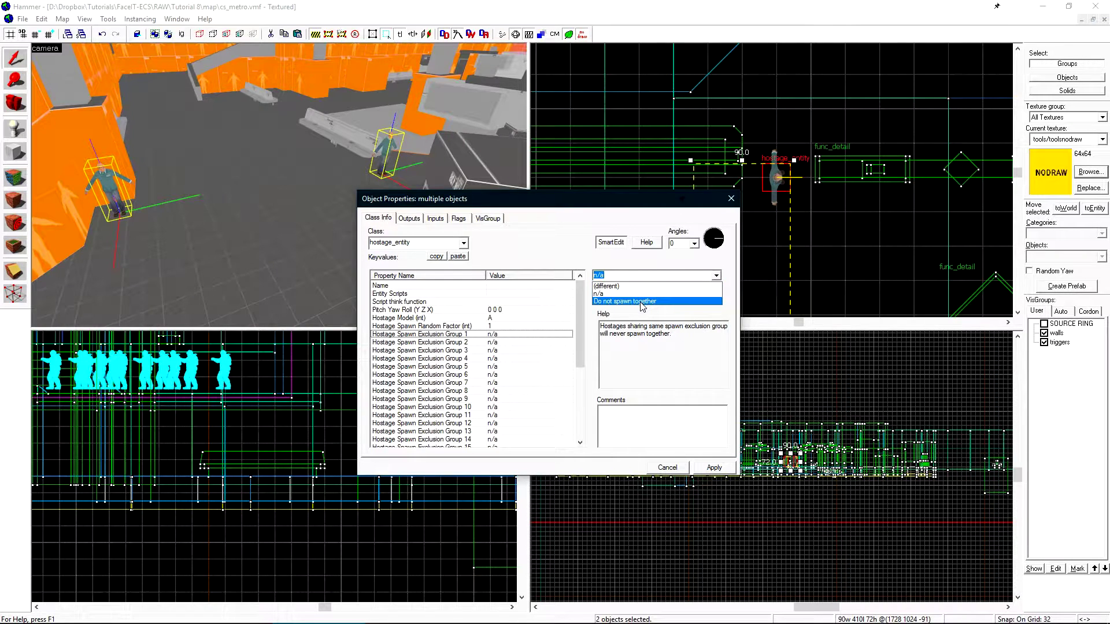
click(641, 302)
click(714, 468)
click(666, 469)
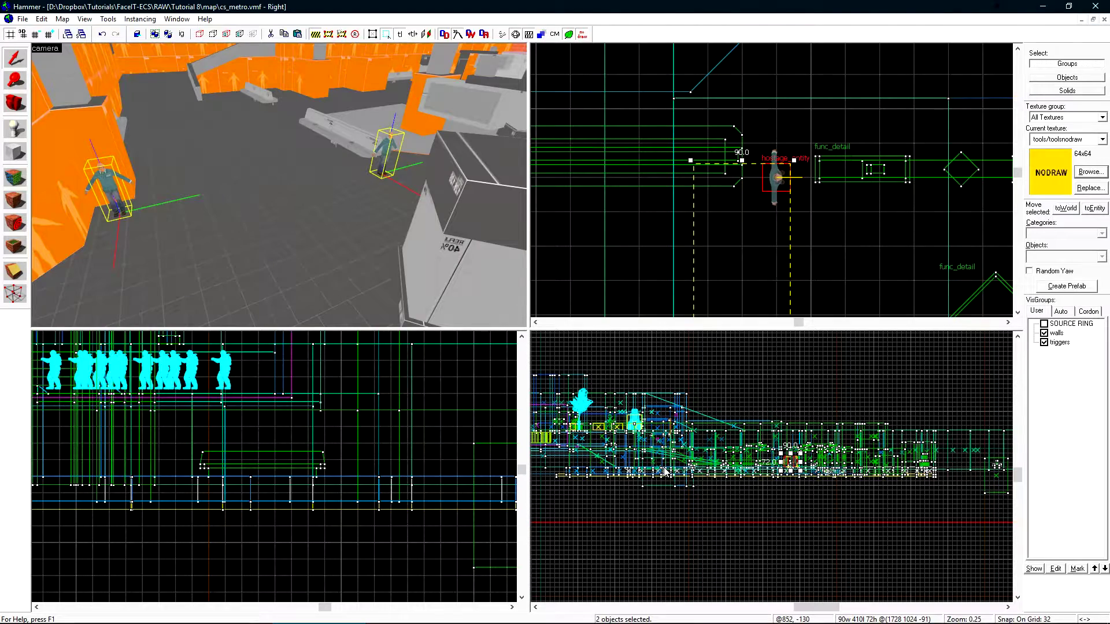
Step: Reduce the grid size to 8 and raise both hostages one grid unit above the floor
scroll(790, 458, up, 15)
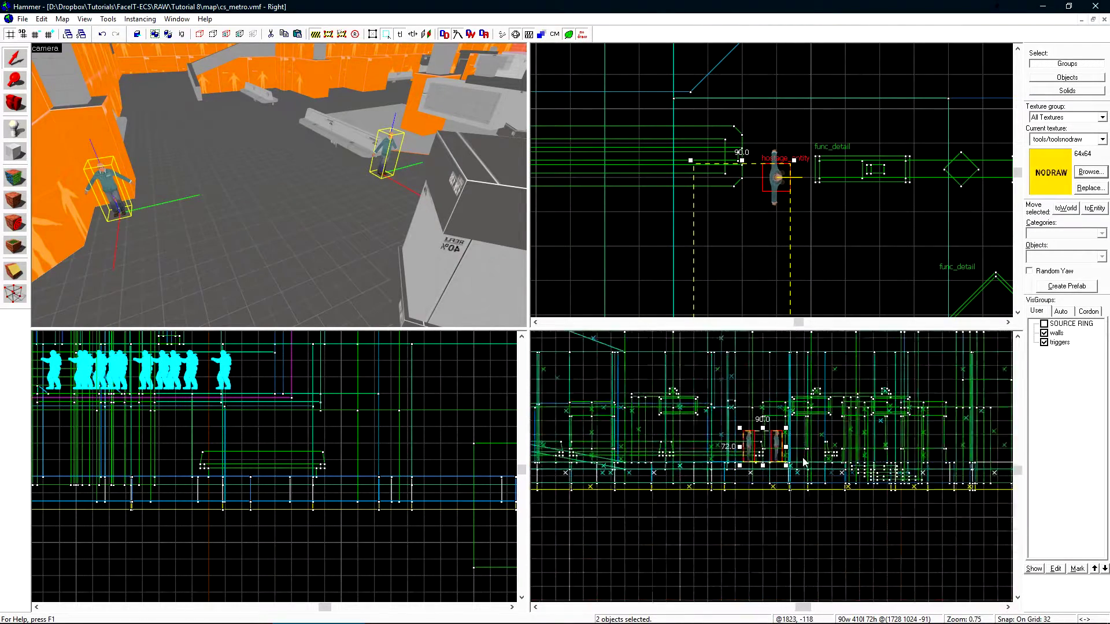
key(bracketleft)
key(bracketleft)
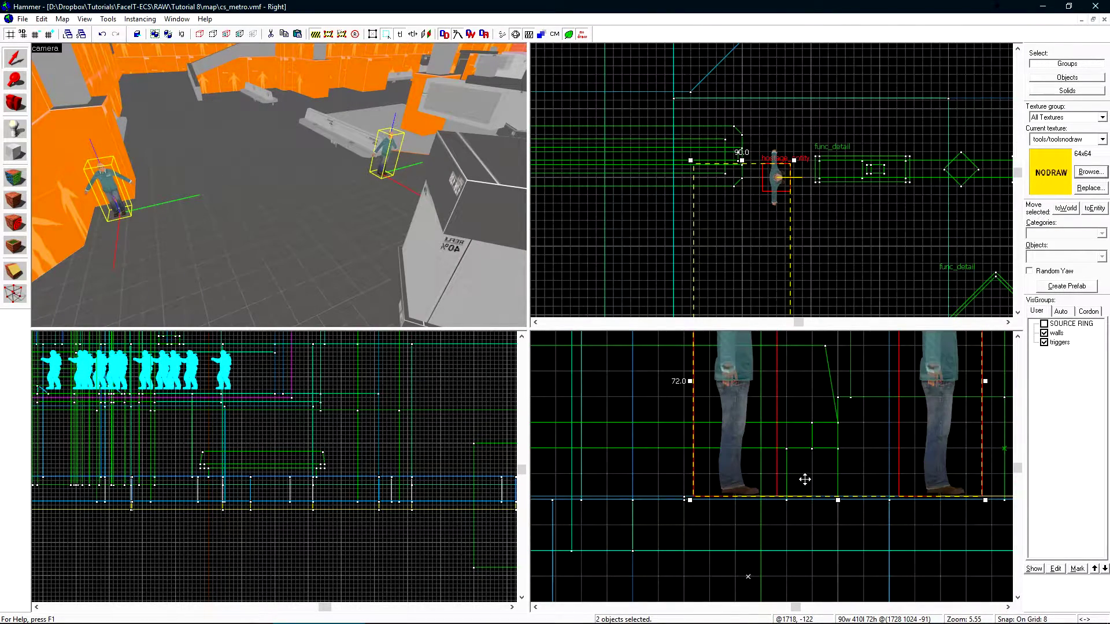
drag(805, 479, 803, 441)
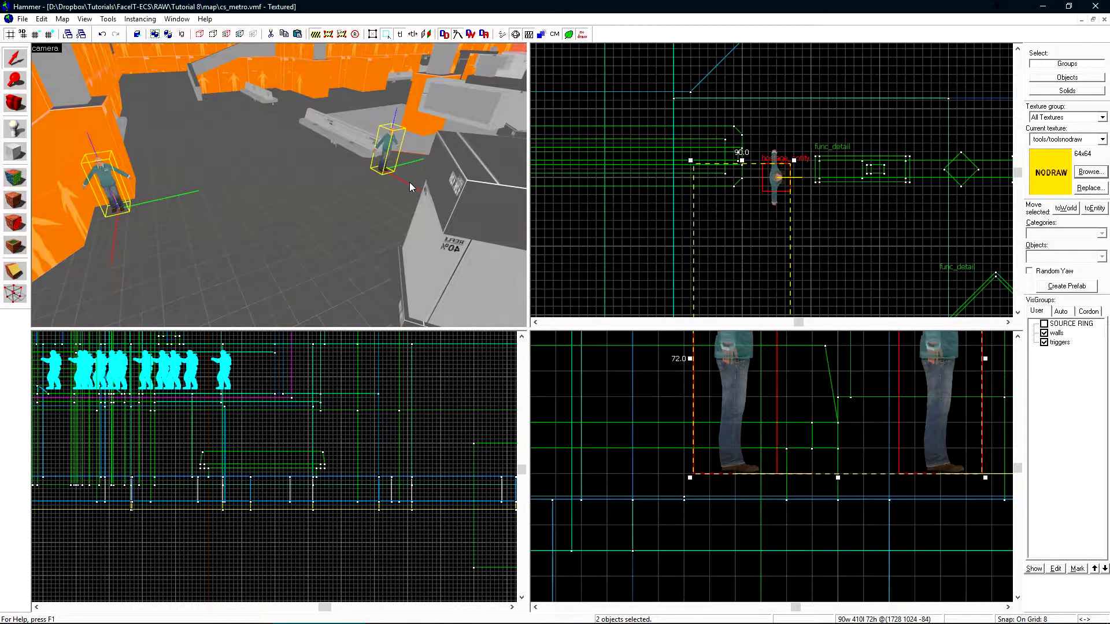
Step: Paste a copy of the hostage pair into the room with the L-shaped counter and lift it slightly above the floor
key(z)
key(z)
key(ctrl+v)
key(ctrl+e)
scroll(744, 178, down, 10)
scroll(755, 169, up, 6)
drag(755, 167, 626, 91)
scroll(230, 480, up, 7)
scroll(287, 484, up, 6)
drag(313, 485, 315, 454)
key(z)
key(z)
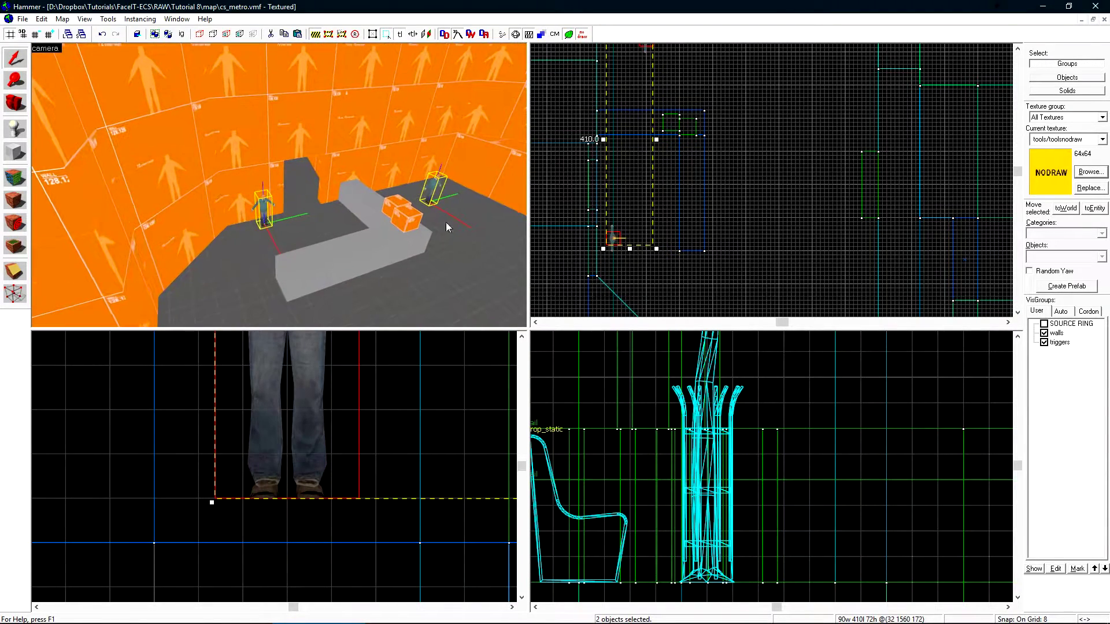
Step: For the pasted hostages, set Exclusion Group 1 to n/a and Exclusion Group 2 to "Do not spawn together", then clear the selection
key(alt+Return)
drag(592, 204, 692, 235)
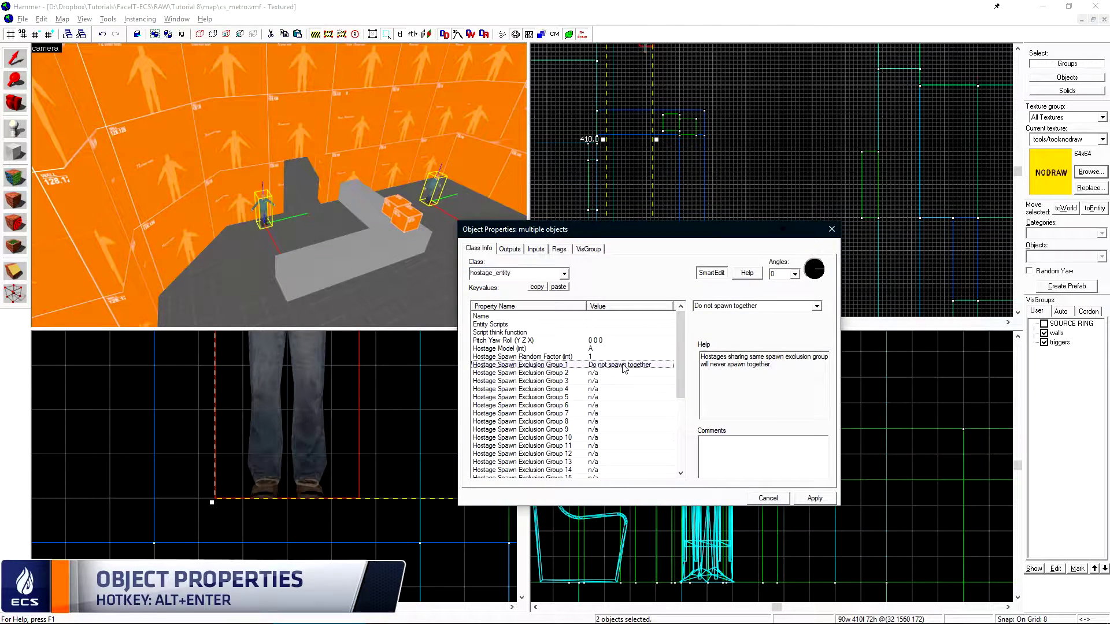
click(817, 306)
click(777, 324)
key(Down)
click(817, 306)
click(769, 333)
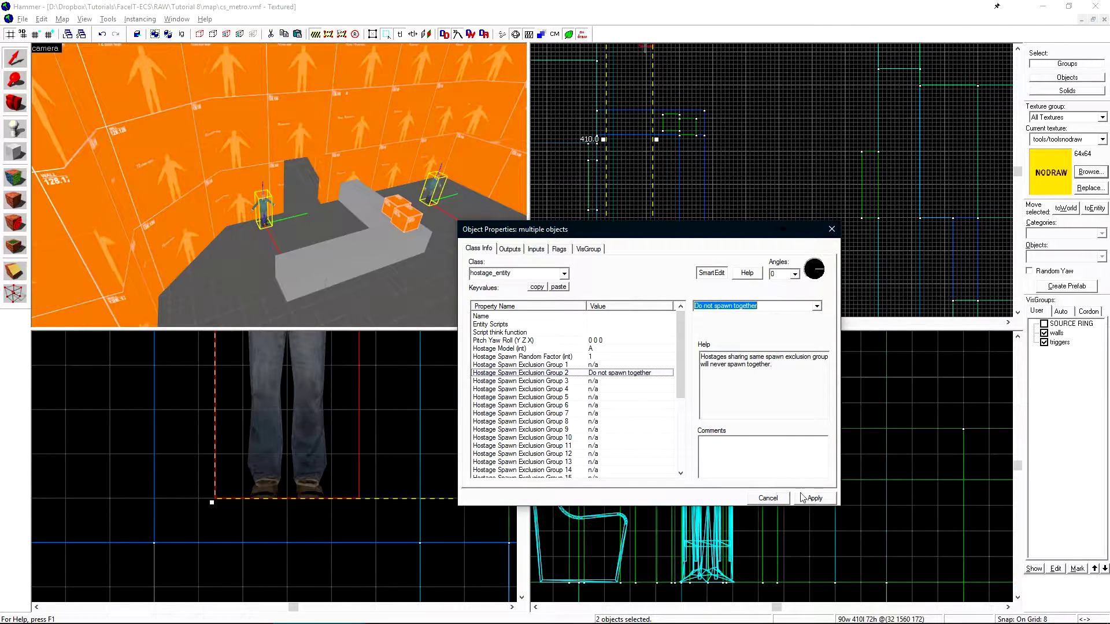
click(813, 499)
scroll(701, 228, down, 3)
scroll(702, 229, up, 1)
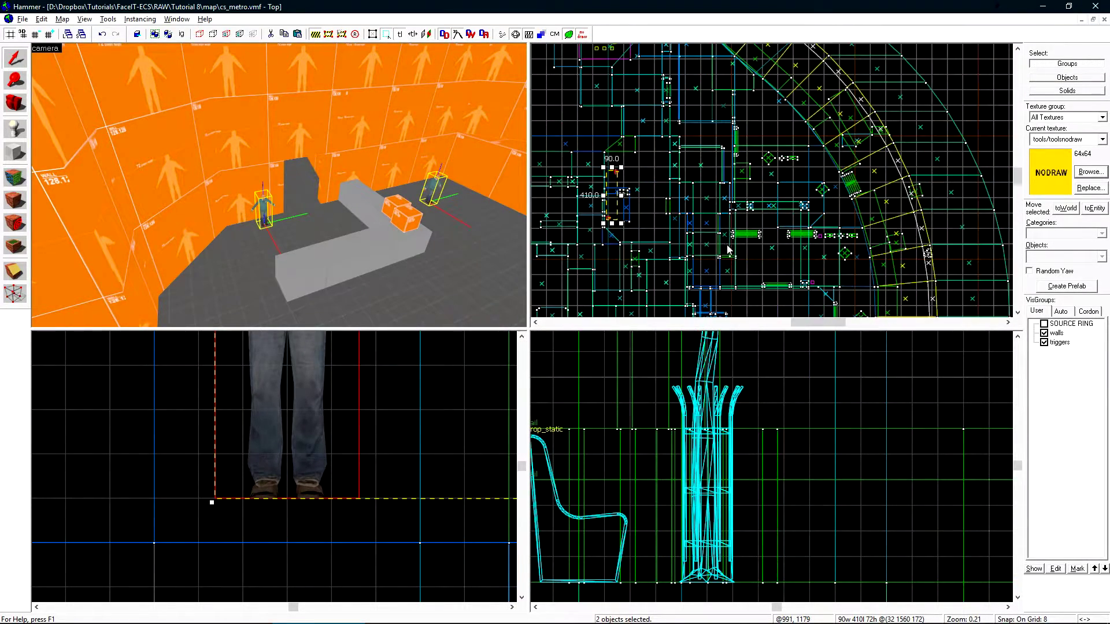
scroll(772, 258, up, 1)
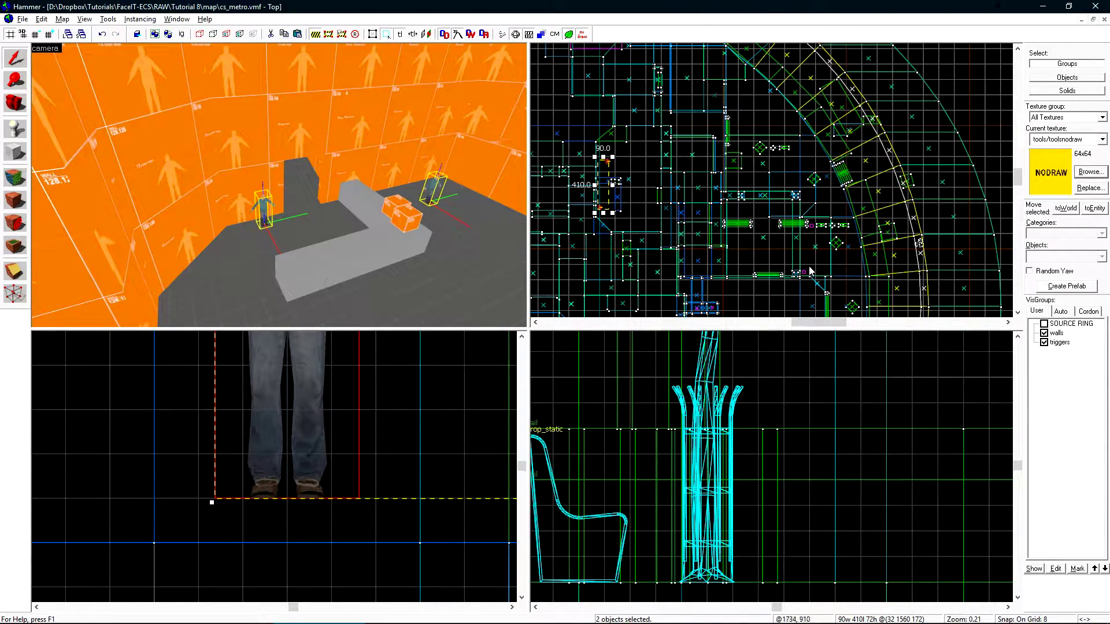
key(Escape)
click(762, 268)
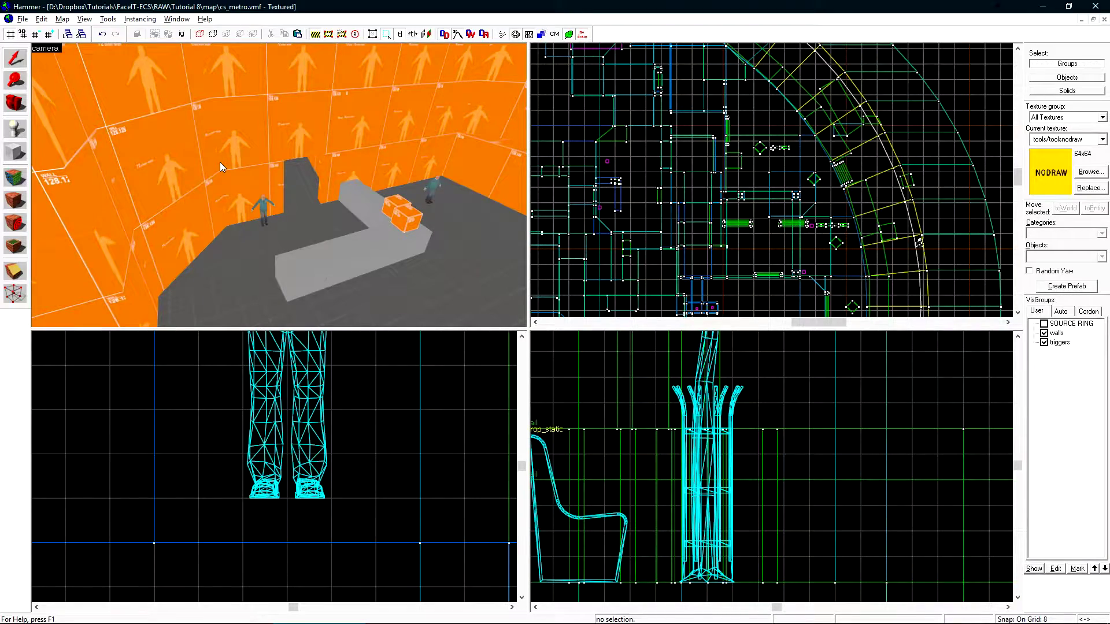
Step: Filter the textures by "trigger" and make tools/toolstrigger the current texture for work at the counter-terrorist spawn
key(z)
key(s)
key(w)
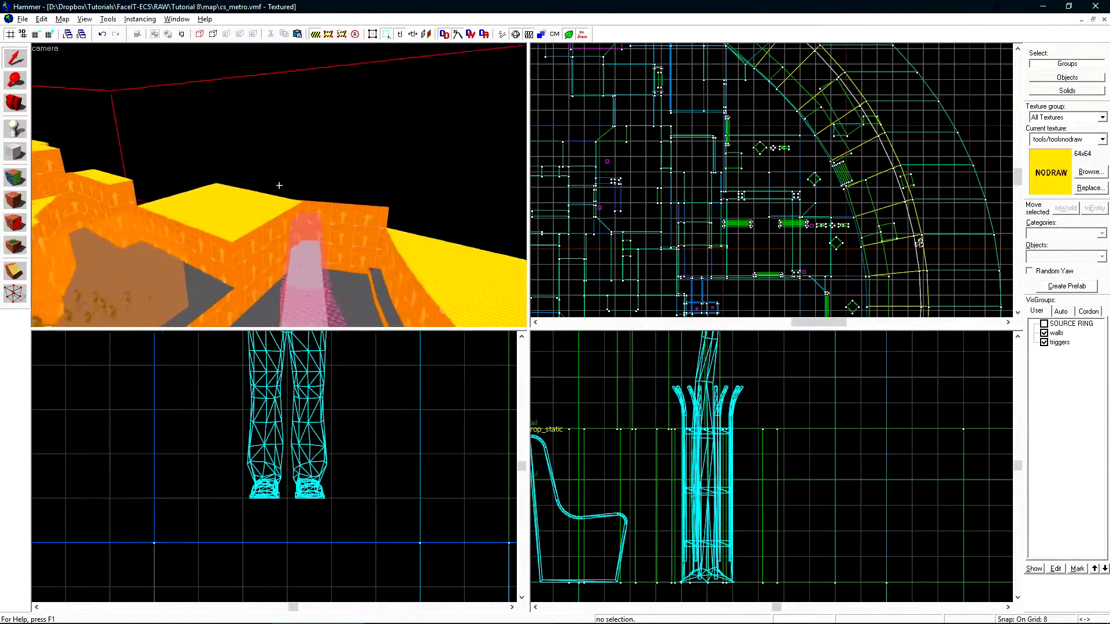
key(s)
key(z)
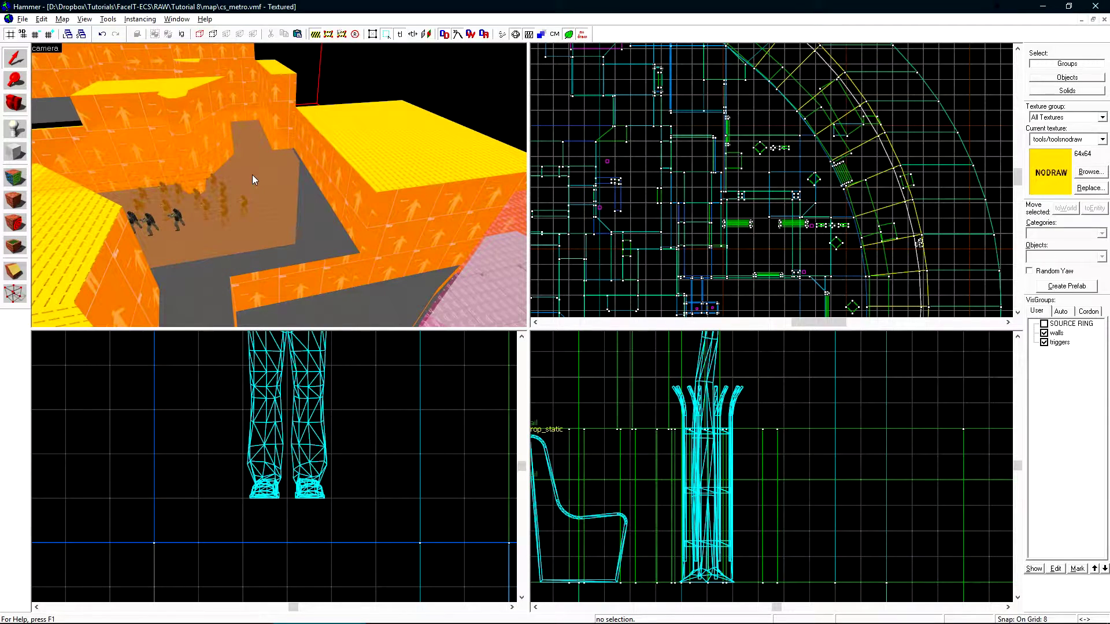
click(1100, 173)
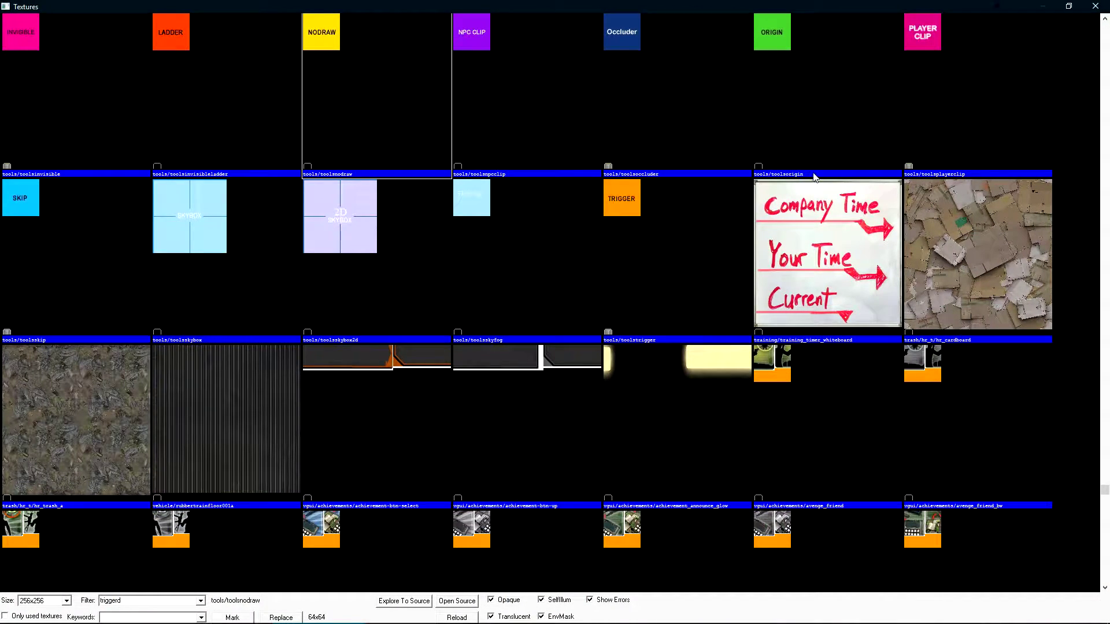
key(BackSpace)
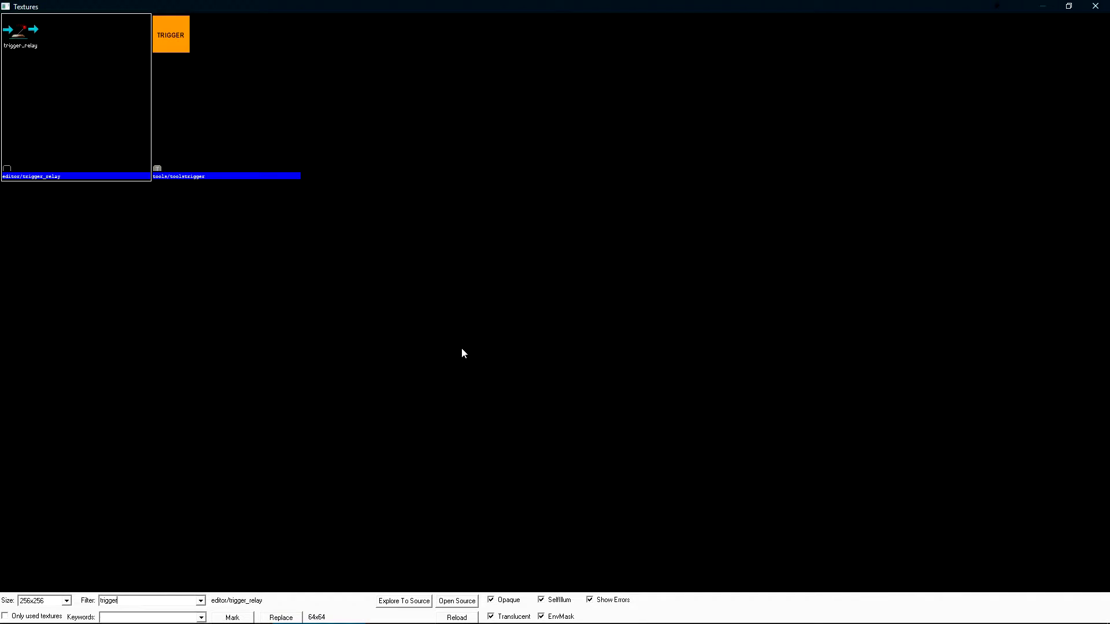
double_click(193, 61)
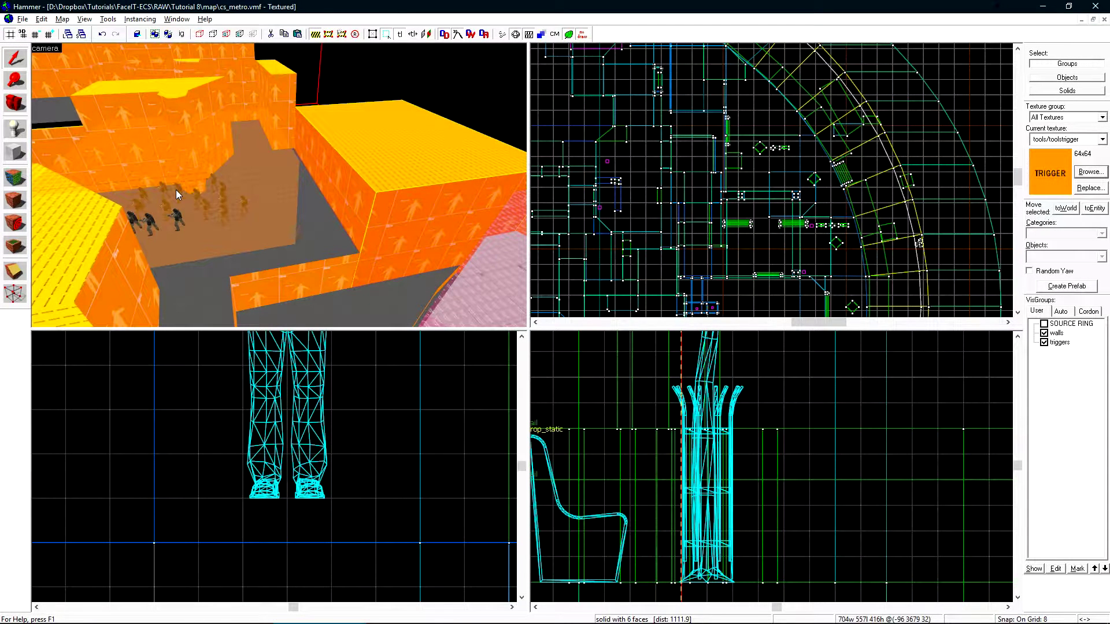
Step: Create a trigger-textured block 704 by 360 units and 208 units high over the counter-terrorist spawn
key(shift+b)
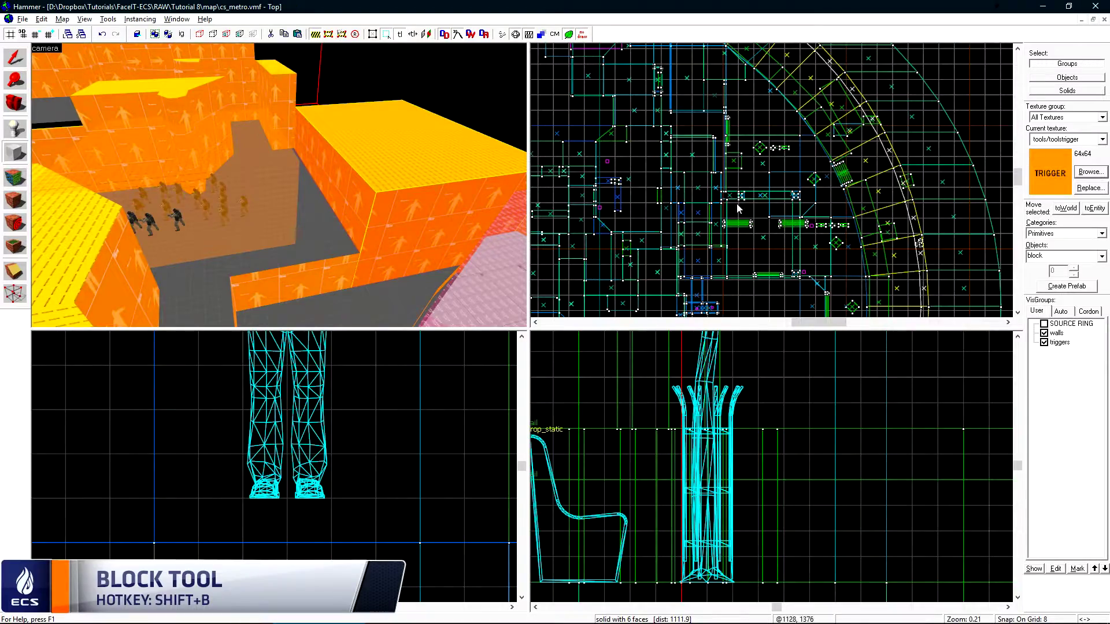
scroll(737, 204, down, 6)
scroll(637, 81, up, 19)
drag(635, 182, 826, 252)
scroll(699, 157, down, 10)
scroll(650, 134, up, 8)
scroll(677, 541, down, 5)
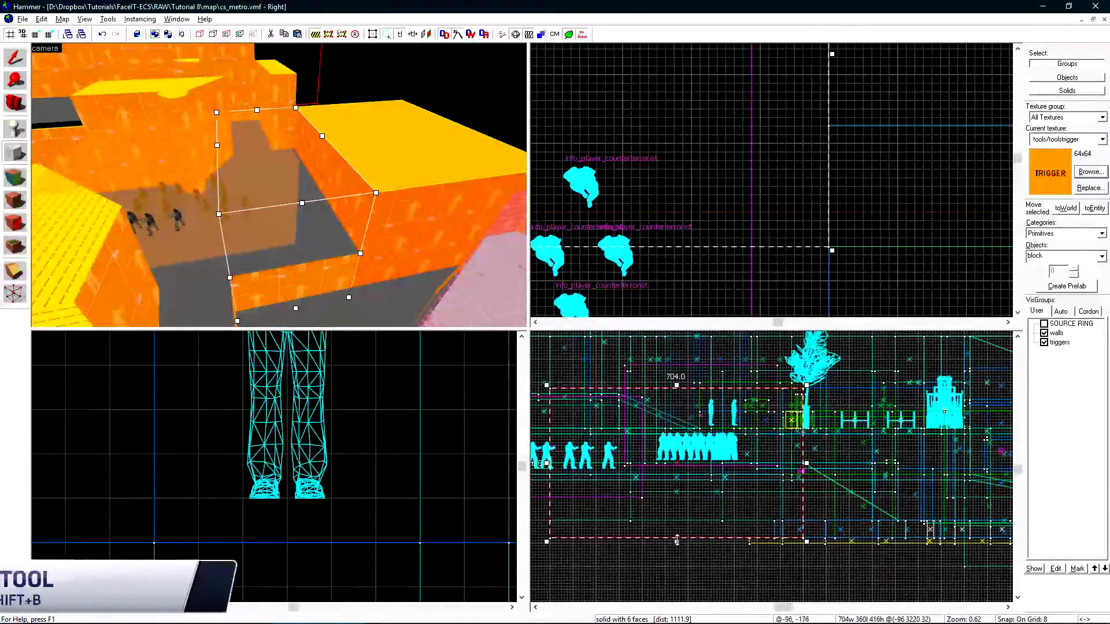
key(Return)
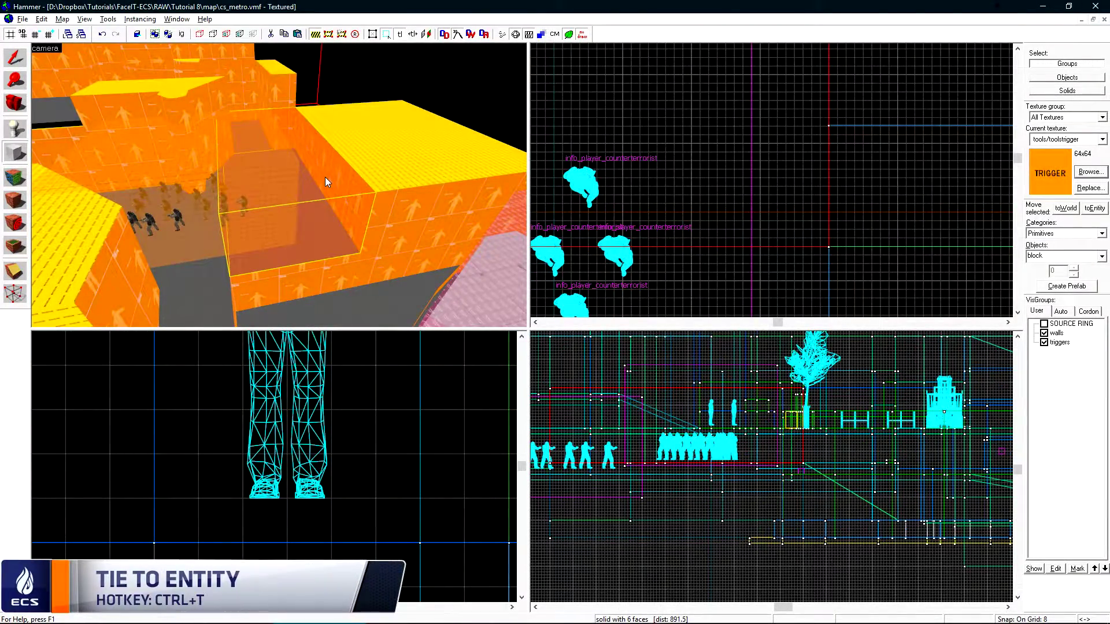
Step: Tie the new trigger block to a func_hostage_rescue entity, apply the class and clear the selection
key(ctrl+t)
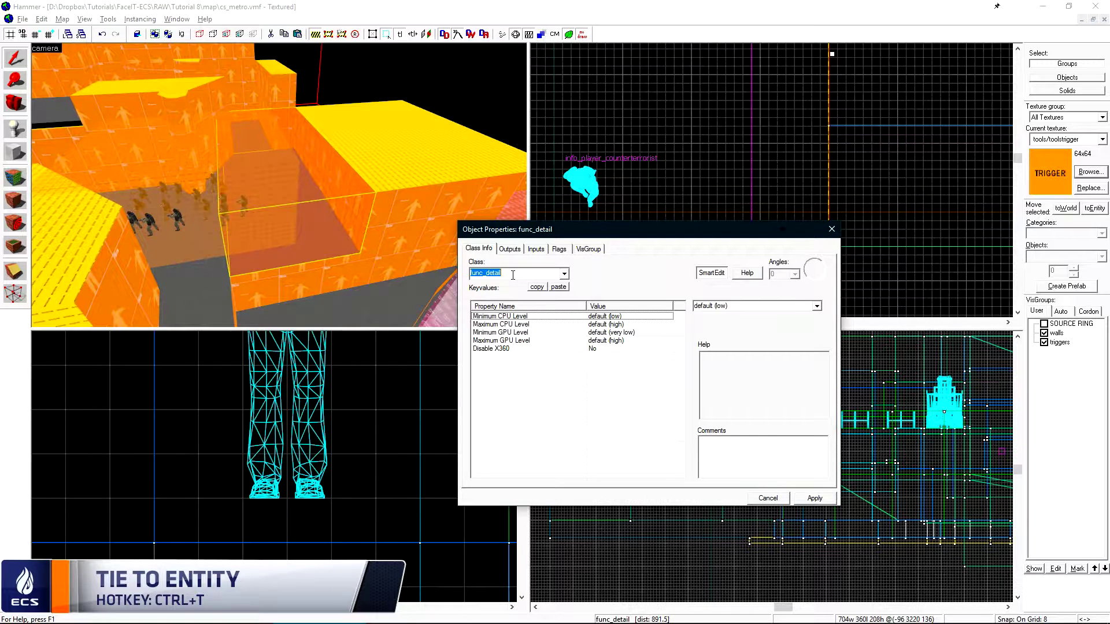
text(func_hostage_rescue)
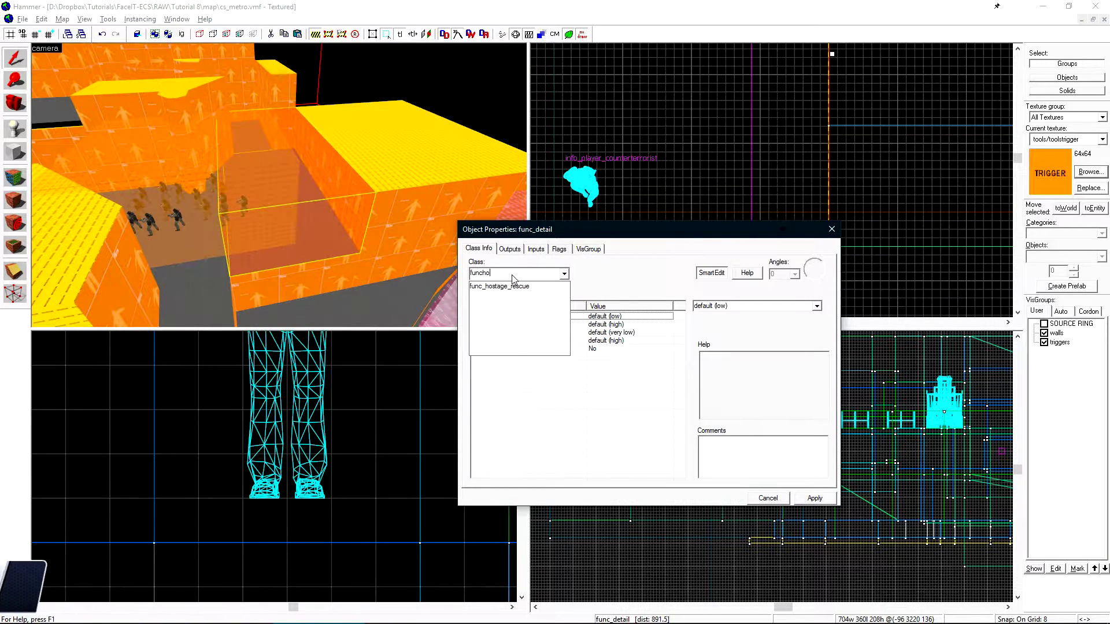
key(Return)
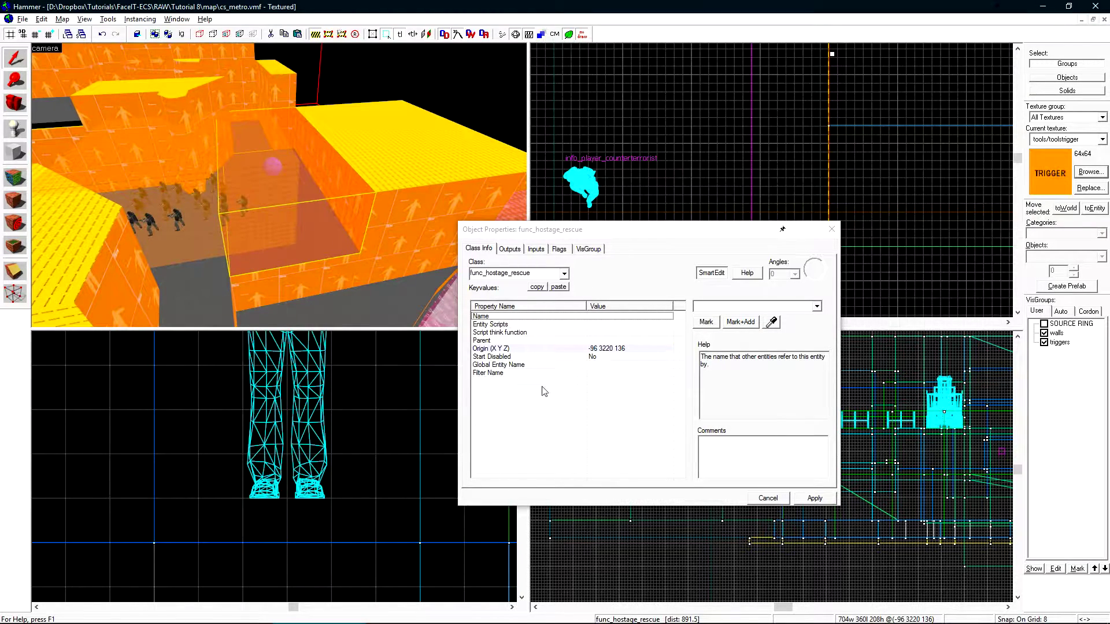
click(816, 501)
click(768, 498)
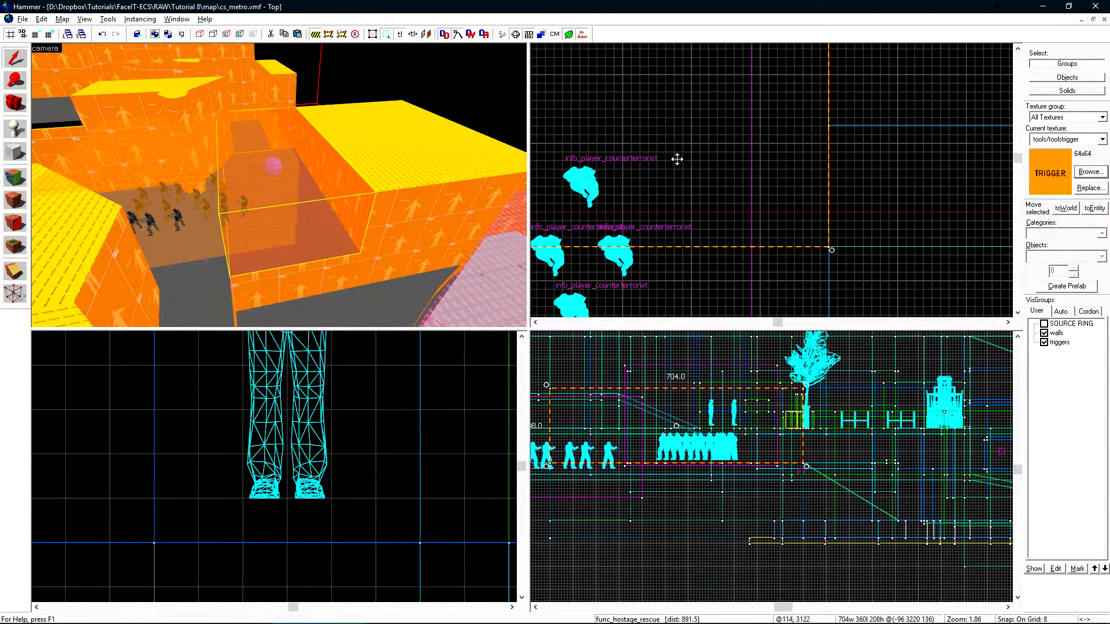
key(Escape)
Step: Compile the map with the "Full compile - HDR only" configuration
key(F9)
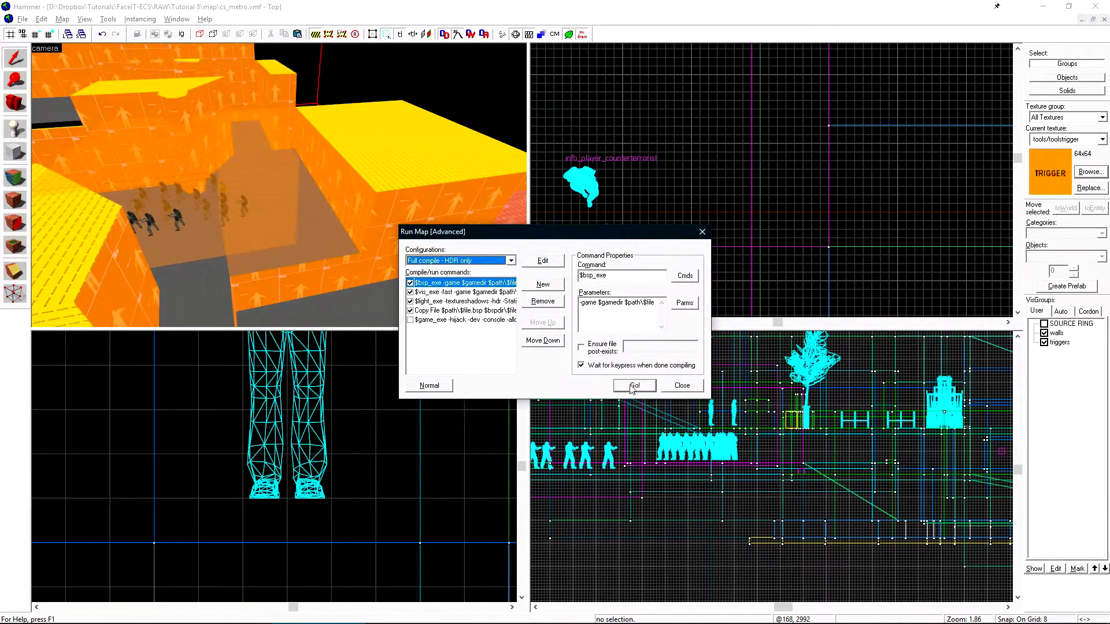
click(634, 385)
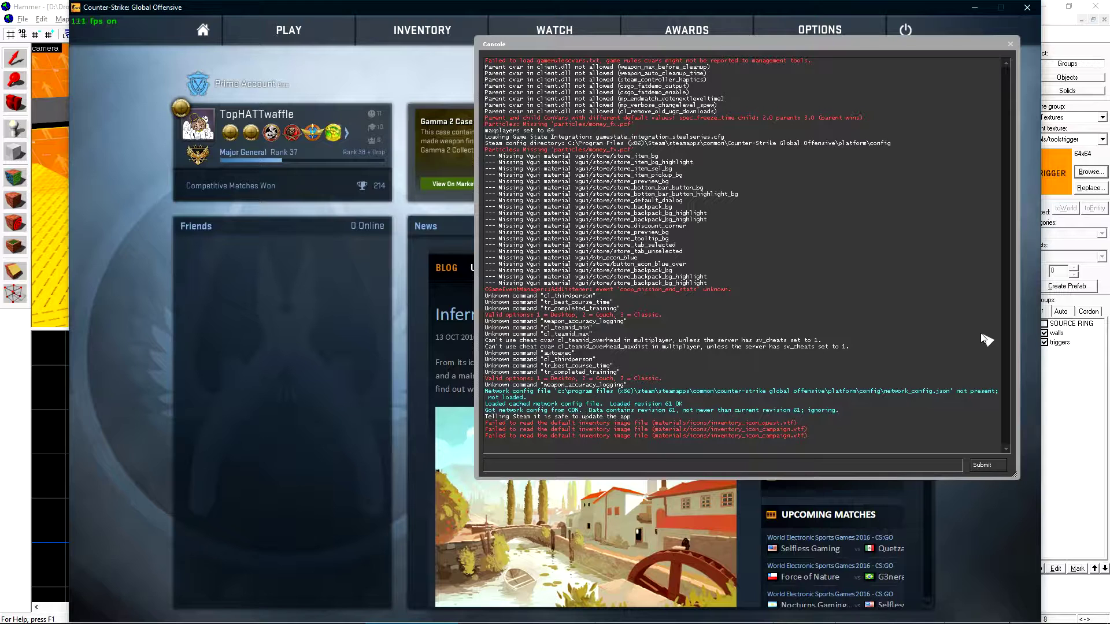
Step: Switch to Counter-Strike: Global Offensive, load the map cs_metro through the console and join the Counter-Terrorists
text(map cs_metro)
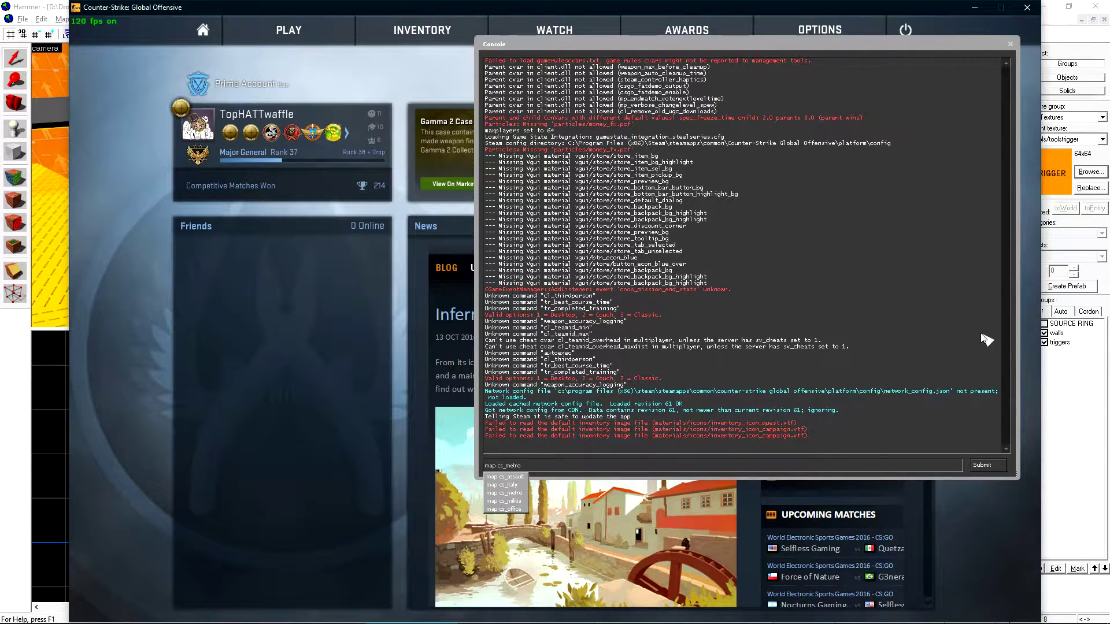
key(Return)
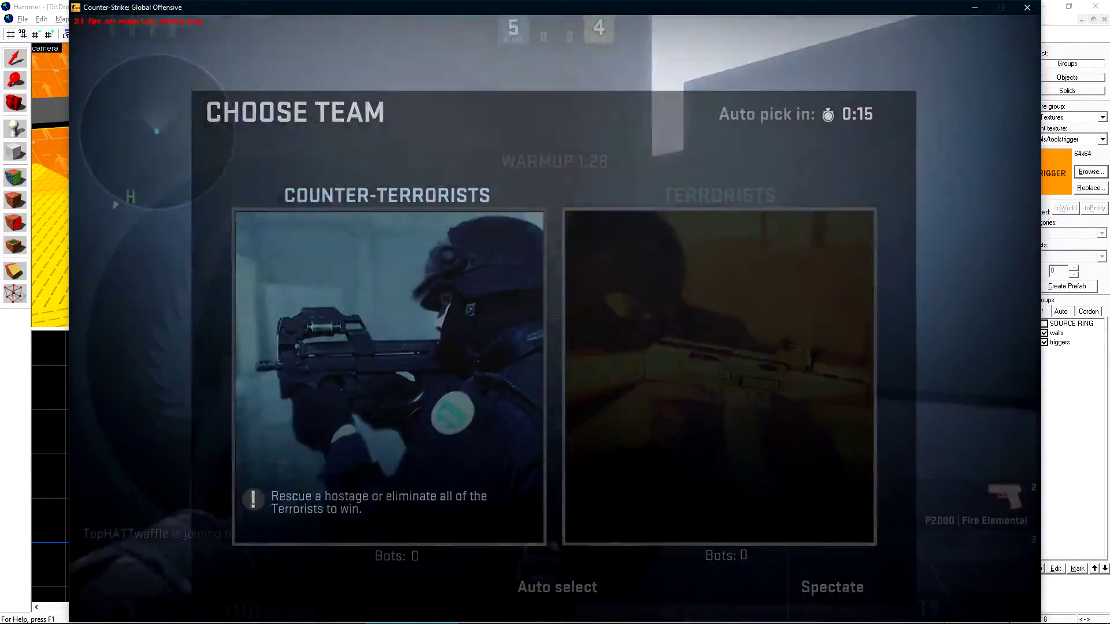
click(389, 376)
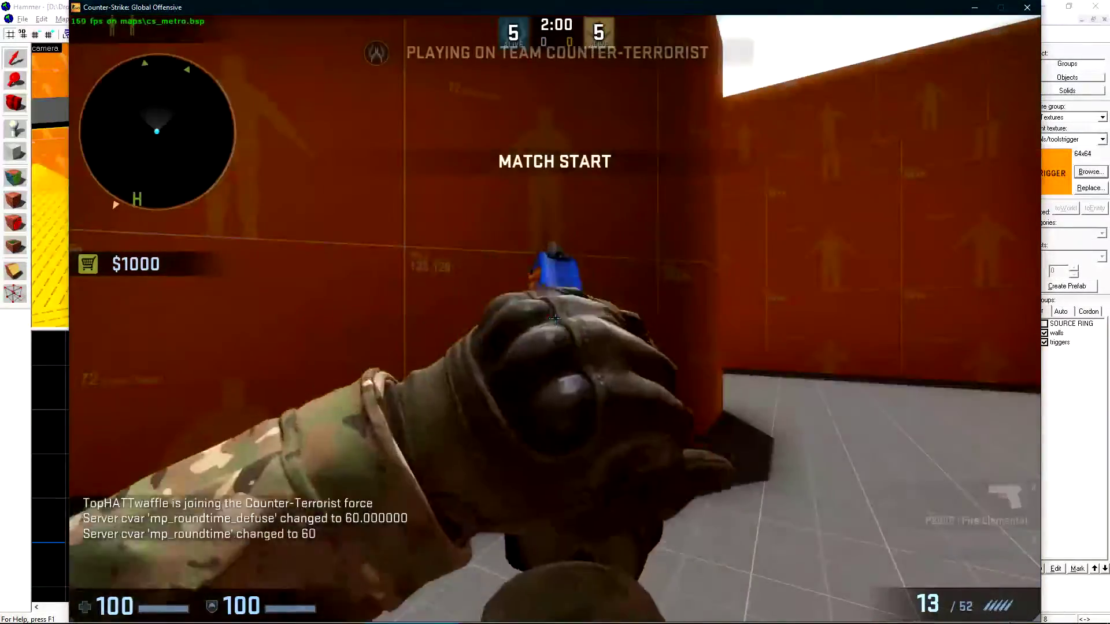
Step: Equip the knife, walk through the map to find the hostage and pick it up
key(3)
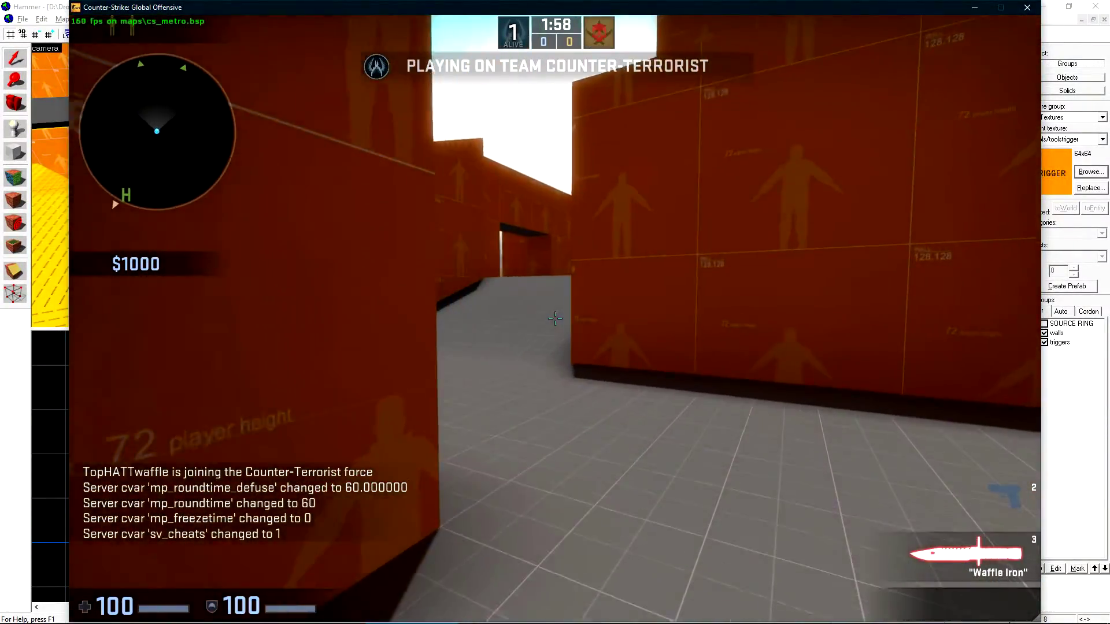
key(w)
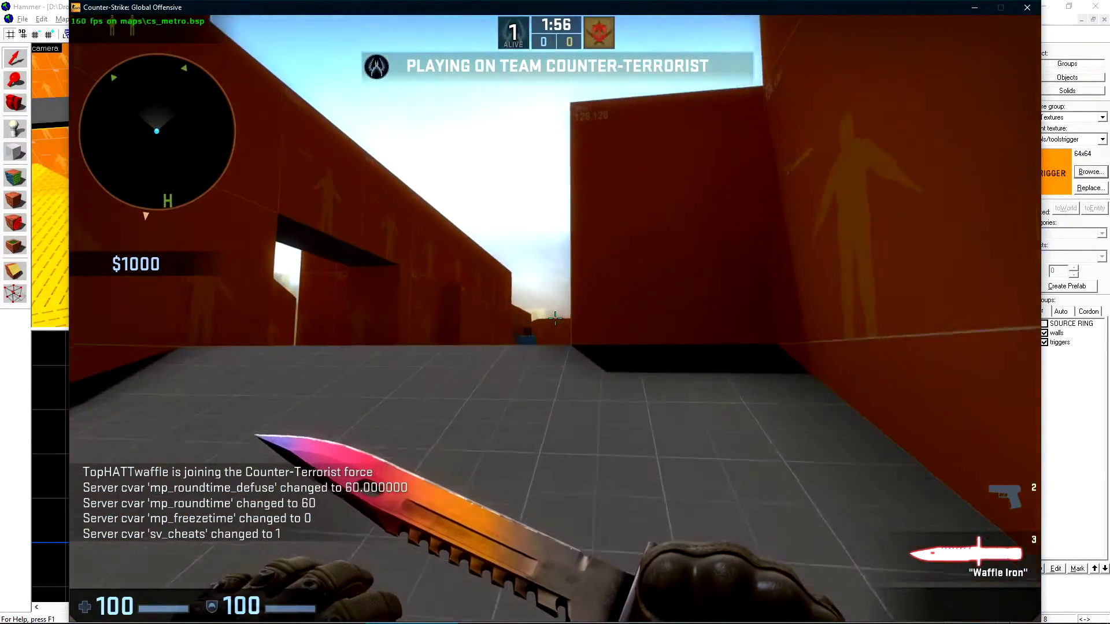
key(w)
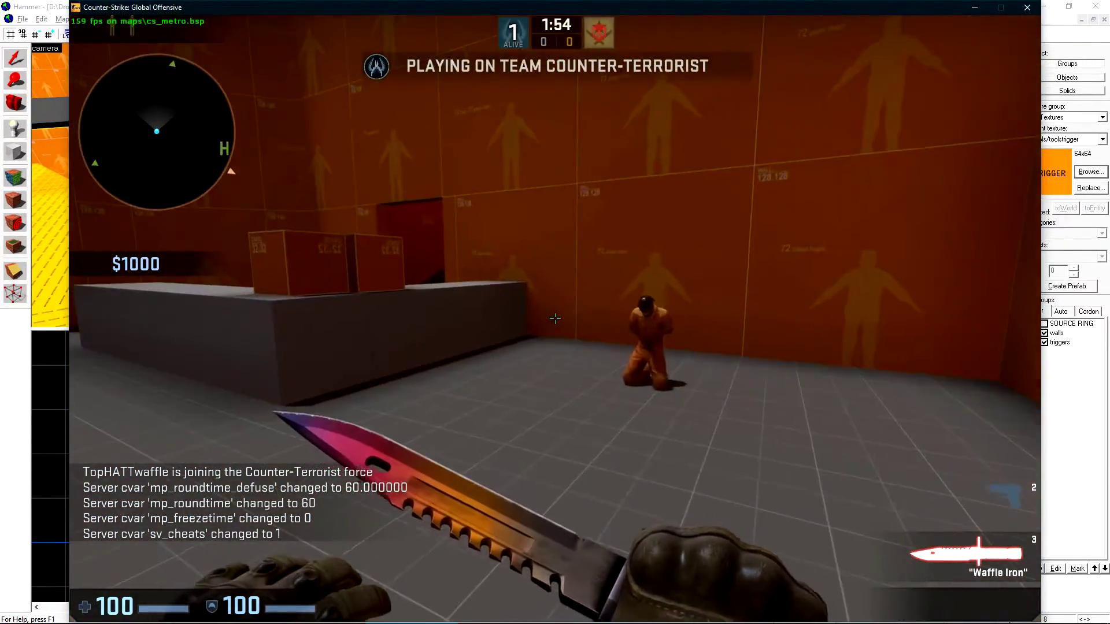
key(w)
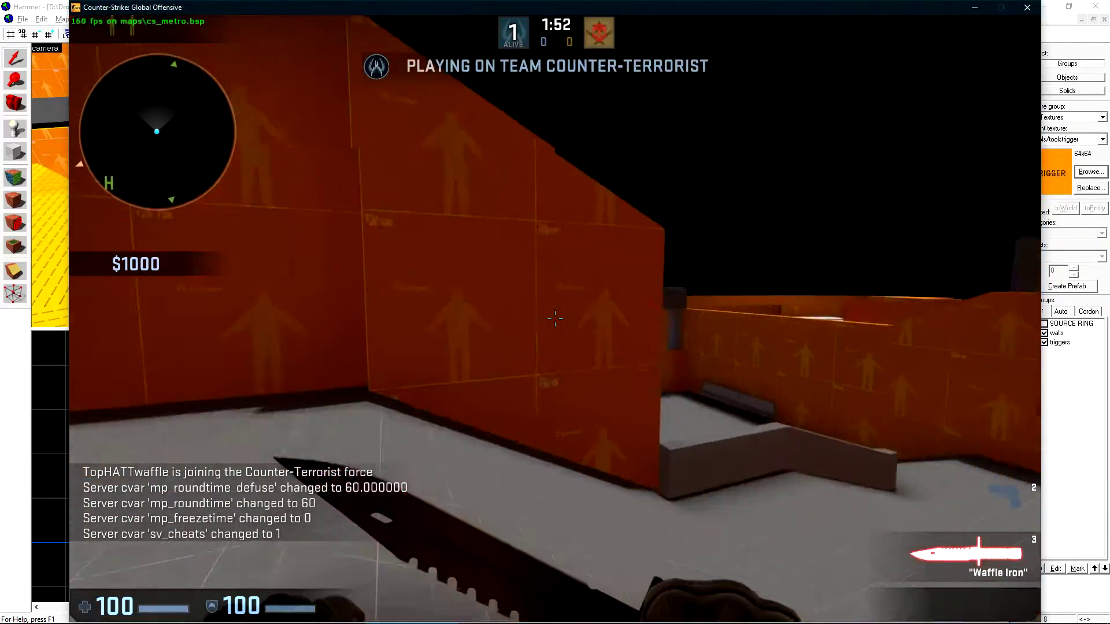
key(w)
key(w)
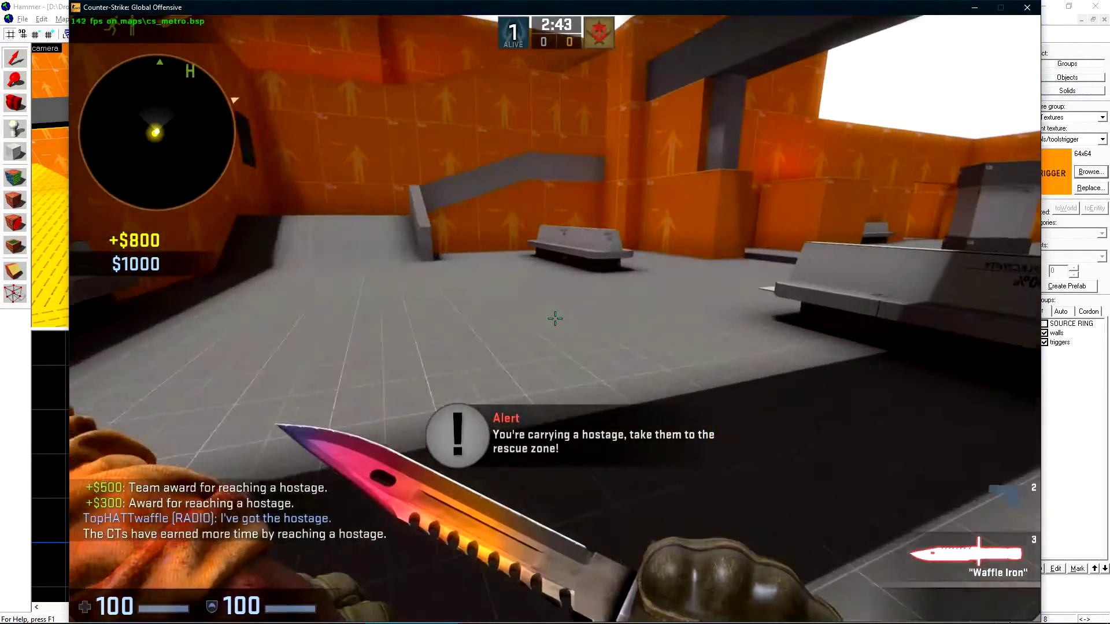
Step: Carry the hostage back to the rescue zone at the counter-terrorist spawn to test the extraction
key(w)
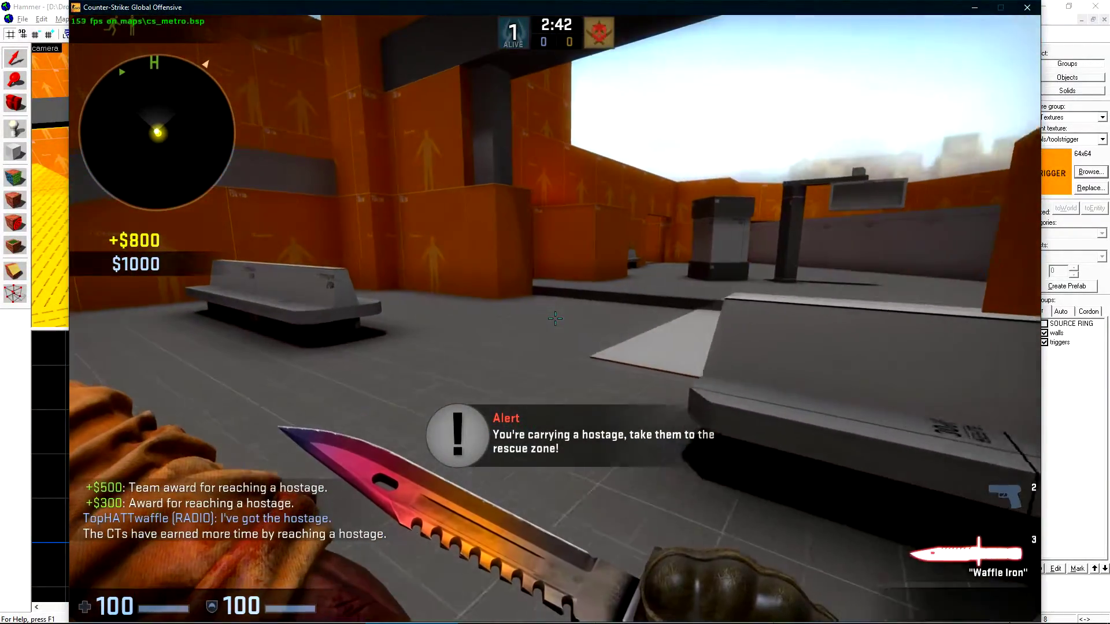
key(w)
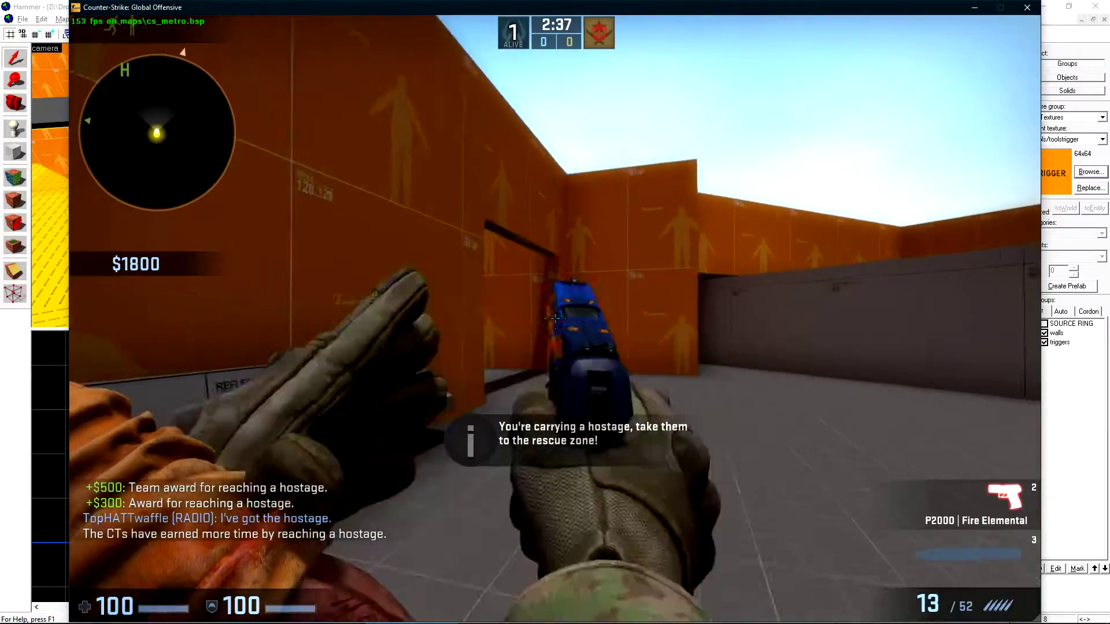
key(3)
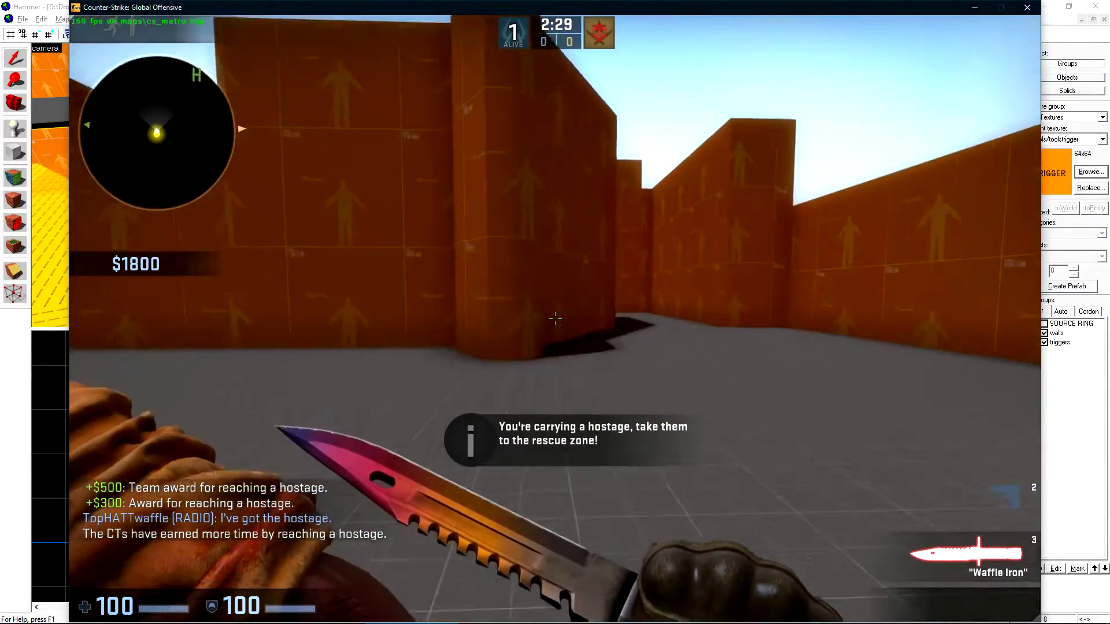
key(w)
key(s)
key(w)
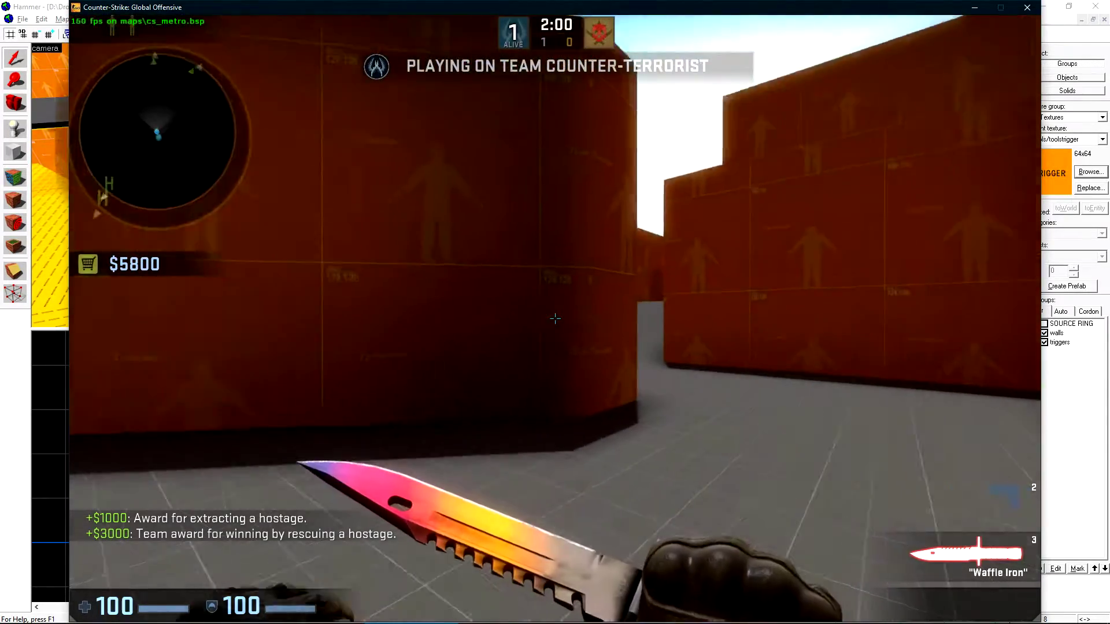
Step: Walk through the map in the new round and examine how the radar marks the rescue zone and hostage
key(w)
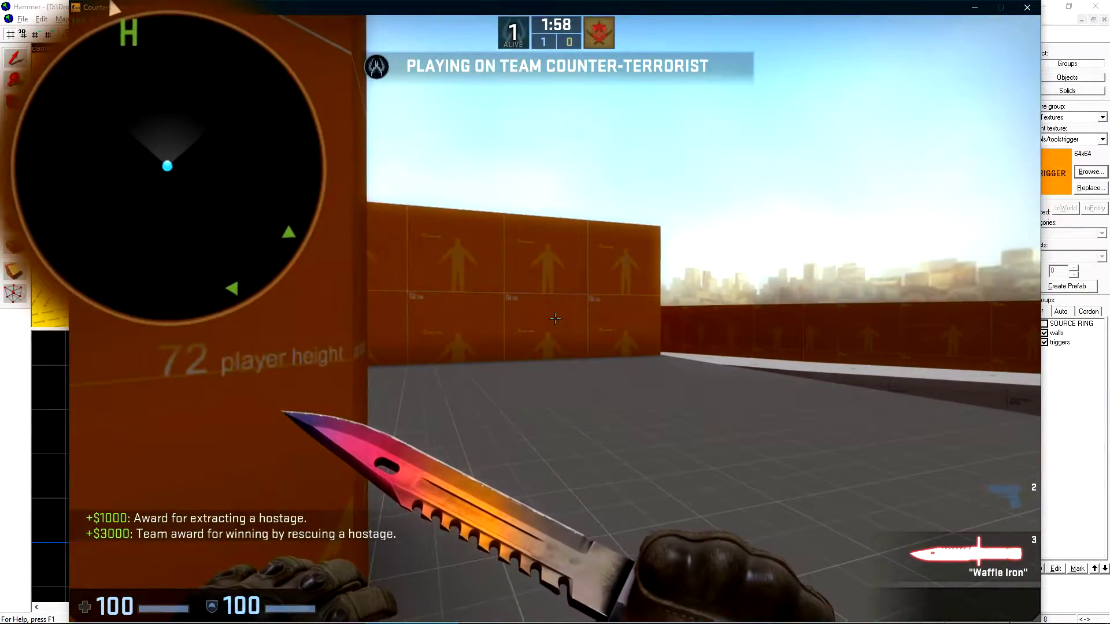
key(w)
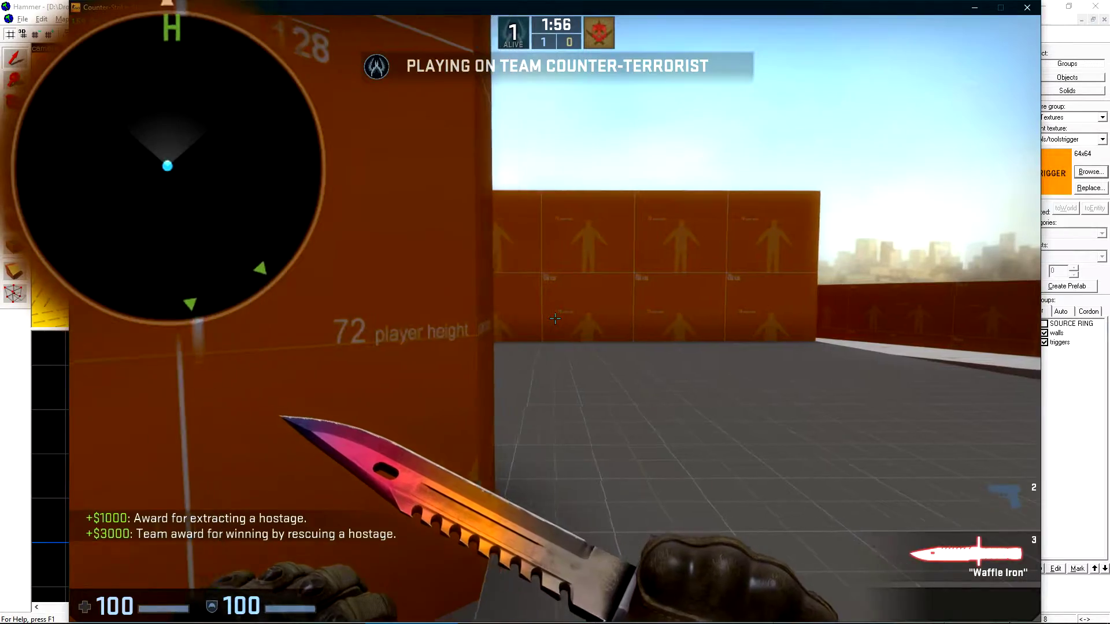
key(w)
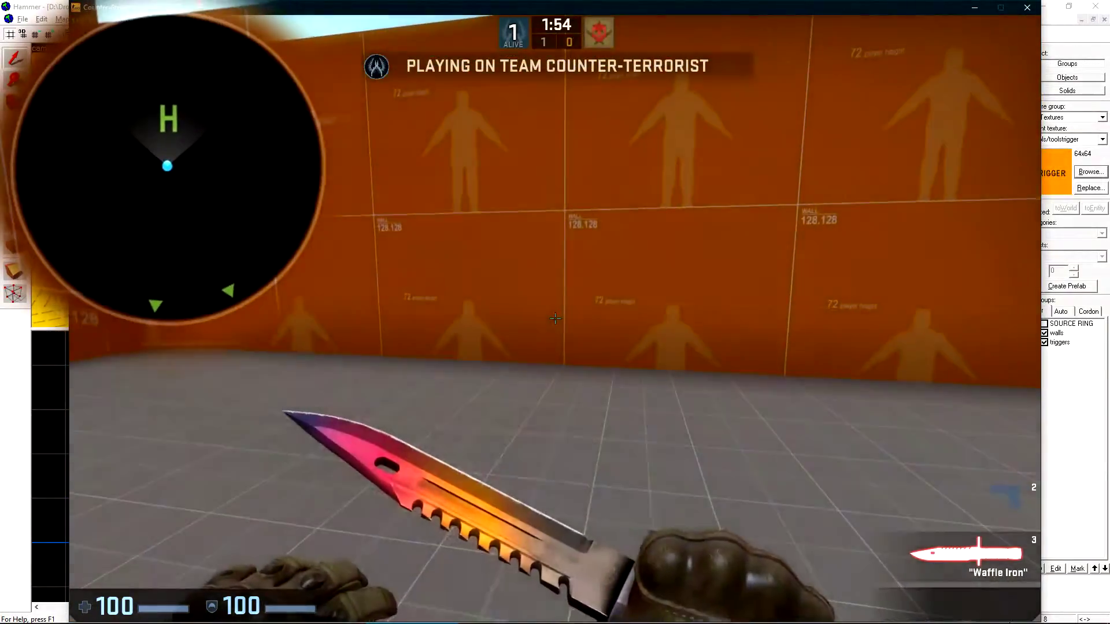
click(555, 319)
key(w)
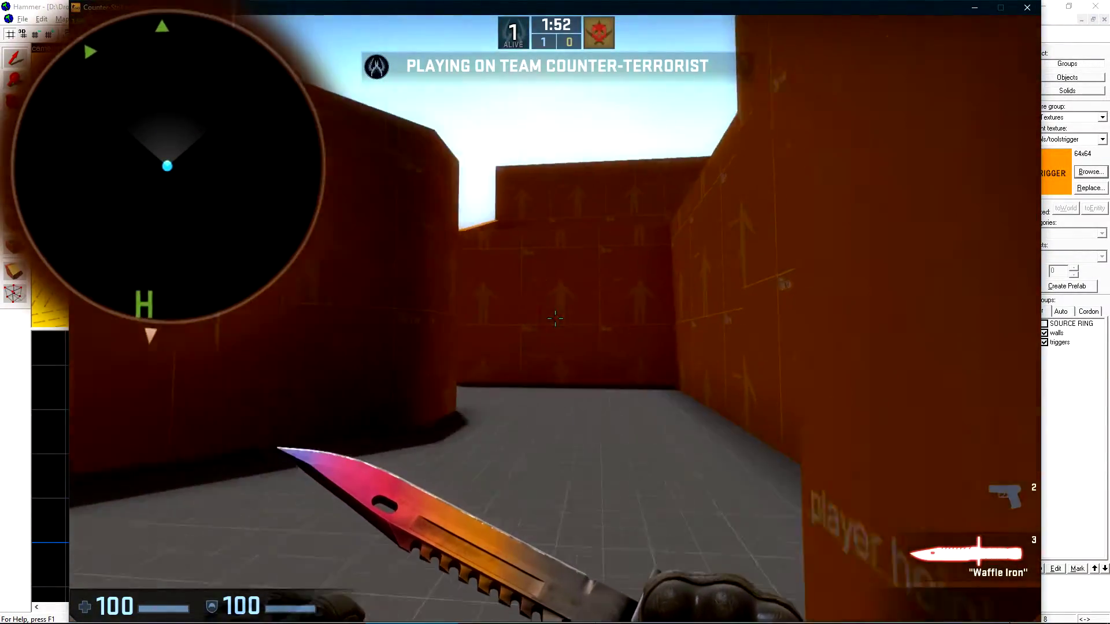
key(w)
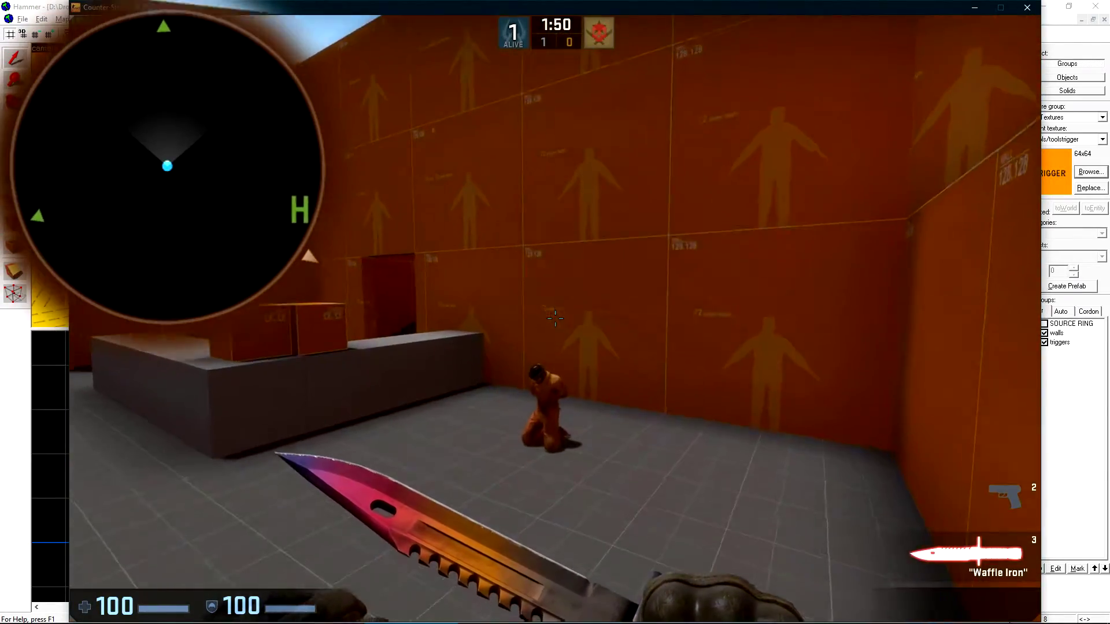
key(w)
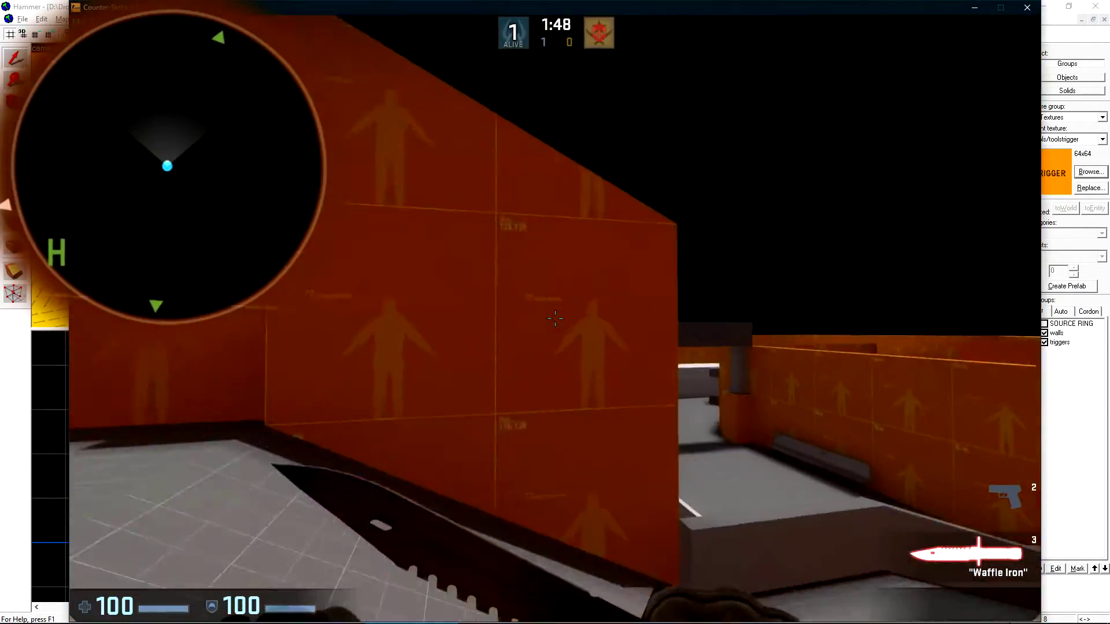
key(w)
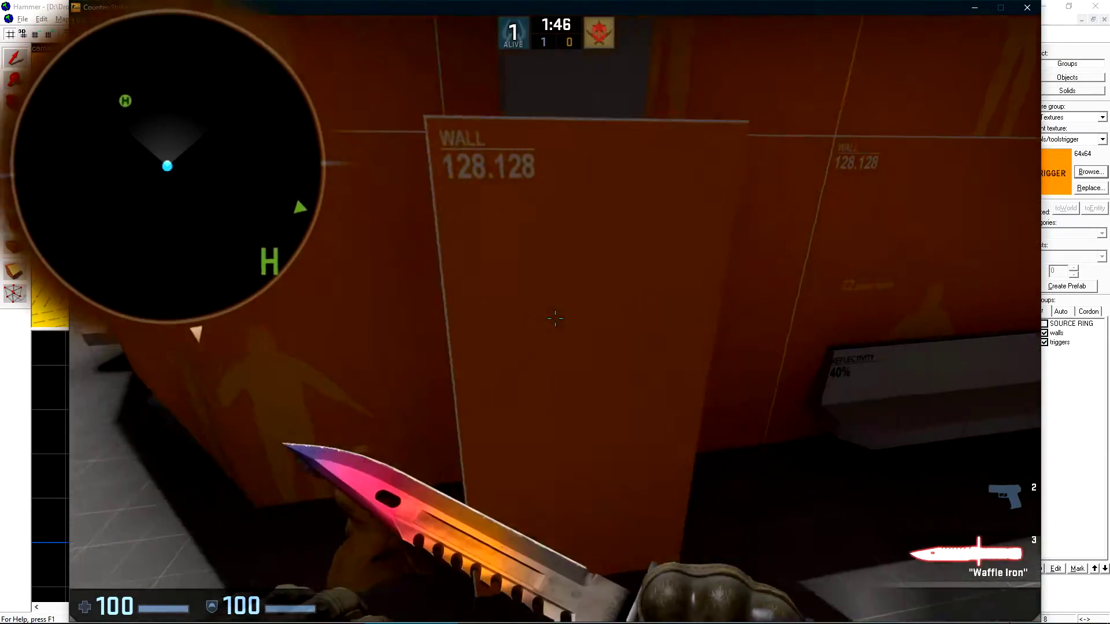
key(s)
key(w)
key(s)
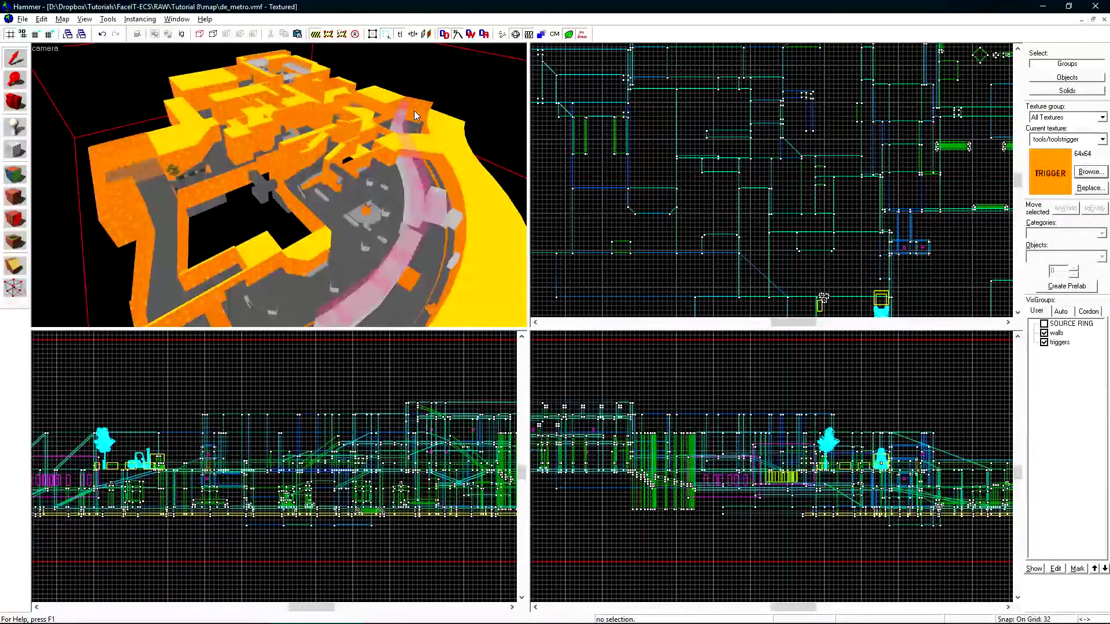
Step: In de_metro.vmf in Hammer, select the light-grey polygonal floor slab around the orange pillar
key(z)
key(w)
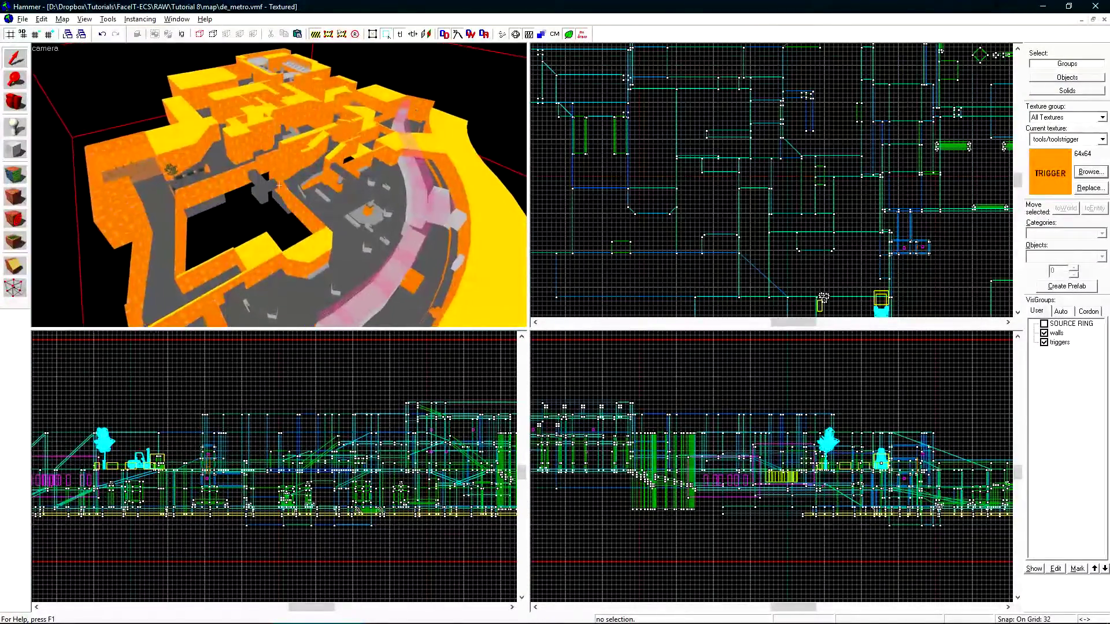
key(d)
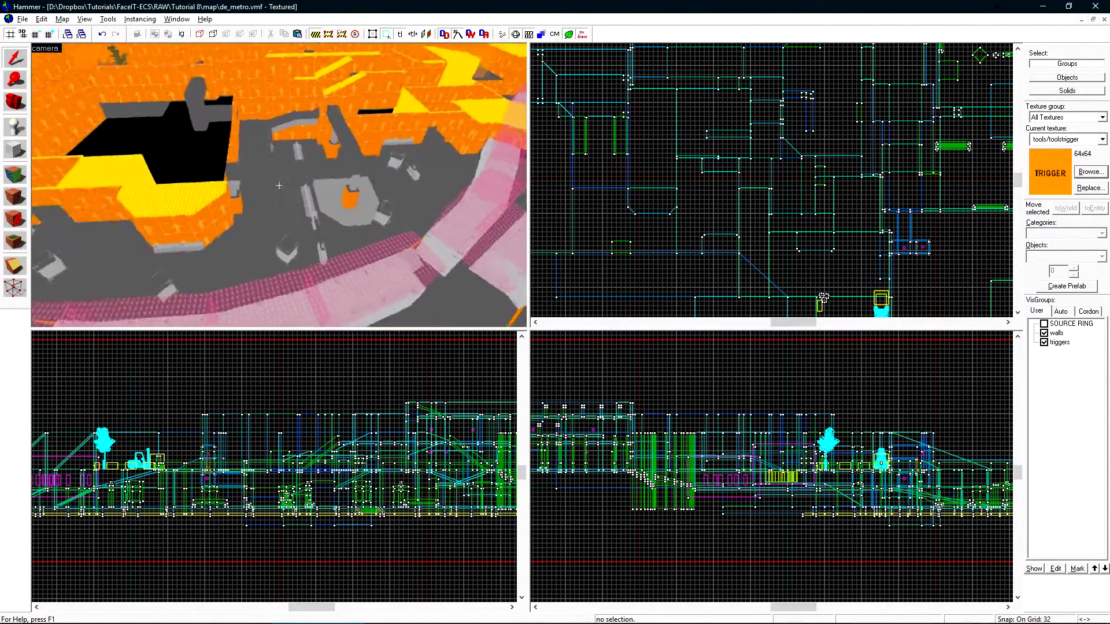
key(w)
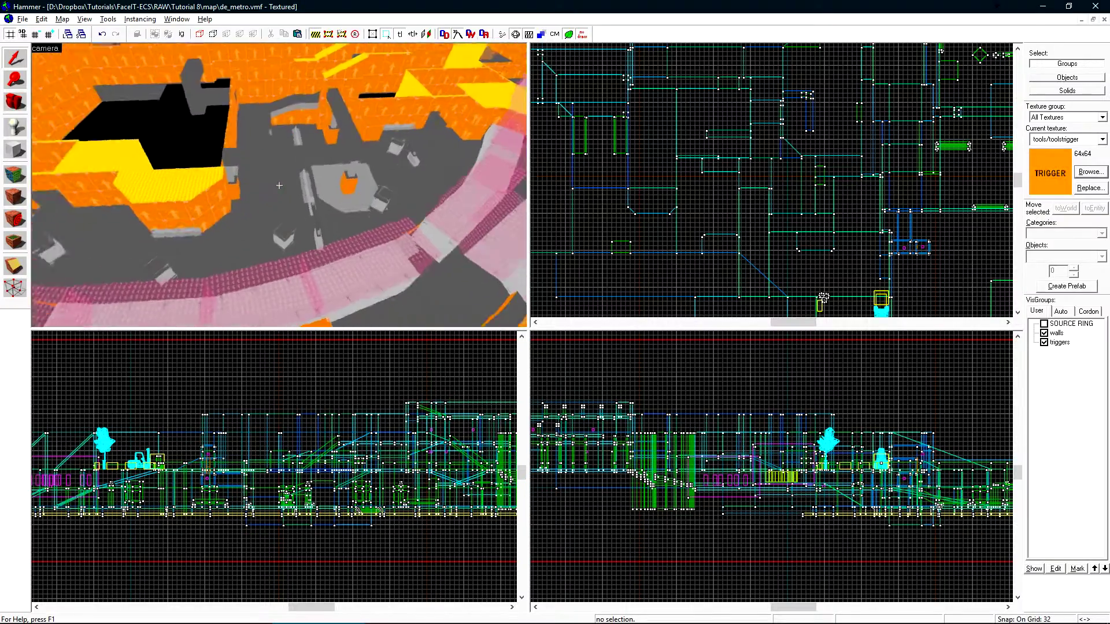
key(z)
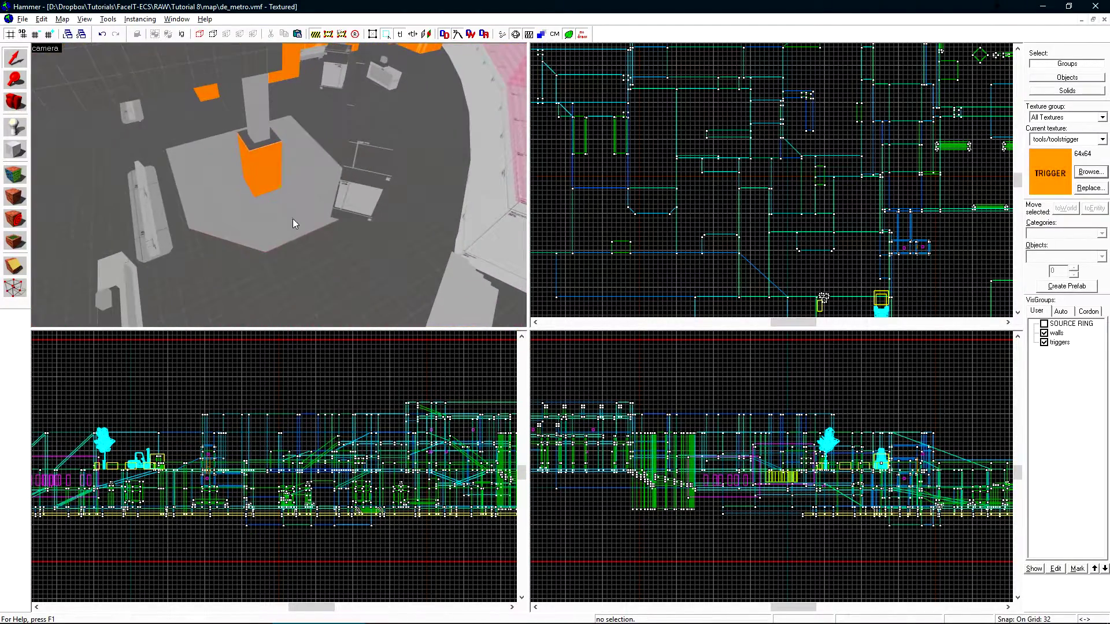
click(293, 219)
scroll(843, 149, down, 3)
scroll(843, 149, up, 5)
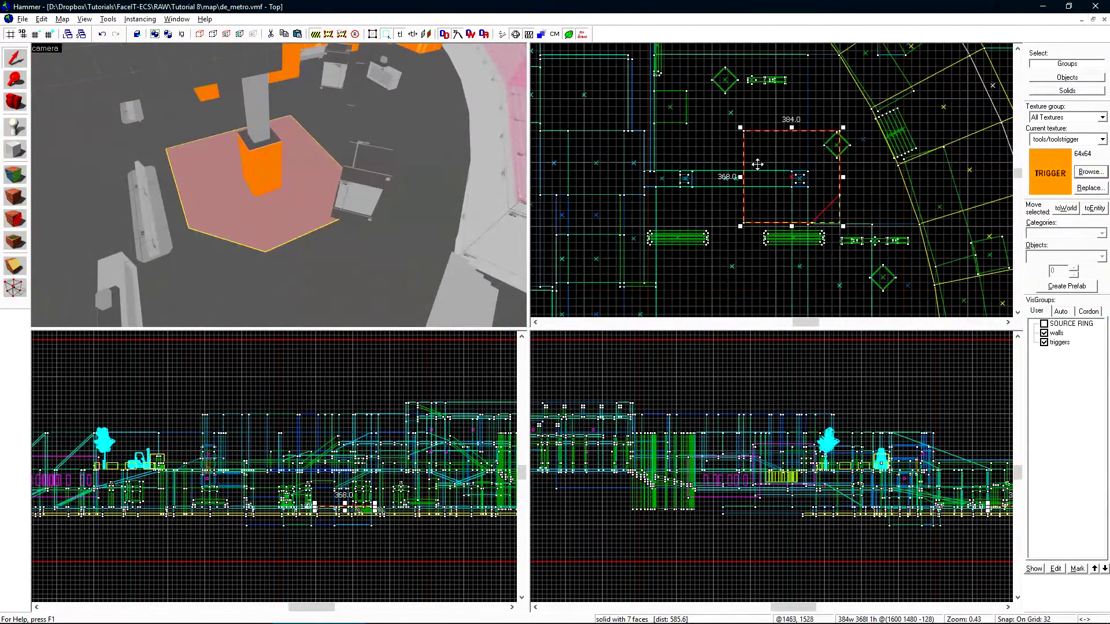
scroll(851, 205, up, 3)
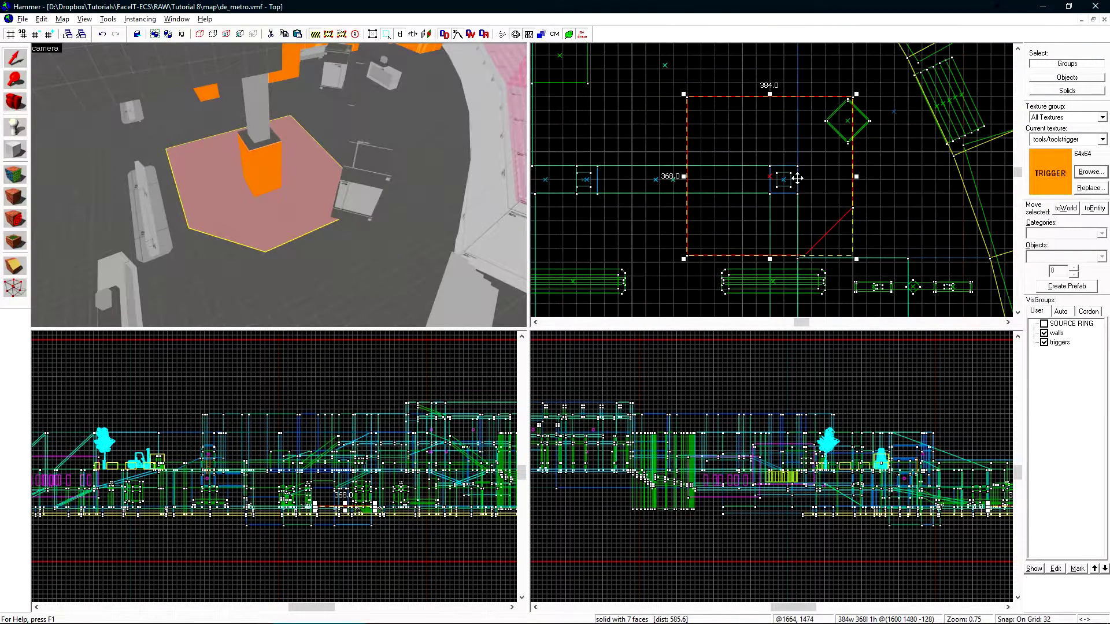
Step: Create a tools/toolstrigger block 384 by 368 units and 48 high over the selected floor slab, with the grid at 16
key(shift+b)
drag(689, 97, 857, 272)
scroll(850, 248, up, 5)
key([)
scroll(1006, 507, up, 7)
middle_drag(1006, 507, 769, 478)
drag(784, 476, 784, 454)
key(Return)
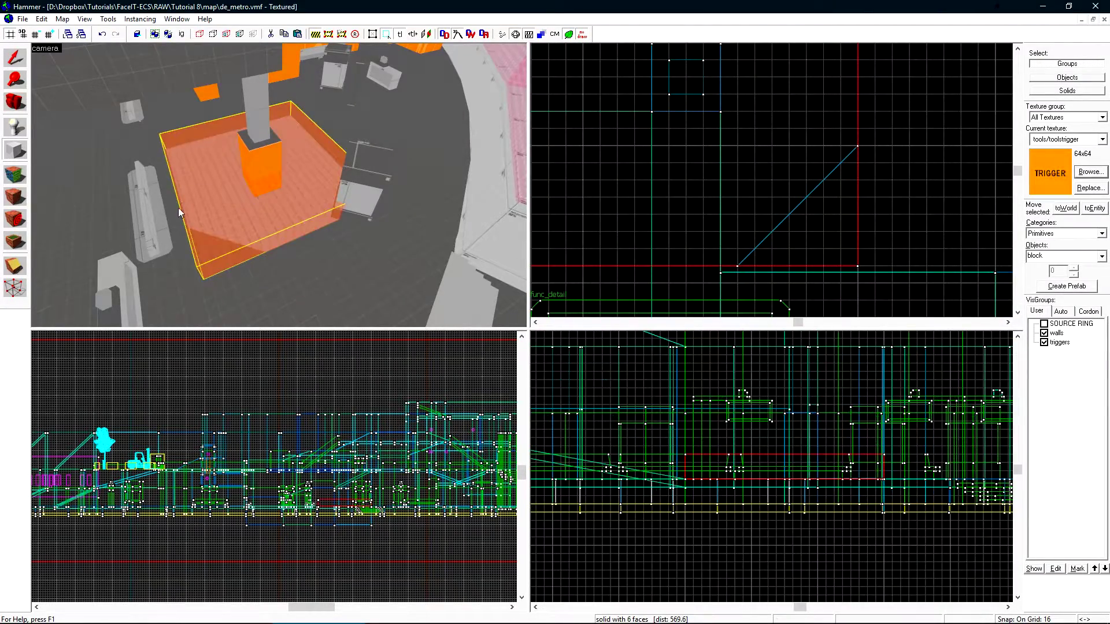
Step: Clip the trigger block's overhanging corner diagonally along the slab's angled edge with the clipping tool
scroll(185, 201, up, 4)
key(z)
key(w)
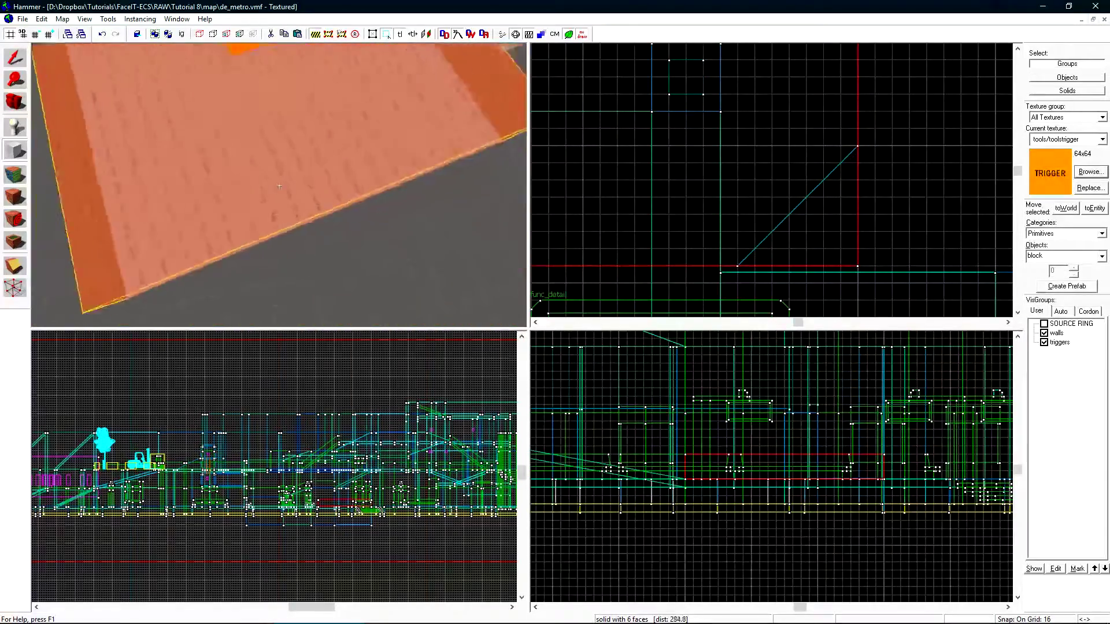
key(d)
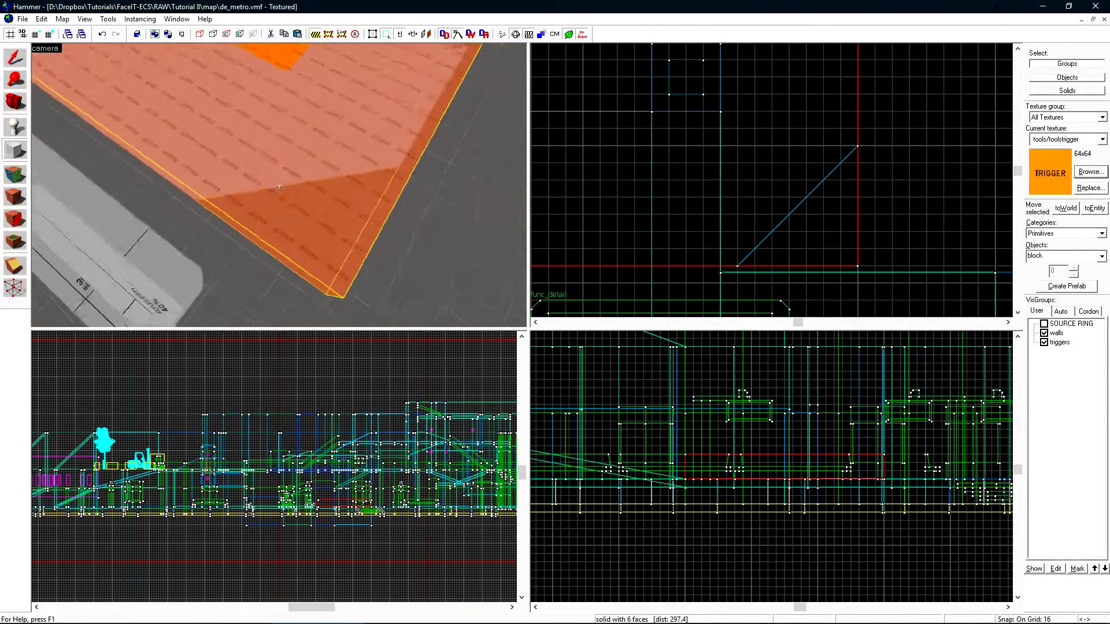
key(z)
scroll(841, 223, down, 6)
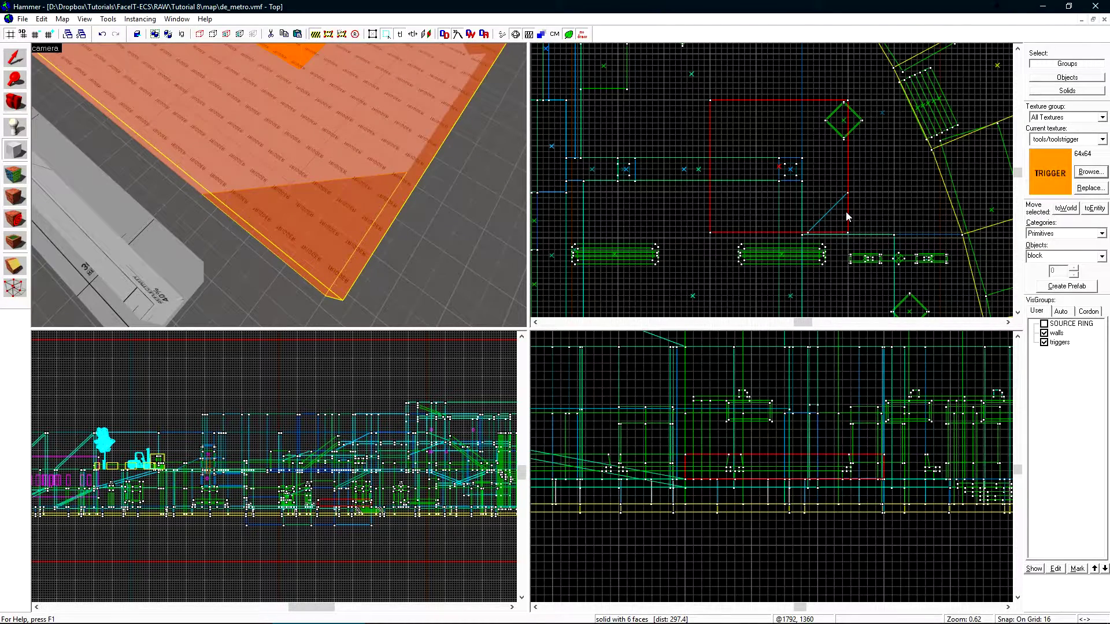
key(shift+s)
scroll(808, 231, up, 19)
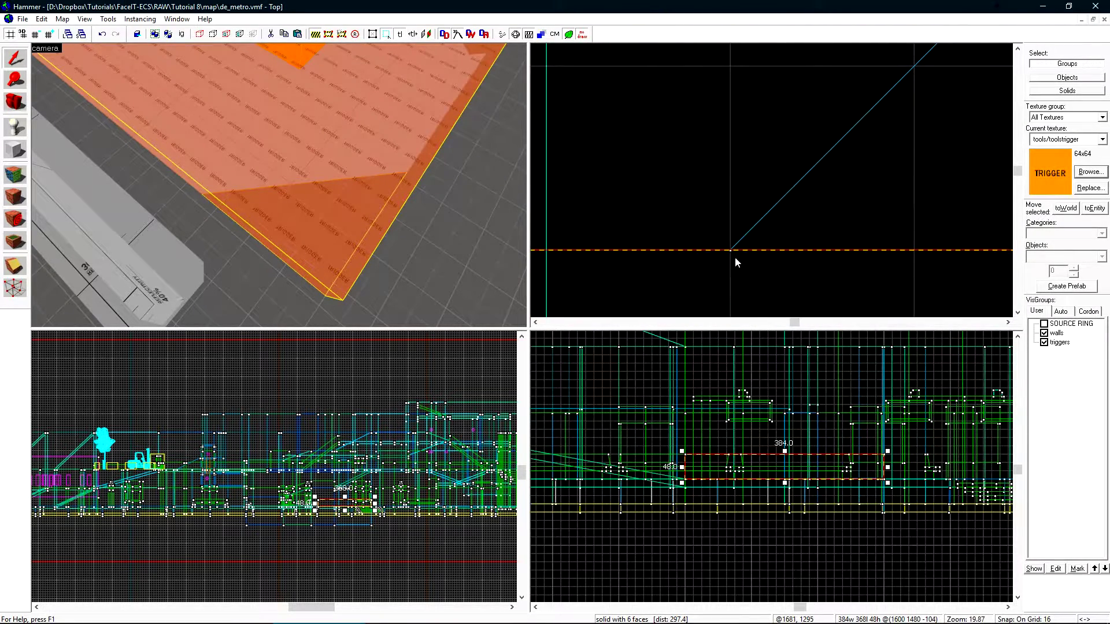
key(shift+x)
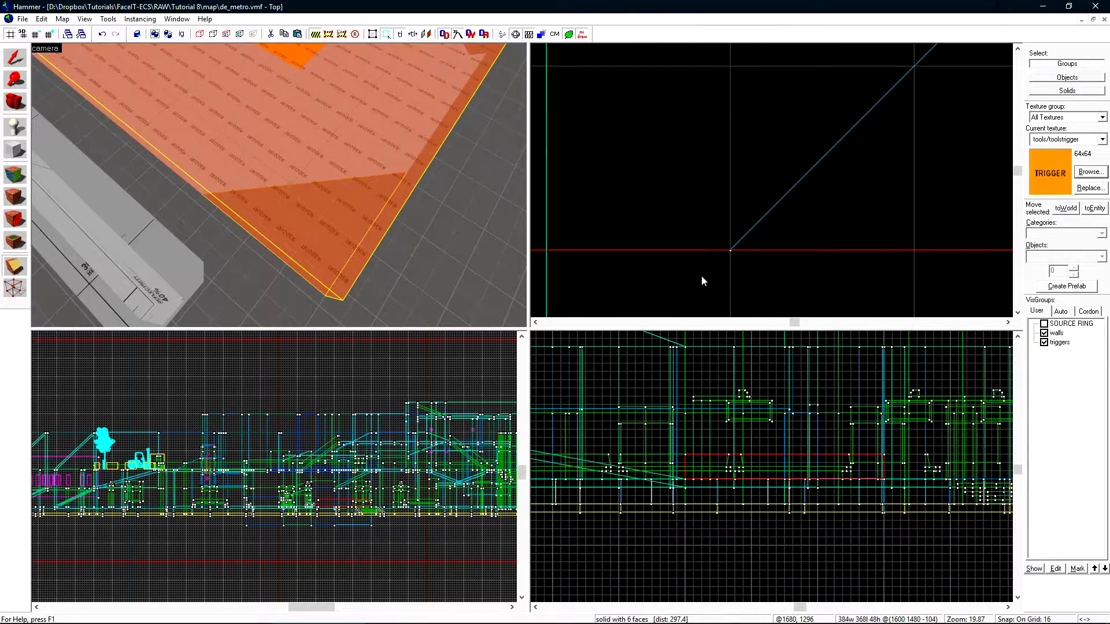
scroll(796, 255, down, 19)
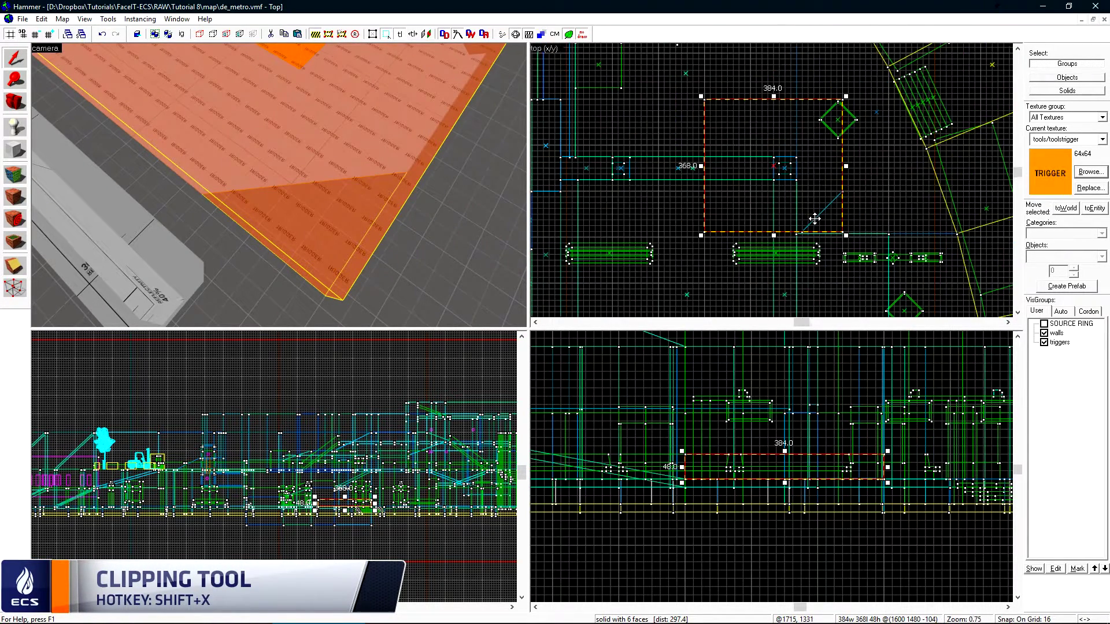
key(shift+x)
scroll(804, 239, up, 14)
drag(781, 233, 841, 159)
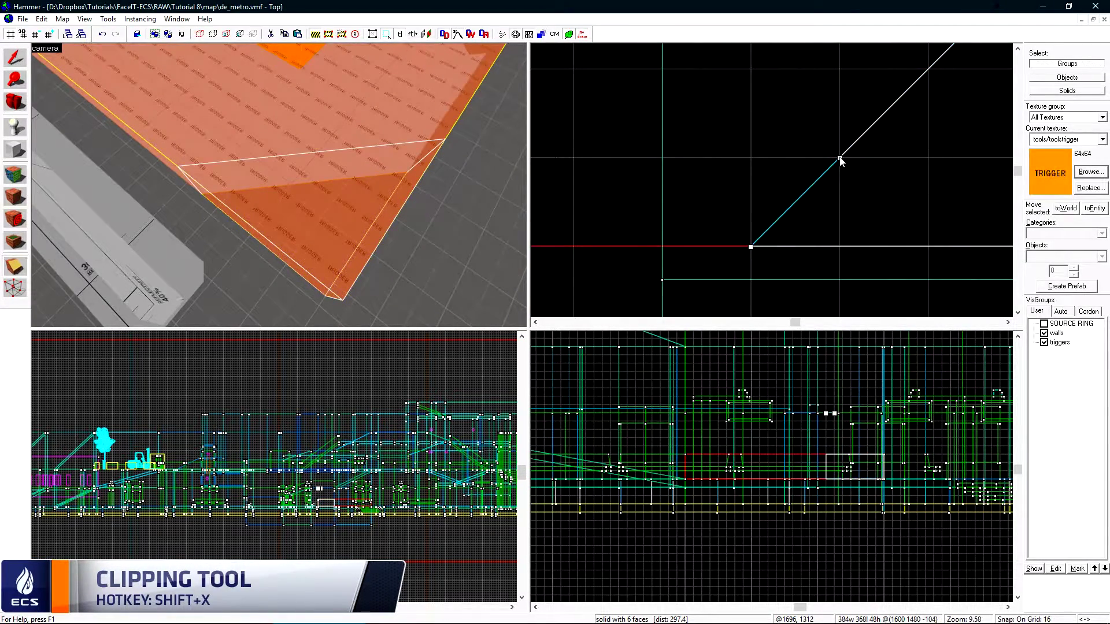
scroll(812, 219, down, 7)
key(Return)
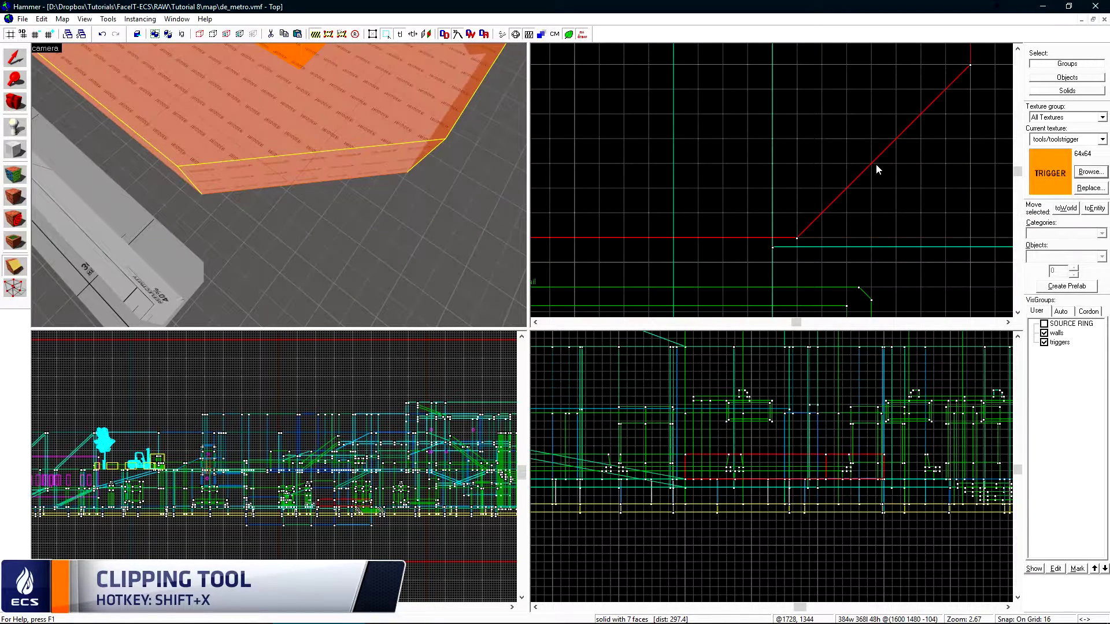
key(shift+s)
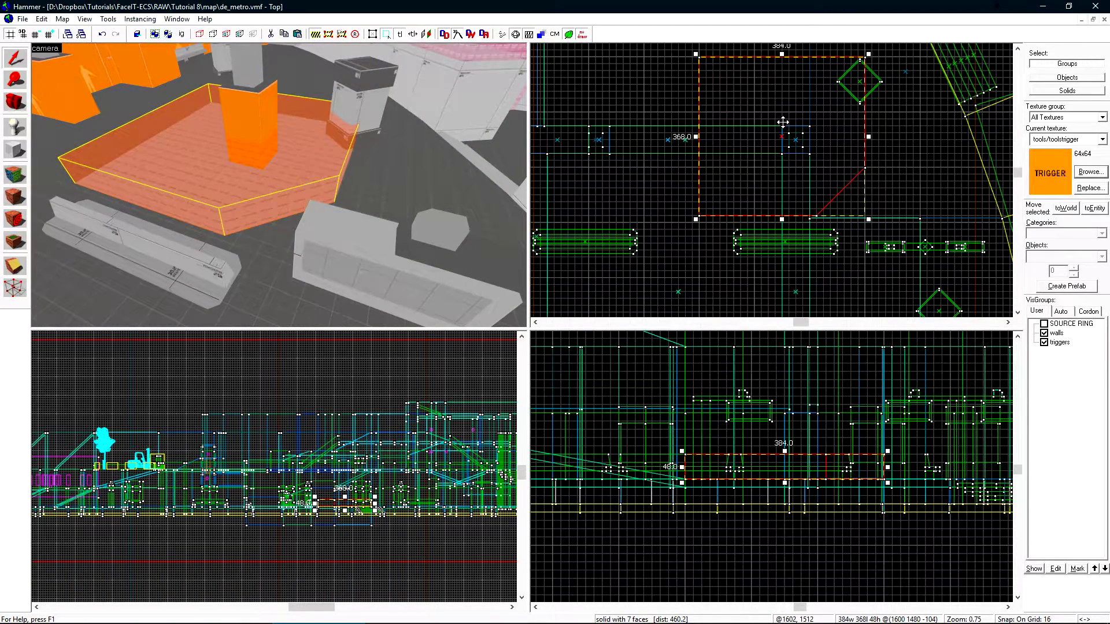
Step: Tie the clipped trigger block to an entity of class func_bomb_target
key(ctrl+t)
click(501, 274)
text(funcbom)
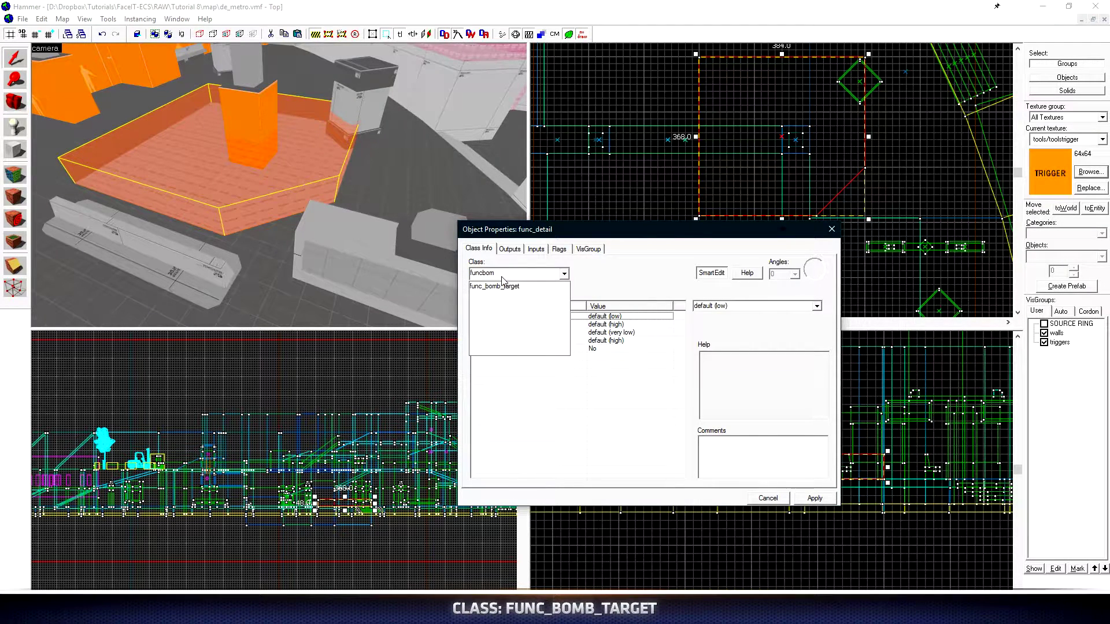
click(503, 286)
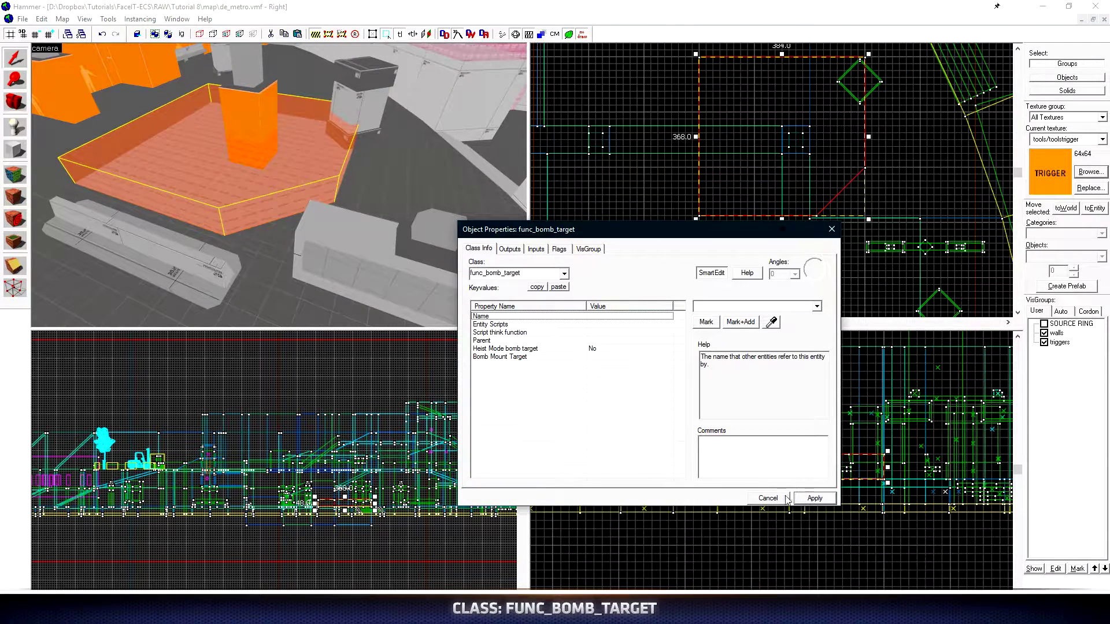
click(762, 497)
key(Escape)
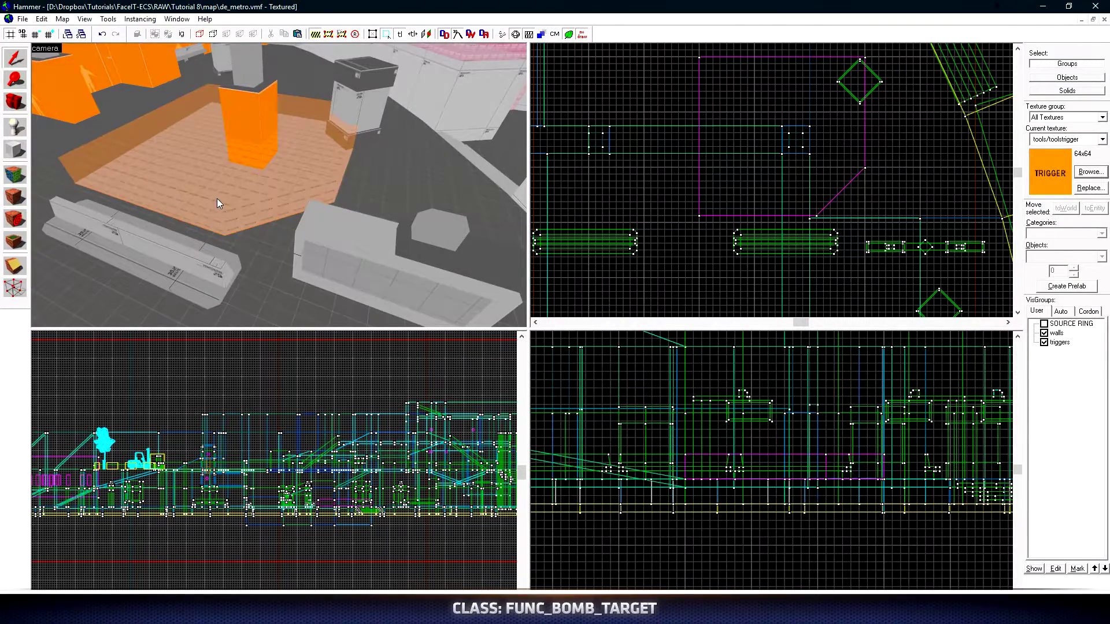
Step: Select the two adjoining light-grey floor slabs at the second bomb site and centre the 2D views on them
key(z)
key(w)
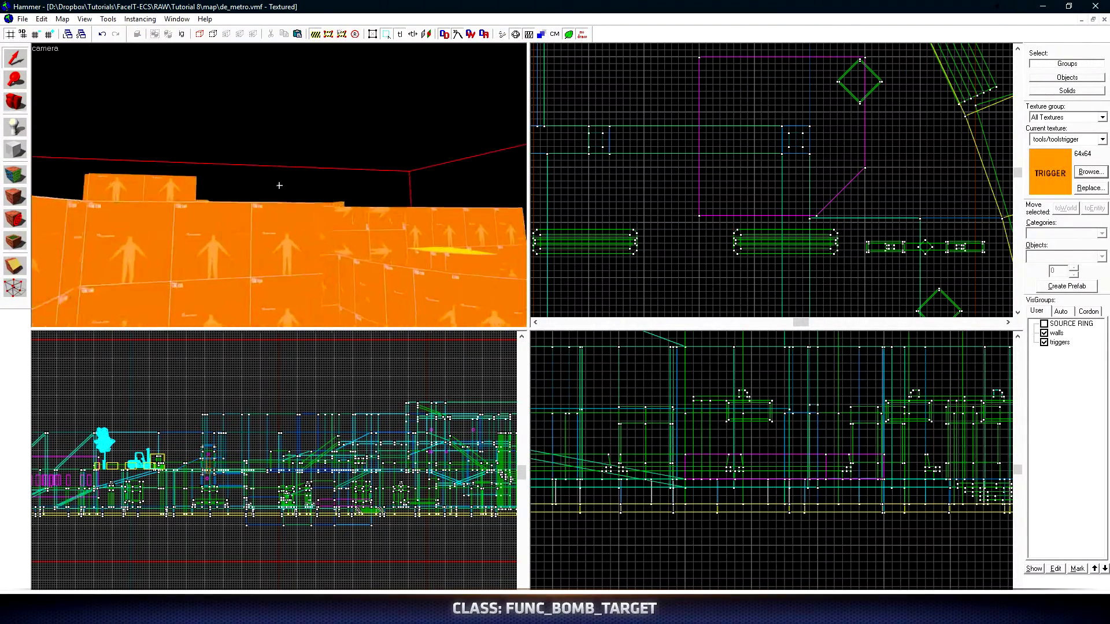
key(w)
key(z)
click(294, 208)
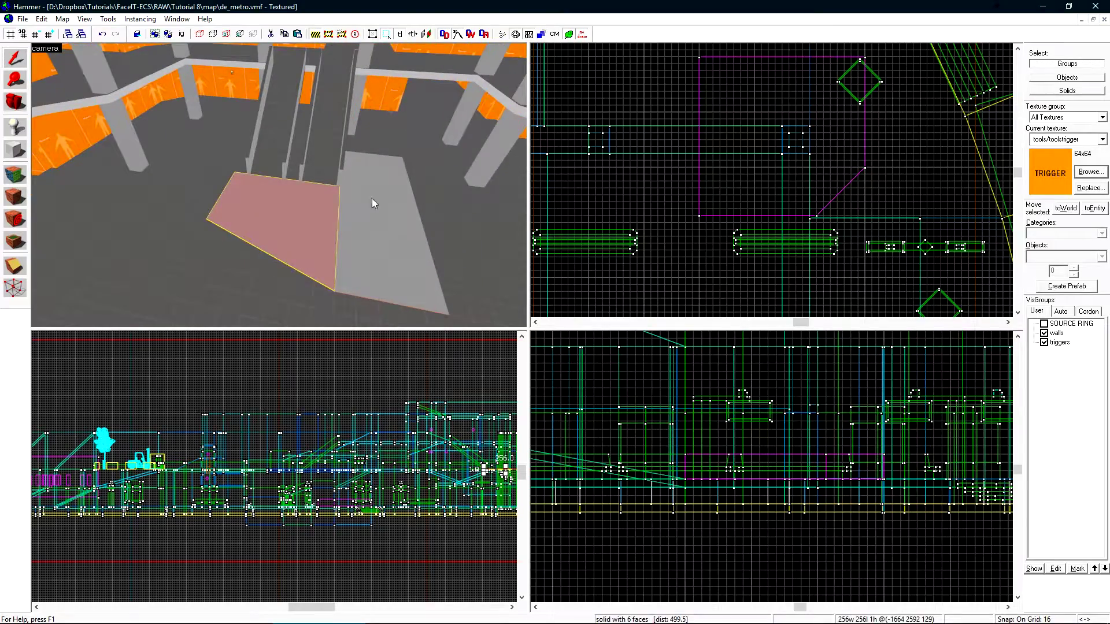
ctrl+click(359, 228)
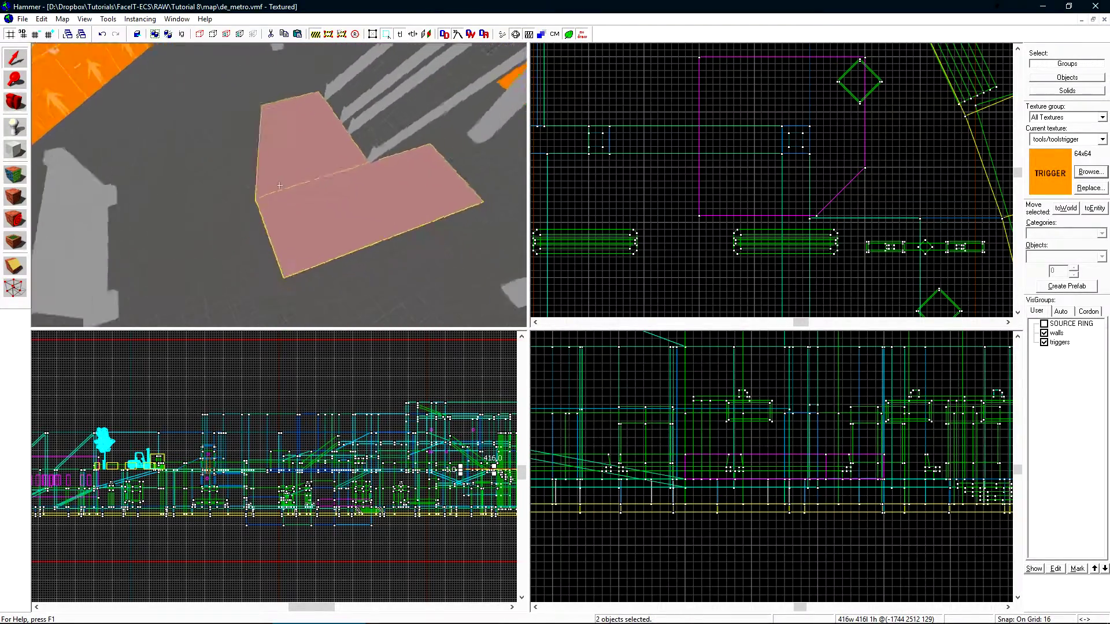
key(z)
scroll(783, 166, down, 10)
key(ctrl+e)
scroll(747, 191, up, 10)
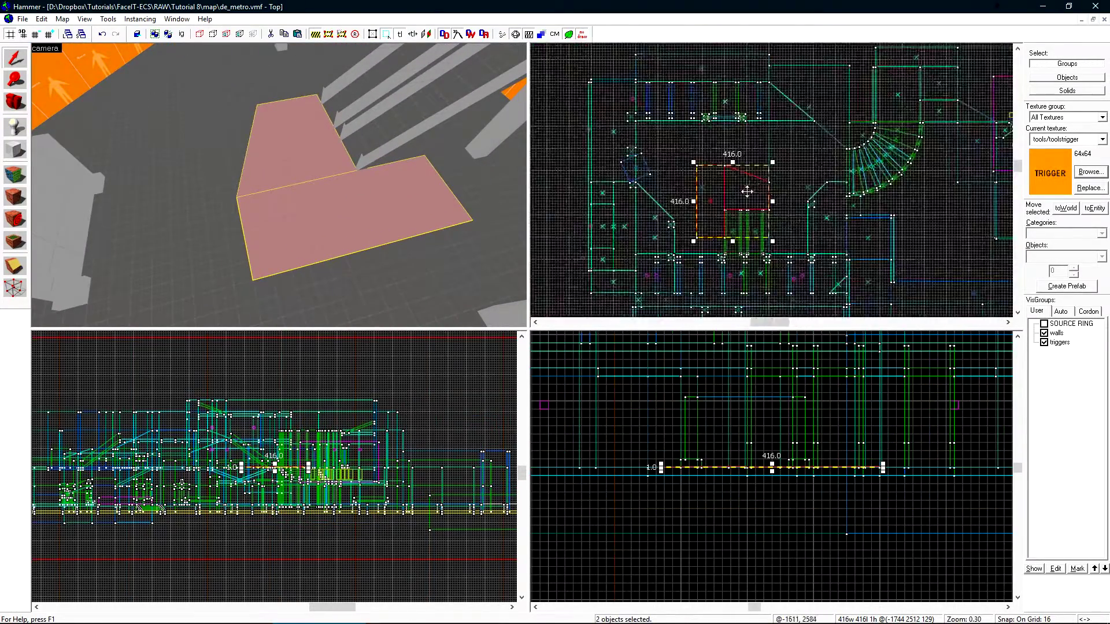
Step: Create a trigger block 160 by 416 units and 48 high over the longer of the two slabs
scroll(720, 207, up, 2)
click(298, 230)
scroll(727, 90, down, 3)
scroll(672, 225, up, 10)
key(shift+b)
drag(643, 194, 701, 117)
scroll(658, 224, down, 11)
scroll(701, 117, up, 4)
key(Return)
scroll(271, 462, up, 12)
key(shift+s)
drag(349, 502, 347, 442)
key(z)
key(z)
Step: Create a second trigger block 256 by 256 units and 48 high over the neighbouring slab with the slanted edge
click(311, 178)
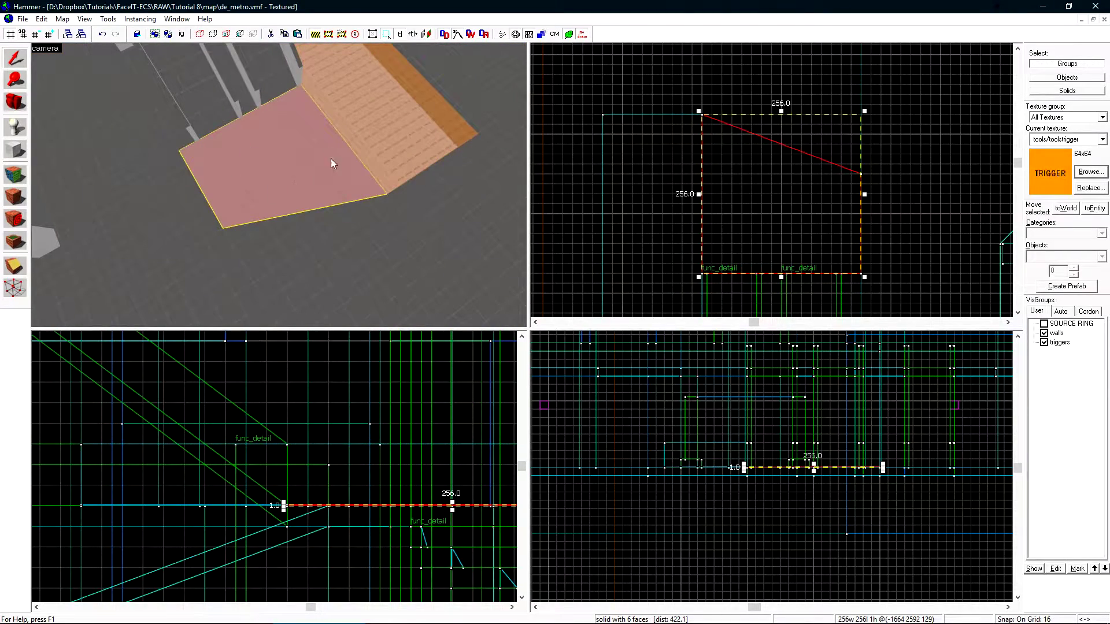
scroll(766, 131, up, 2)
key(shift+b)
drag(688, 109, 796, 166)
scroll(765, 92, down, 1)
key(Return)
key(shift+s)
drag(451, 502, 437, 445)
Step: Clip the 256 by 256 trigger block along the slanted edge of the slab beneath it
ctrl+click(363, 90)
key(z)
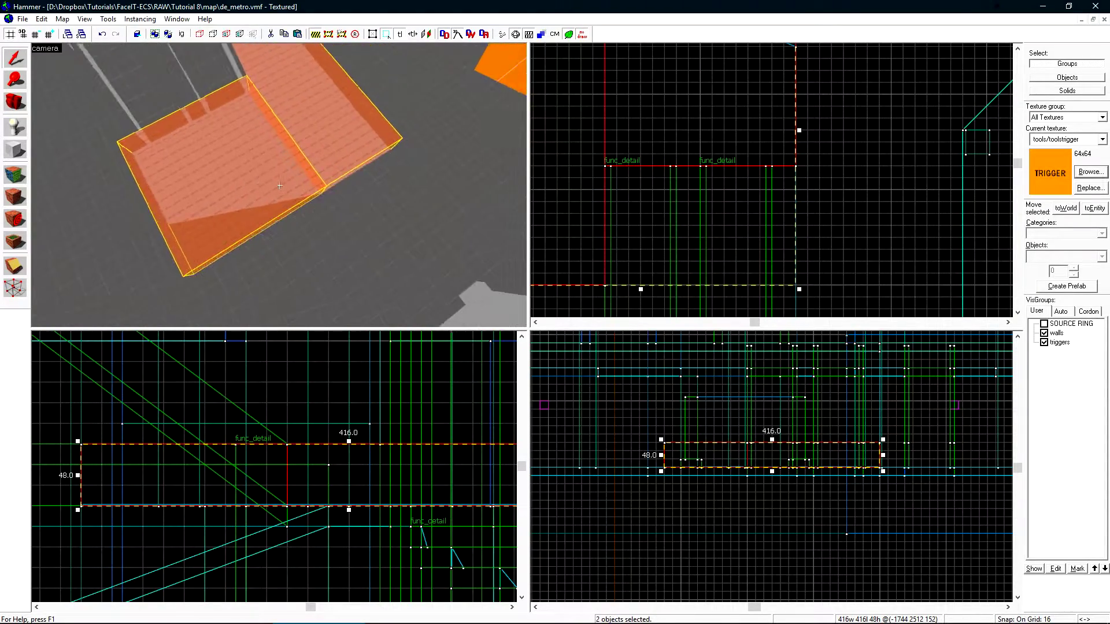
key(w)
key(z)
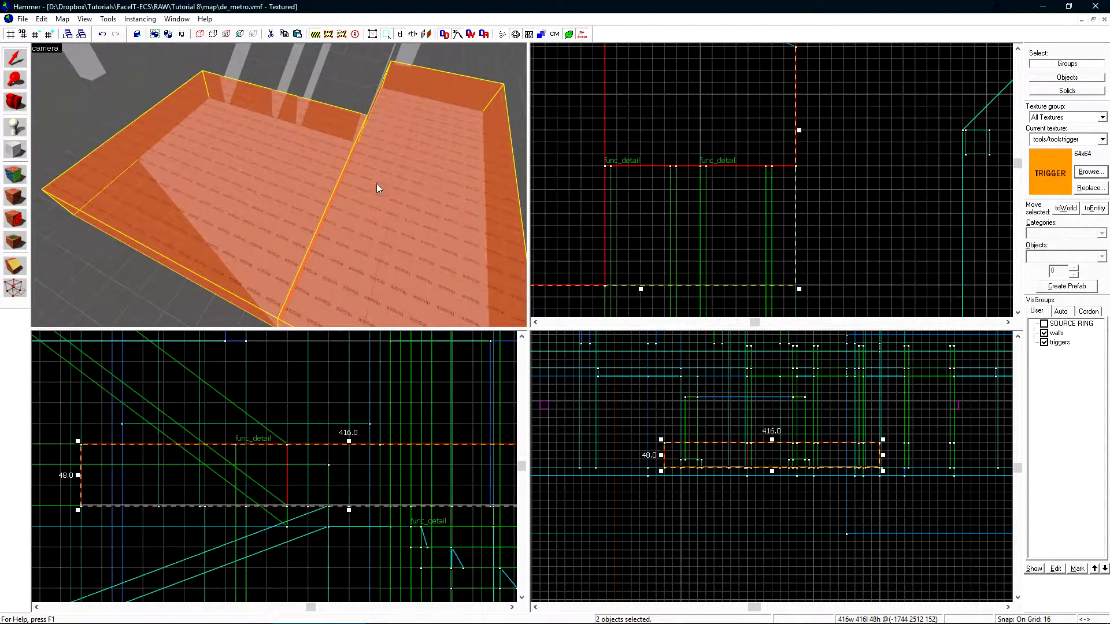
scroll(677, 216, down, 3)
click(715, 193)
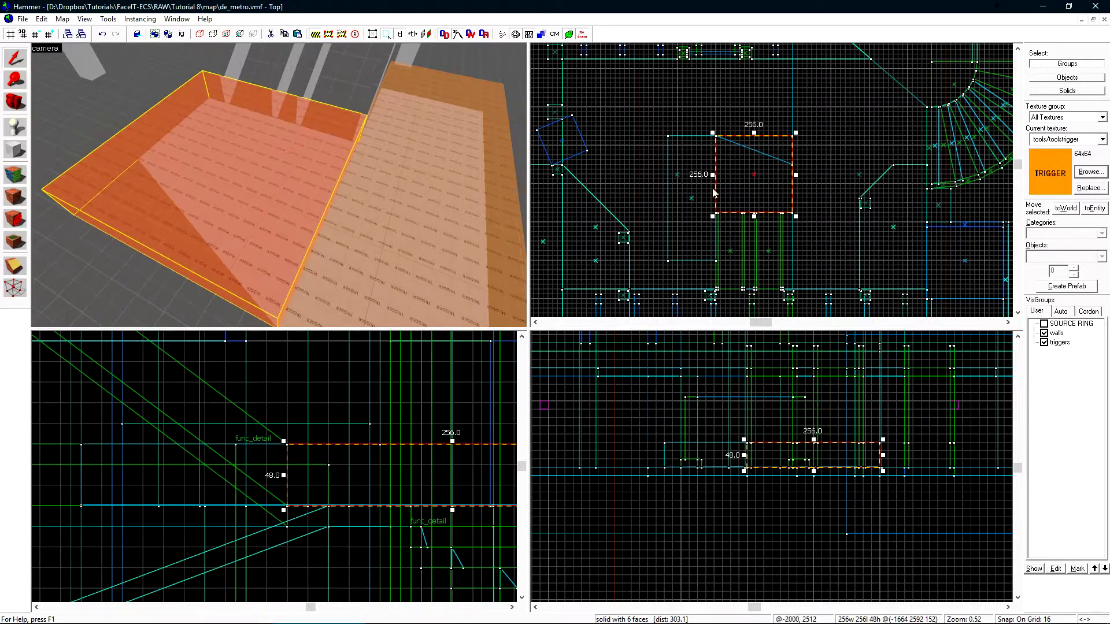
scroll(715, 192, up, 7)
key(shift+x)
drag(641, 133, 919, 242)
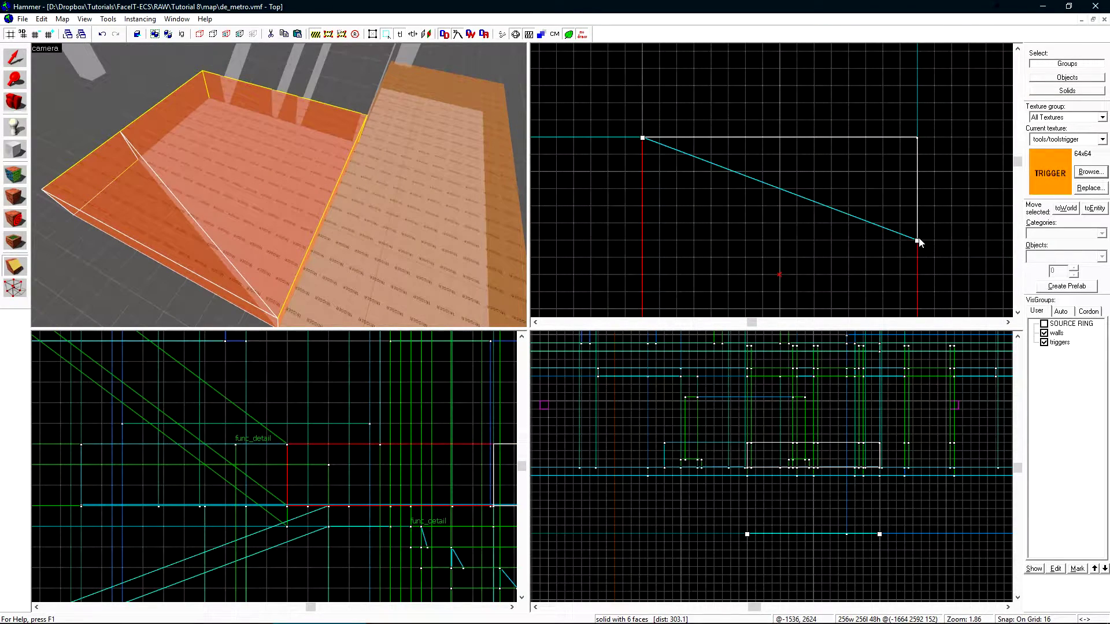
key(Return)
key(shift+s)
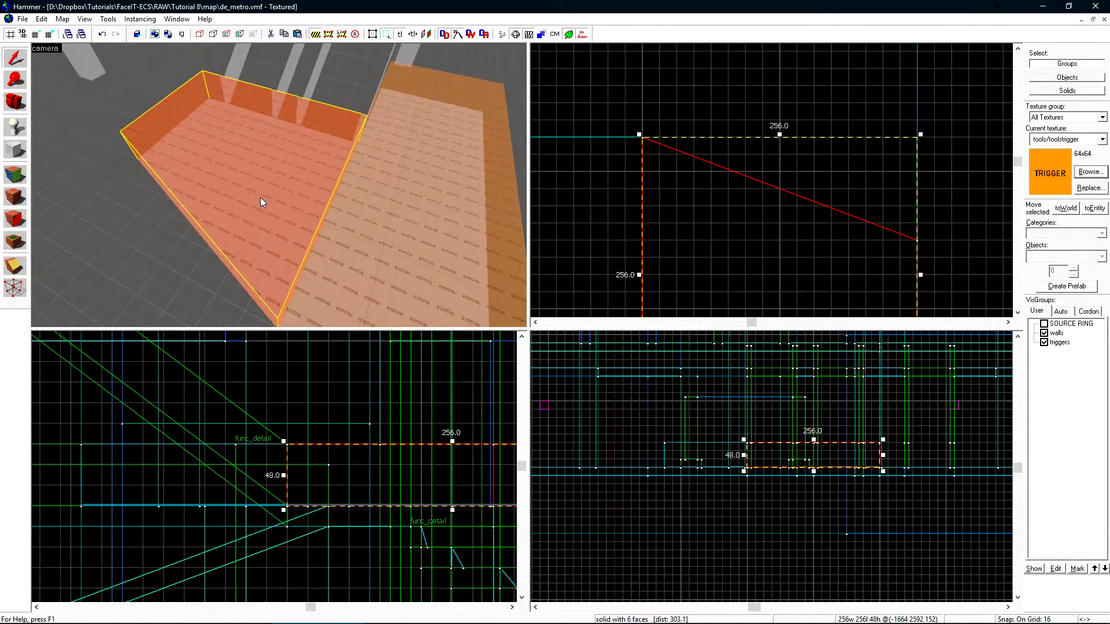
Step: Select both trigger blocks and tie them together as one func_bomb_target entity
scroll(261, 196, down, 5)
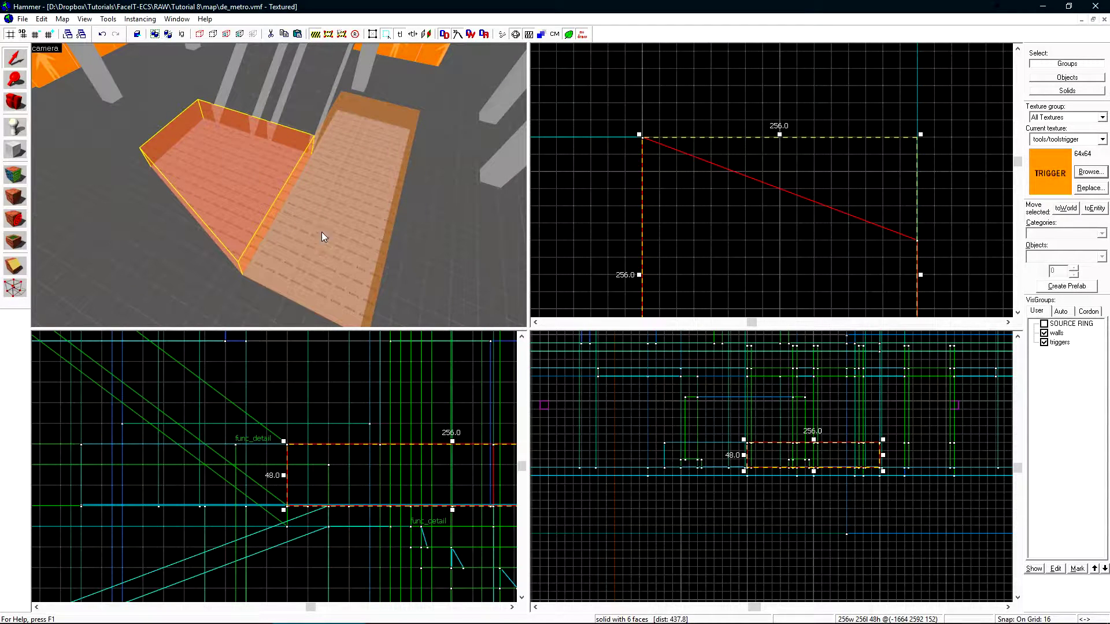
ctrl+click(356, 189)
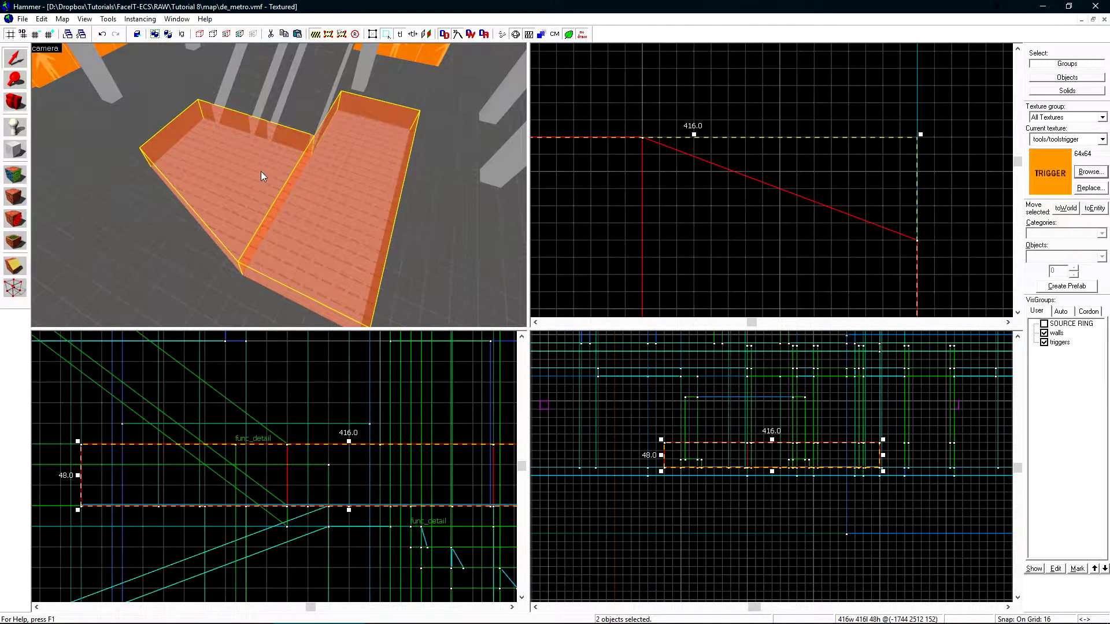
key(ctrl+t)
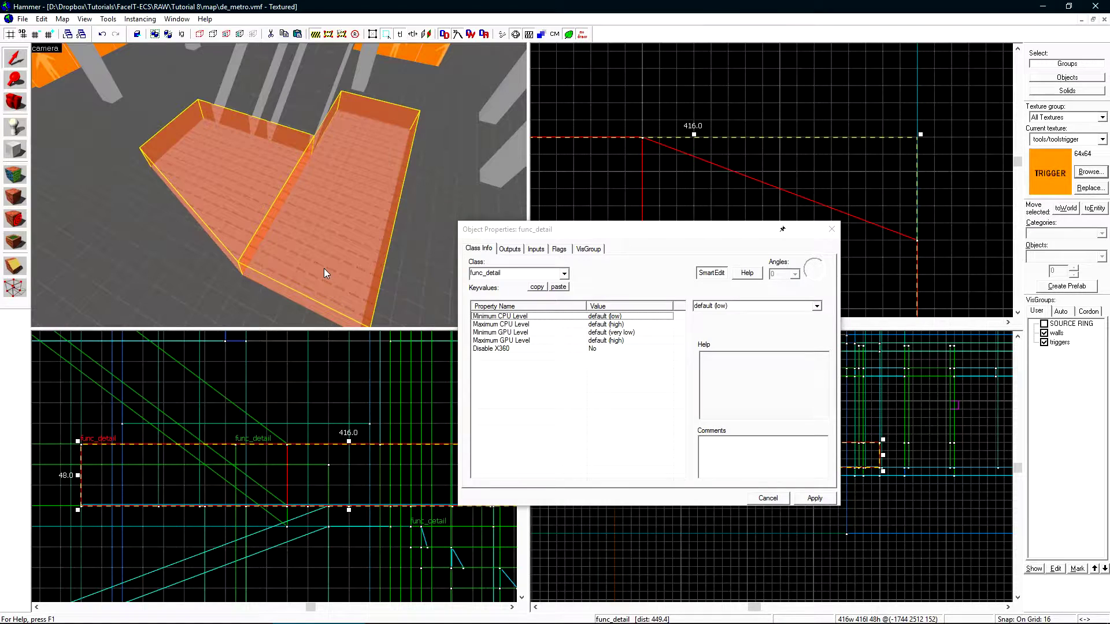
click(515, 276)
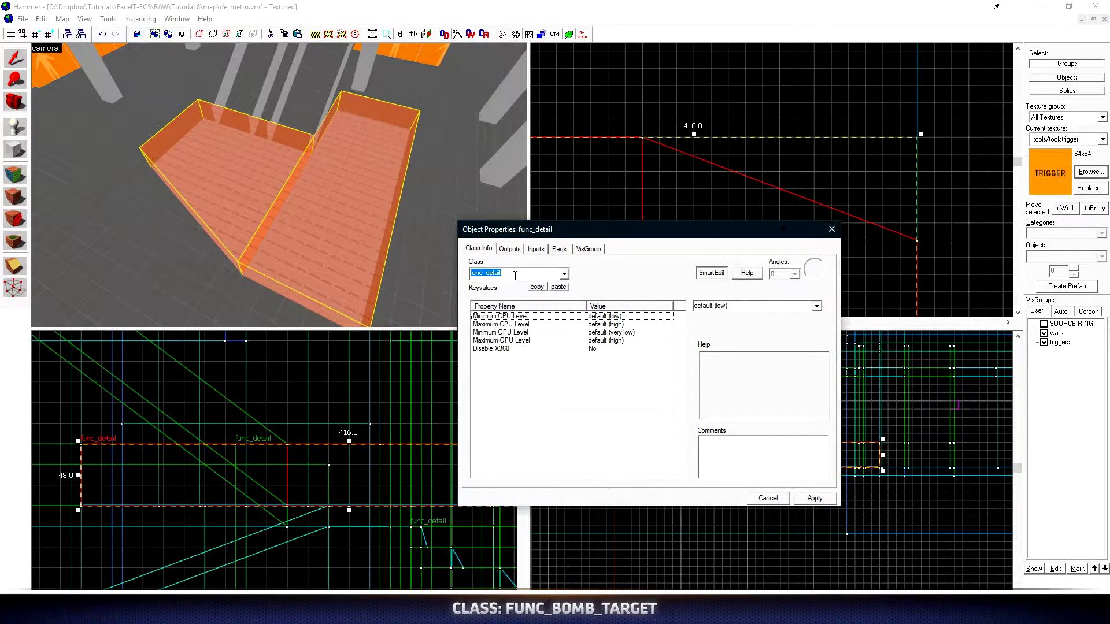
text(fun)
text(c_bomb_target)
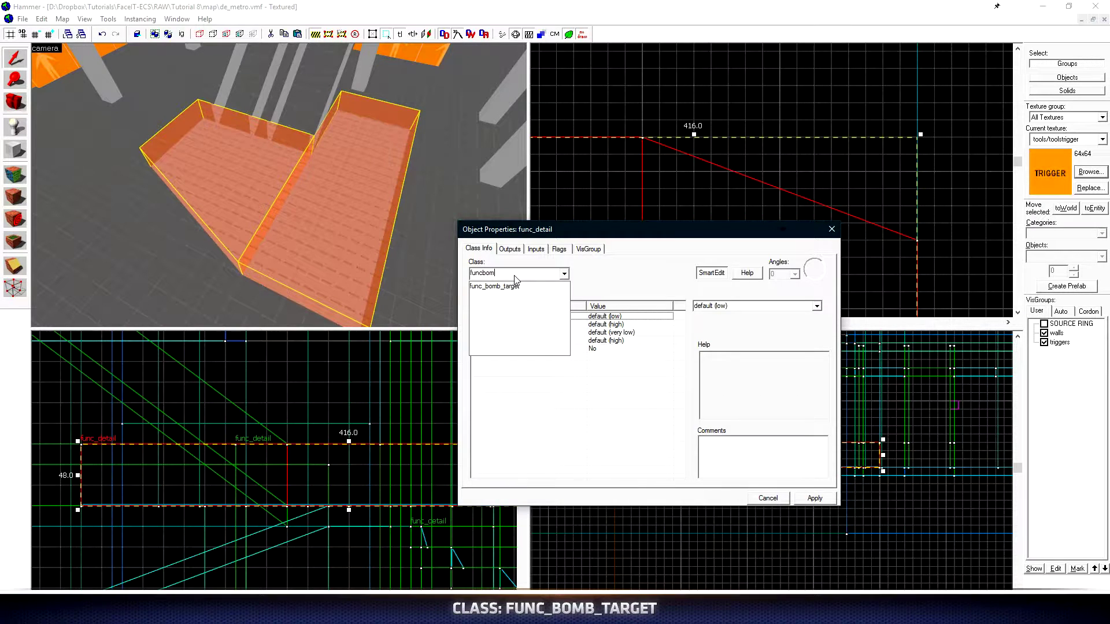
key(Return)
click(815, 498)
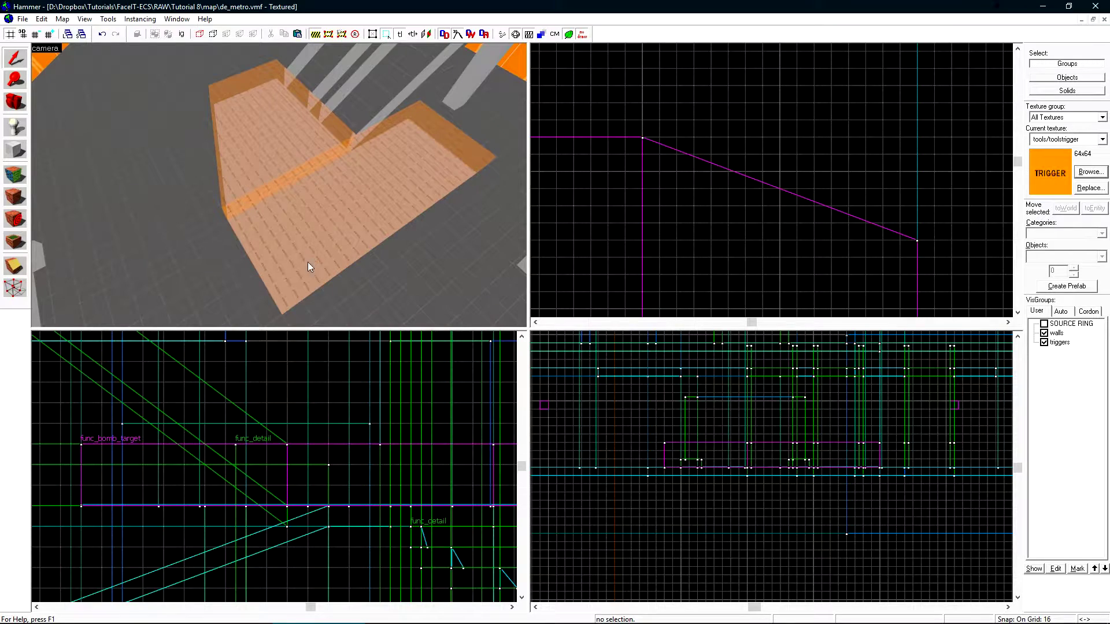
Step: Pick each part of the two-block bomb target in turn and examine how the tied blocks respond to selection
click(283, 208)
click(365, 191)
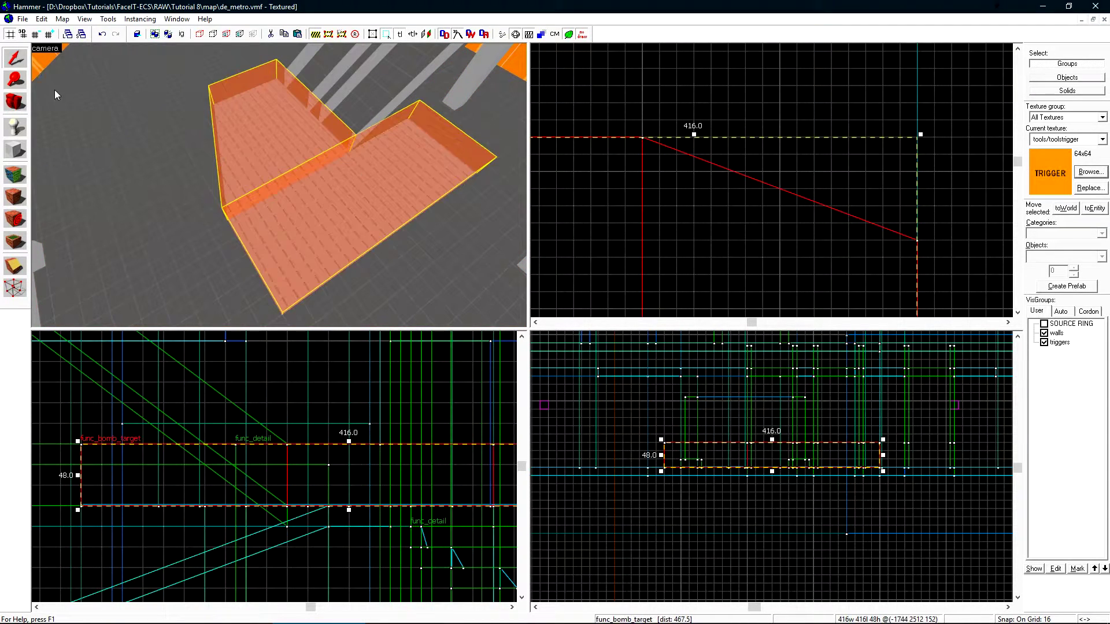
click(55, 91)
click(287, 135)
click(304, 276)
click(307, 107)
click(246, 230)
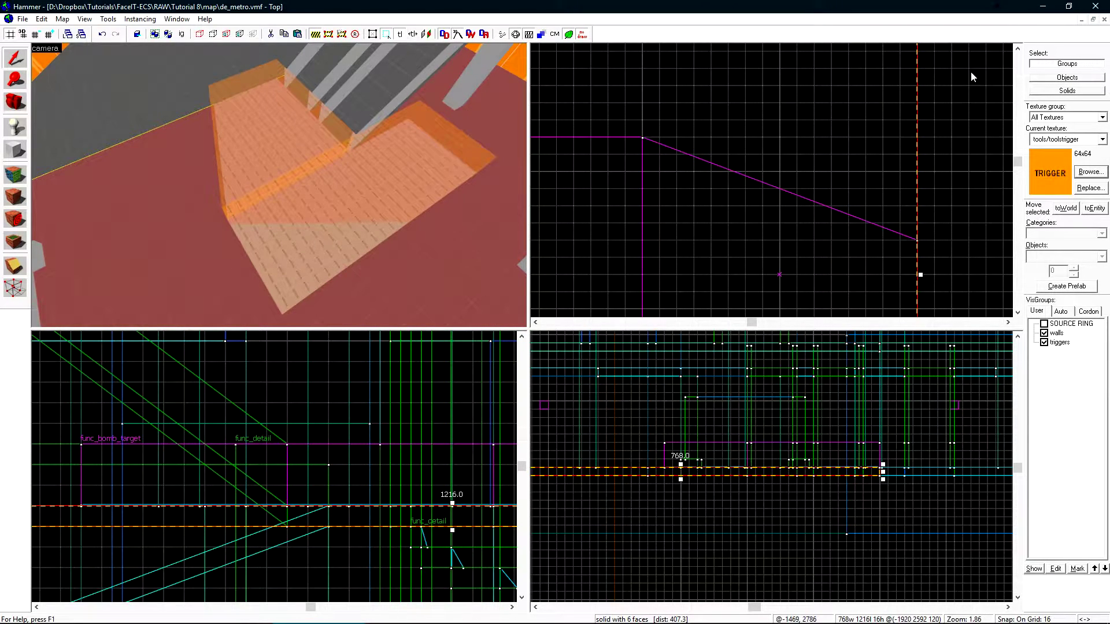
key(Escape)
click(239, 114)
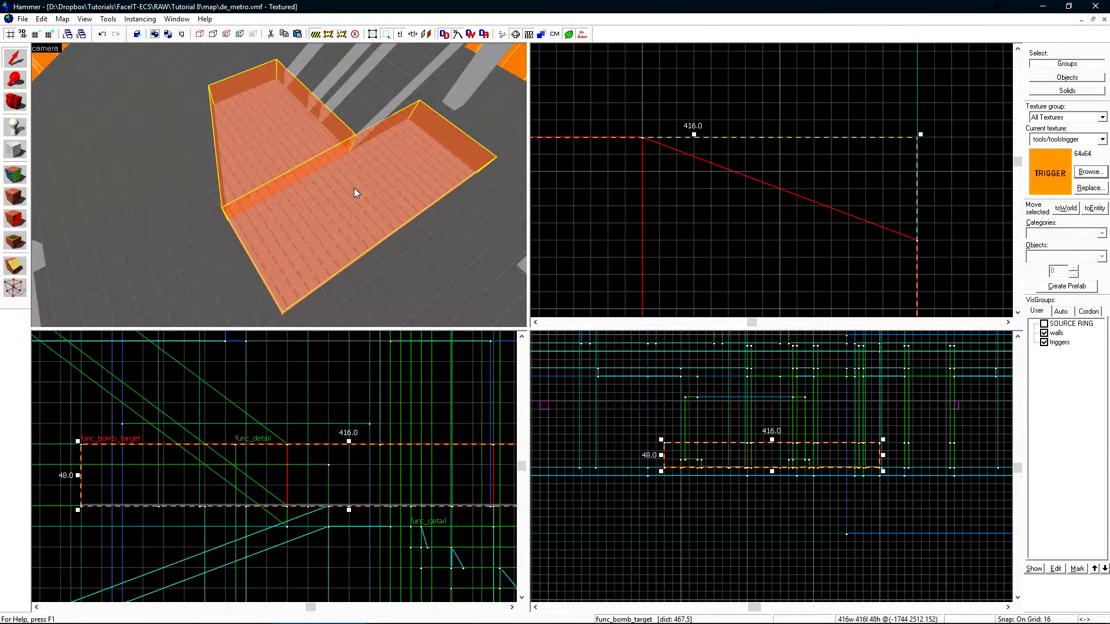
Step: Set the selection mode to Solids, pick each bomb target block individually, and open the properties of the clipped block
click(1048, 91)
click(282, 123)
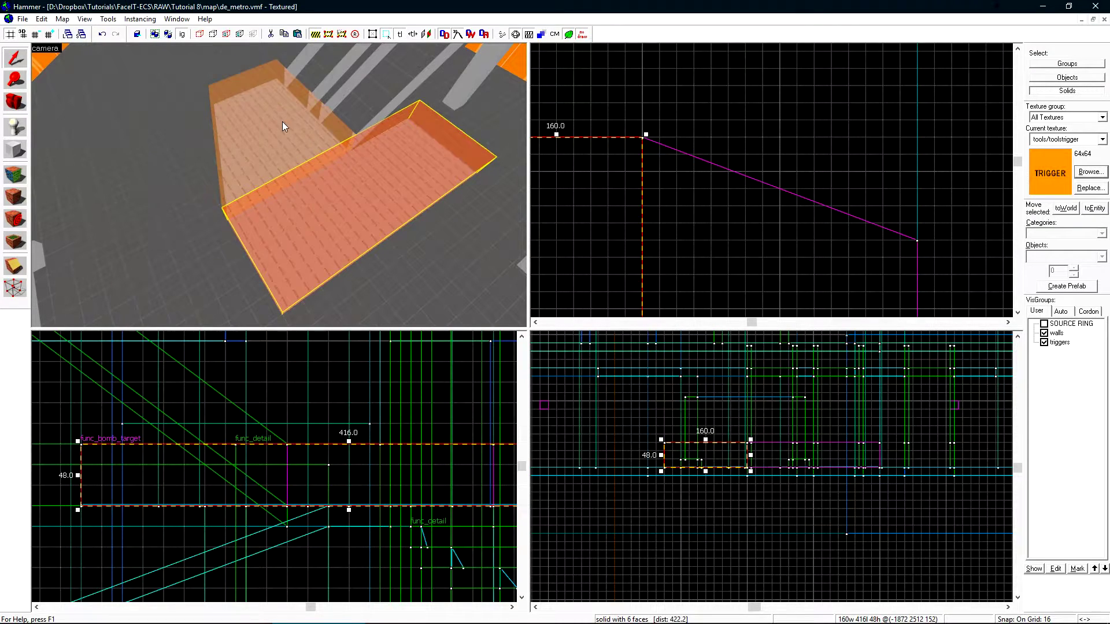
click(287, 118)
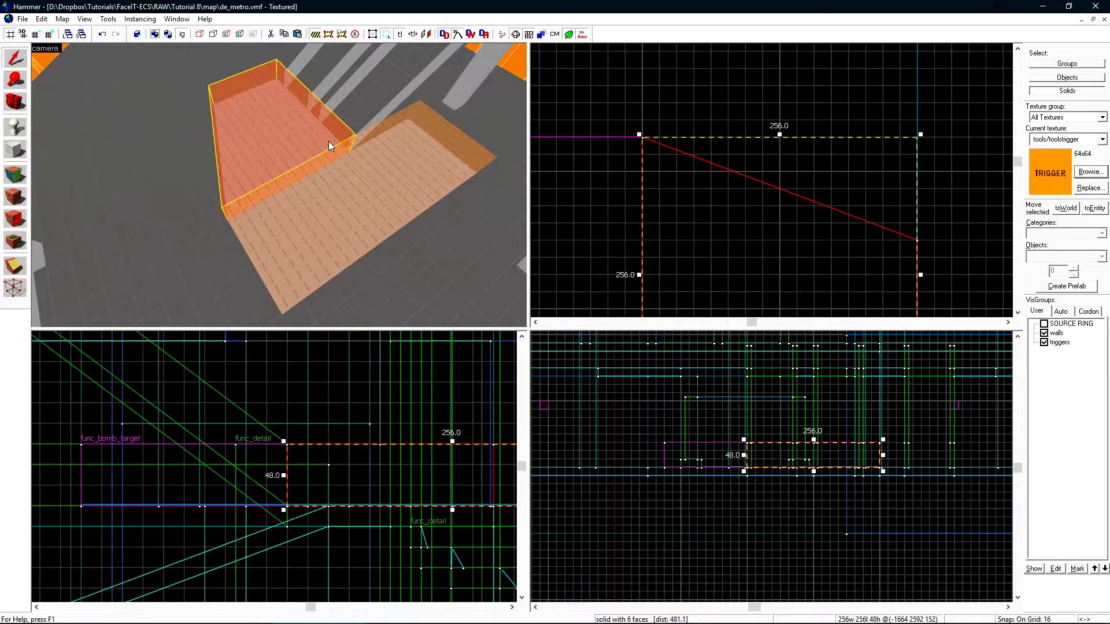
double_click(293, 121)
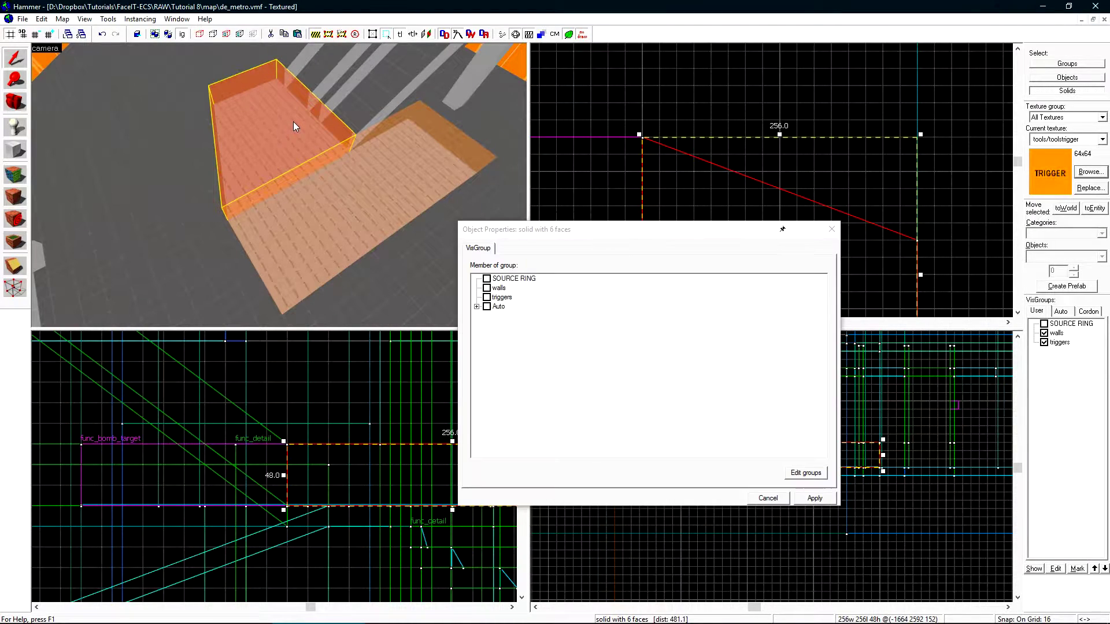
Step: Return the selection mode to Groups, check the properties of the whole func_bomb_target at the site, and clear the selection
drag(528, 226, 475, 230)
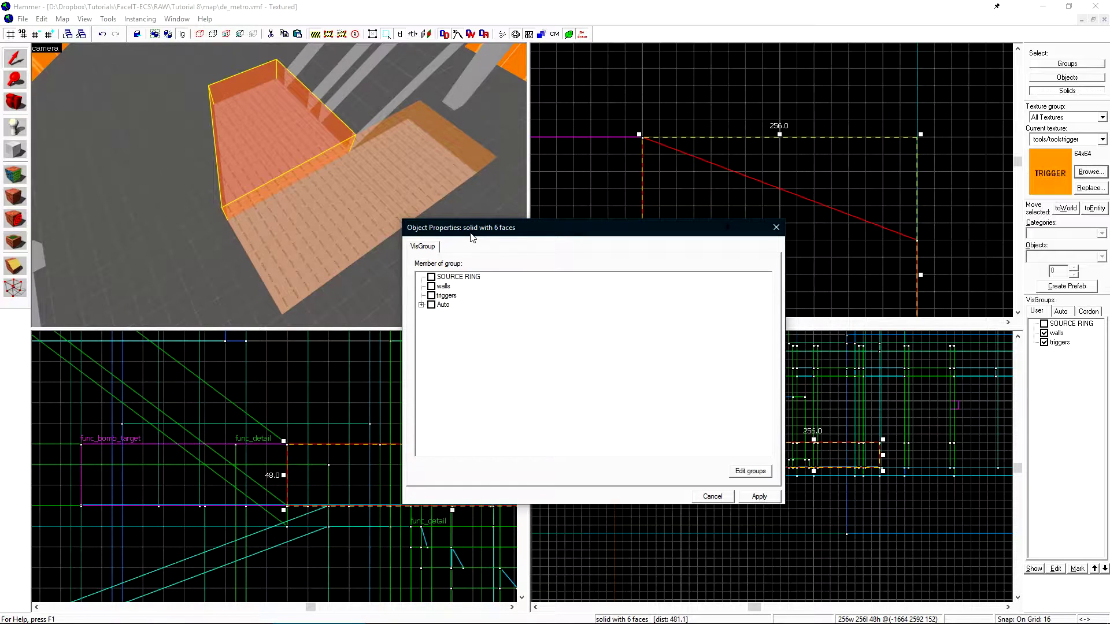
click(276, 232)
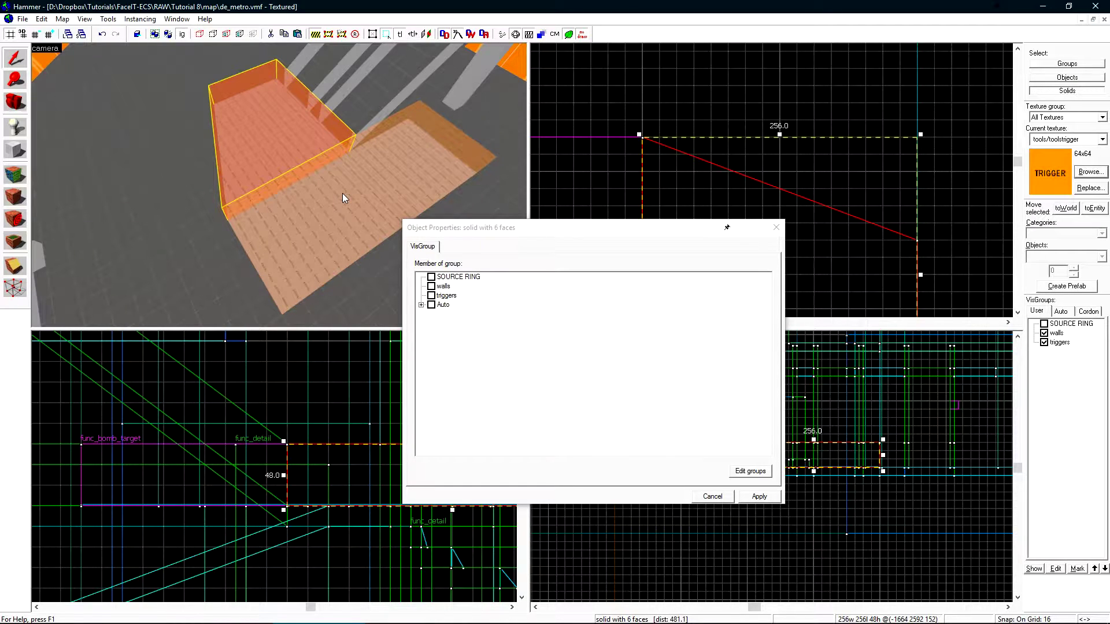
click(1067, 64)
click(304, 195)
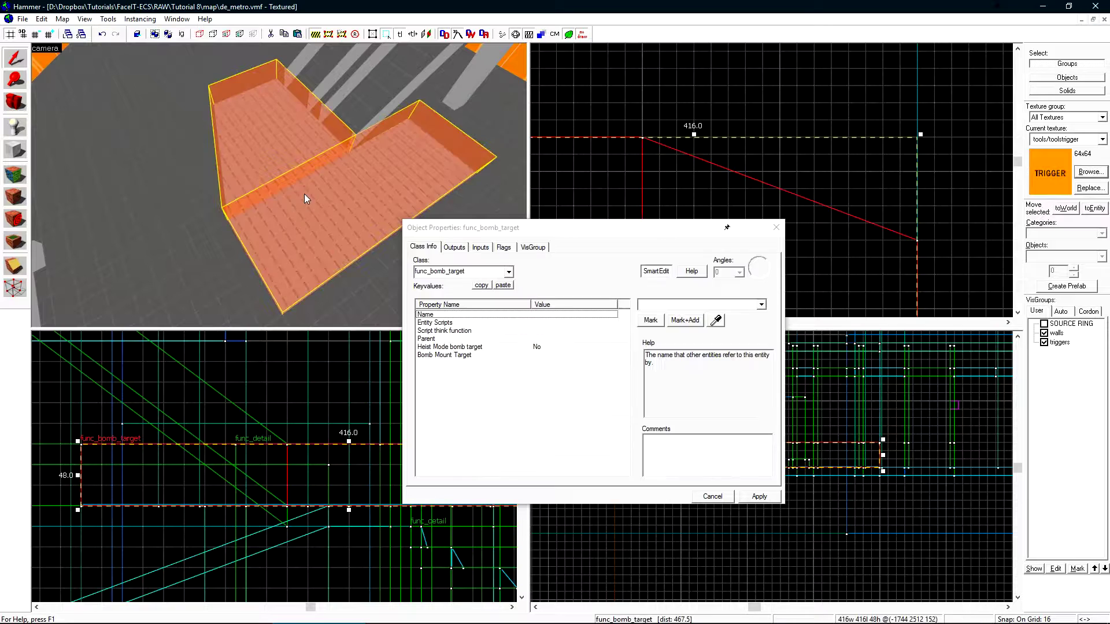
key(Escape)
scroll(280, 185, down, 4)
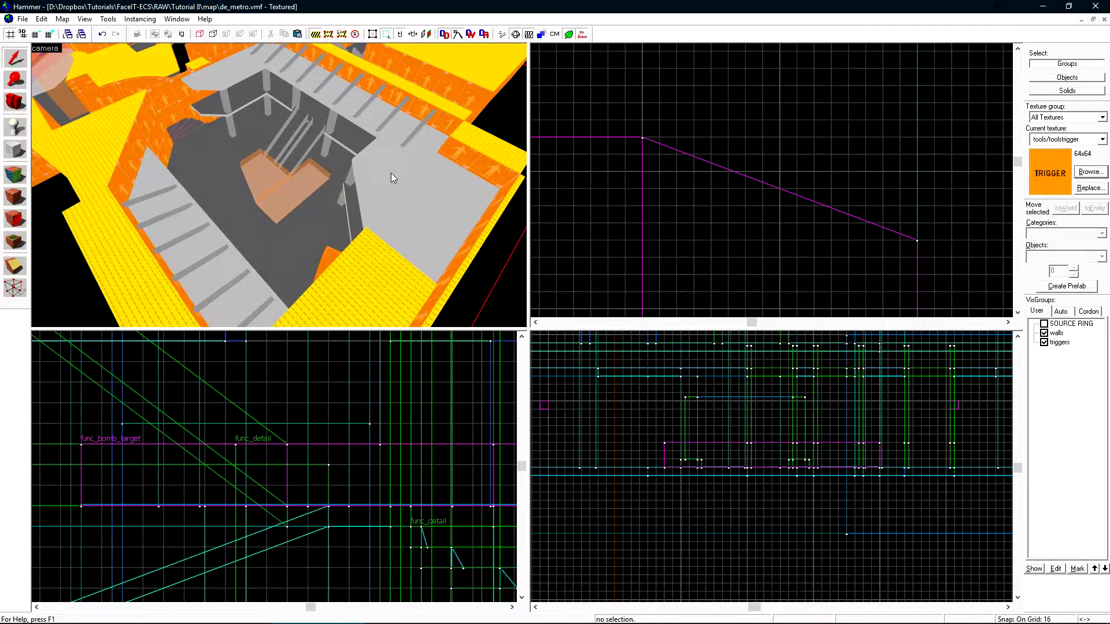
Step: Run the map build from Hammer, switch to Counter-Strike: Global Offensive and load de_metro through the console
key(F9)
click(635, 386)
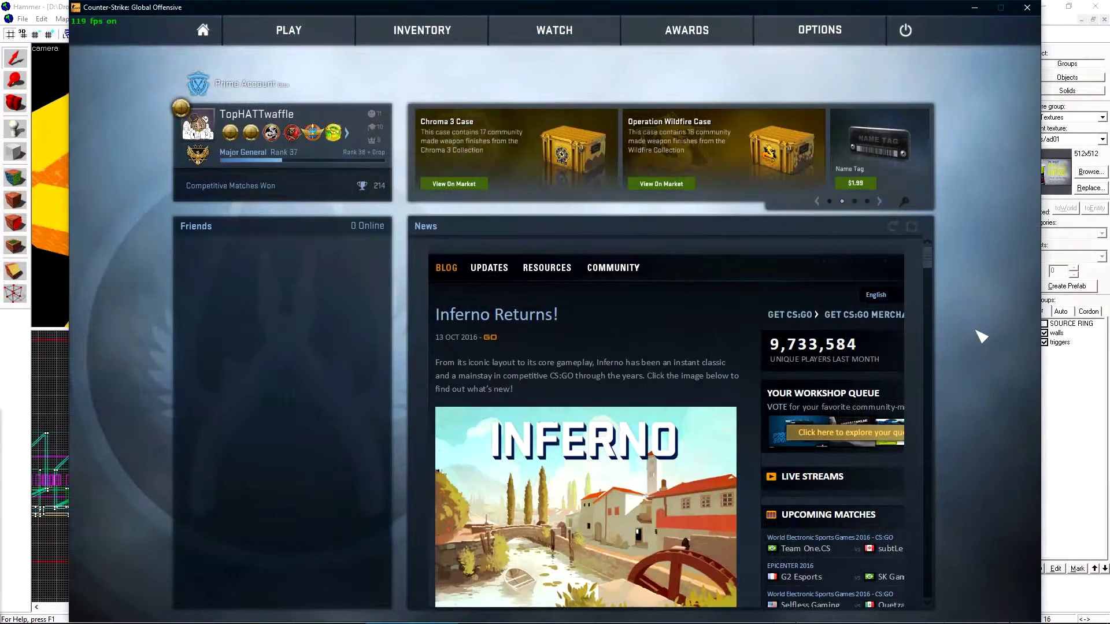
key(grave)
text(map de_)
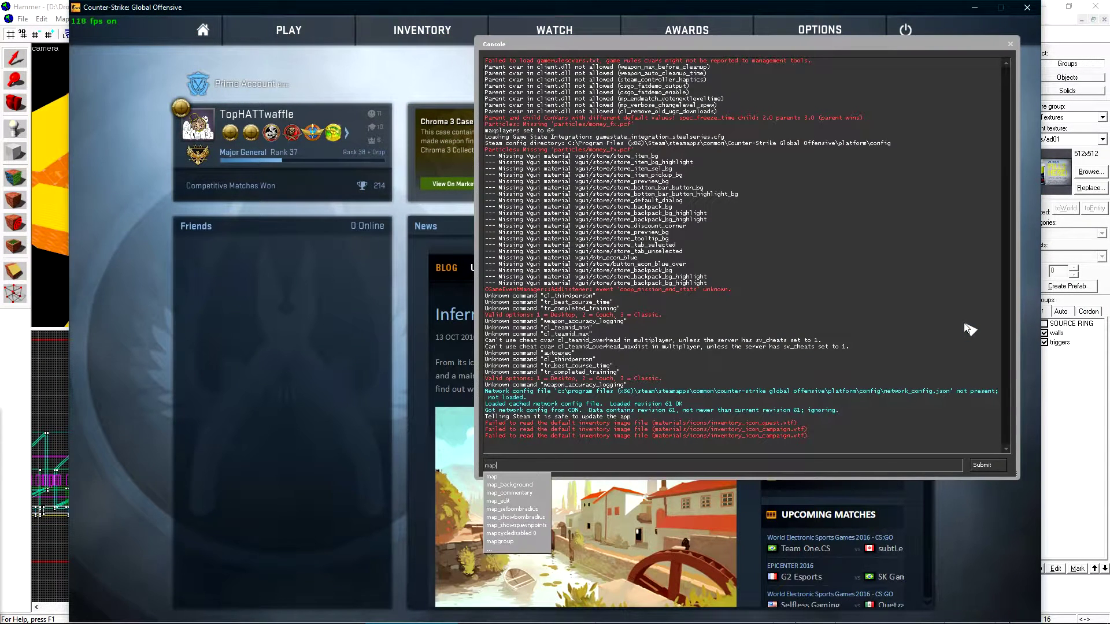
text(metro)
key(Return)
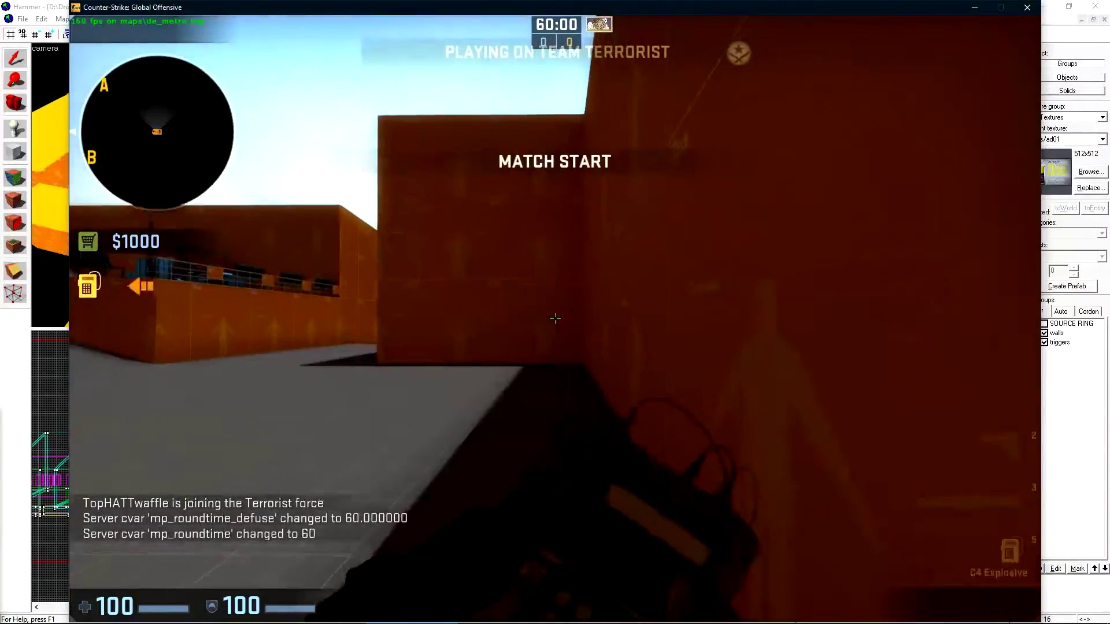
Step: Equip the knife and move through de_metro to a raised position overlooking the orange walls
key(3)
key(w)
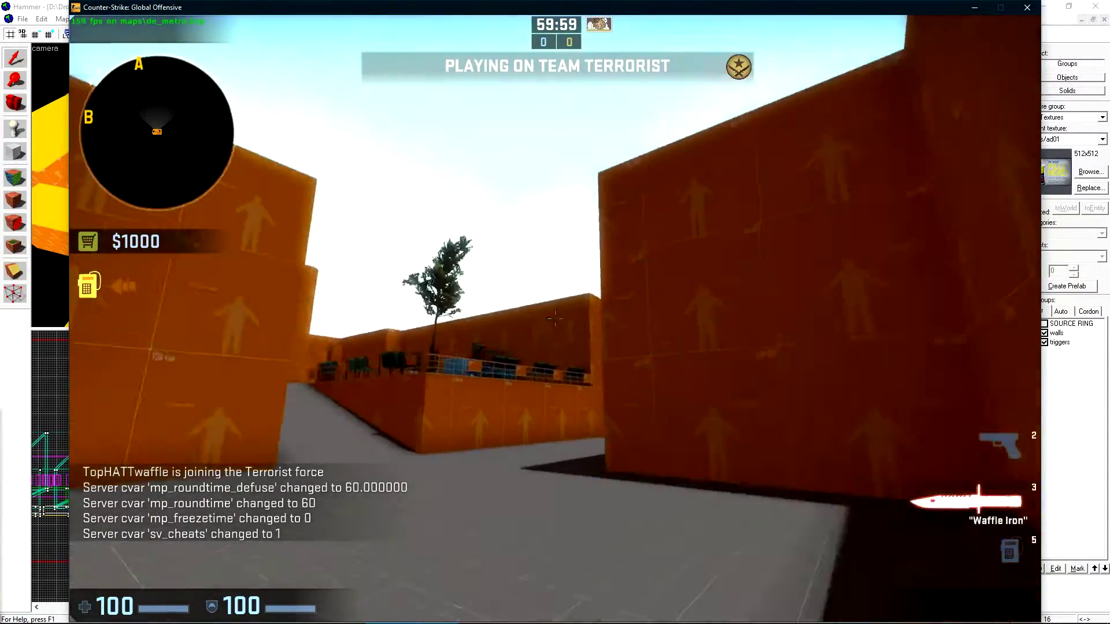
key(w)
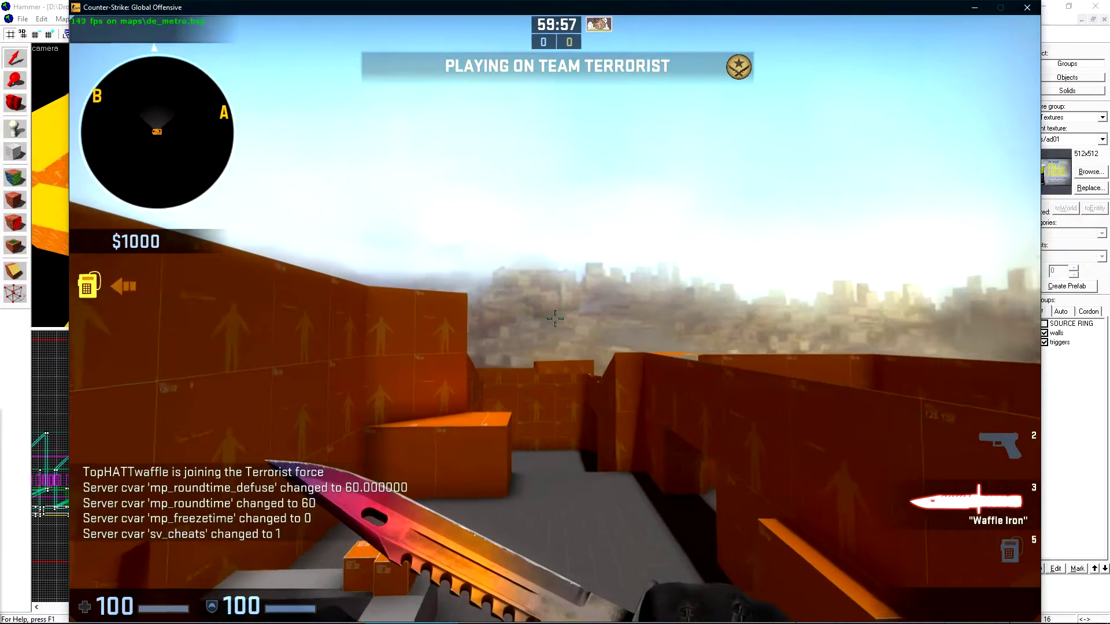
key(s)
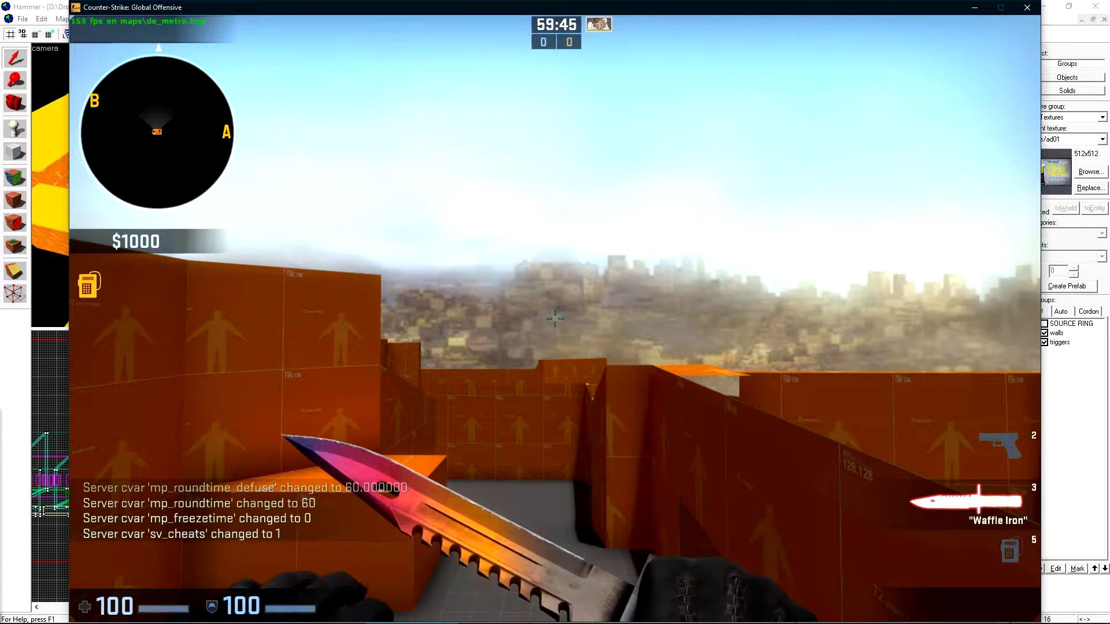
Step: Set the game's video aspect ratio to Normal 4:3 and its resolution to 1280 x 1024, apply, and resume the game
key(Escape)
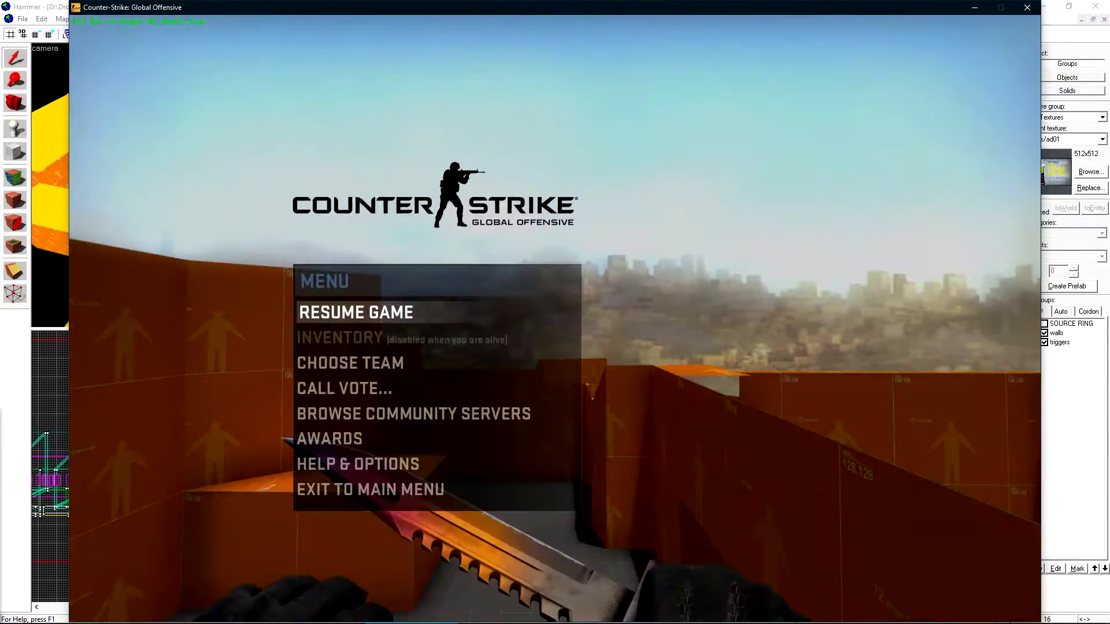
click(409, 464)
click(359, 448)
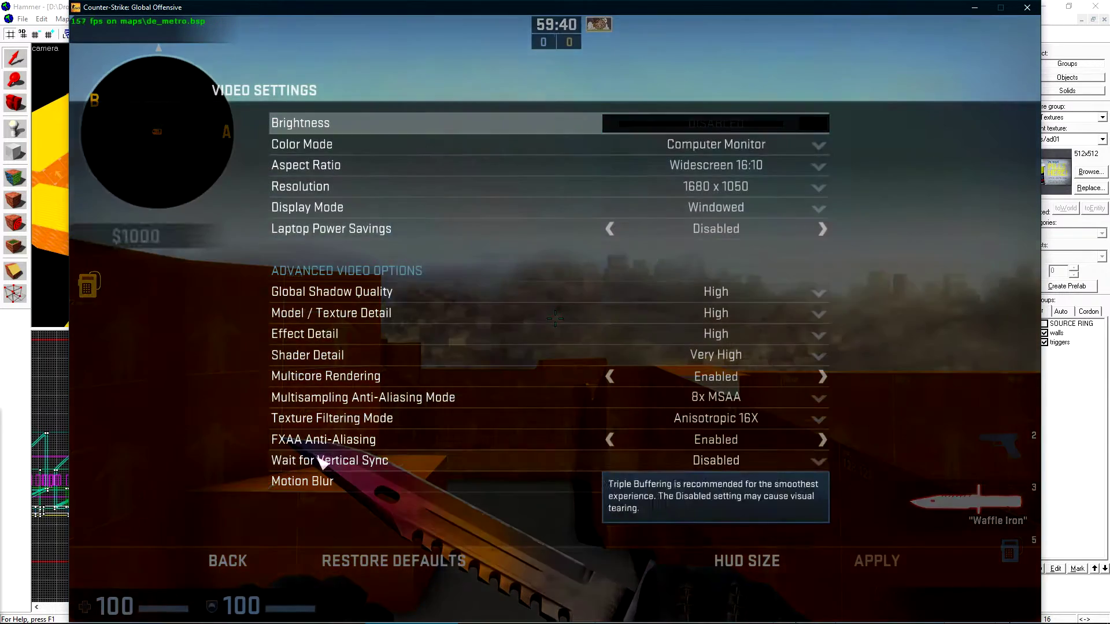
click(788, 174)
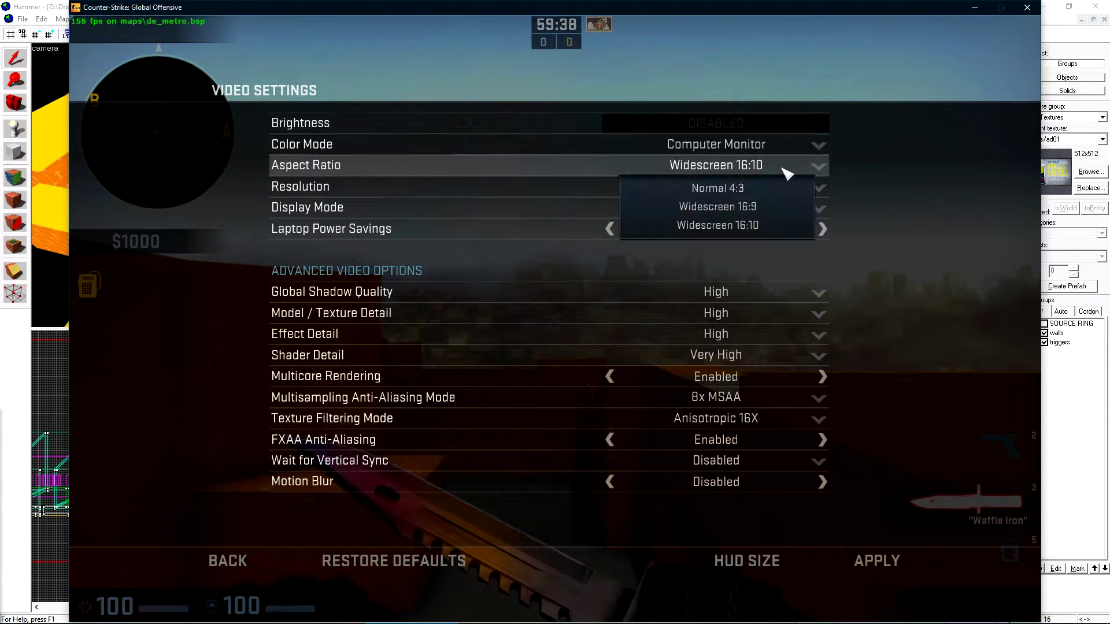
click(701, 186)
click(754, 190)
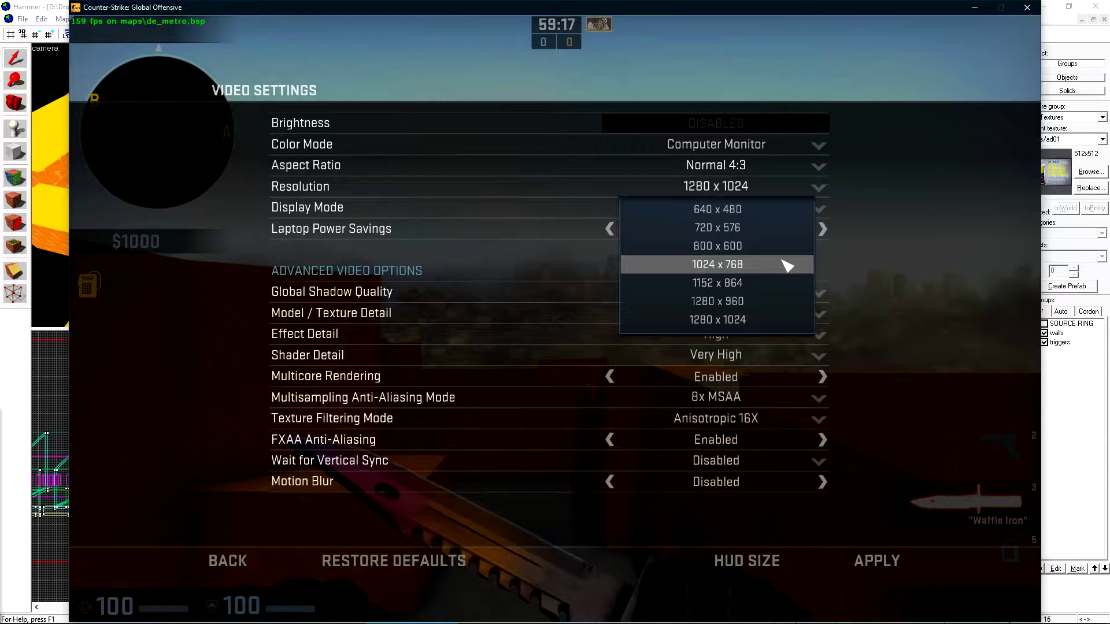
click(692, 183)
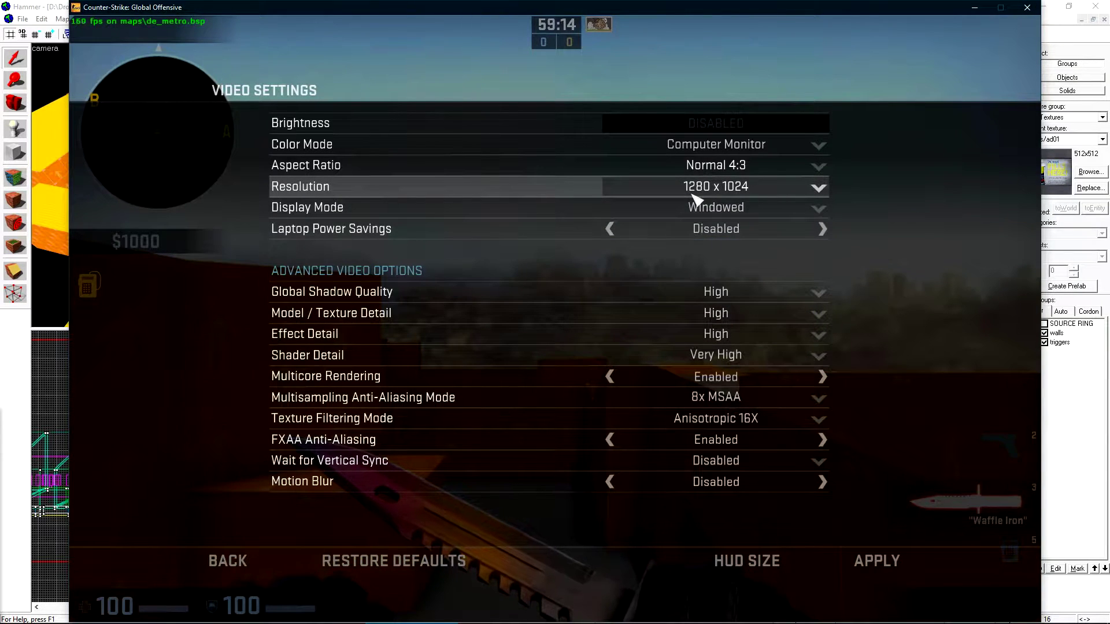
click(877, 562)
key(Escape)
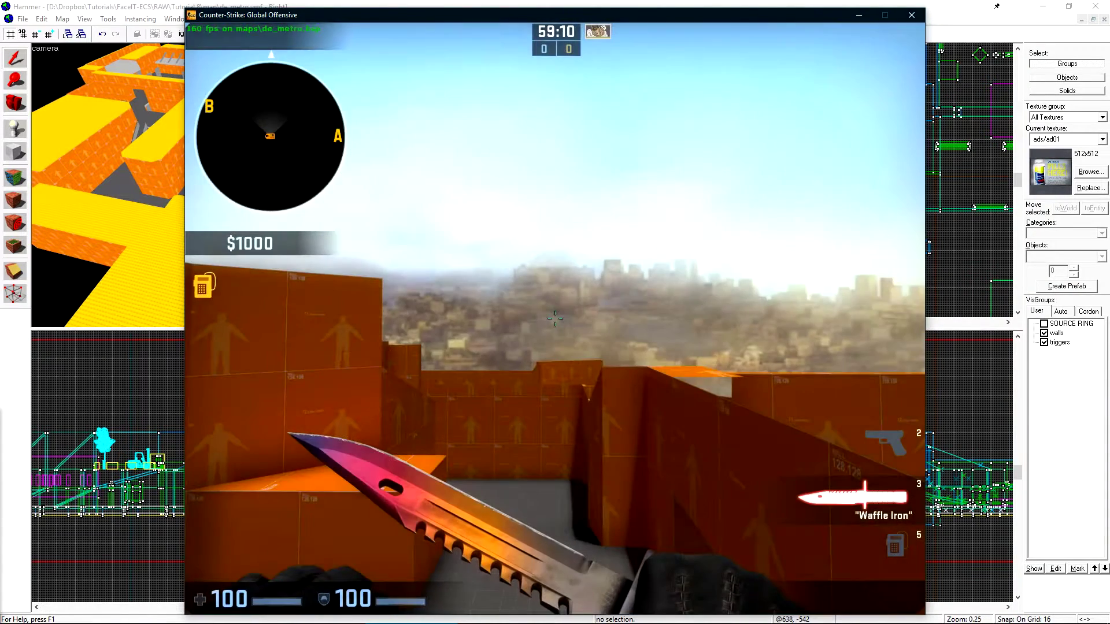
Step: Disable visibility culling in the running map with the console command r_novis 1
key(grave)
text(r_)
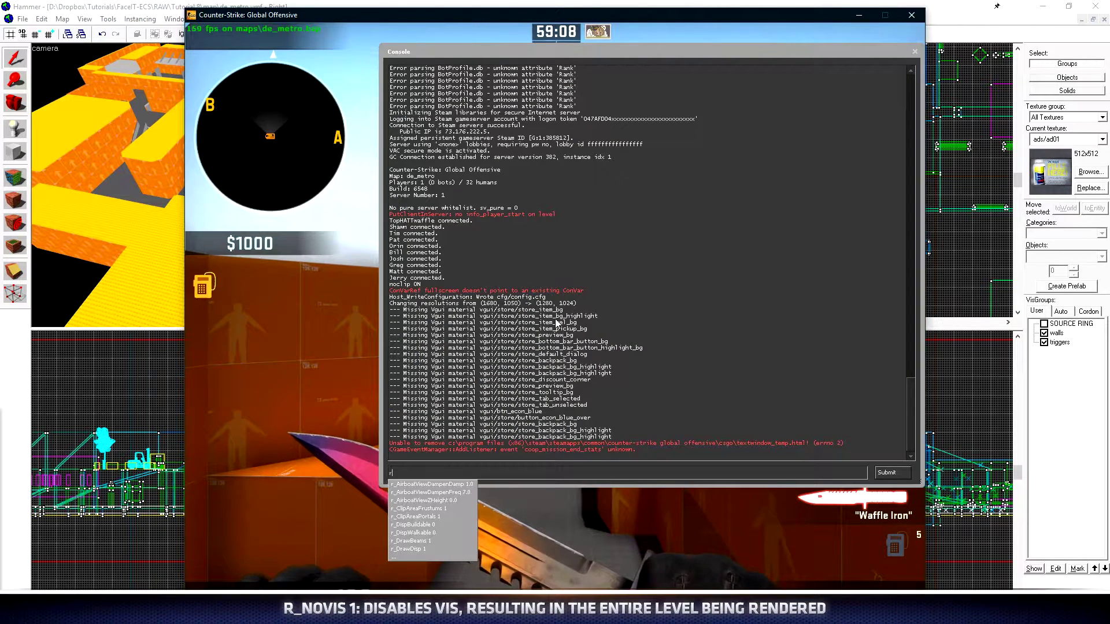
text(novis 1)
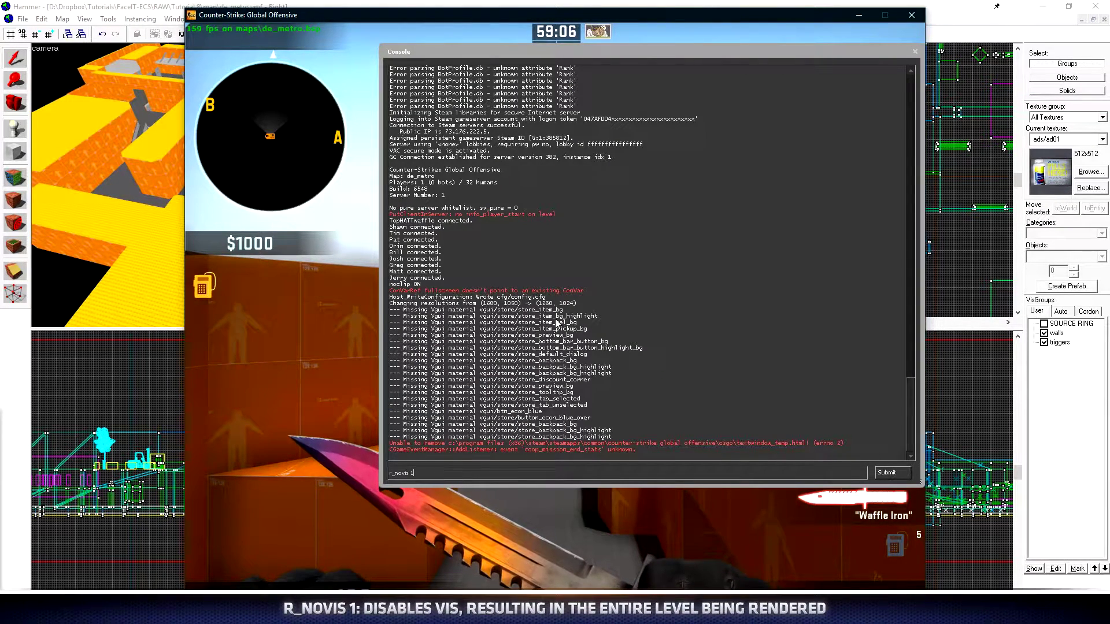
key(Return)
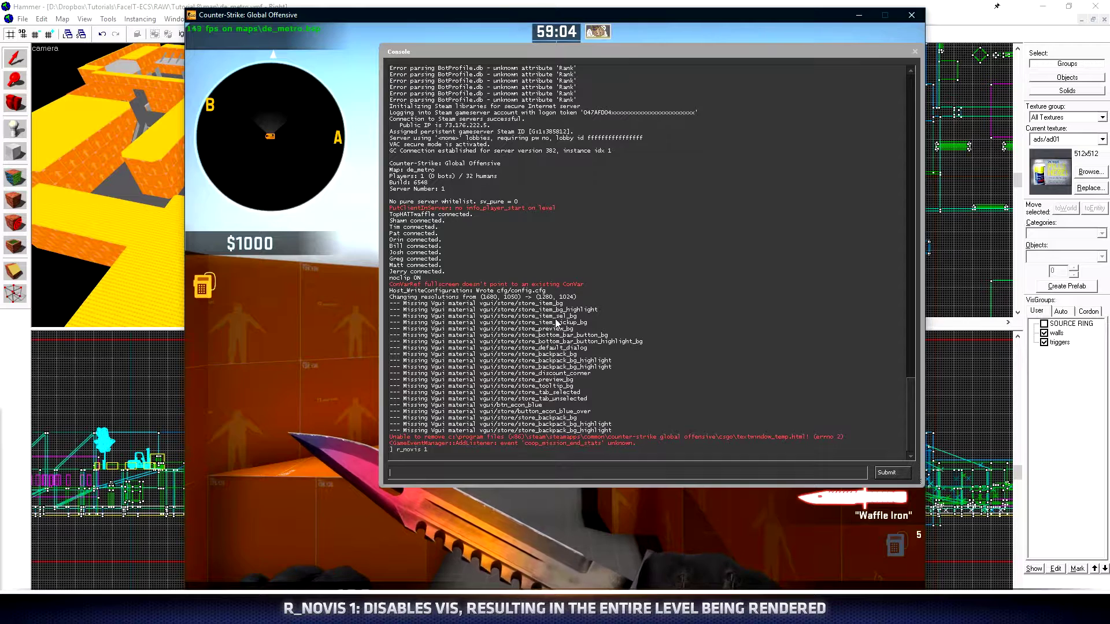
key(grave)
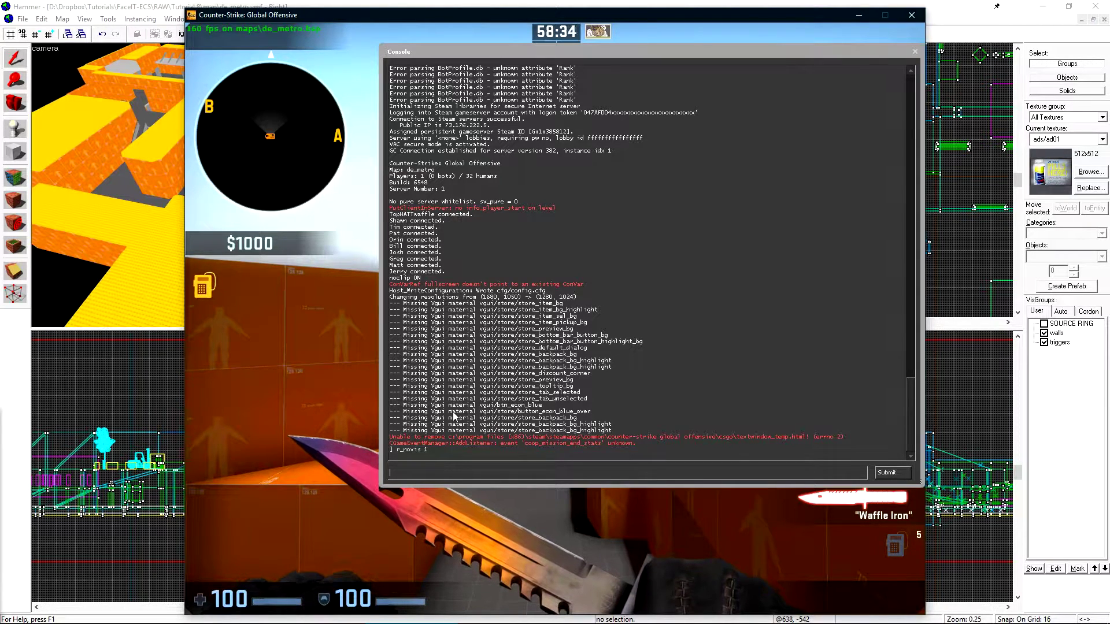
Step: Switch to the Chrome browser and open the page tophattwaffle.com/downloads
mouse_move(730, 623)
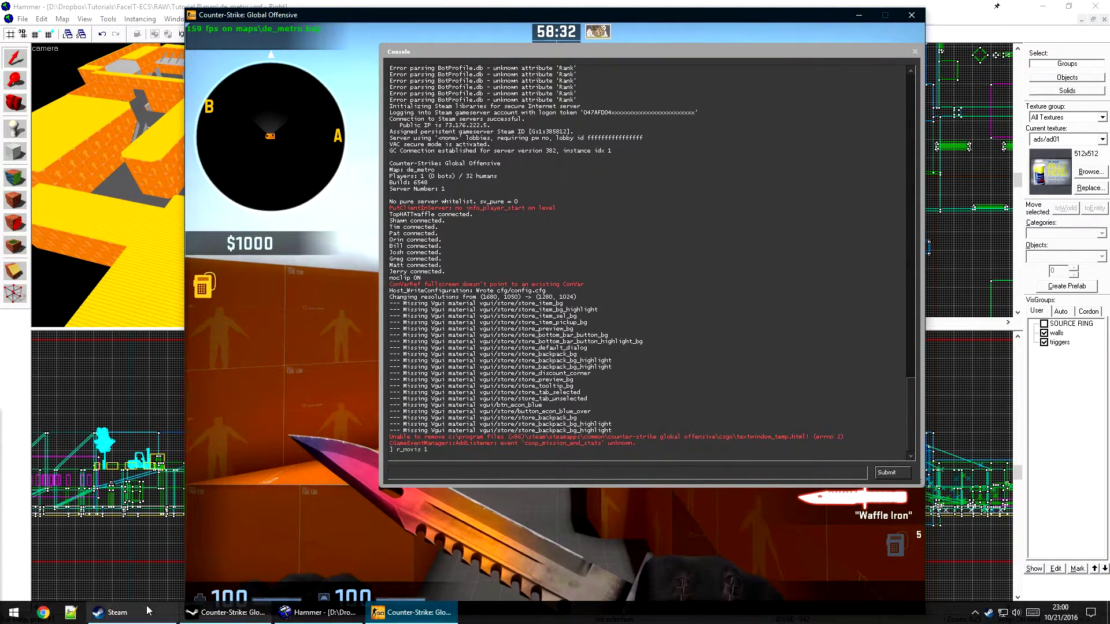
click(43, 614)
text(top)
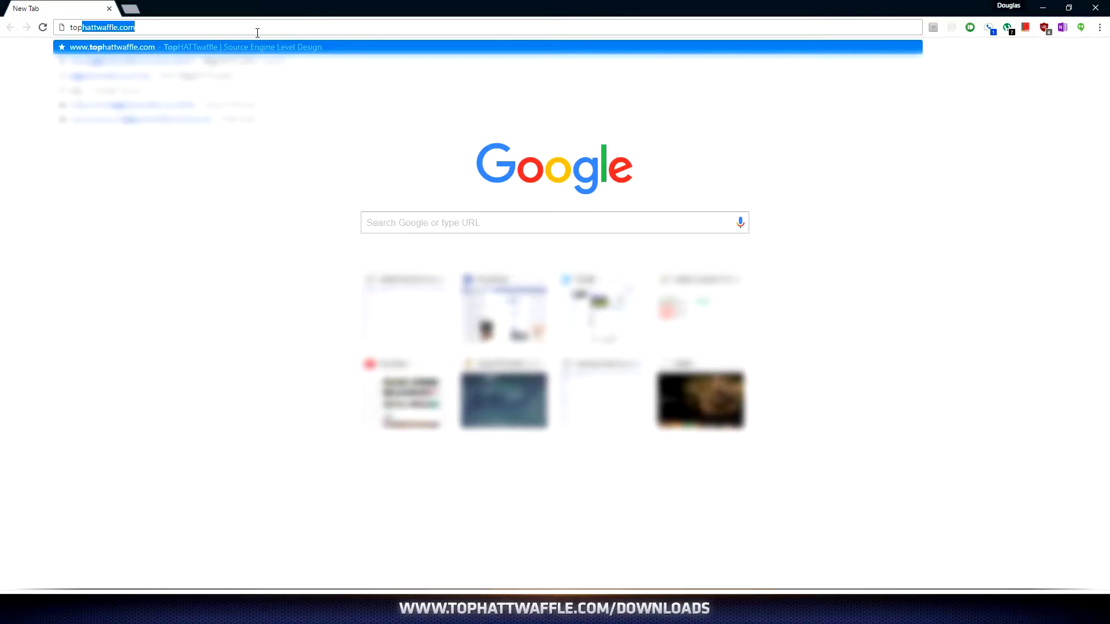
text(hattwaffle.com/downloads)
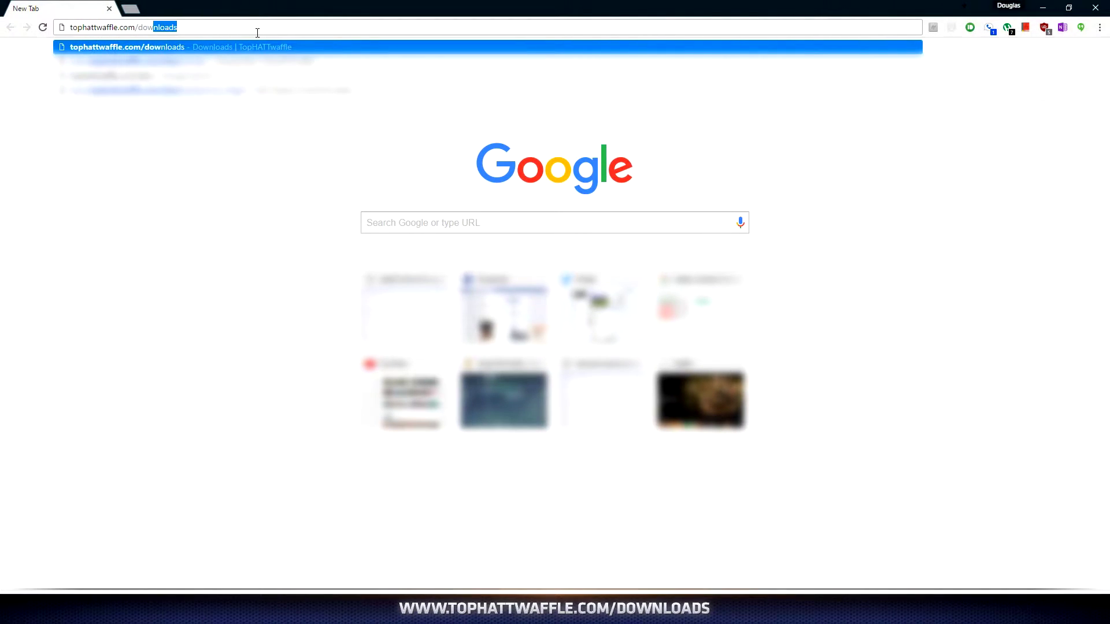
key(Return)
Step: Find the radar template on the downloads page and open RADAR_TEMPLATE.txt
scroll(838, 307, down, 20)
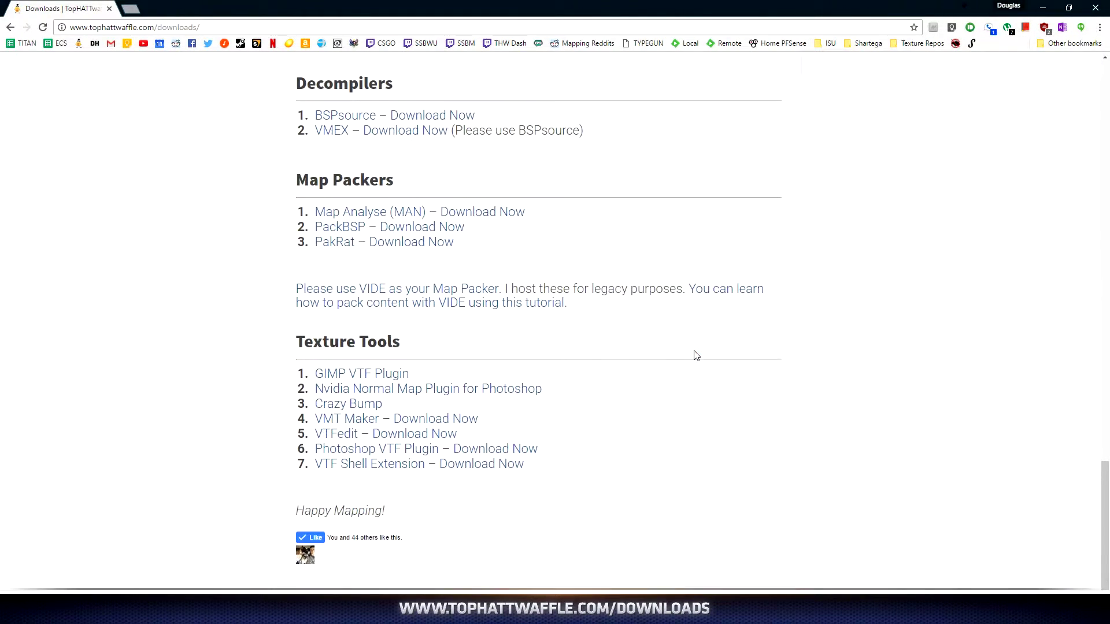
scroll(342, 158, up, 3)
scroll(342, 158, up, 3)
drag(288, 193, 342, 184)
click(386, 191)
click(352, 385)
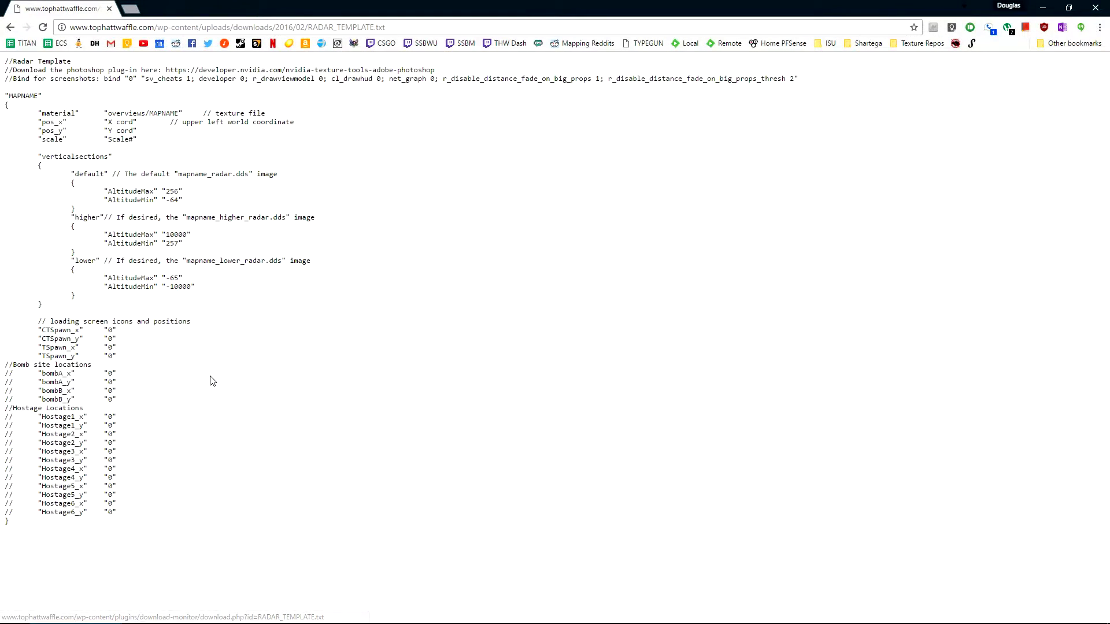
Step: Copy the entire radar template text and paste it into a new Notepad++ document
drag(216, 550, 28, 74)
click(49, 83)
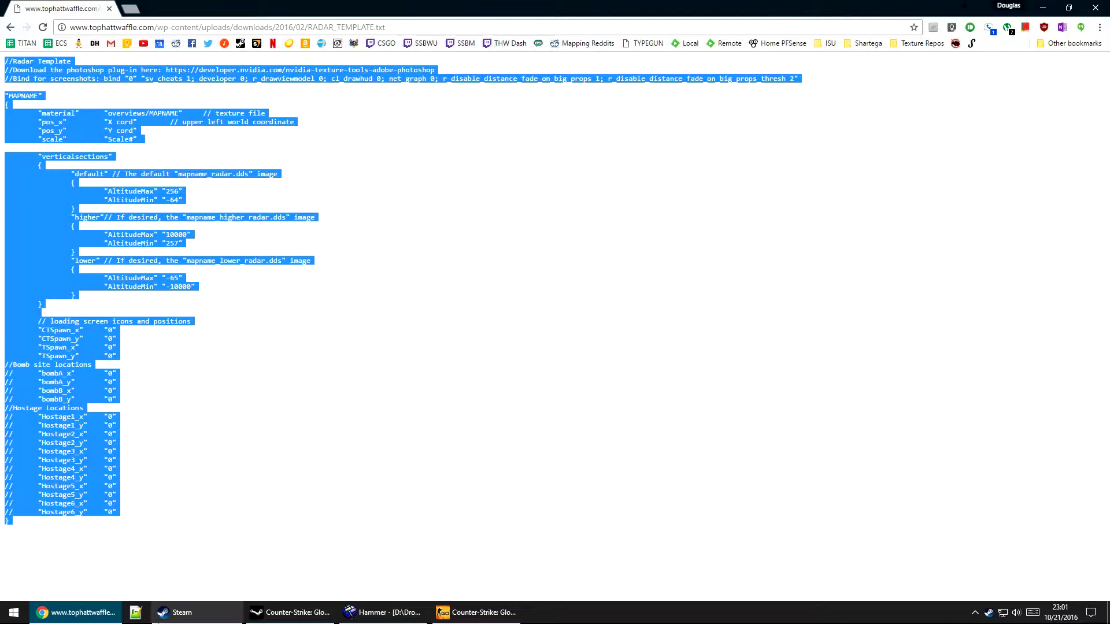
click(150, 613)
key(ctrl+v)
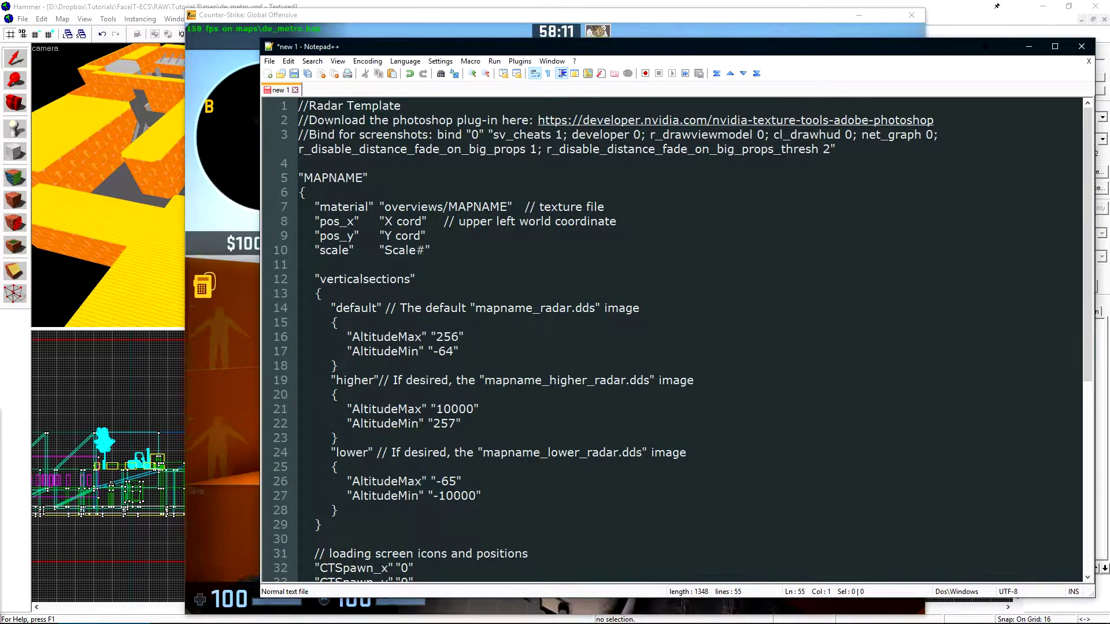
Step: Copy the screenshot commands inside the quotes on line 3, from sv_cheats 1 through r_disable_distance_fade_on_big_props_thresh 2
drag(315, 135, 439, 134)
click(439, 134)
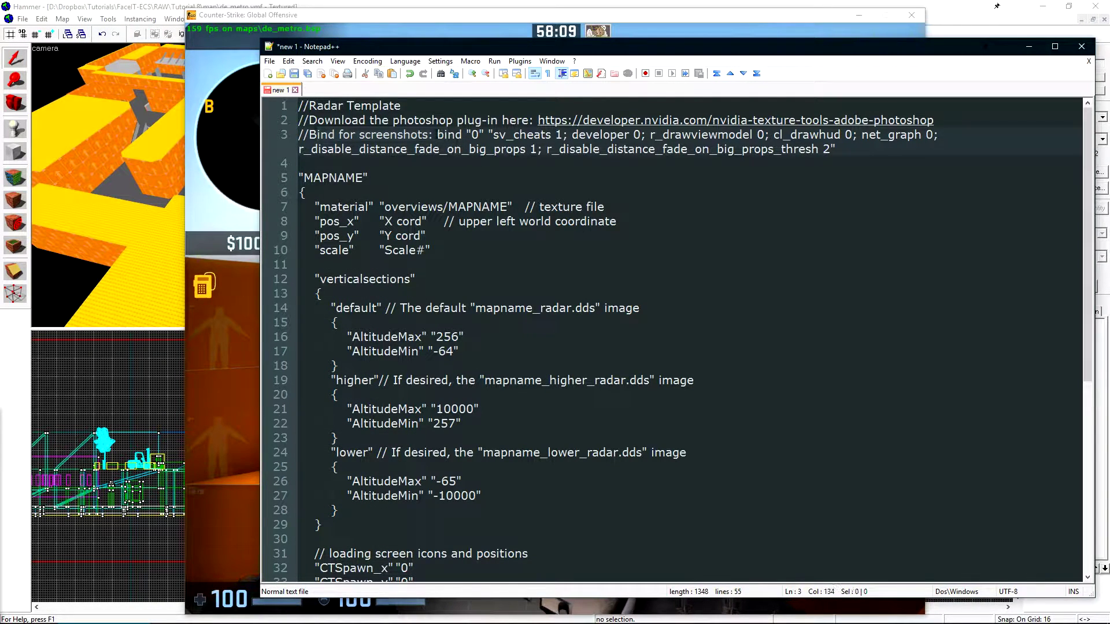
click(499, 136)
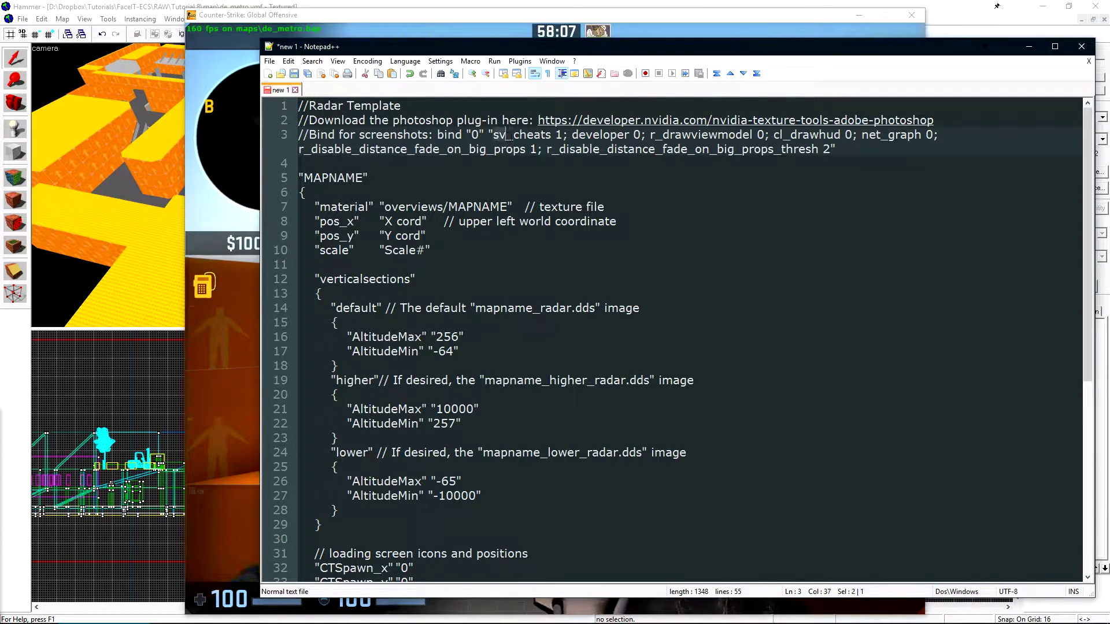
drag(493, 135, 830, 149)
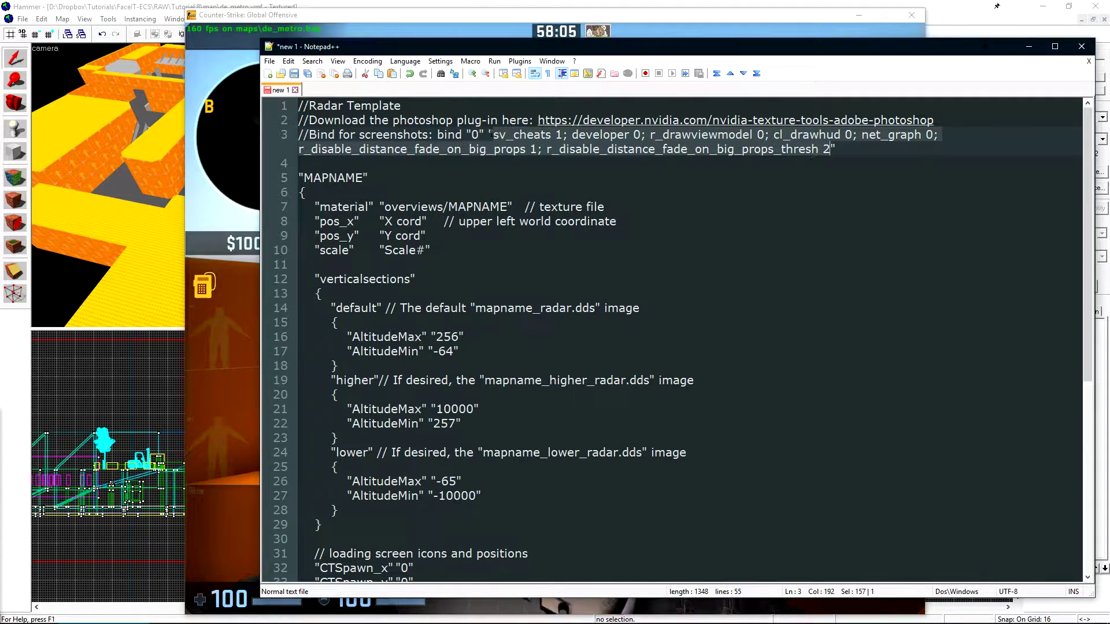
right_click(750, 140)
click(786, 153)
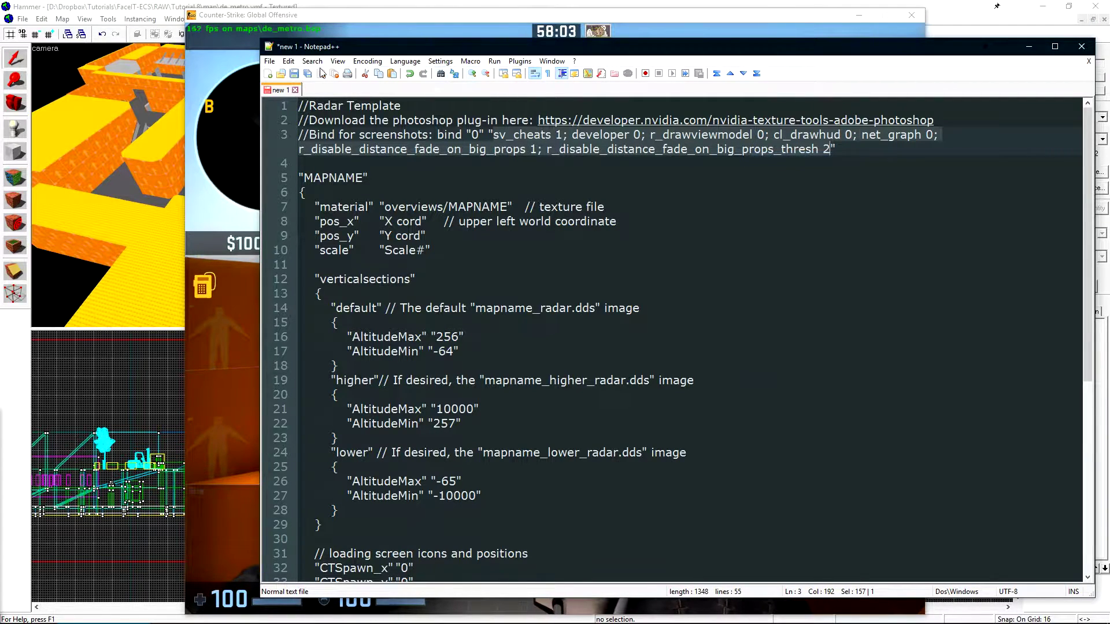
Step: Paste the copied screenshot commands into the Counter-Strike console, submit them, and close the console
click(215, 125)
right_click(489, 474)
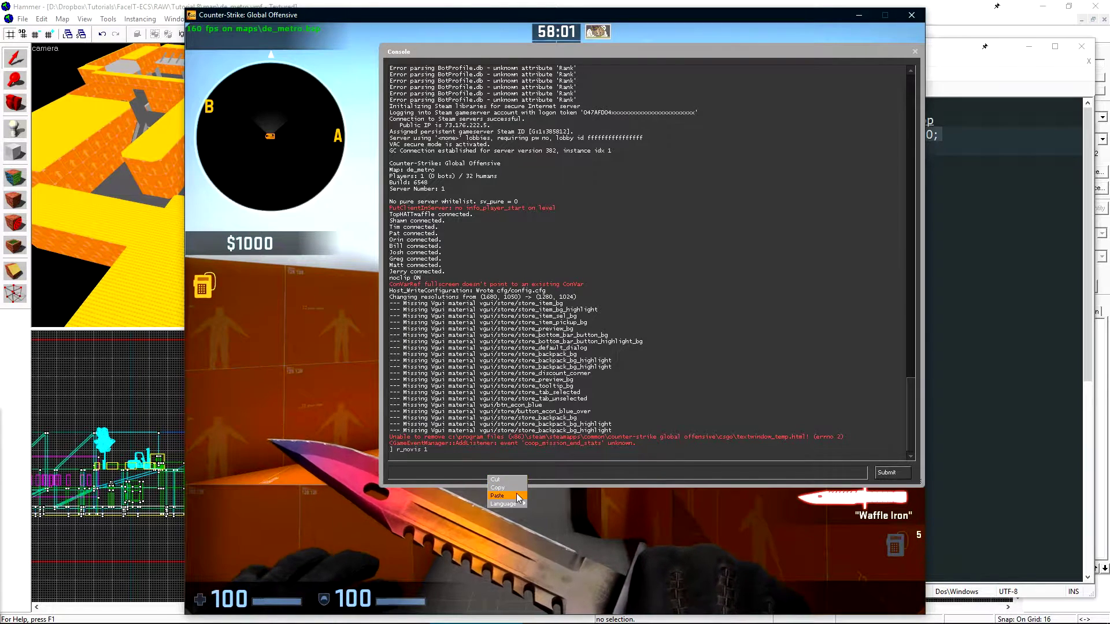
click(503, 488)
click(887, 473)
key(grave)
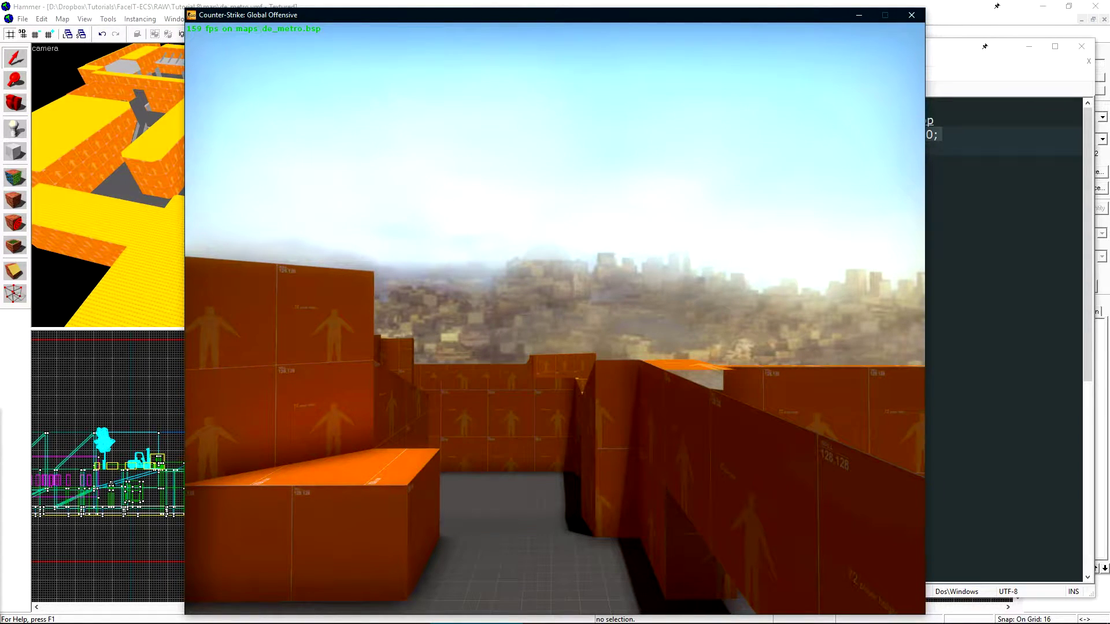
Step: Set cl_leveloverviewmarker to 1024 and cl_showfps to 0 through the game console
key(grave)
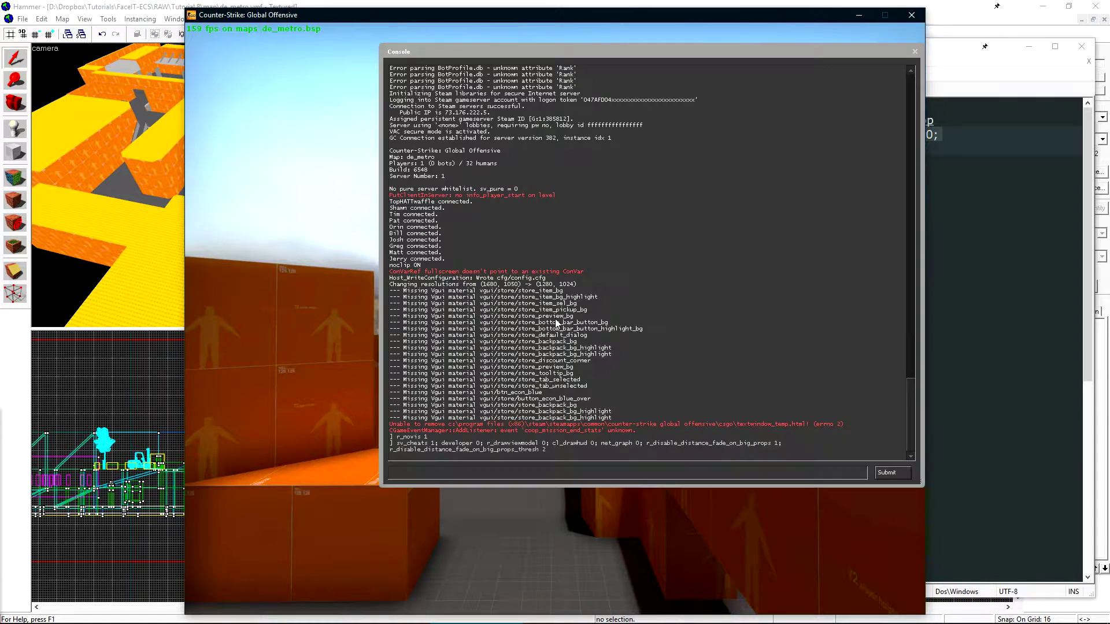
text(cl_leve)
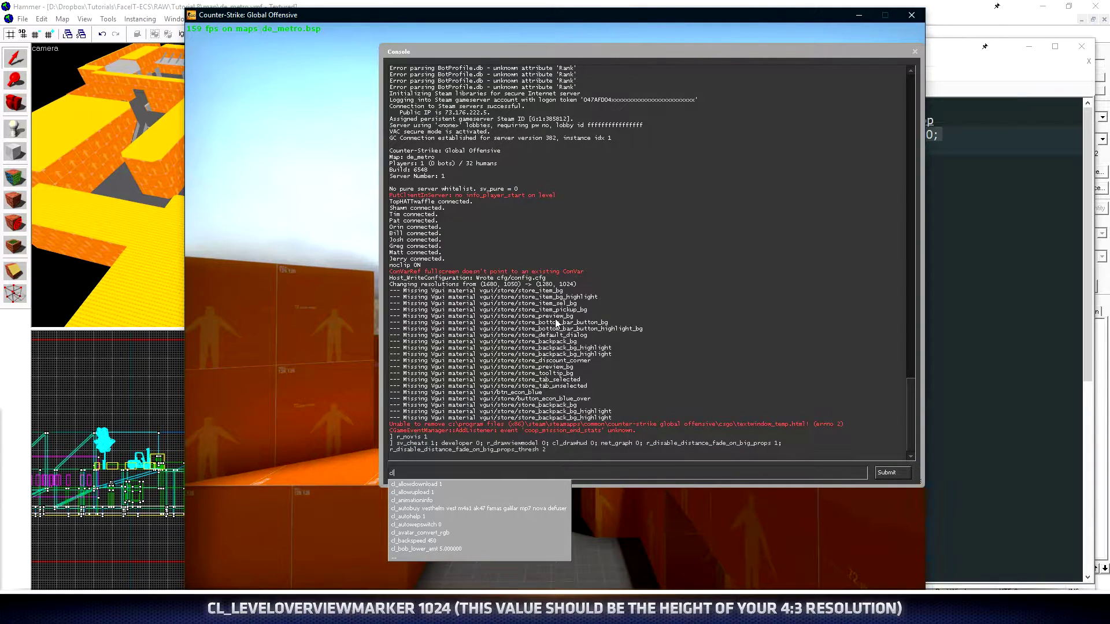
key(Tab)
key(Tab)
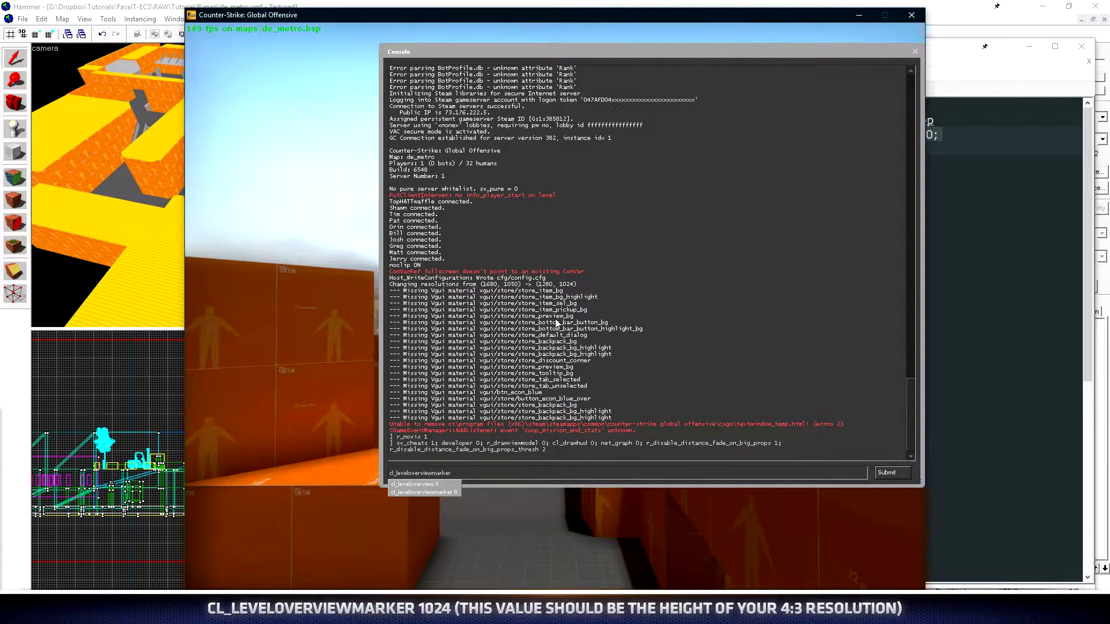
text(102)
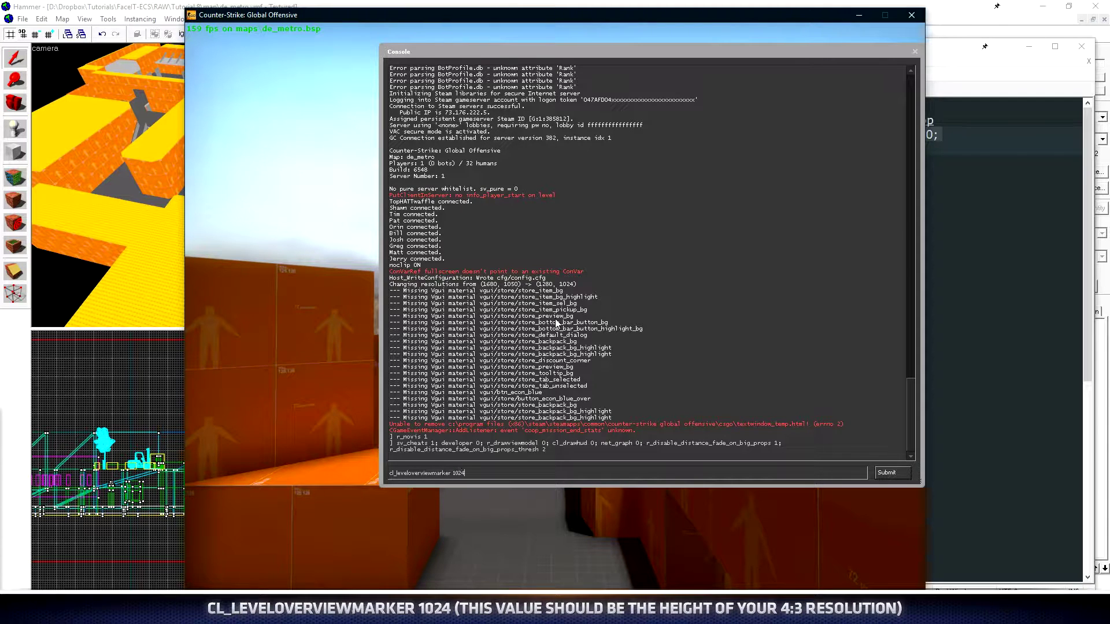
text(4)
key(Return)
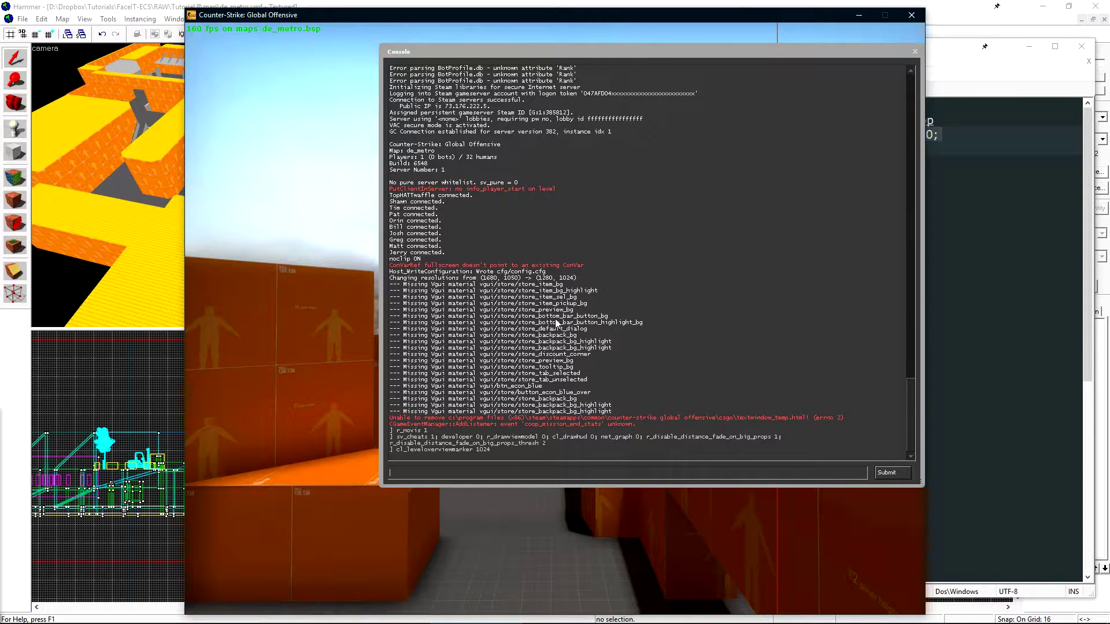
key(grave)
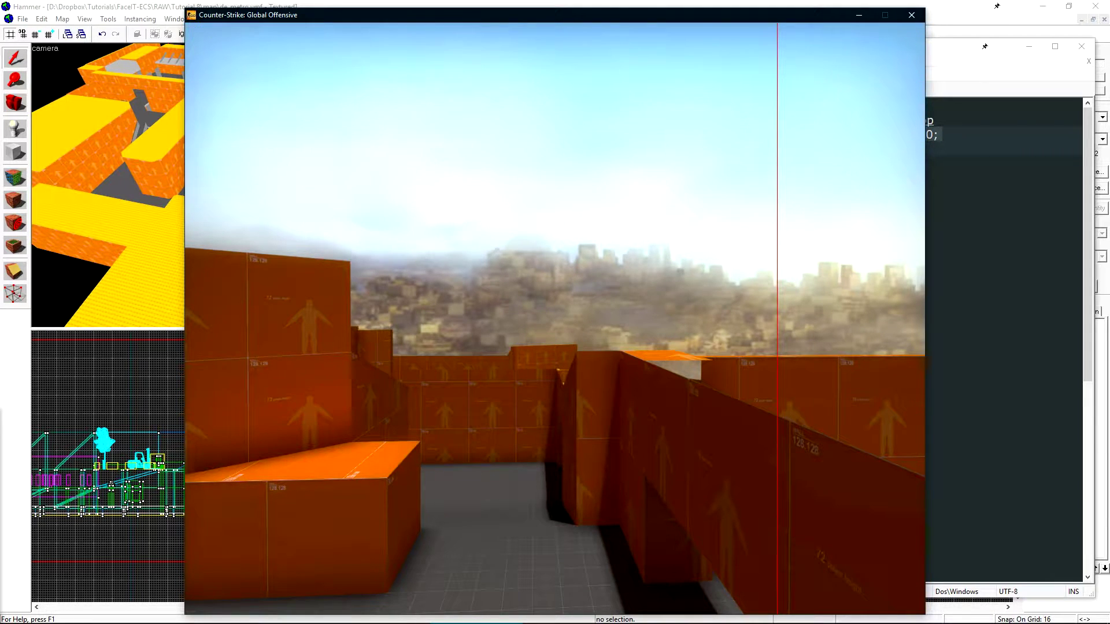
Step: Try the top-down level overview at scale 4 with cl_leveloverview
key(grave)
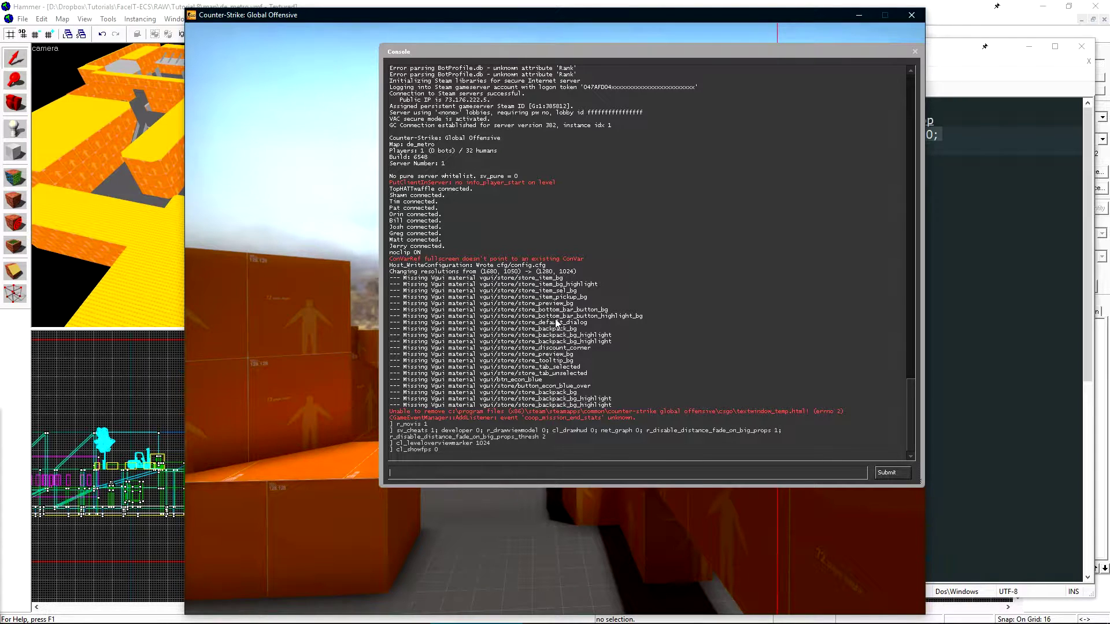
text(cl_leveloverview )
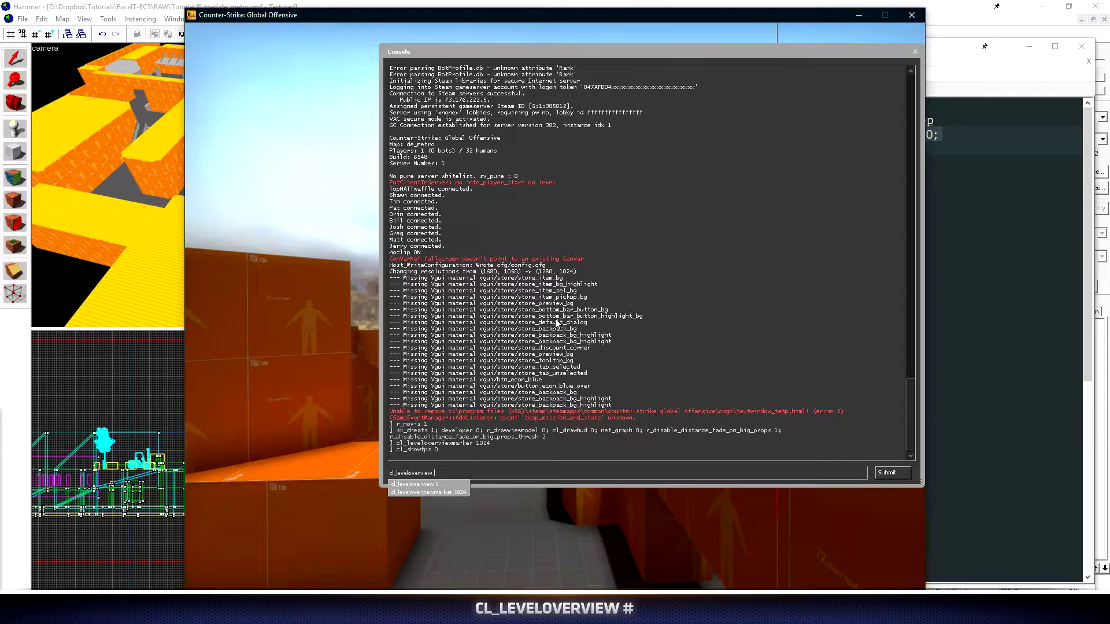
text(4)
key(Return)
key(grave)
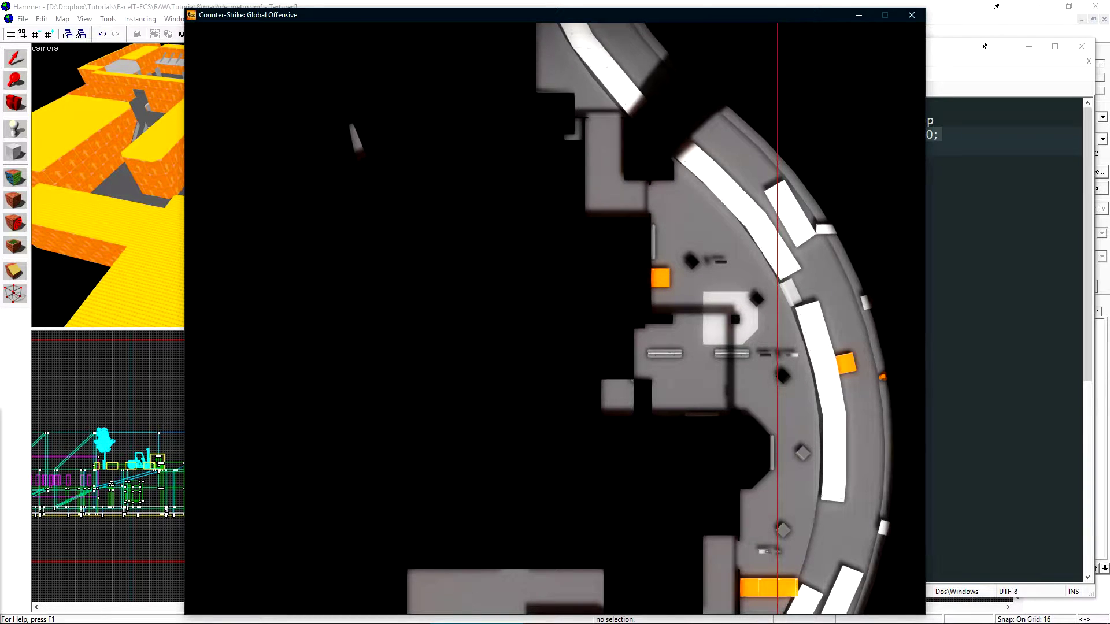
Step: Set cl_leveloverview to 6 and shift the view so the map's curved side clears the red marker line
key(grave)
key(Up)
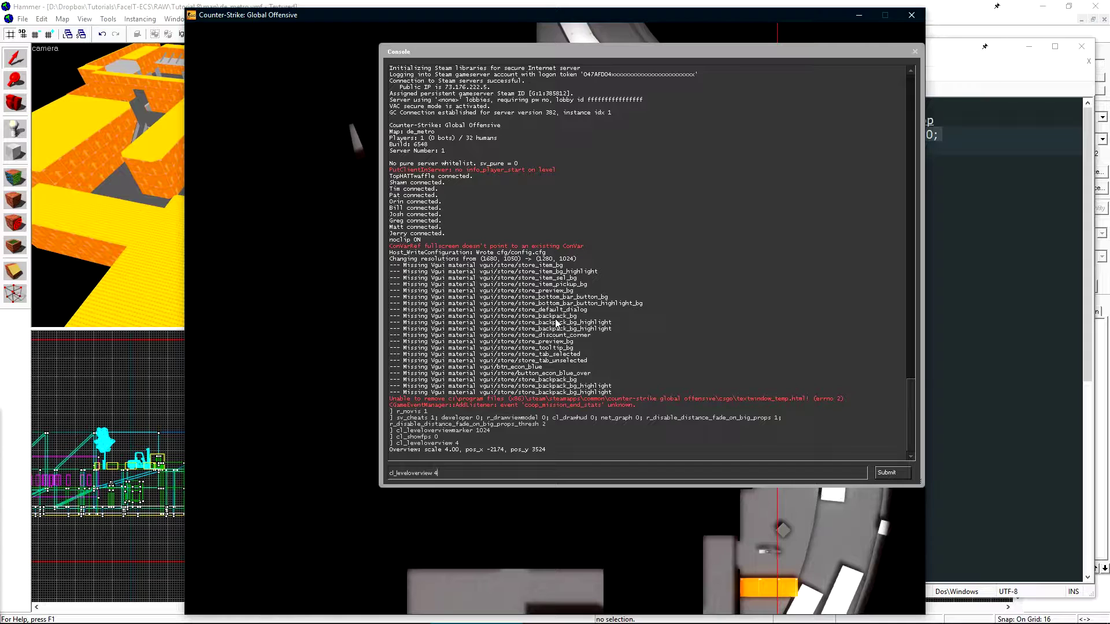
key(Return)
key(grave)
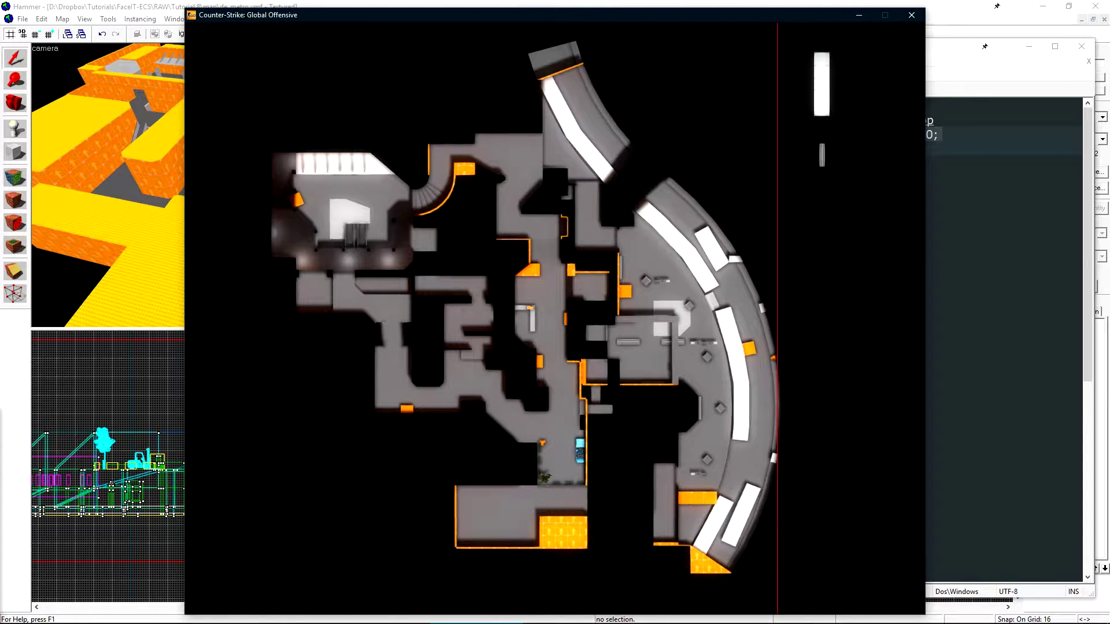
key(d)
key(d)
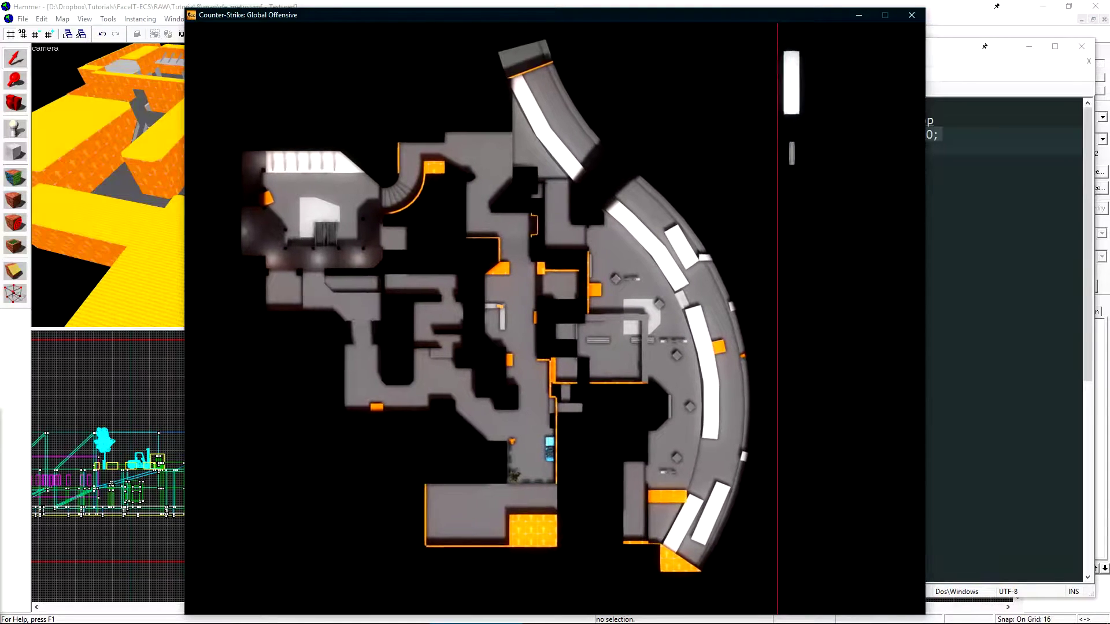
Step: Set cl_leveloverview to 5.7 and shrink the console window so the map is uncovered
key(grave)
key(Up)
key(BackSpace)
text(5.7)
key(Return)
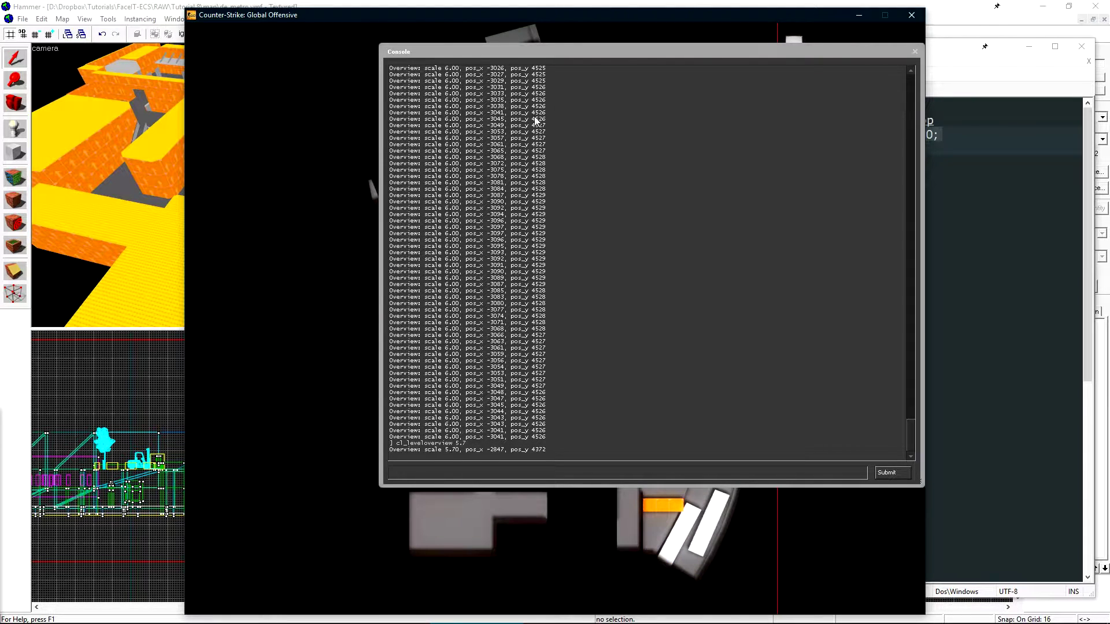
drag(381, 485, 798, 128)
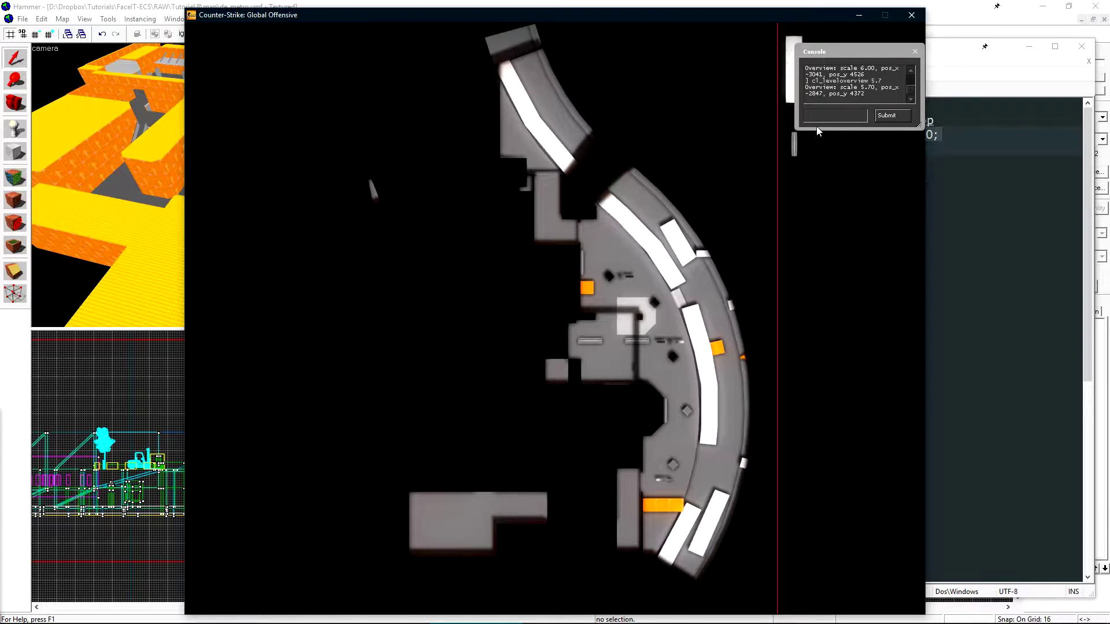
drag(797, 129, 785, 151)
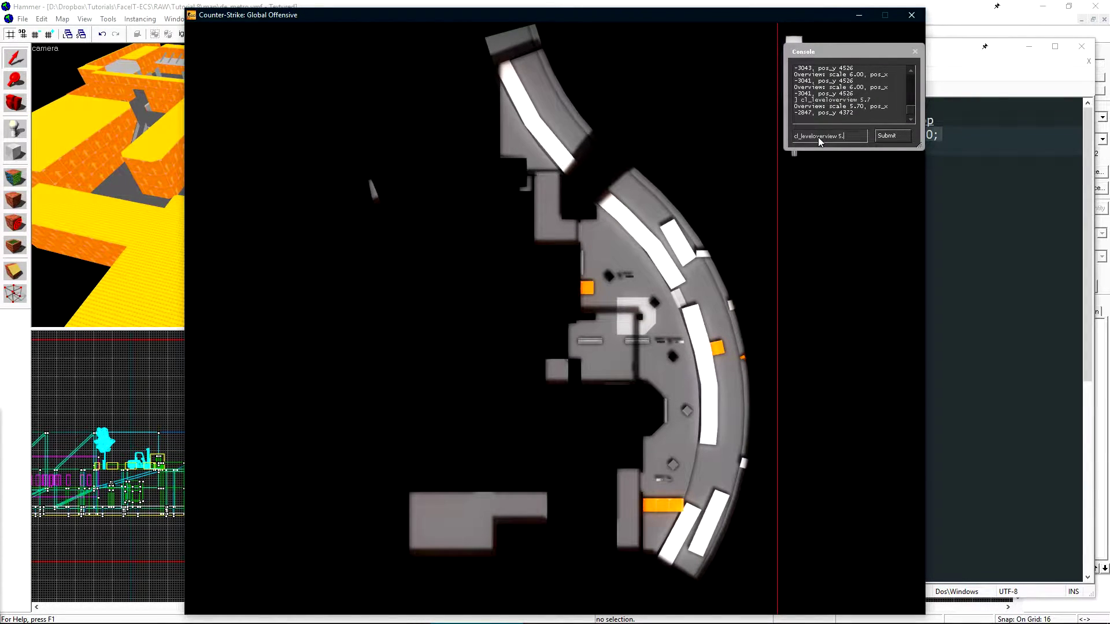
Step: Switch the overview off with cl_leveloverview 0 and fly the camera high above the map, looking down
key(BackSpace)
text(0)
key(Return)
key(grave)
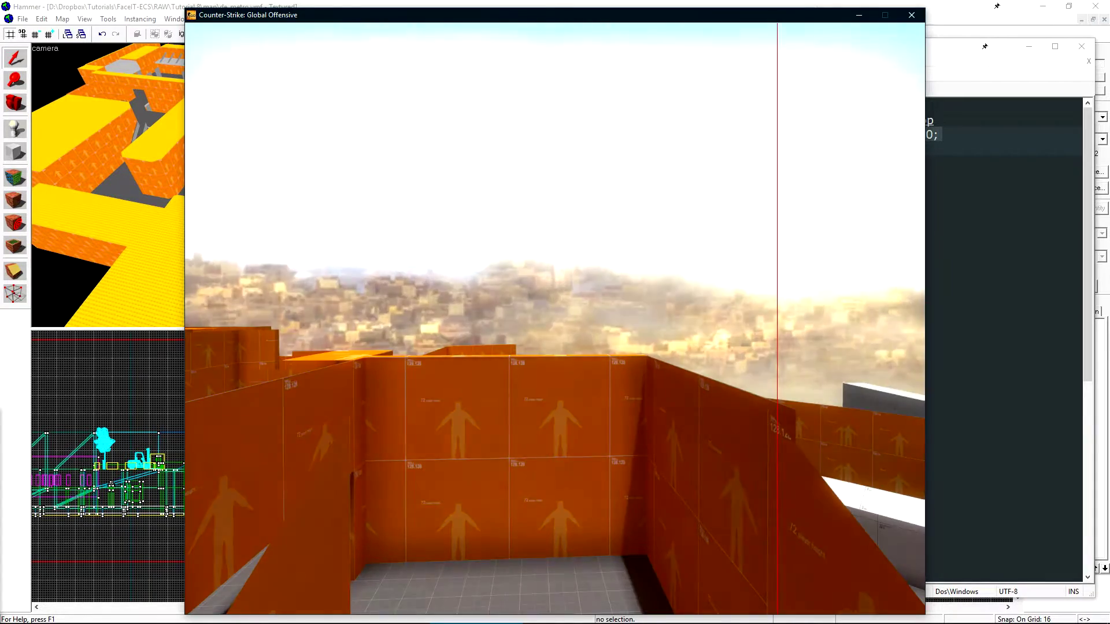
key(s)
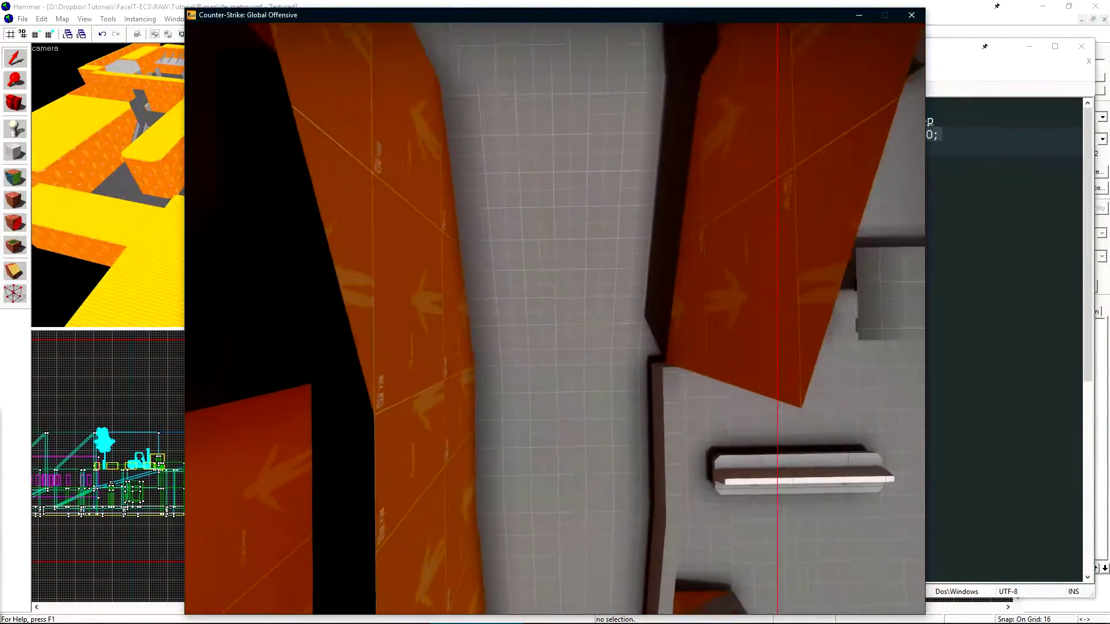
key(s)
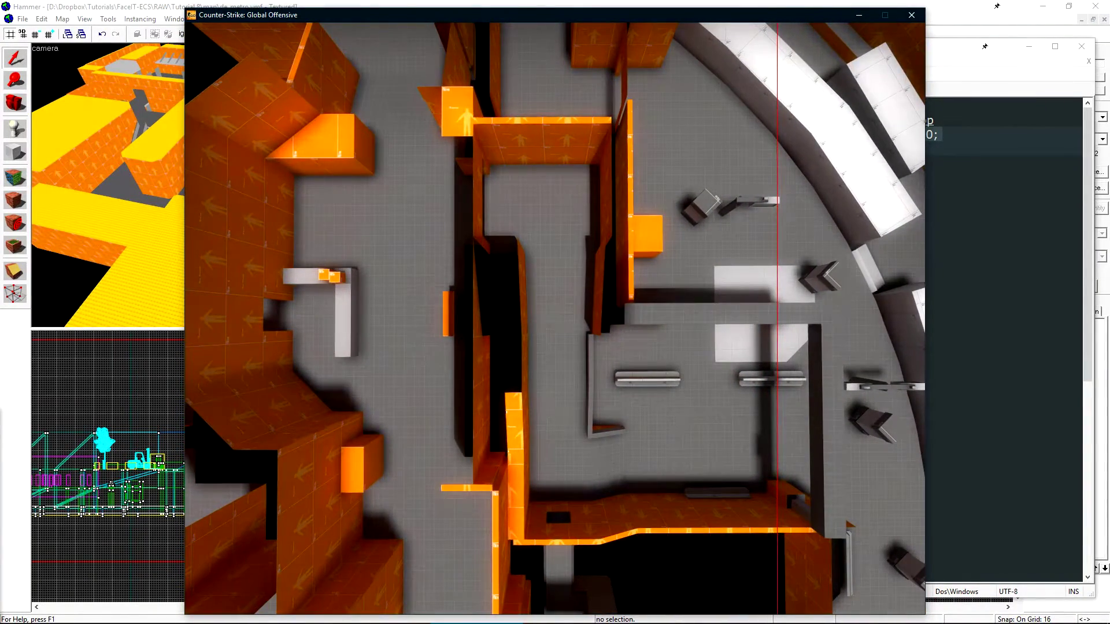
Step: Display the overview at scale 5.7 from the raised camera and nudge the view sideways
key(grave)
text(cl_leveloverview 5.7)
key(Return)
key(grave)
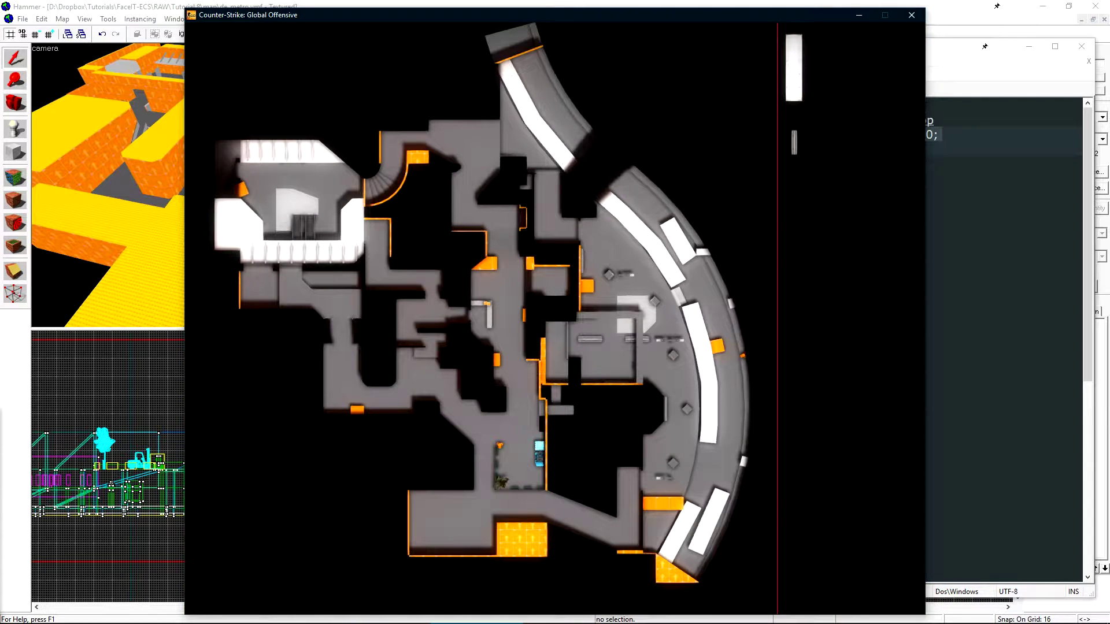
key(d)
Step: Switch the overview off again with cl_leveloverview 0 and reposition the camera above the map
key(grave)
key(Up)
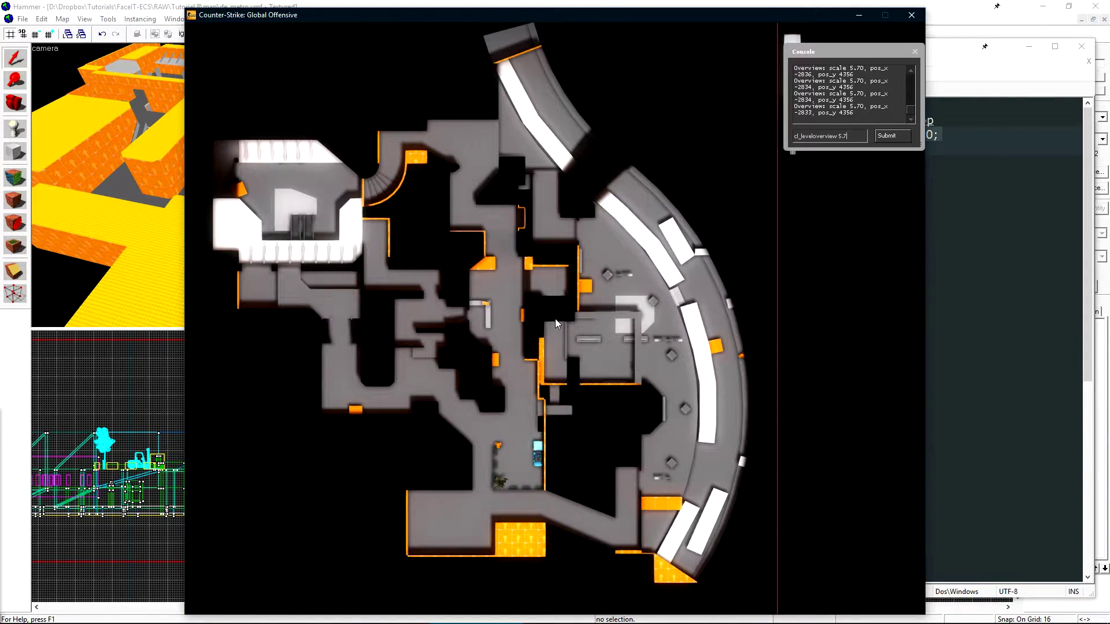
key(BackSpace)
key(BackSpace)
key(BackSpace)
text(0)
key(Return)
key(grave)
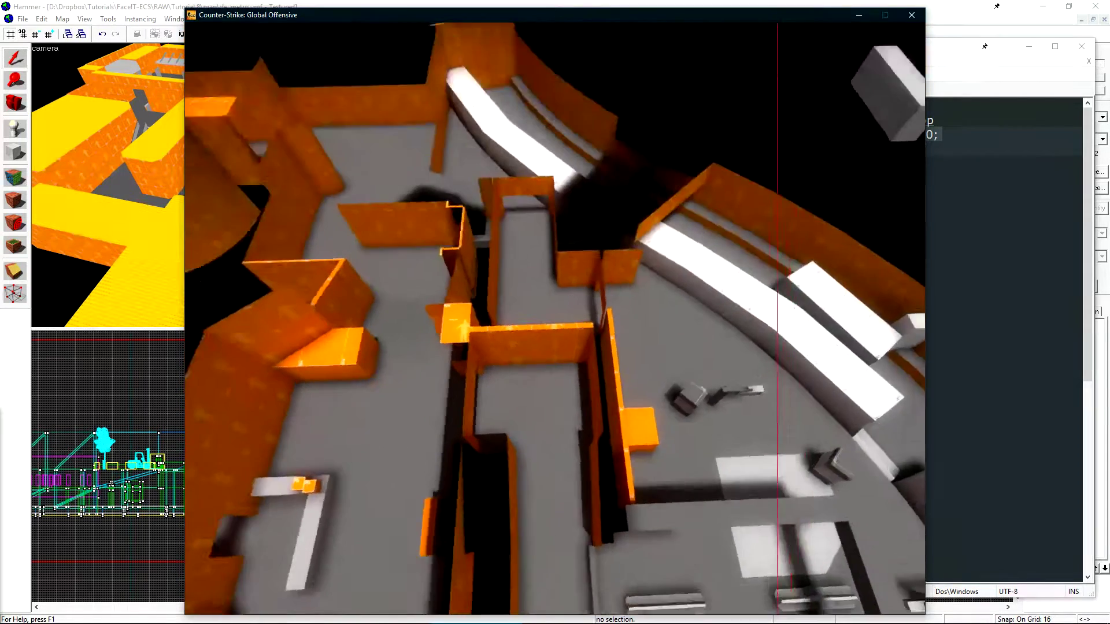
Step: Return to the top-down overview with cl_leveloverview 5.7
key(grave)
key(Up)
key(BackSpace)
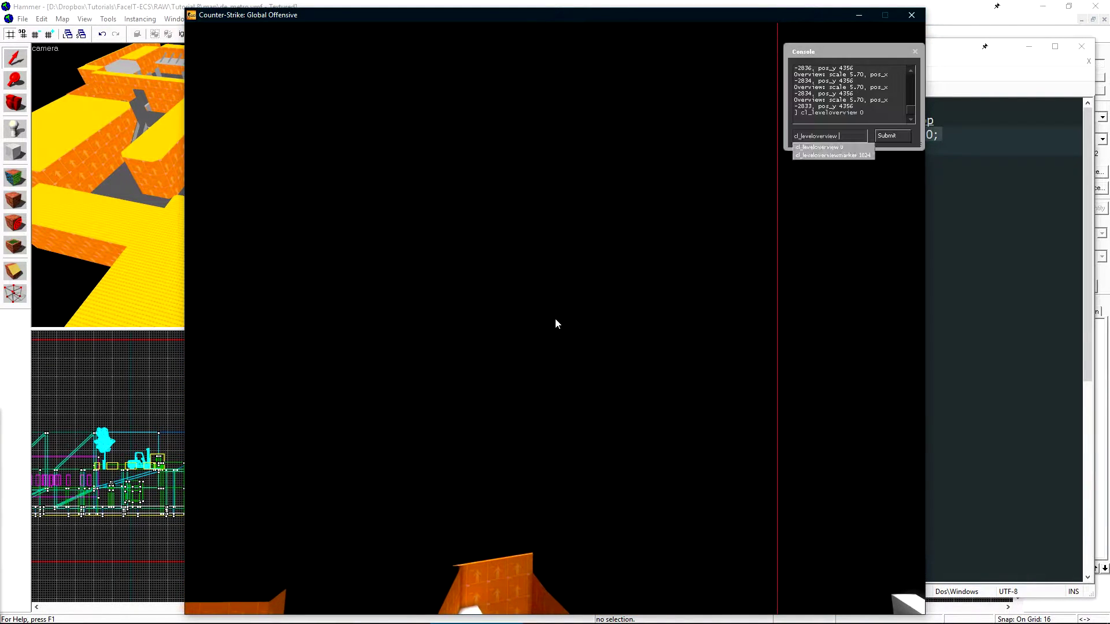
text(5.7)
key(Return)
key(grave)
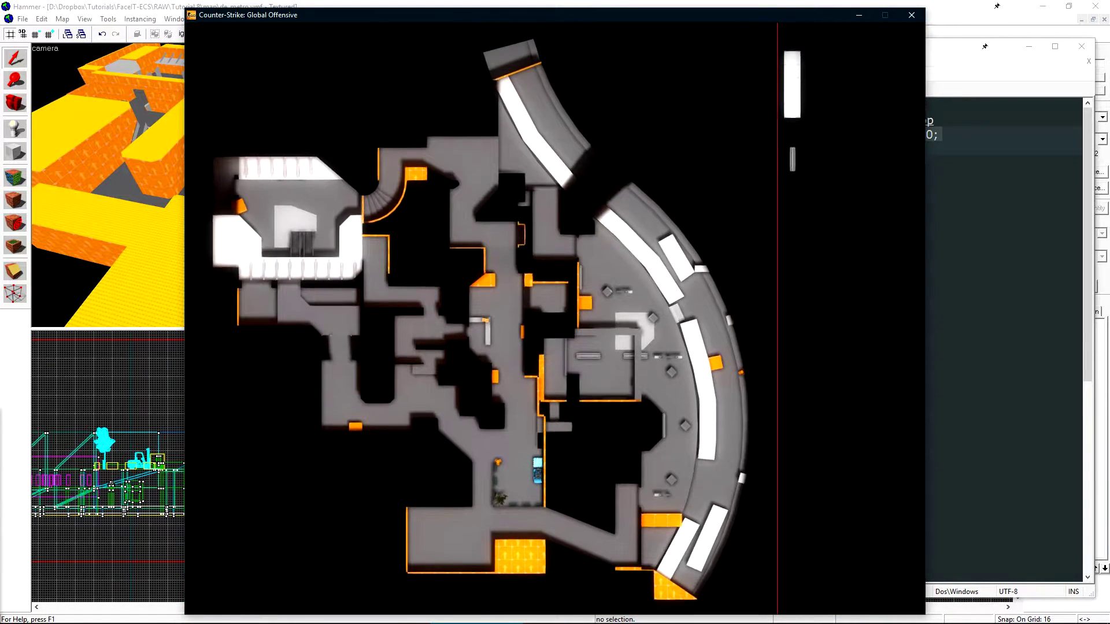
Step: Nudge the overview in small moves until the whole map sits centered inside the red marker line
key(s)
key(a)
key(d)
key(w)
key(a)
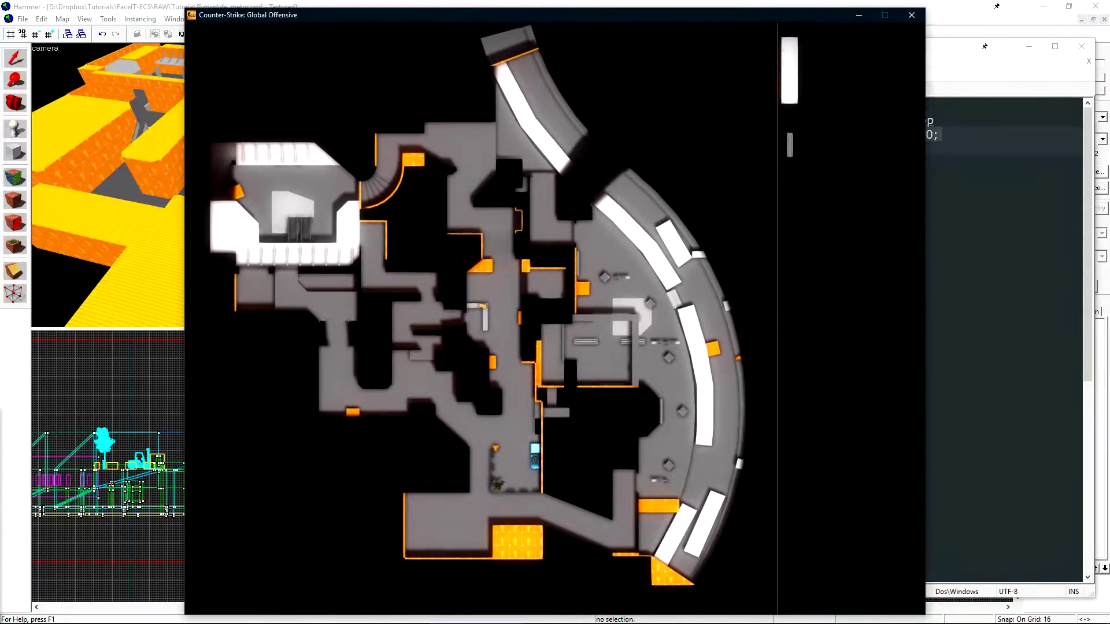
key(a)
key(w)
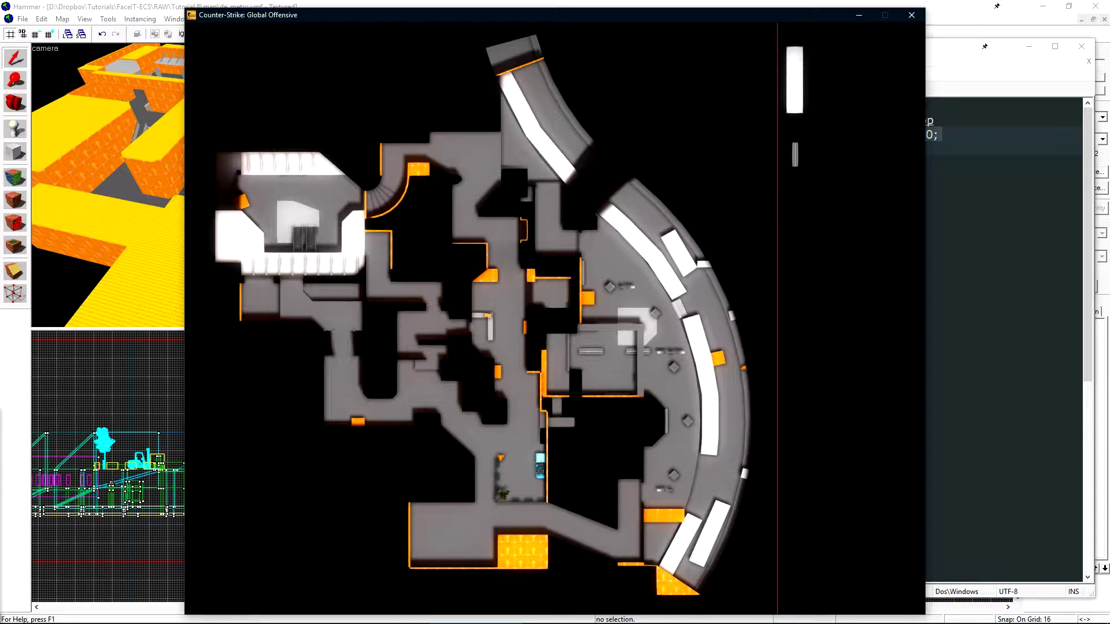
Step: Widen the console and copy its last overview line, scale 5.70, pos_x -2856, pos_y 4475
key(grave)
drag(786, 150, 633, 166)
drag(798, 125, 661, 128)
right_click(683, 130)
click(689, 131)
drag(799, 127, 669, 126)
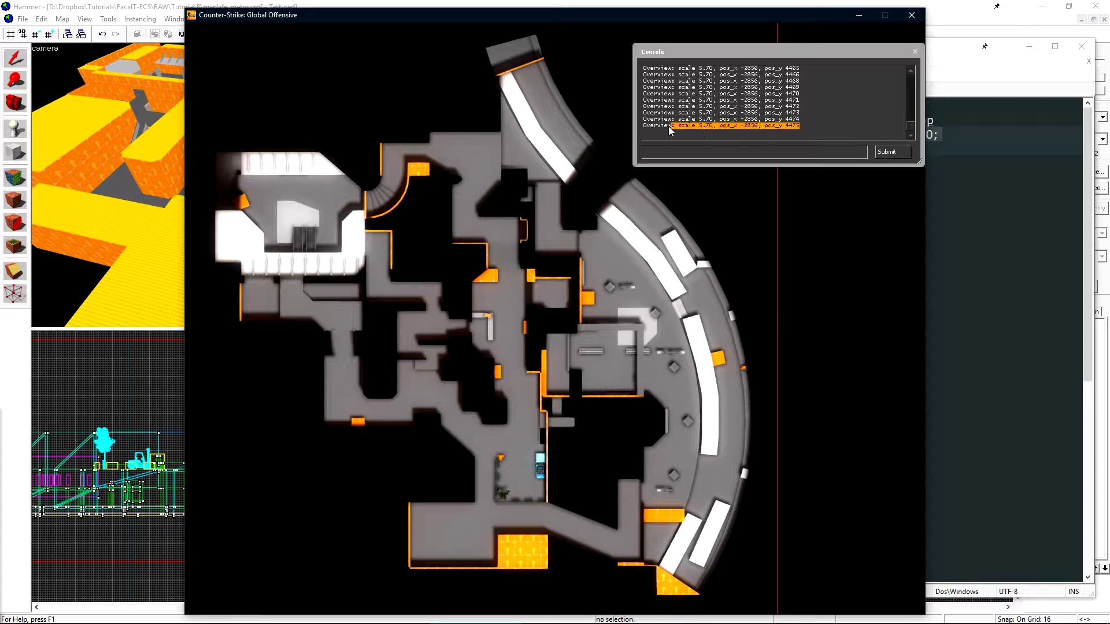
Step: Paste the copied overview line into the Notepad++ radar template as a // comment on line 4
key(alt+Tab)
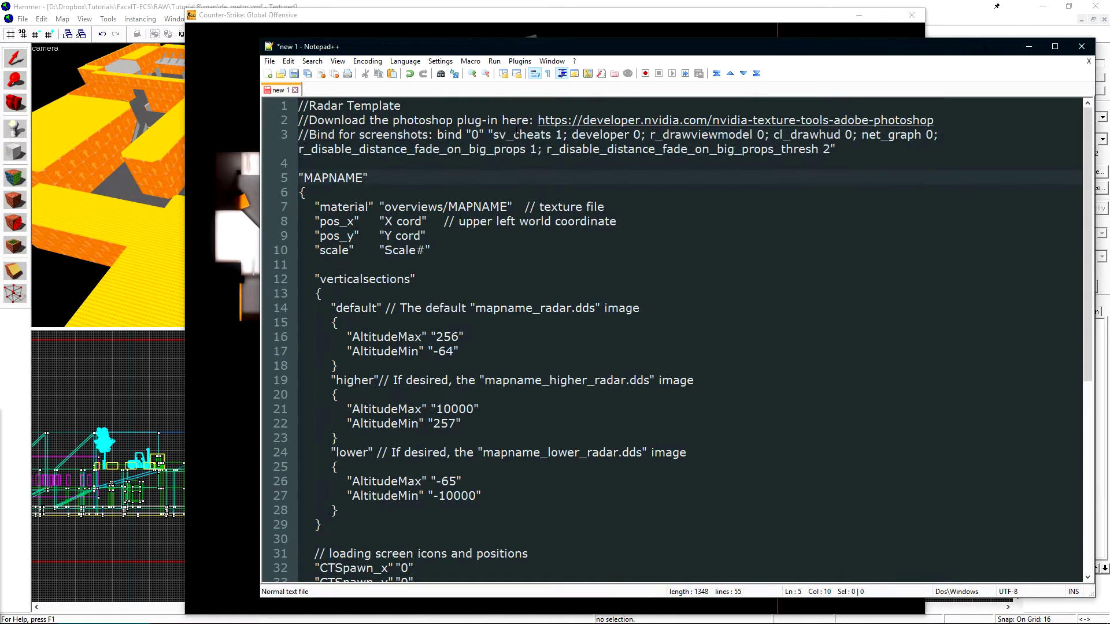
key(Up)
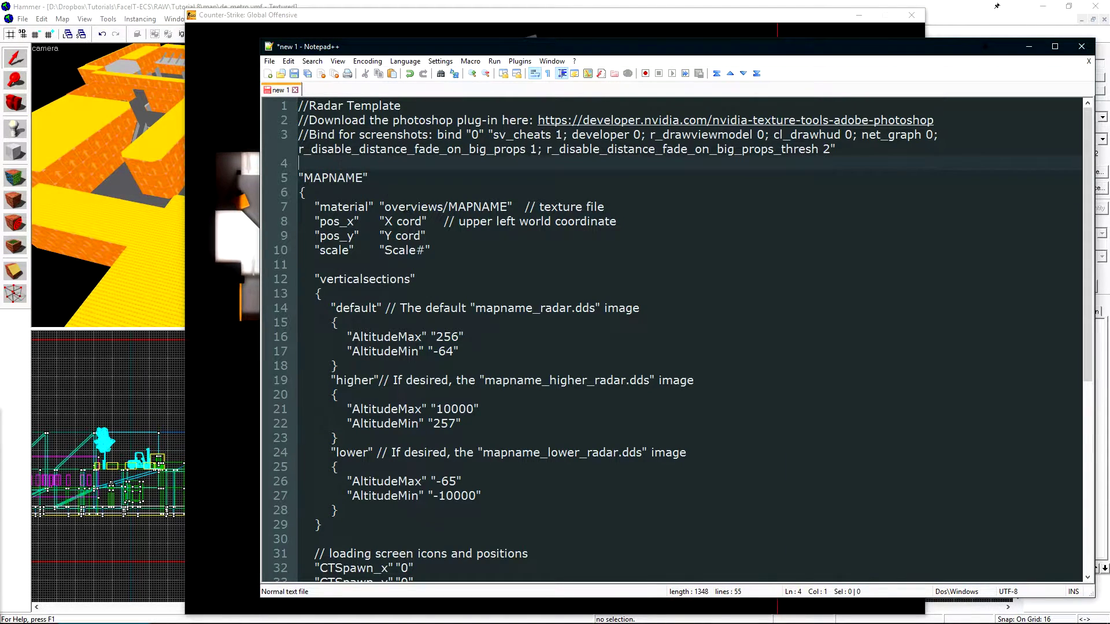
text(//)
key(ctrl+v)
key(Return)
Step: Run getpos in the Counter-Strike console and copy the complete setpos and setang output
key(alt+Tab)
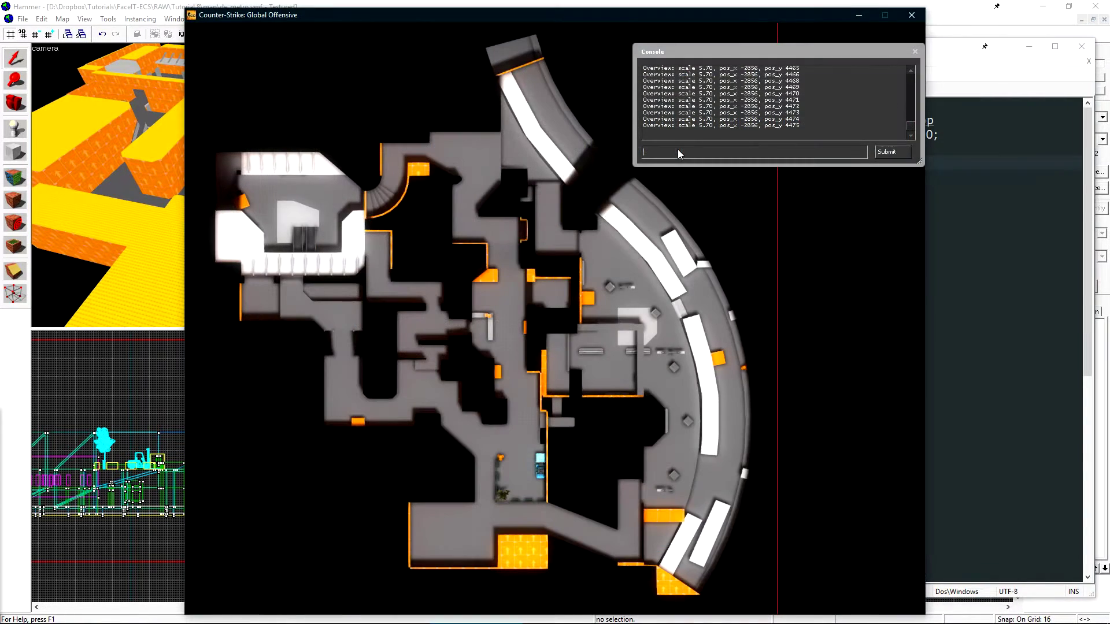
text(getpos)
key(Return)
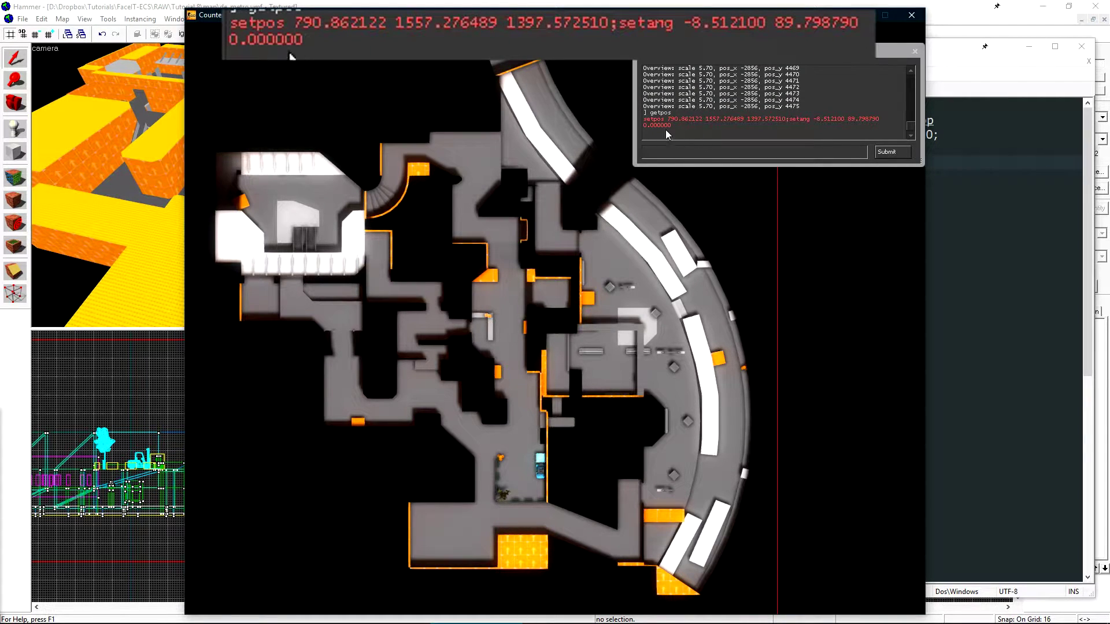
drag(673, 126, 644, 119)
right_click(655, 126)
click(665, 132)
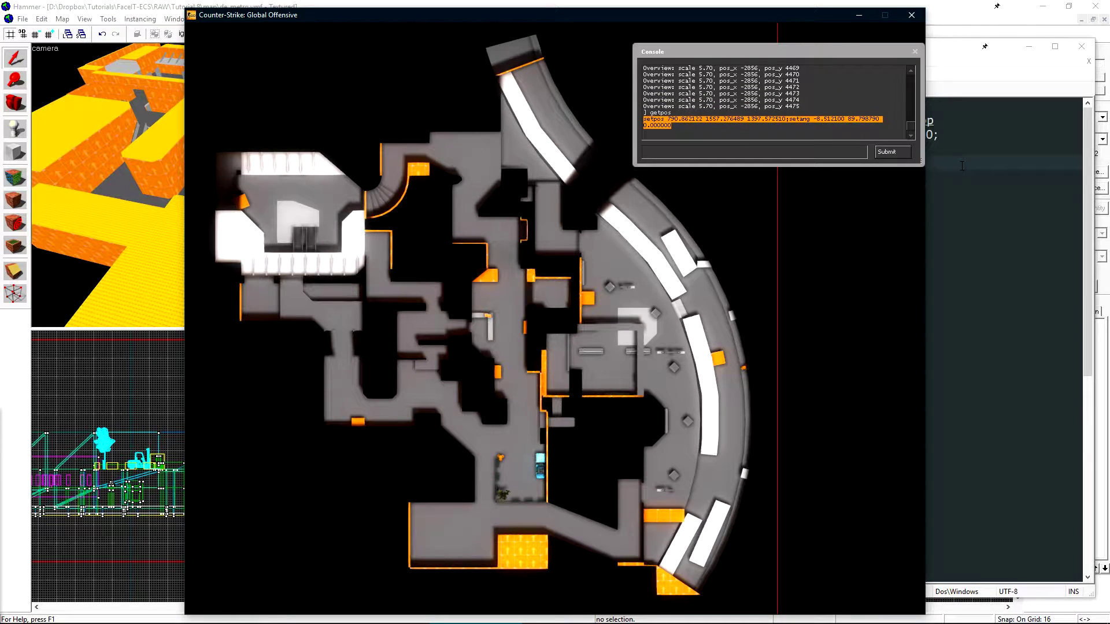
Step: Paste the copied setpos and setang output into the Notepad++ template as a // comment below the overview line
click(962, 166)
key(Return)
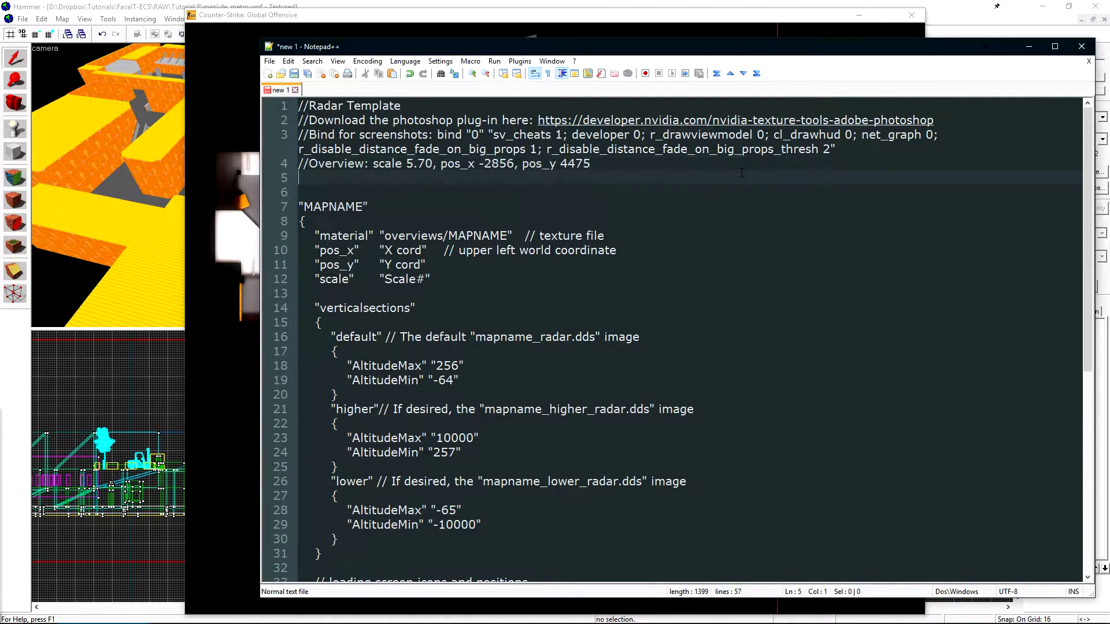
text(//)
key(ctrl+v)
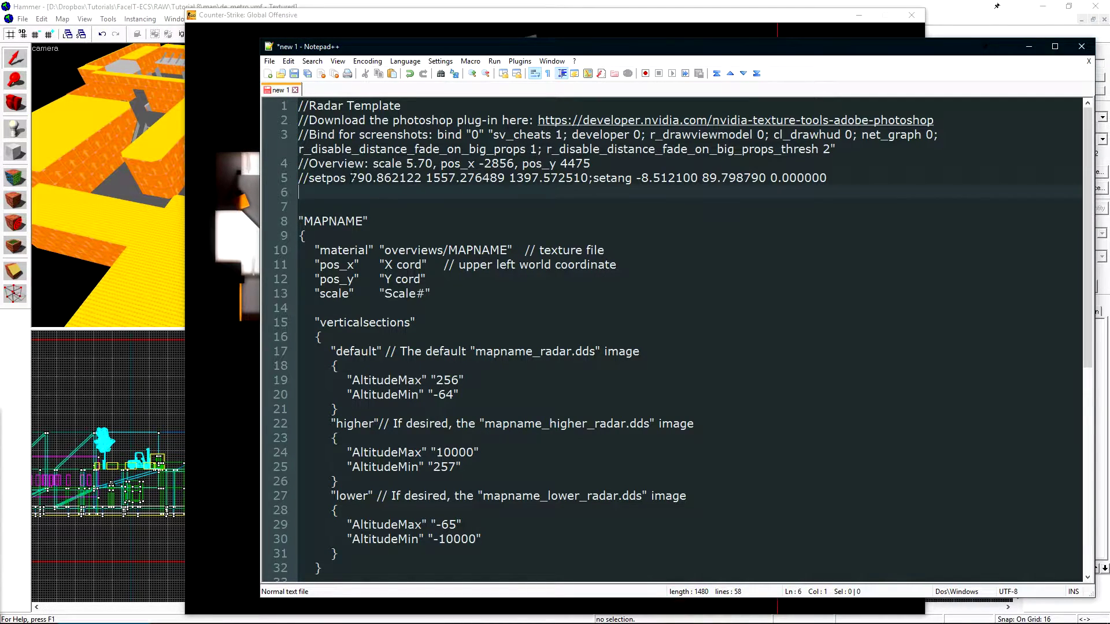
drag(350, 178, 831, 179)
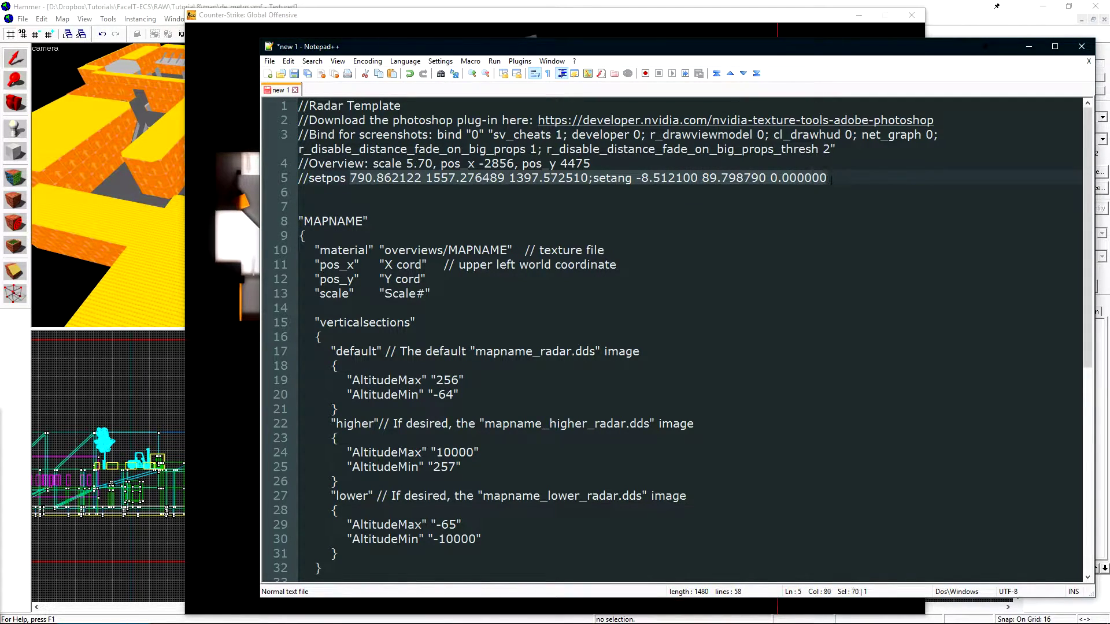
click(706, 278)
click(712, 206)
Step: Save a quality-100 JPEG screenshot of the overview as radar_metro through the Counter-Strike console
key(alt+Tab)
text(jpeg)
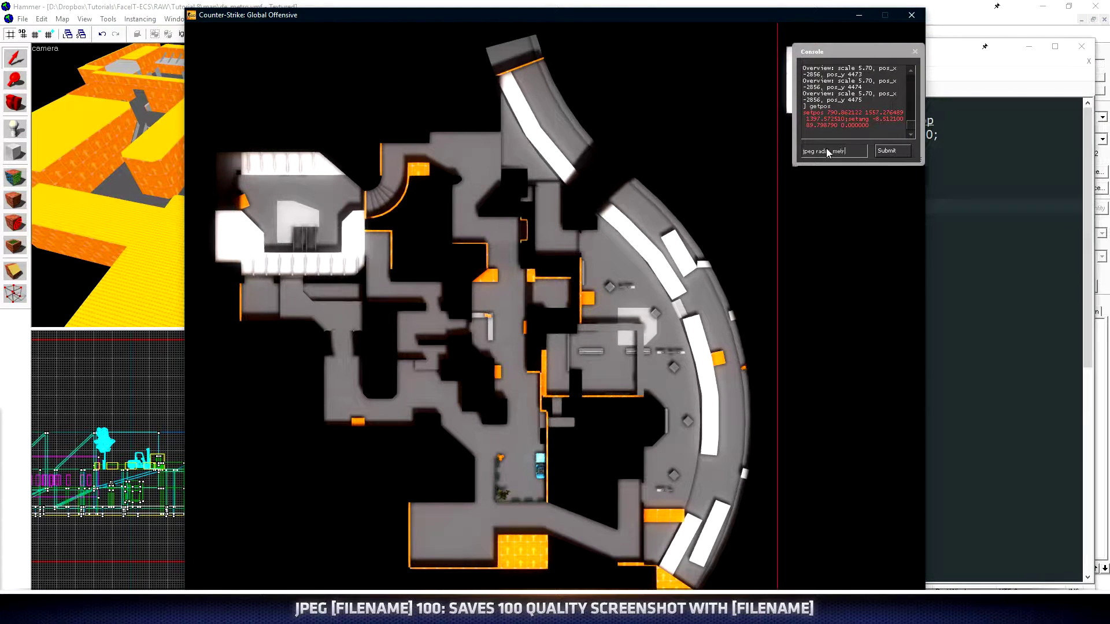
text( radar_metro 100)
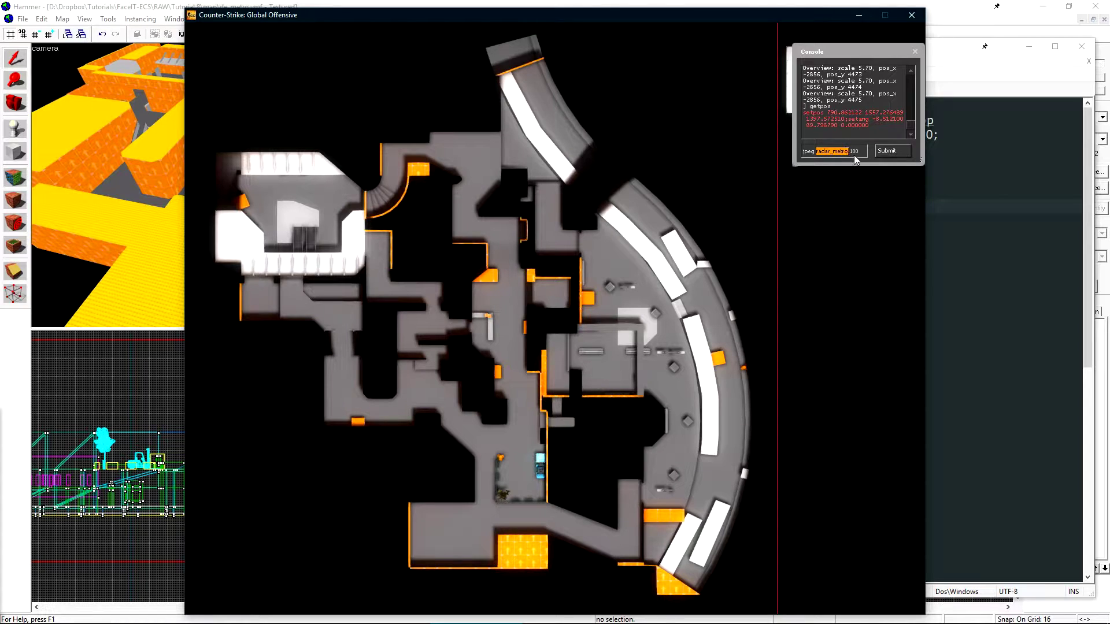
click(892, 151)
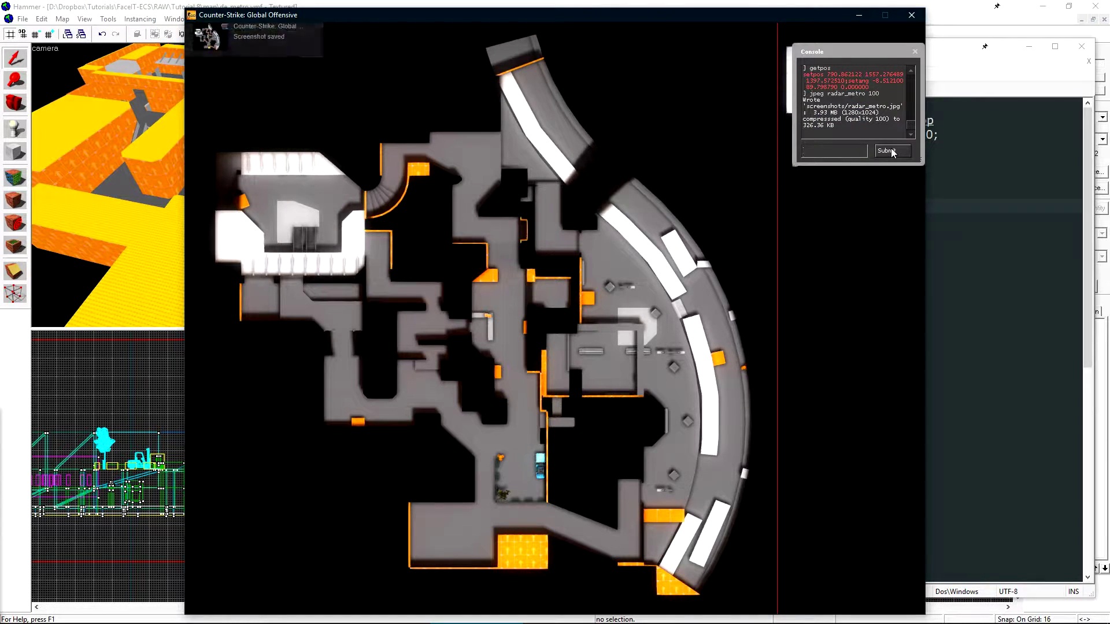
drag(845, 107, 866, 107)
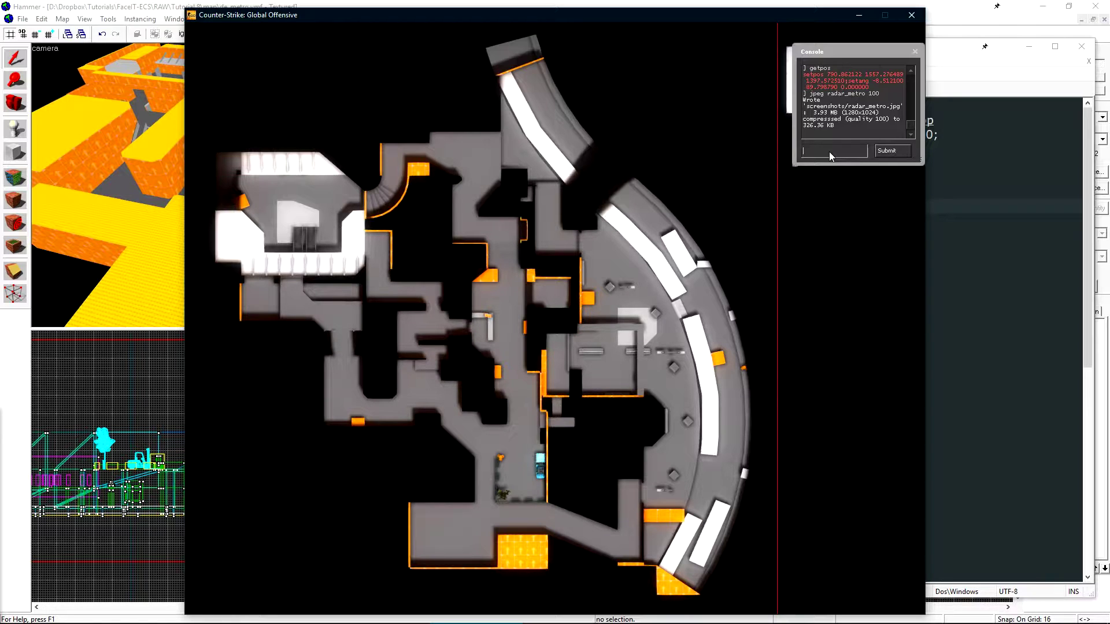
Step: Widen the game console and copy the full setpos and setang command from line 5 of the Notepad++ template
drag(920, 162, 920, 137)
drag(801, 135, 584, 194)
click(975, 250)
drag(311, 179, 827, 178)
drag(349, 178, 828, 178)
drag(508, 178, 539, 178)
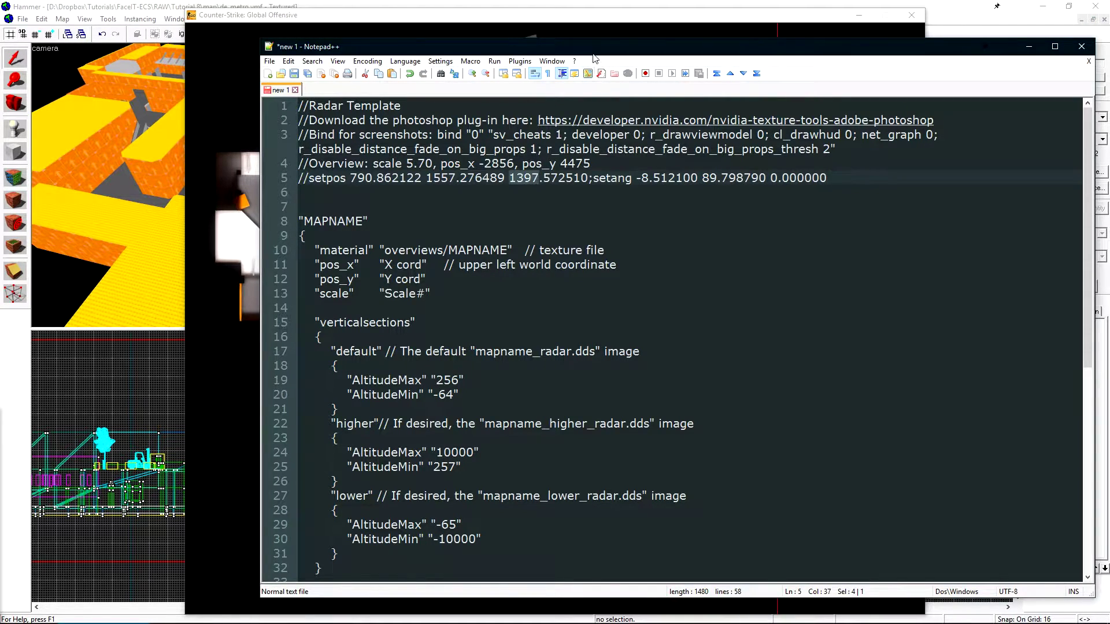
Step: Run the copied setpos command in the Counter-Strike console with its height changed to 397.572510, and hide the console to view the lower level
click(615, 19)
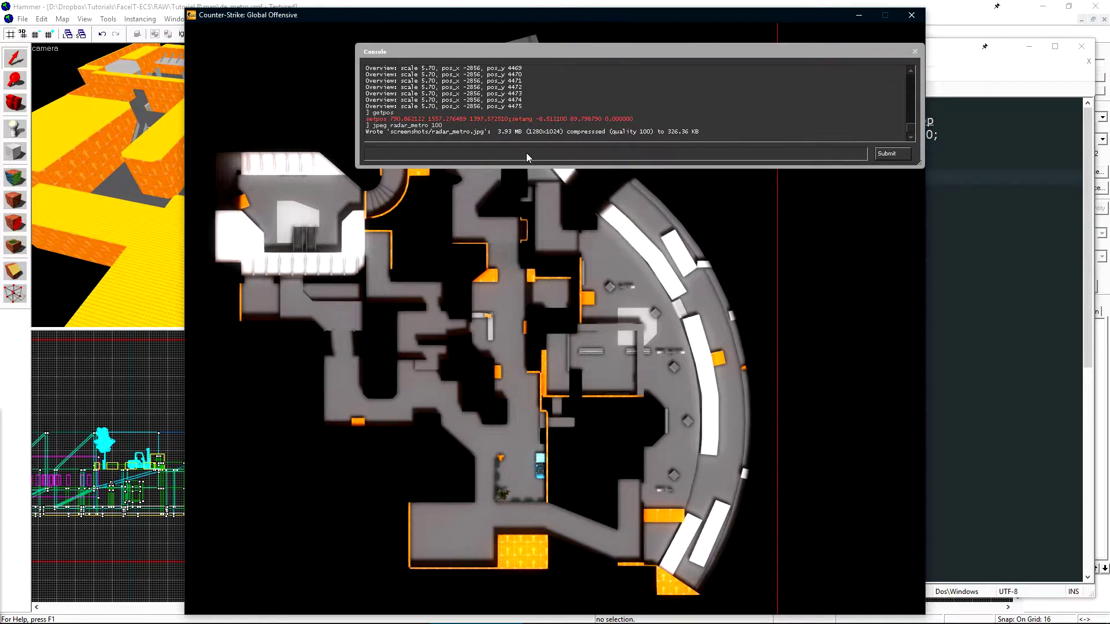
key(ctrl+v)
click(445, 154)
key(Delete)
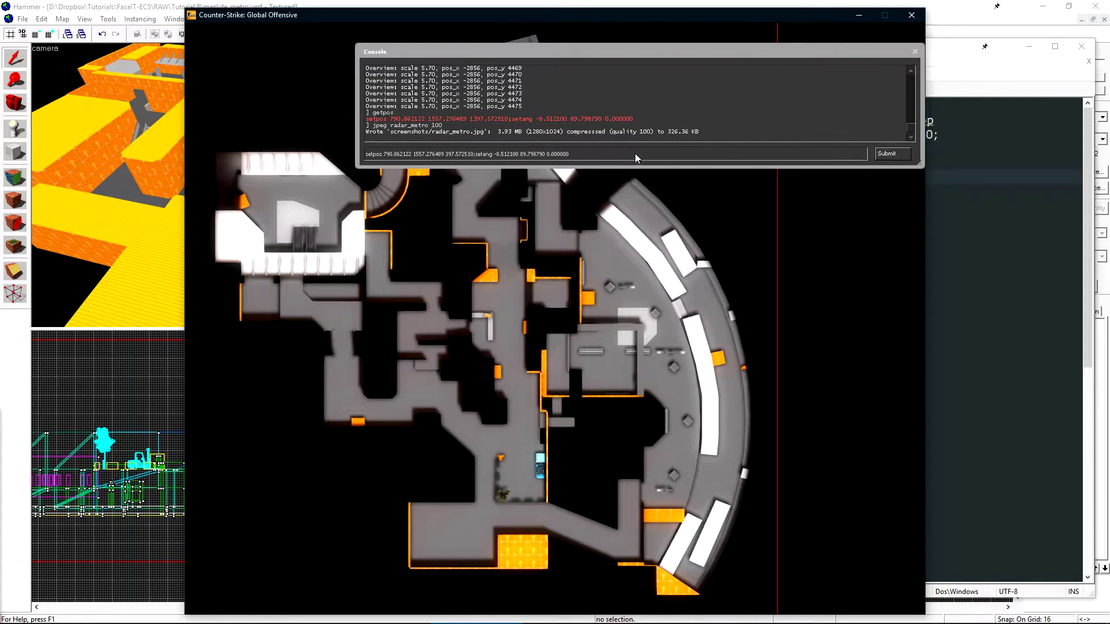
key(Return)
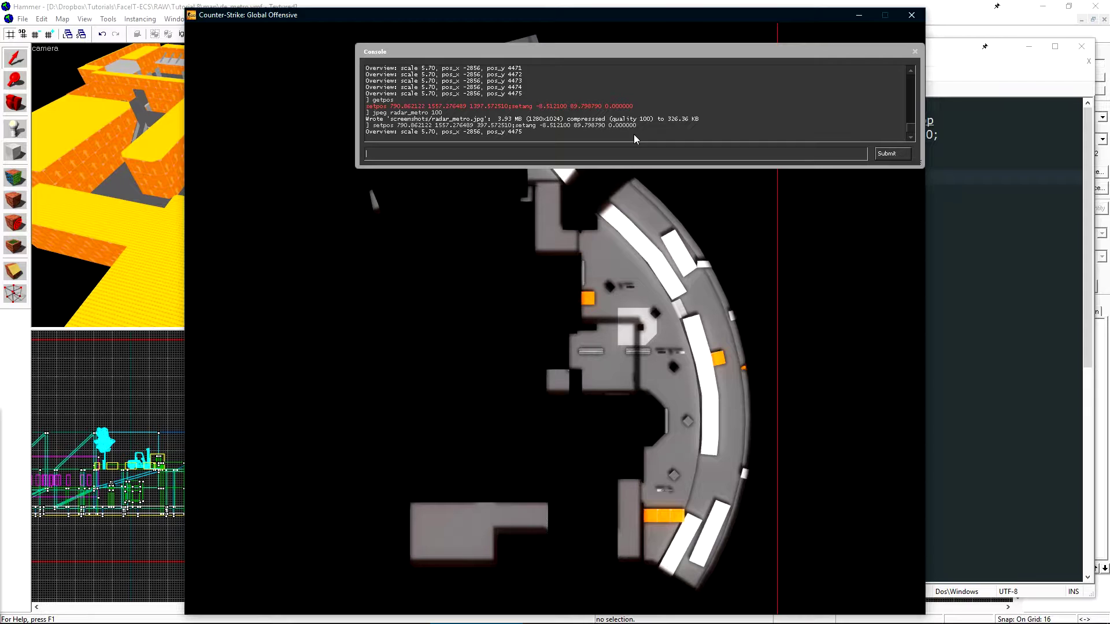
key(grave)
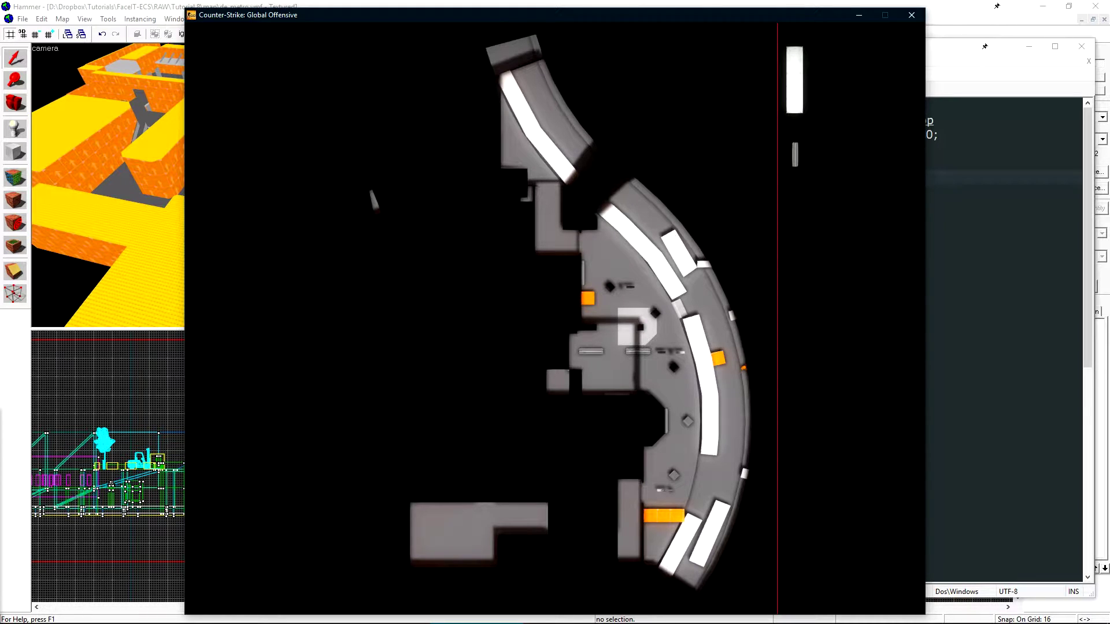
Step: Save a quality-100 JPEG of the lower level as radar_metro_lower with the console narrowed clear of the map
key(grave)
key(Up)
key(Up)
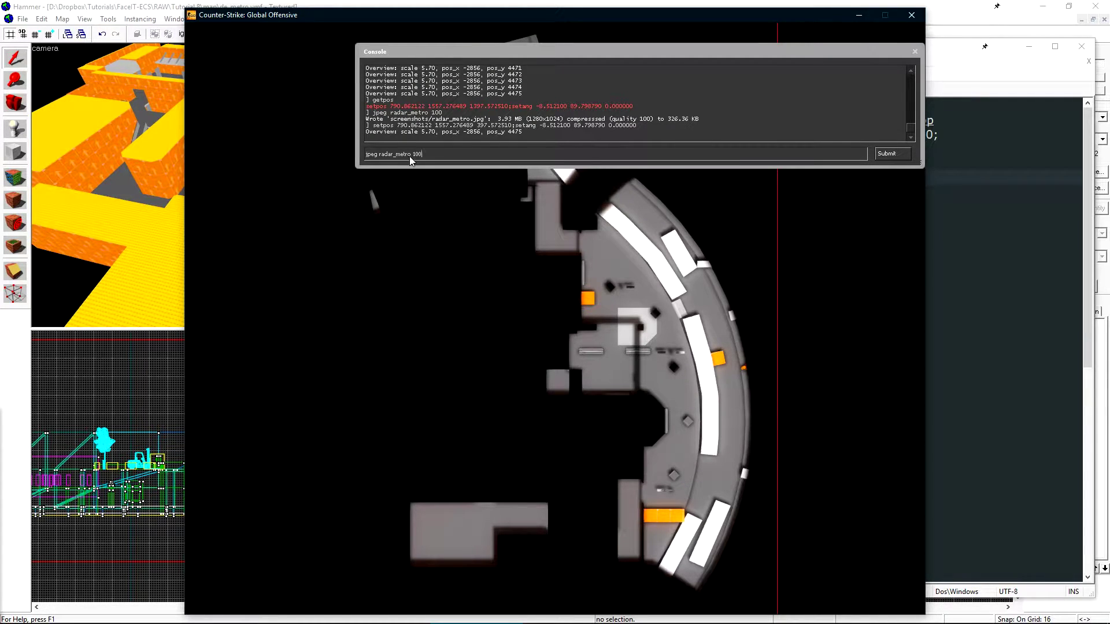
text(_lower)
drag(358, 169, 789, 149)
click(886, 136)
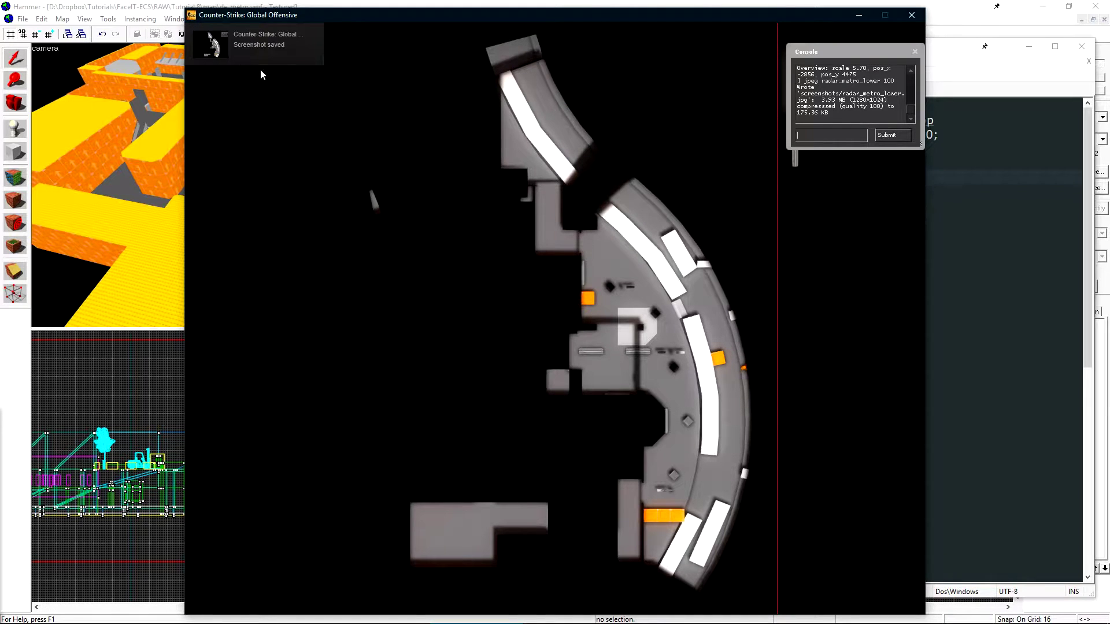
Step: Quit the game and show its session screenshots on disk from the Steam Screenshot Uploader
text(quit)
key(Return)
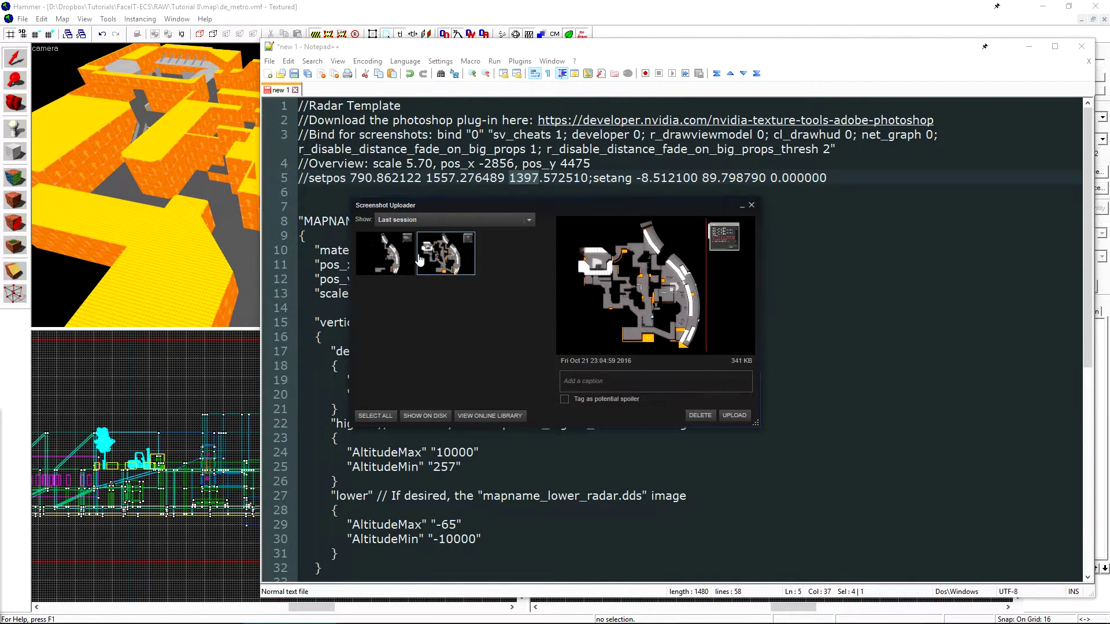
click(436, 416)
Step: Copy both overview JPEGs from the Steam screenshots folder to the Desktop folder
drag(655, 428, 457, 231)
right_click(455, 226)
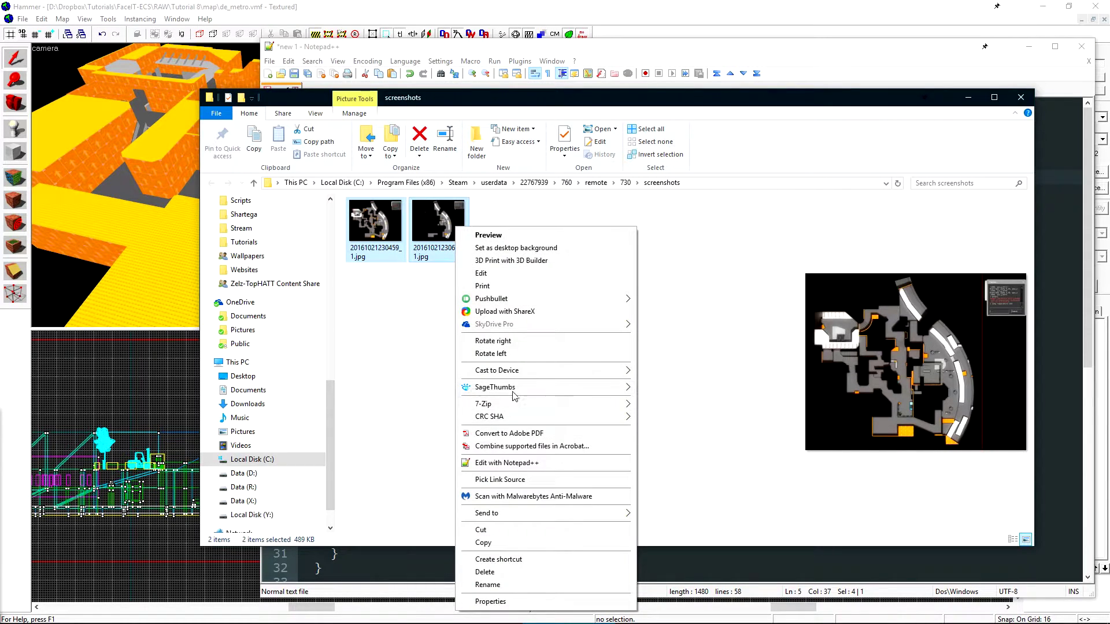
click(493, 543)
key(super+e)
double_click(417, 245)
key(ctrl+v)
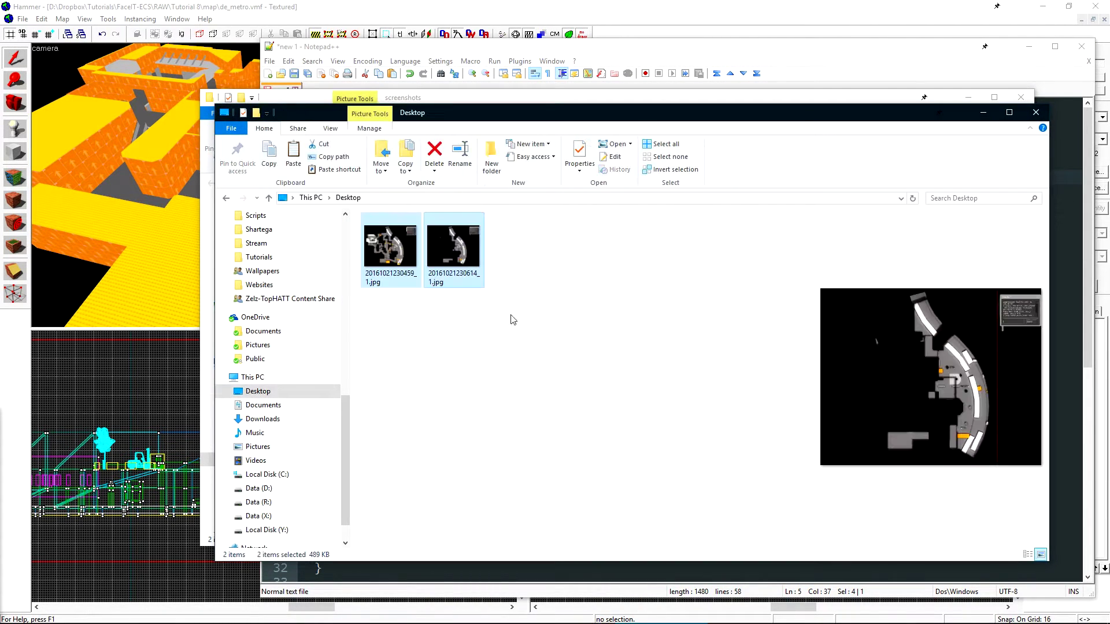
Step: Close the screenshots folder and Screenshot Uploader, minimize the Desktop folder, and return to the Notepad++ template
click(1021, 97)
click(983, 112)
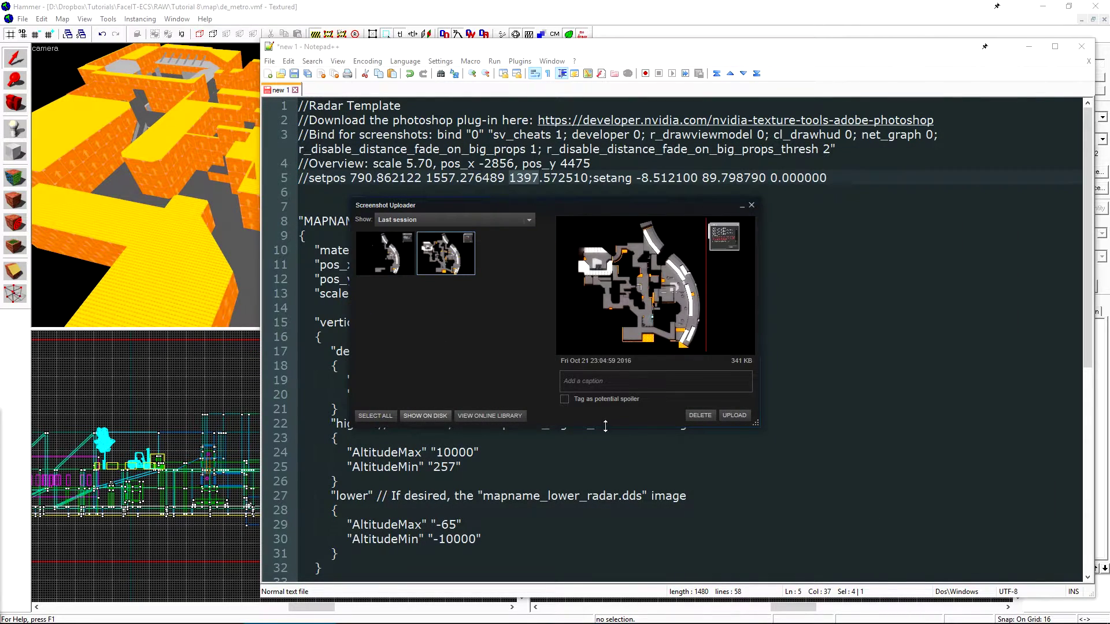
click(752, 205)
click(842, 251)
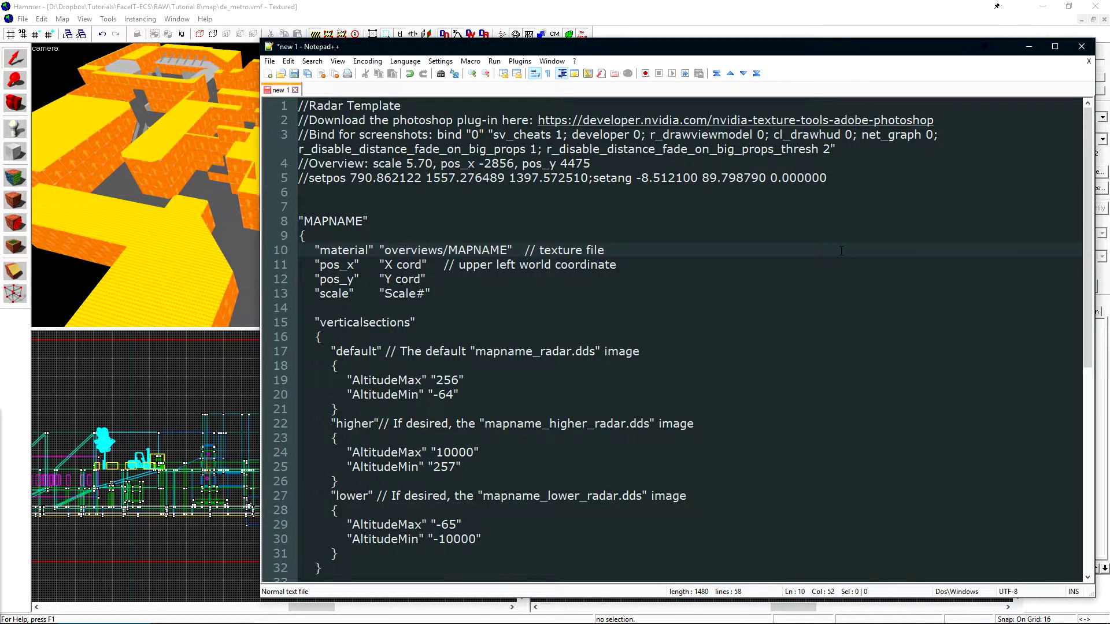
Step: Copy the NVIDIA Photoshop plug-in address from line 2 and open its Texture Tools for Adobe Photoshop download page in the browser
click(562, 122)
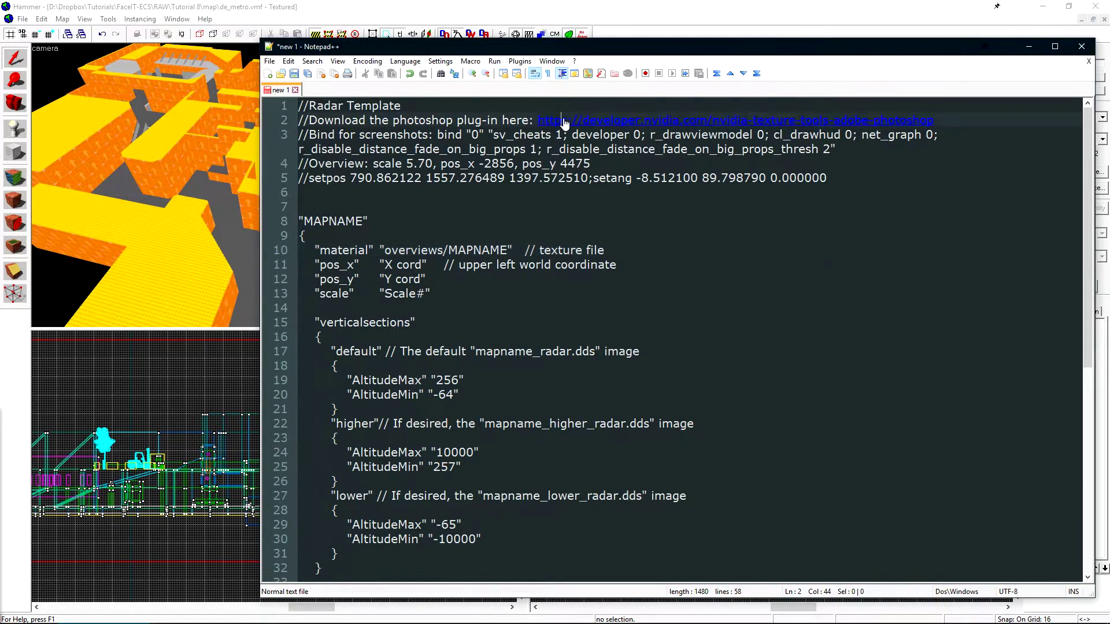
drag(933, 120, 538, 120)
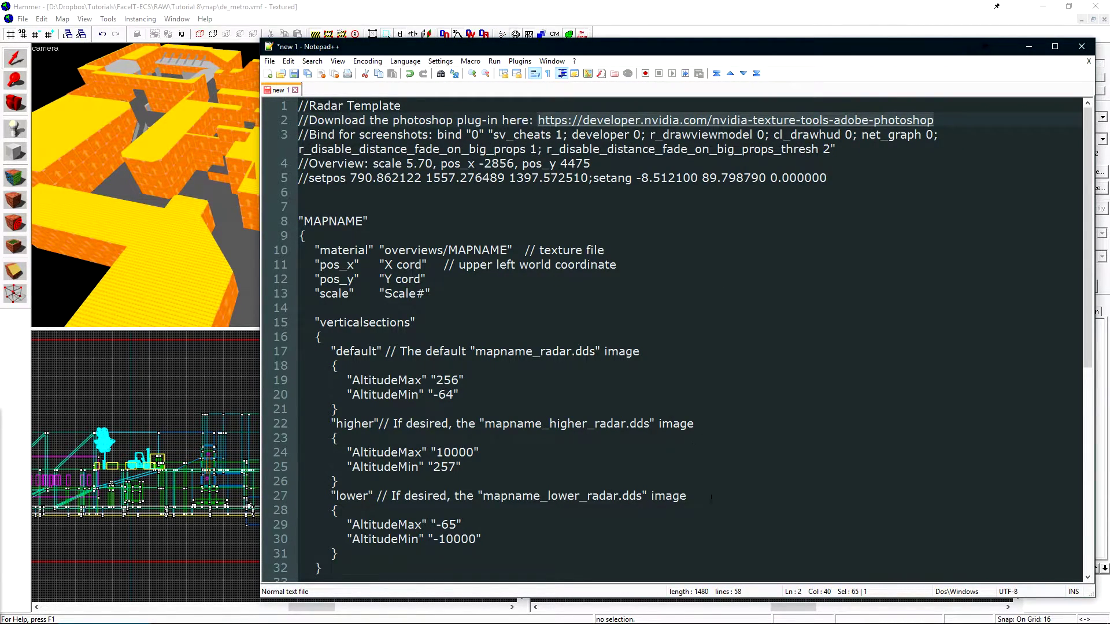
mouse_move(86, 622)
click(45, 613)
key(ctrl+v)
key(Return)
click(277, 278)
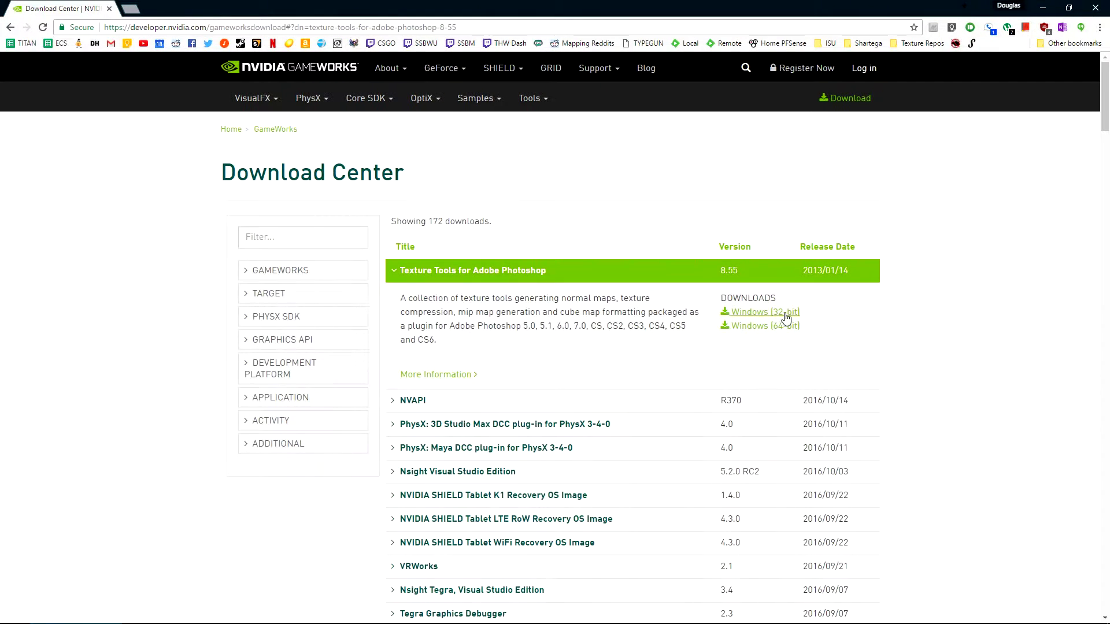
Step: Download the Windows (32-bit) Texture Tools installer and complete the NVIDIA Photoshop Plug-ins installation
click(775, 312)
key(Return)
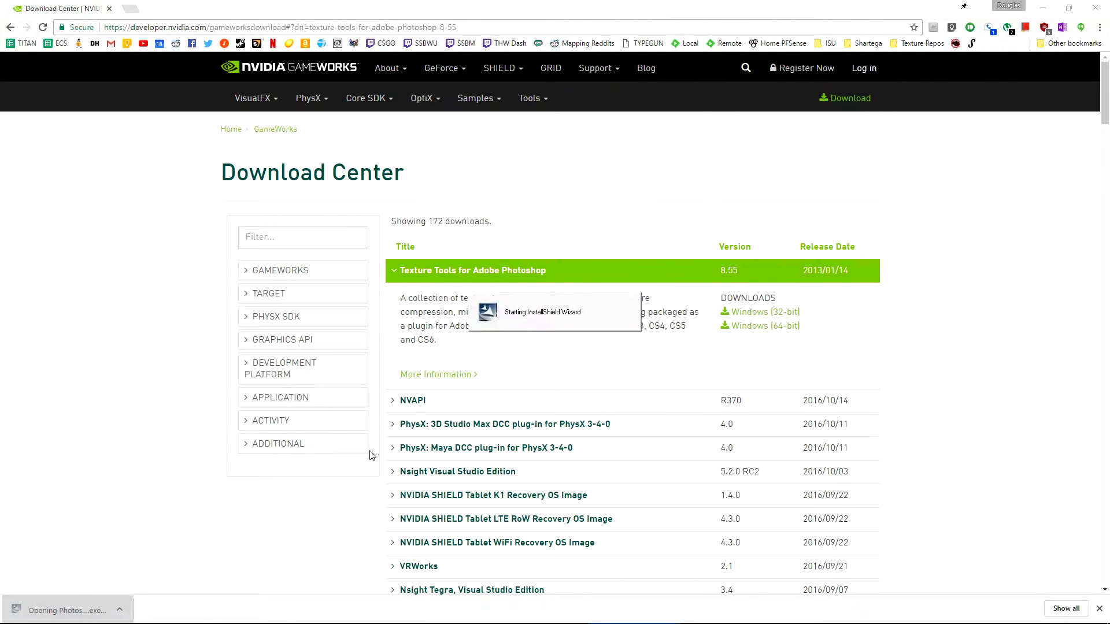
click(616, 408)
click(612, 408)
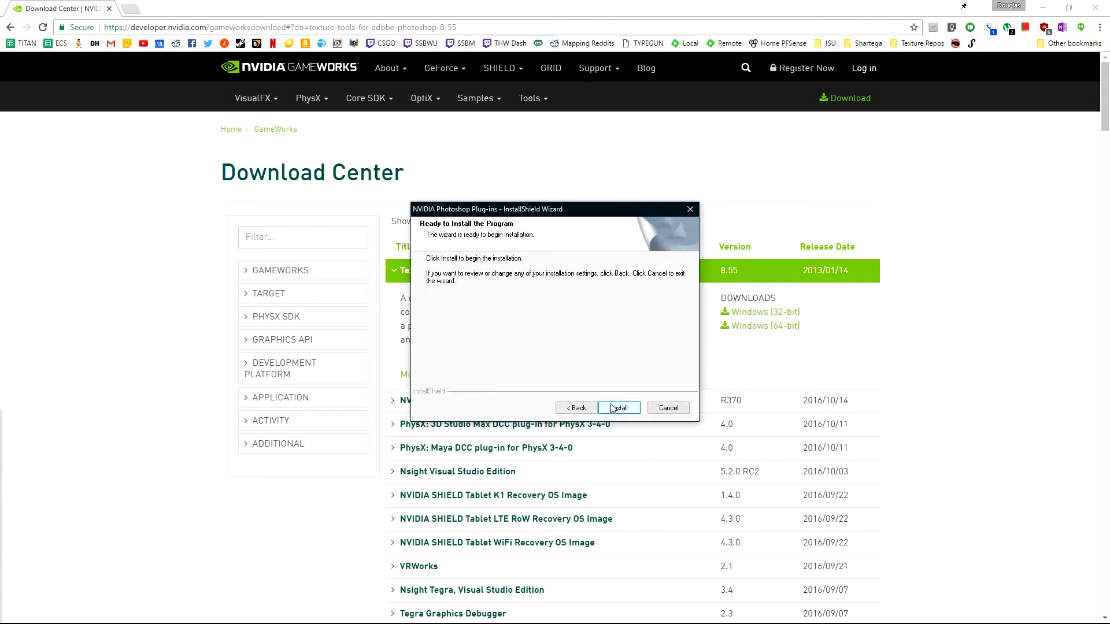
click(617, 408)
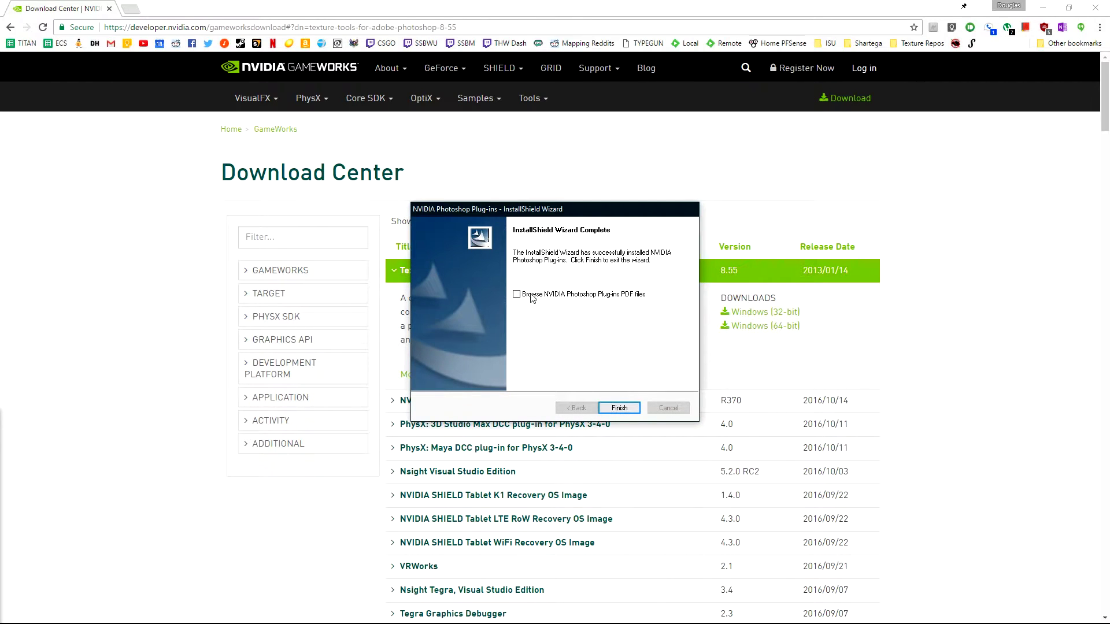
click(618, 408)
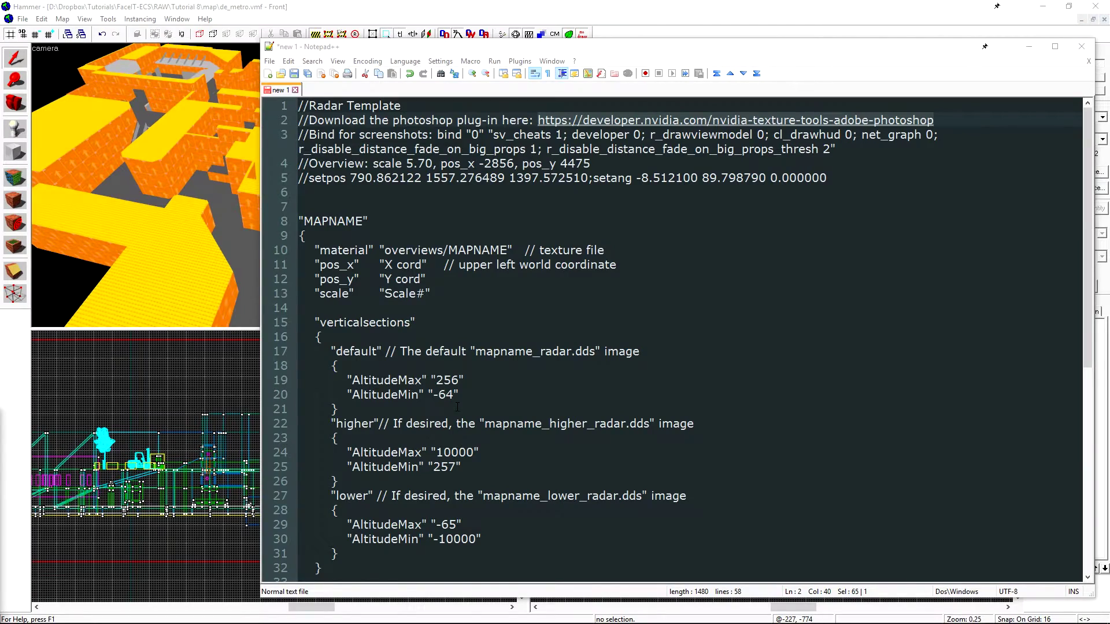
Step: Switch to Photoshop and open both overview JPEGs from the Desktop folder as separate documents
key(super)
click(449, 414)
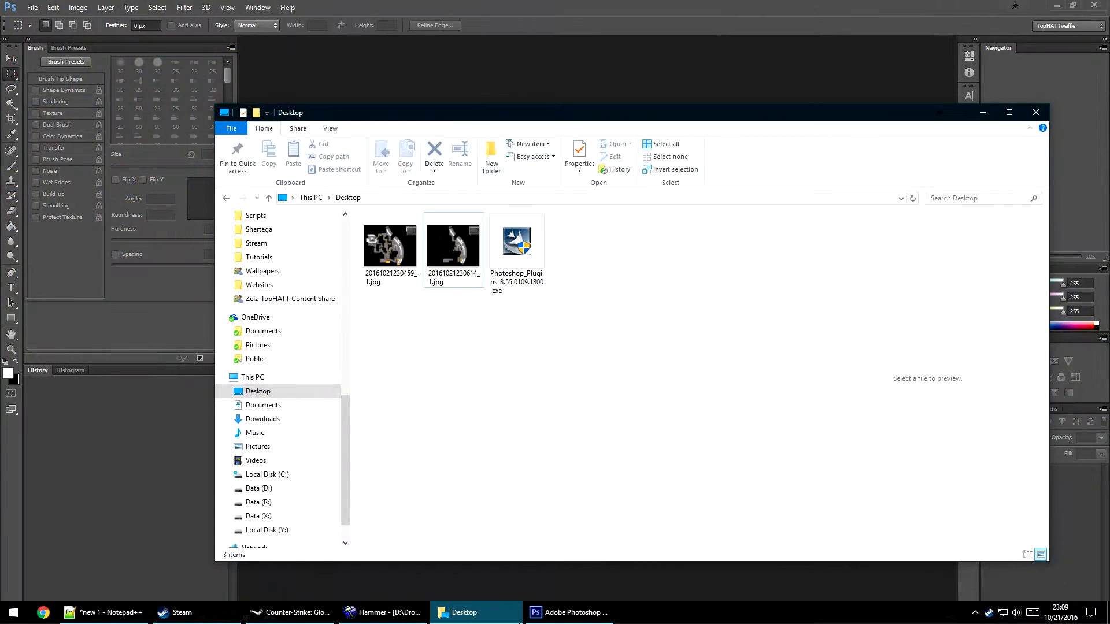
drag(459, 372, 353, 214)
drag(390, 248, 426, 69)
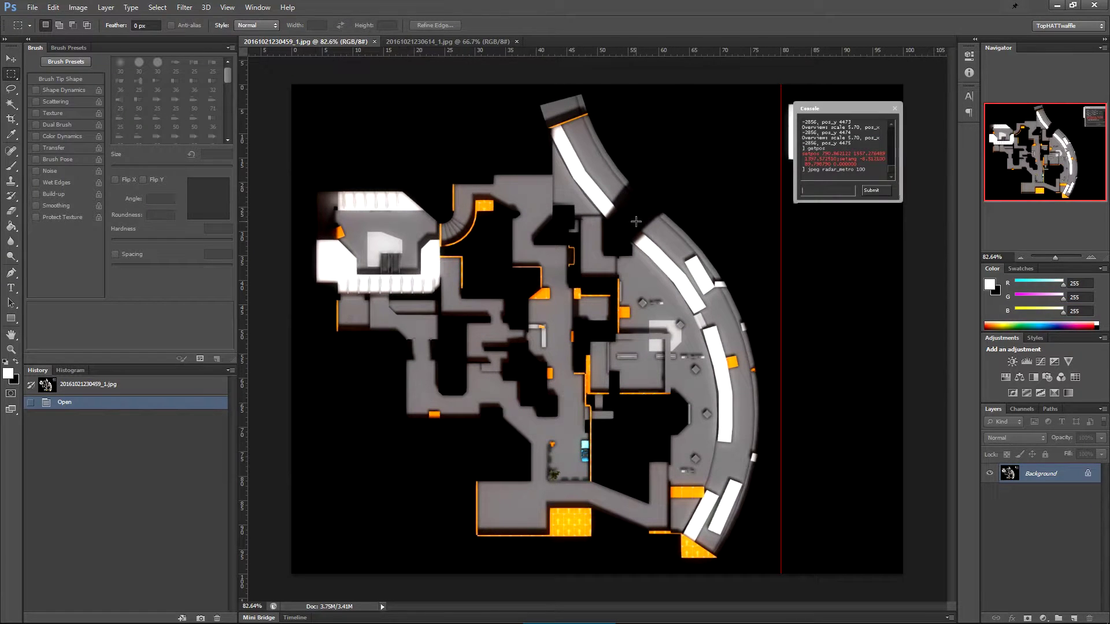
Step: Crop the full overview's canvas to 1024 pixels wide, anchored at the middle left
click(11, 59)
click(80, 8)
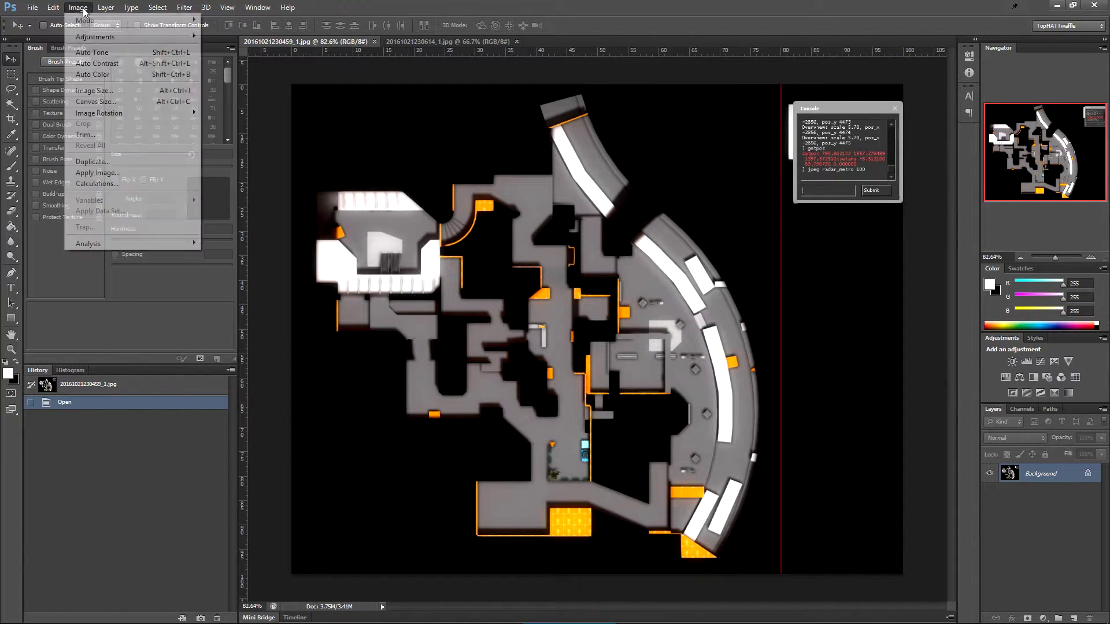
click(110, 102)
click(782, 283)
click(763, 303)
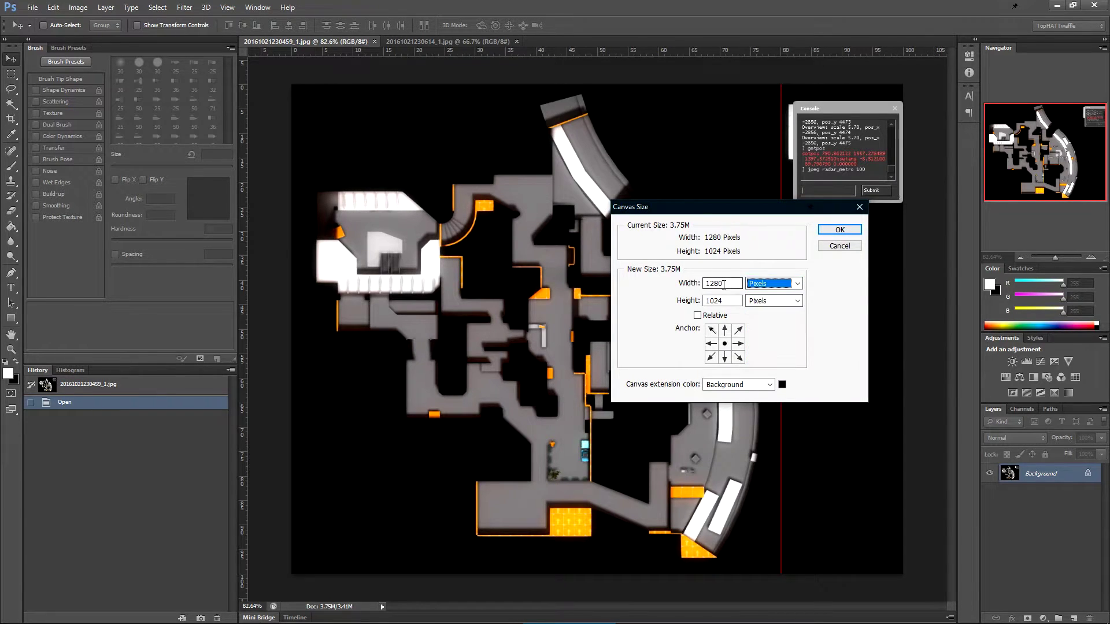
click(710, 346)
double_click(721, 283)
text(1024)
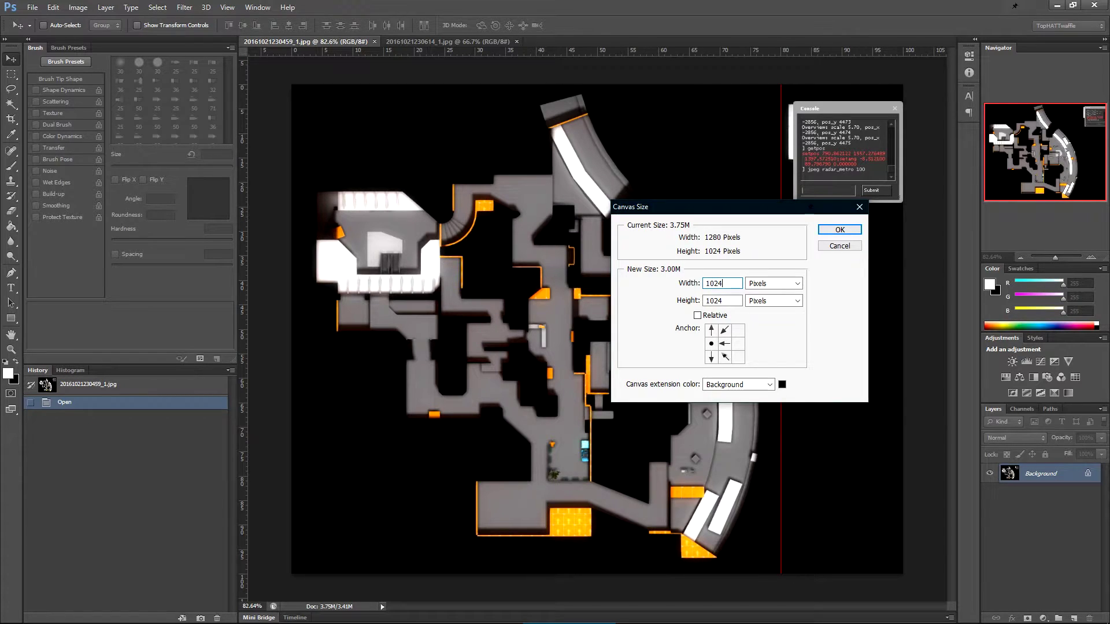
key(Return)
click(528, 239)
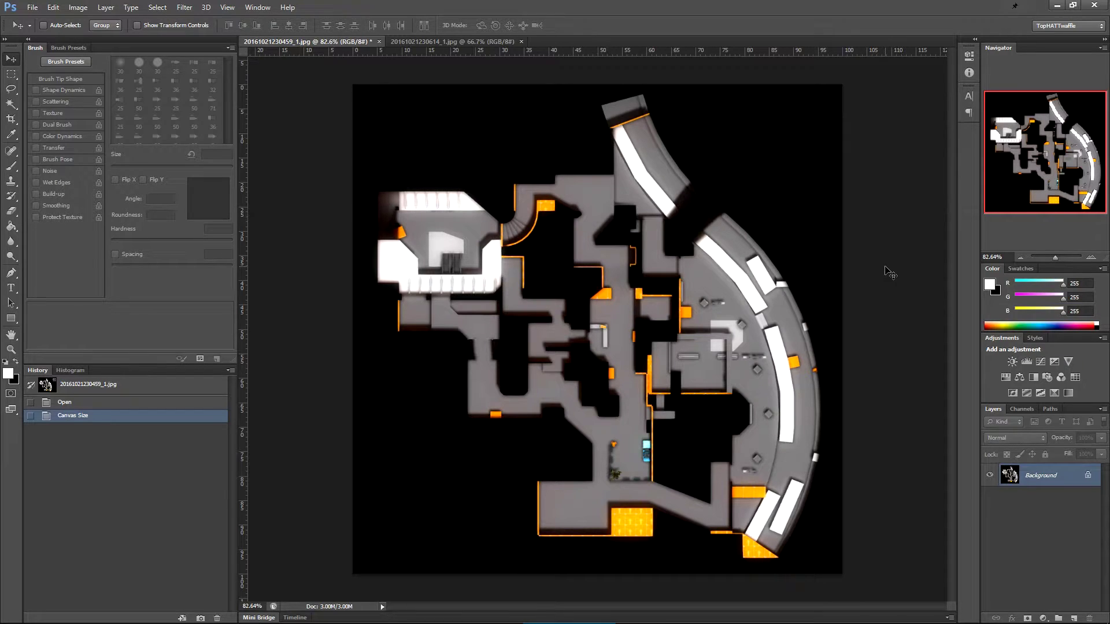
Step: Show the Info panel and set the ruler units to percent for reading positions on the overview
click(969, 73)
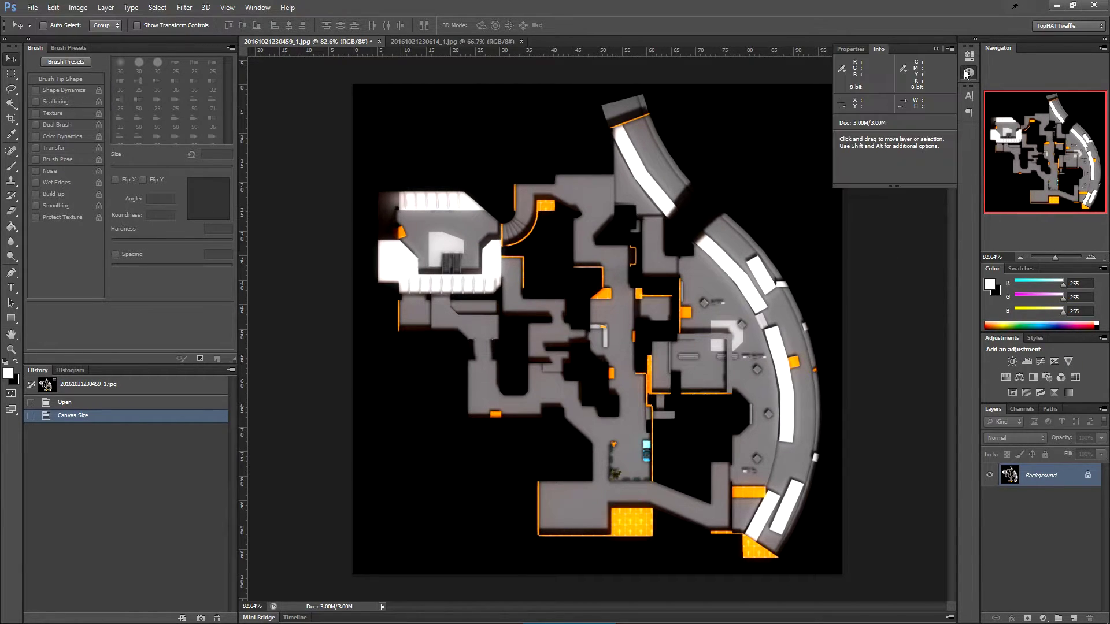
click(228, 7)
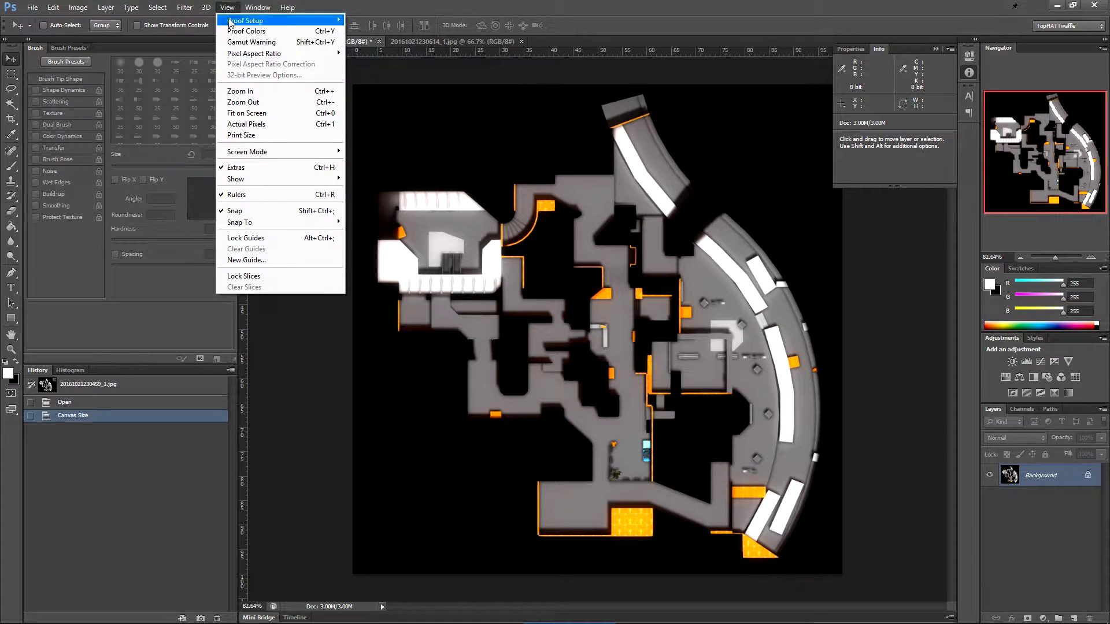
right_click(541, 51)
click(589, 136)
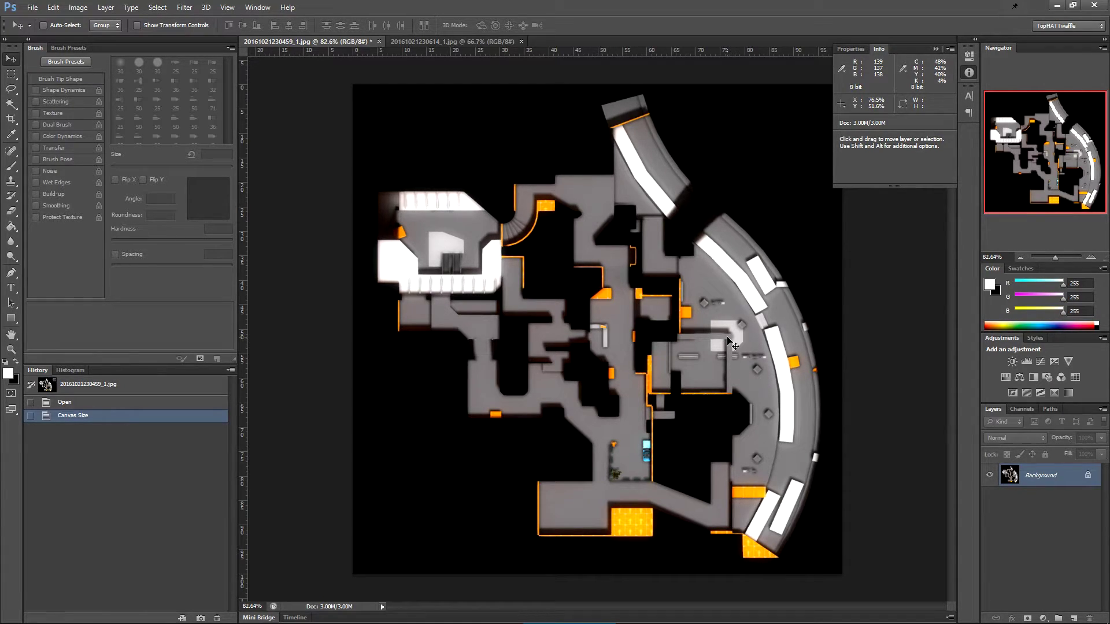
Step: Uncomment the bombA_x and bombA_y lines under the bomb site locations in the Notepad++ template
key(alt+Tab)
scroll(474, 281, down, 2)
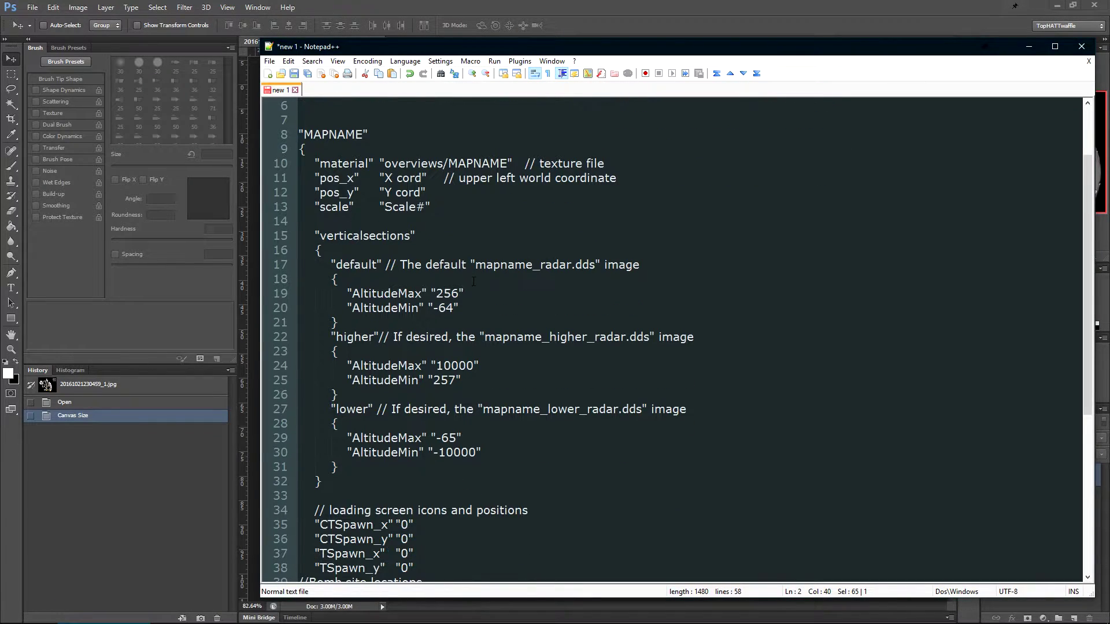
scroll(427, 298, down, 7)
mouse_move(311, 307)
mouse_down()
mouse_move(299, 307)
mouse_move(299, 322)
mouse_up()
key(Delete)
key(Delete)
Step: Set bombA_x to .76 and bombA_y to .51 in the radar template, with the overview visible beside it
click(404, 308)
double_click(403, 322)
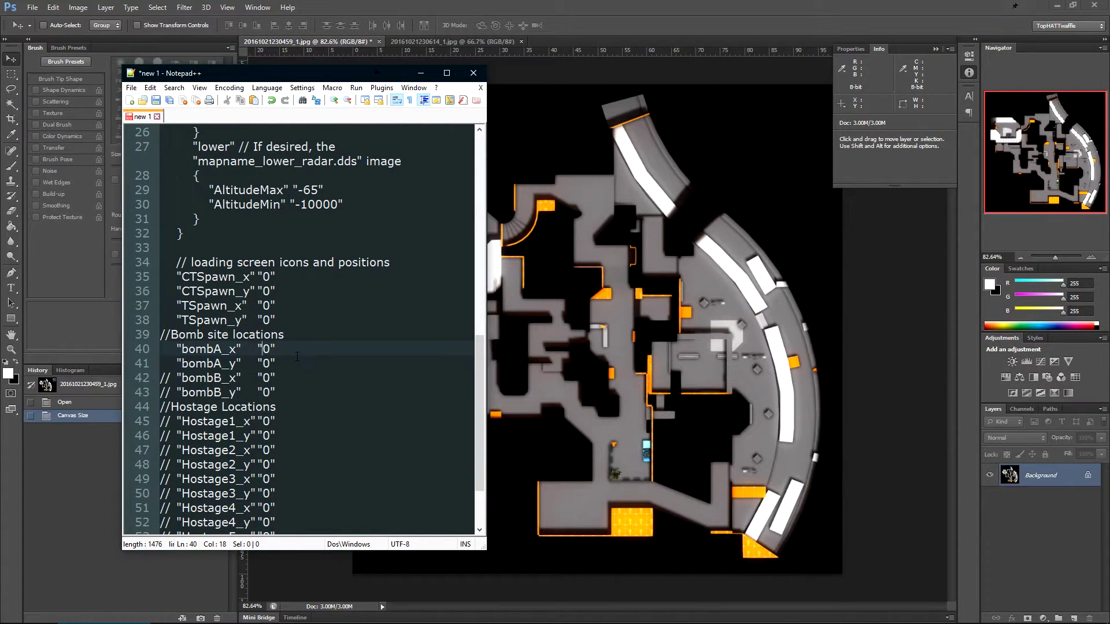
key(Delete)
text(76)
key(Down)
key(Left)
key(BackSpace)
text(51)
key(Up)
text(.)
key(Down)
key(Left)
text(.)
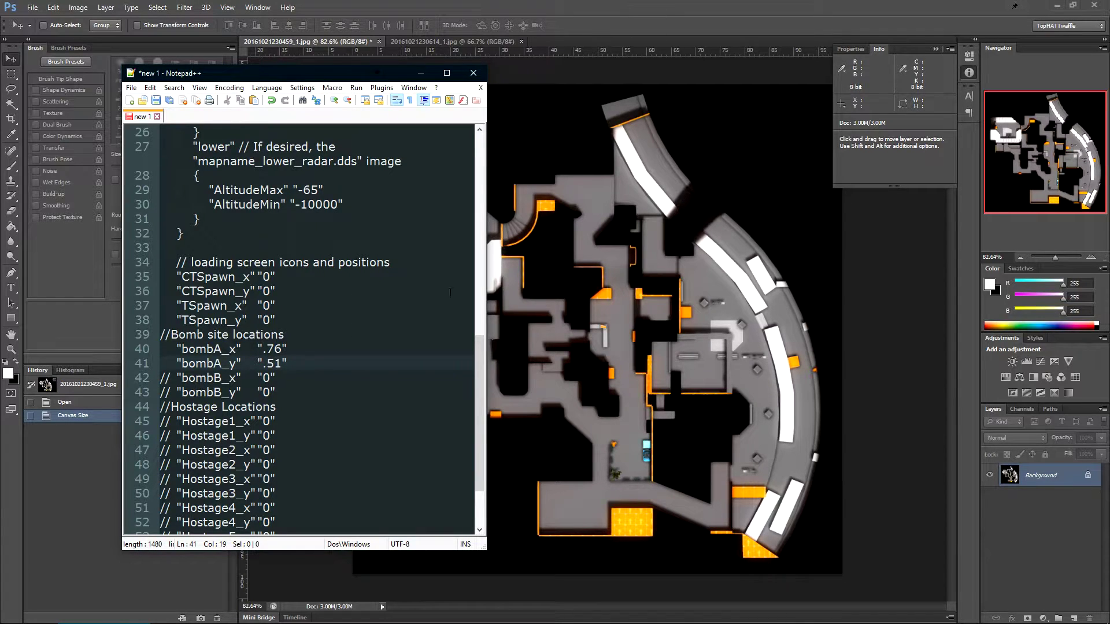
Step: Uncomment the bombB lines in the radar template and set bombB_x to .19 and bombB_y to .34 from the overview's bomb site B
drag(263, 349, 283, 349)
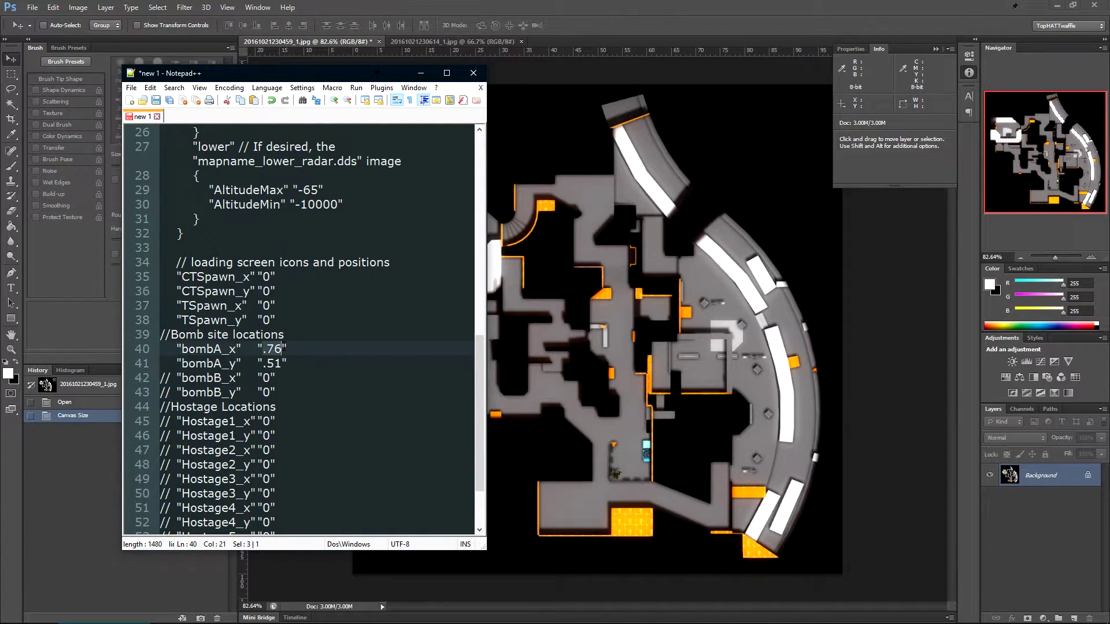
click(663, 5)
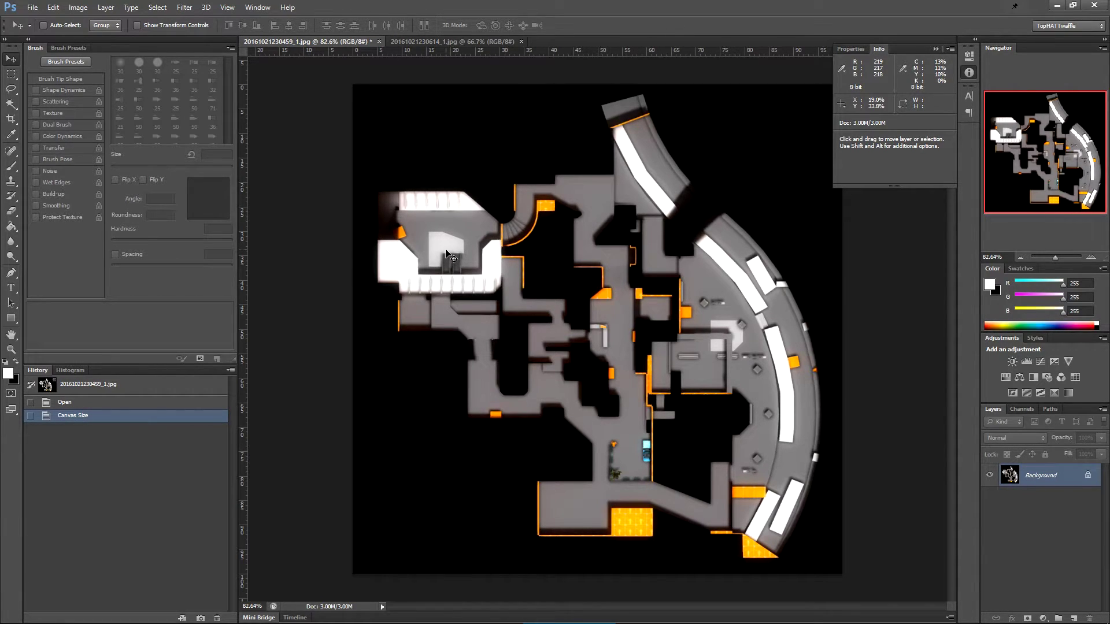
key(alt+Tab)
text(19)
key(Down)
key(BackSpace)
text(.34)
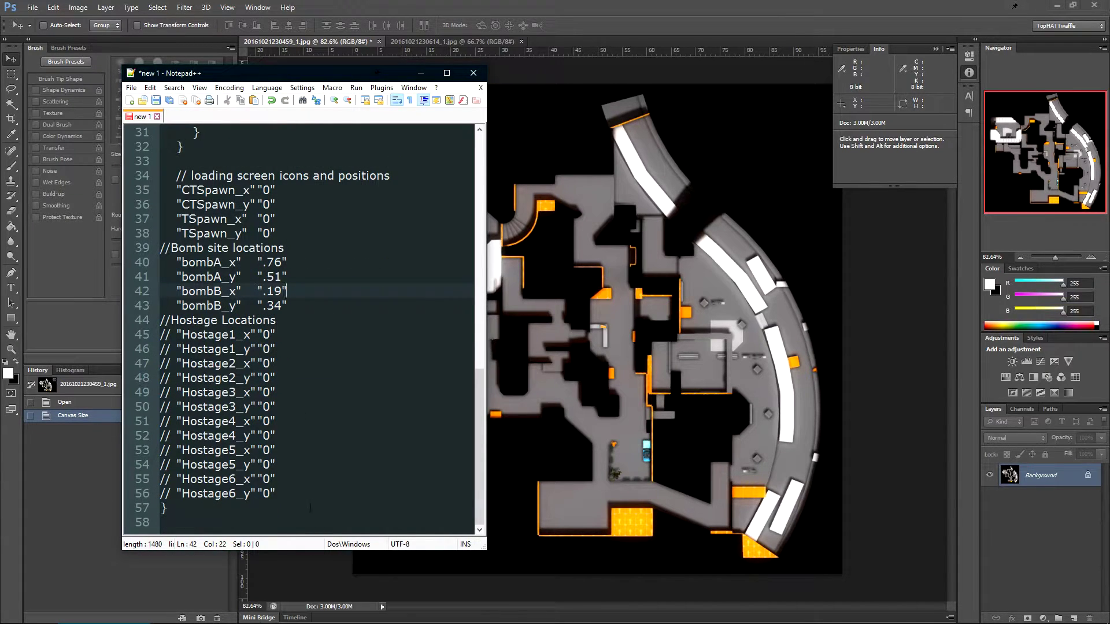
Step: Set CTSpawn_x to .48, CTSpawn_y to .31, TSpawn_x to .45 and TSpawn_y to .86 using percentage positions on the overview
drag(299, 497, 272, 334)
scroll(206, 349, up, 3)
click(646, 5)
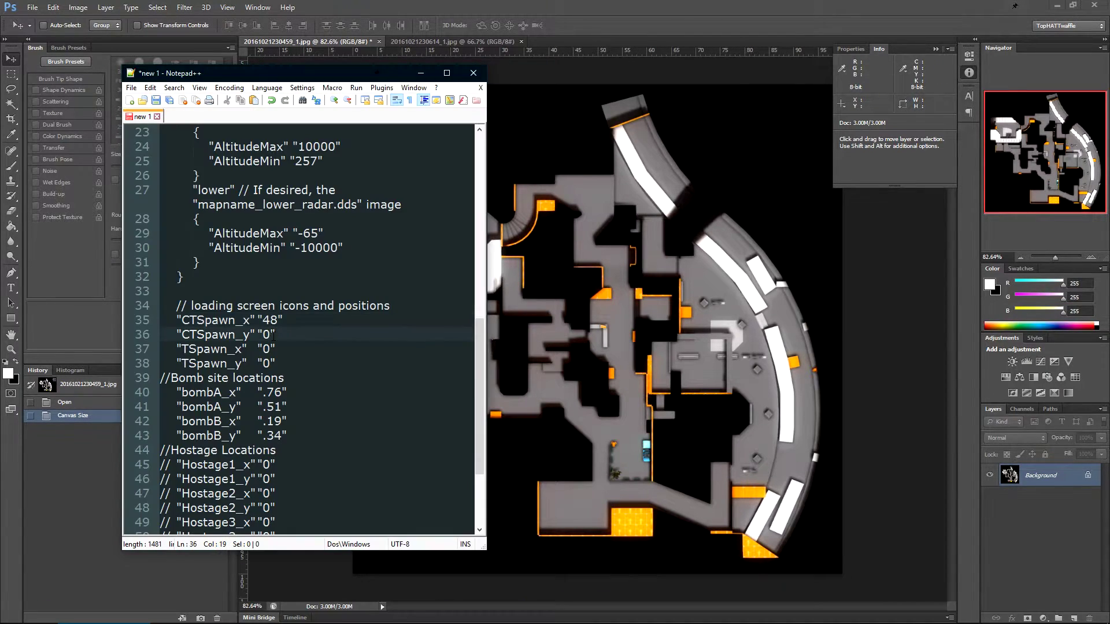
click(577, 512)
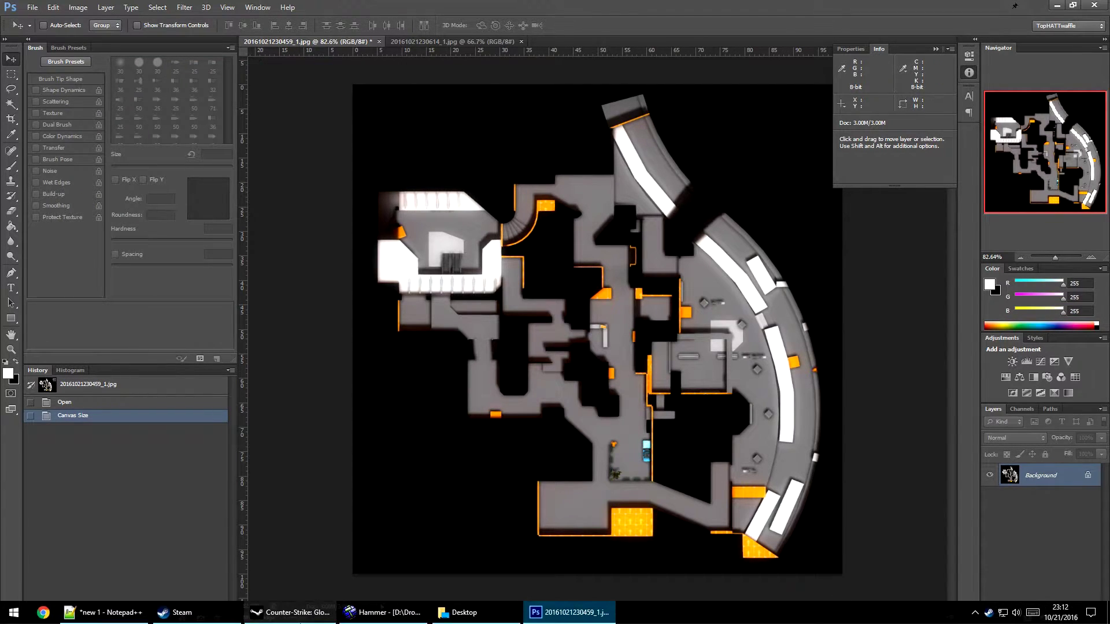
click(104, 612)
text(.456)
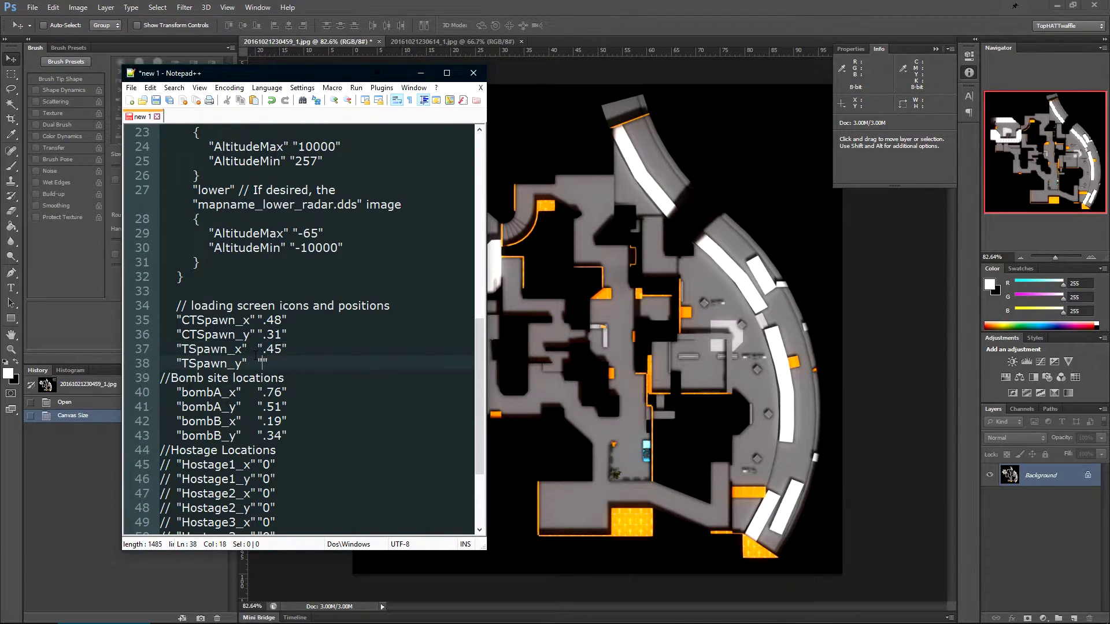
text(.86)
Step: Widen the text editor window and enter de_metro as the map name in the template's header and material path
drag(478, 347, 477, 242)
drag(485, 548, 915, 563)
scroll(284, 303, up, 2)
double_click(191, 219)
text(de_metro)
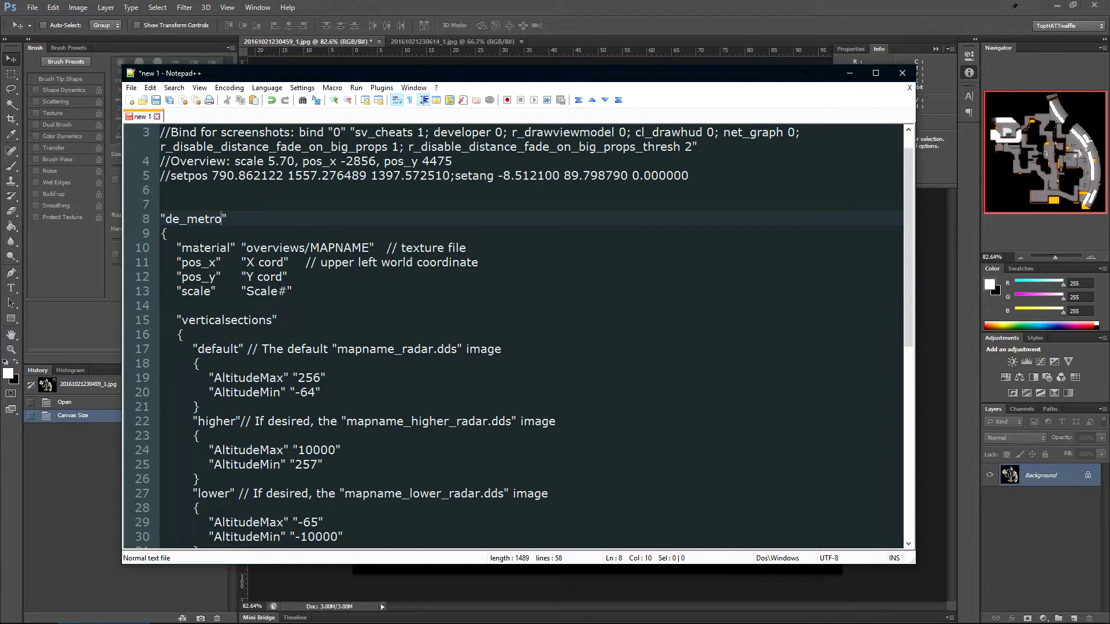
double_click(341, 248)
text(de_metro)
Step: Set the scale to 5.7, taken from the overview comment line above the template
double_click(214, 263)
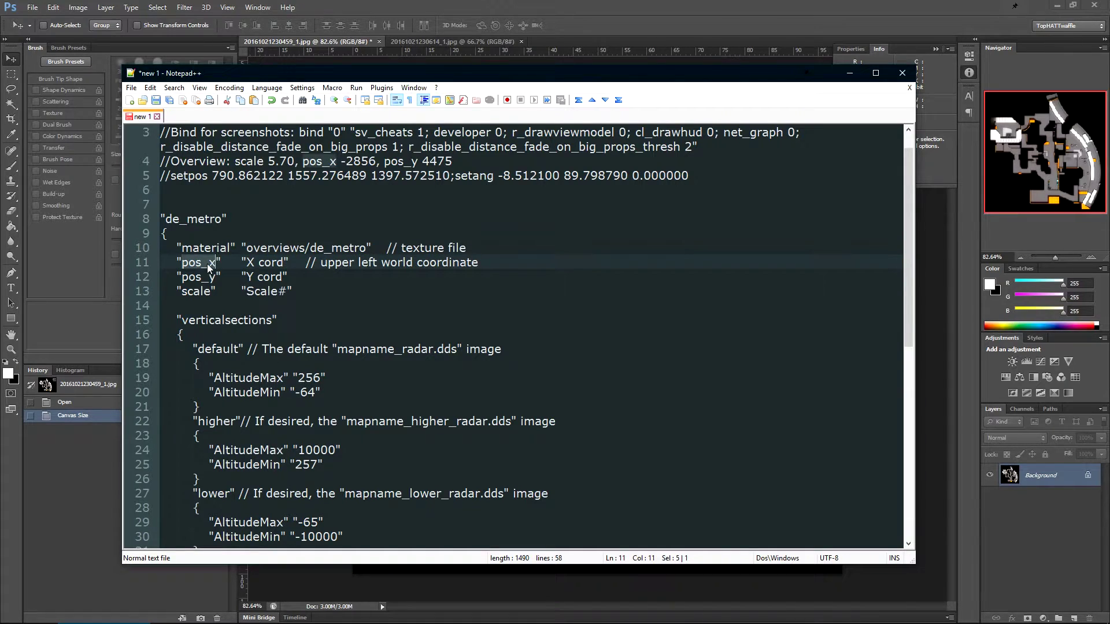
drag(182, 276, 202, 277)
click(193, 292)
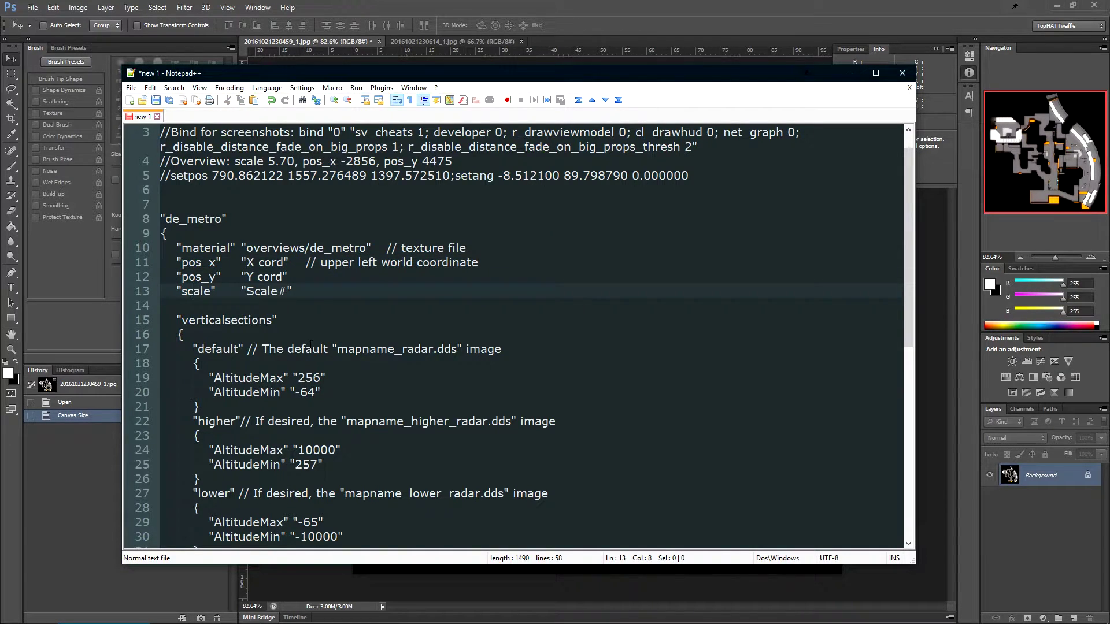
drag(454, 161, 171, 161)
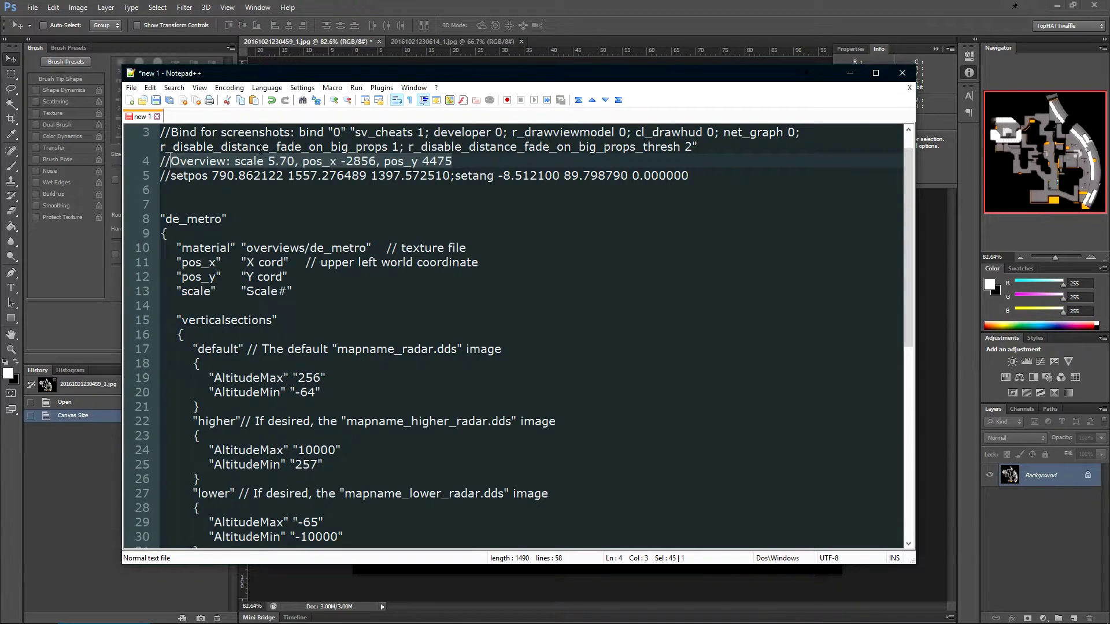
double_click(260, 292)
key(Delete)
key(Delete)
text(5.7)
Step: Replace the pos_x placeholder with -2856
key(Up)
key(Up)
key(Delete)
key(Delete)
key(Delete)
key(BackSpace)
key(BackSpace)
key(BackSpace)
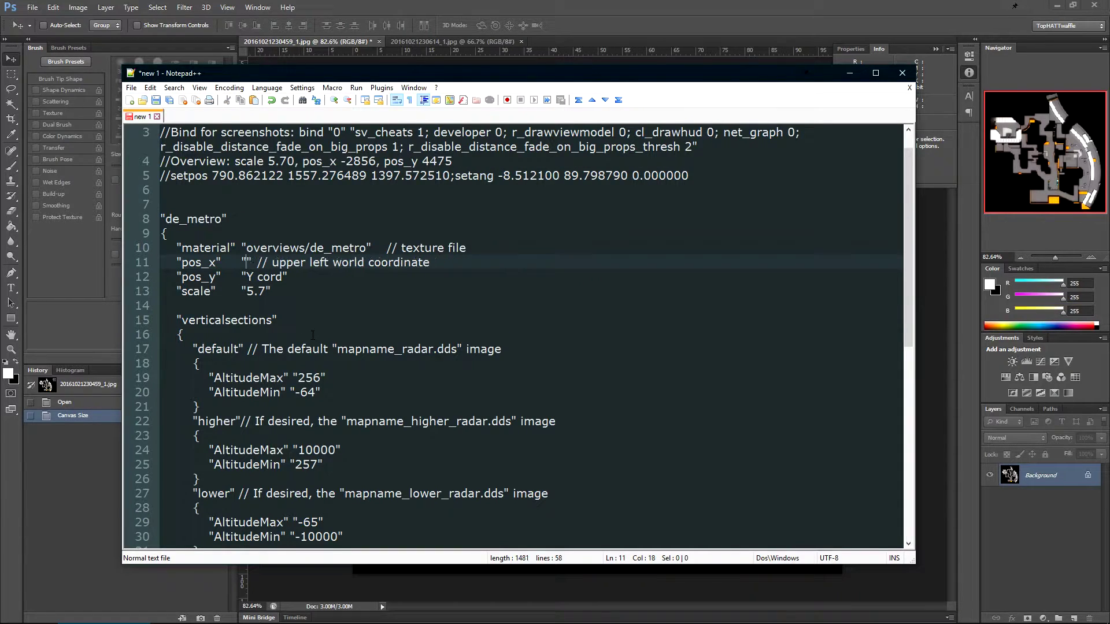
text(-2856)
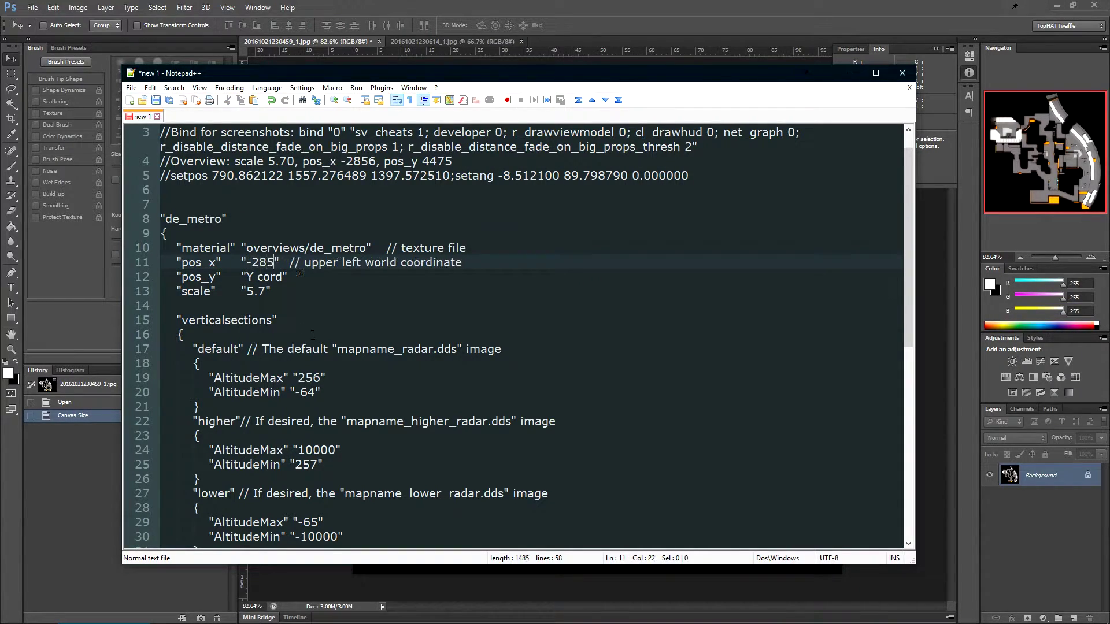
Step: Replace the pos_y placeholder with 4475
key(Down)
key(Delete)
key(BackSpace)
key(BackSpace)
key(BackSpace)
key(BackSpace)
key(BackSpace)
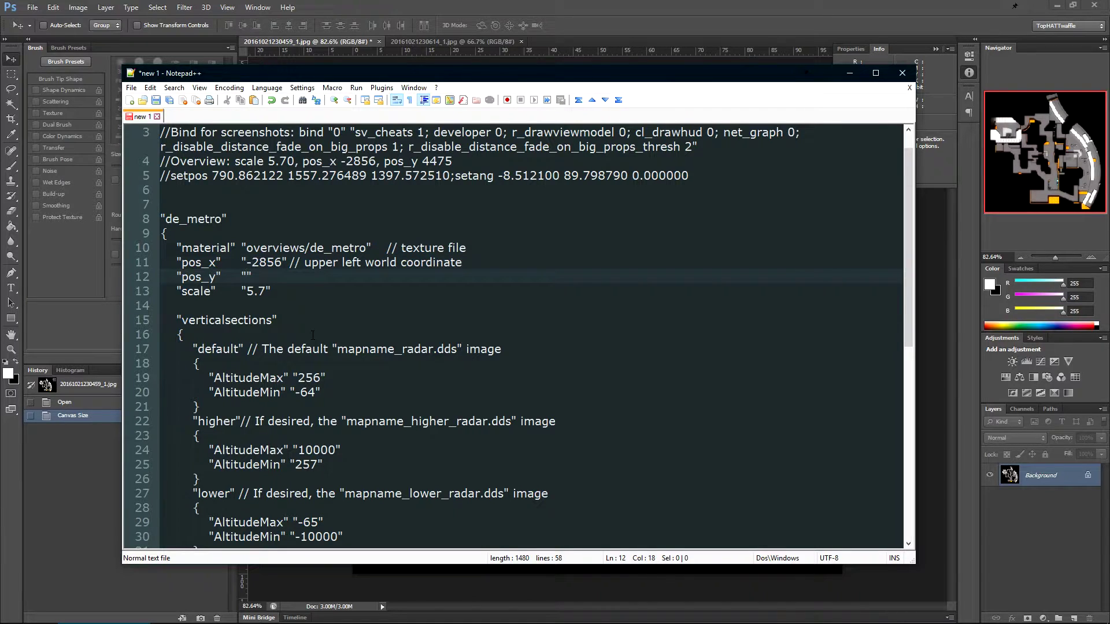
text(4475)
Step: Start saving the radar file and browse to Counter-Strike Global Offensive\csgo\resource\overviews in the Steam common folder
click(155, 100)
click(387, 364)
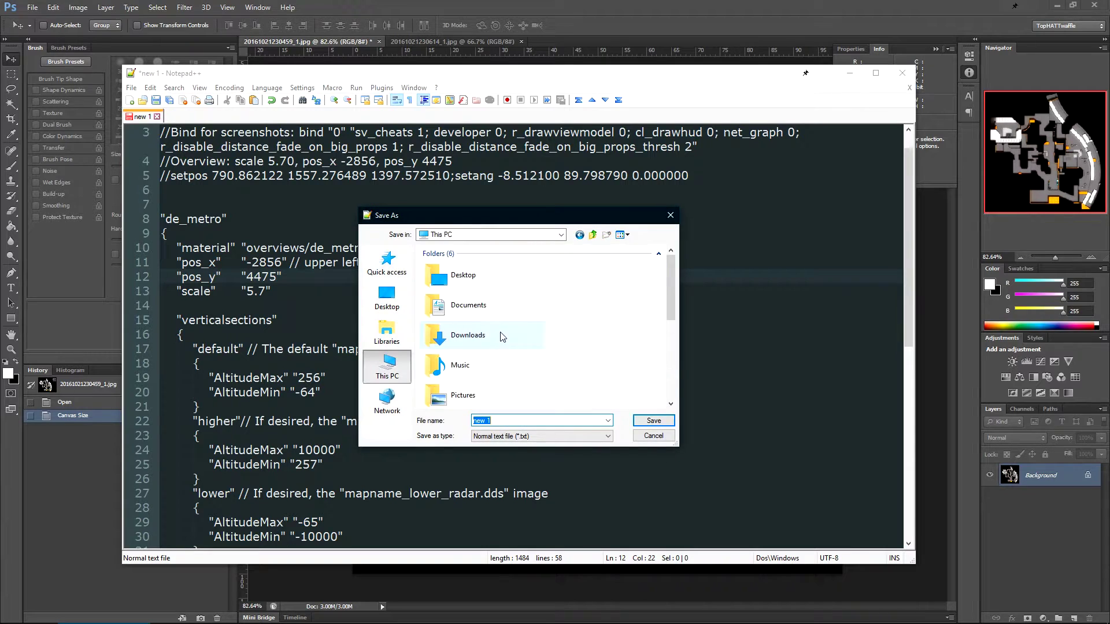
scroll(508, 339, down, 5)
double_click(483, 272)
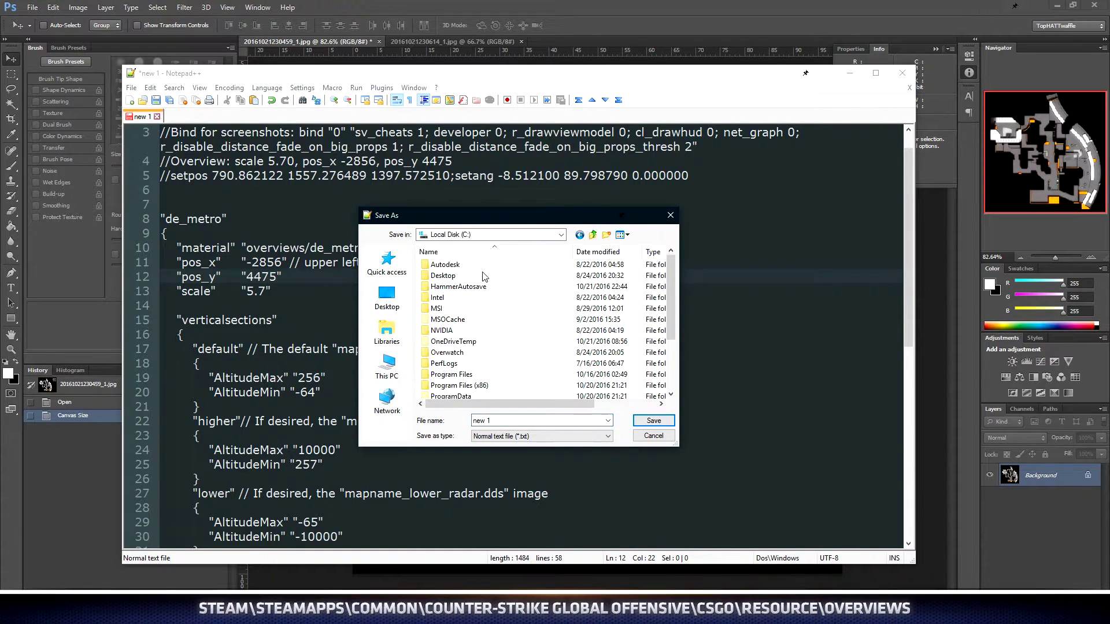
double_click(469, 354)
key(s)
double_click(459, 351)
double_click(459, 352)
double_click(457, 268)
double_click(456, 280)
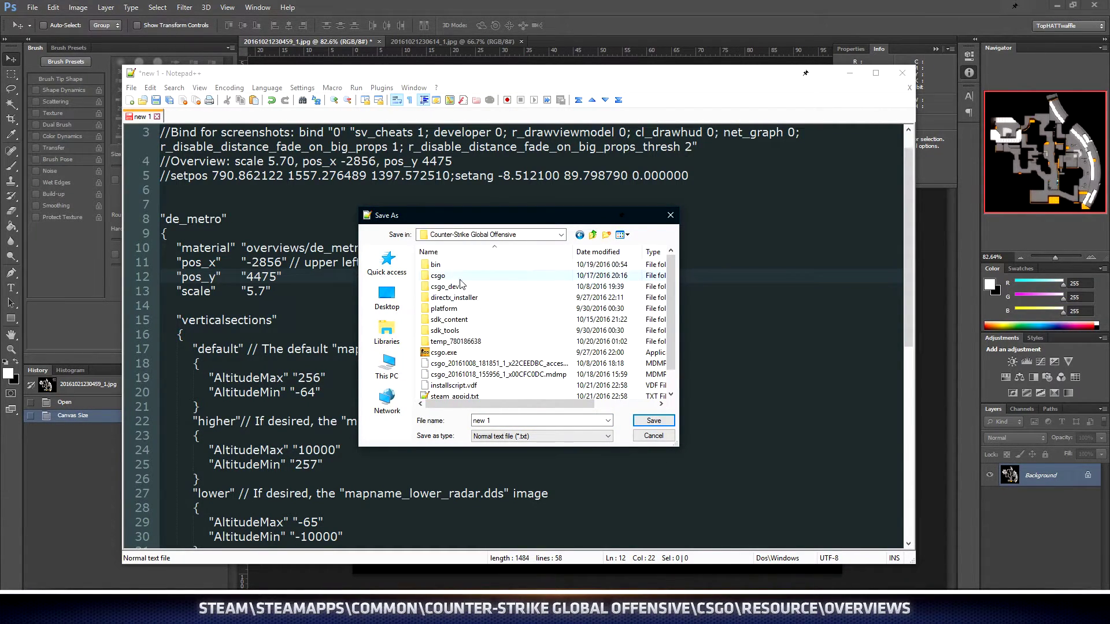
double_click(456, 277)
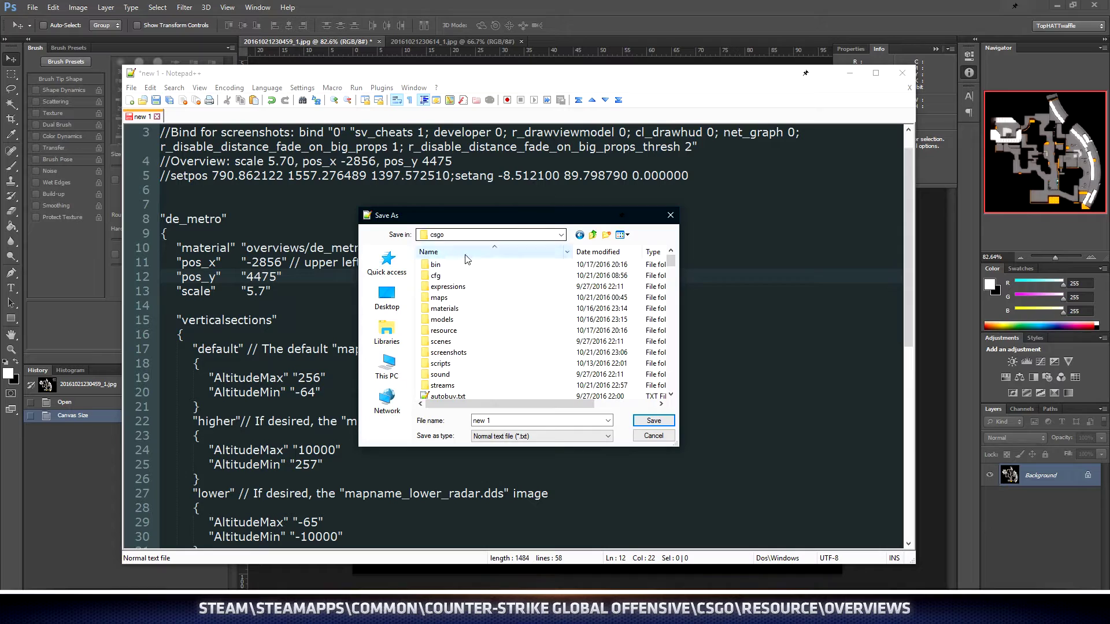
double_click(457, 334)
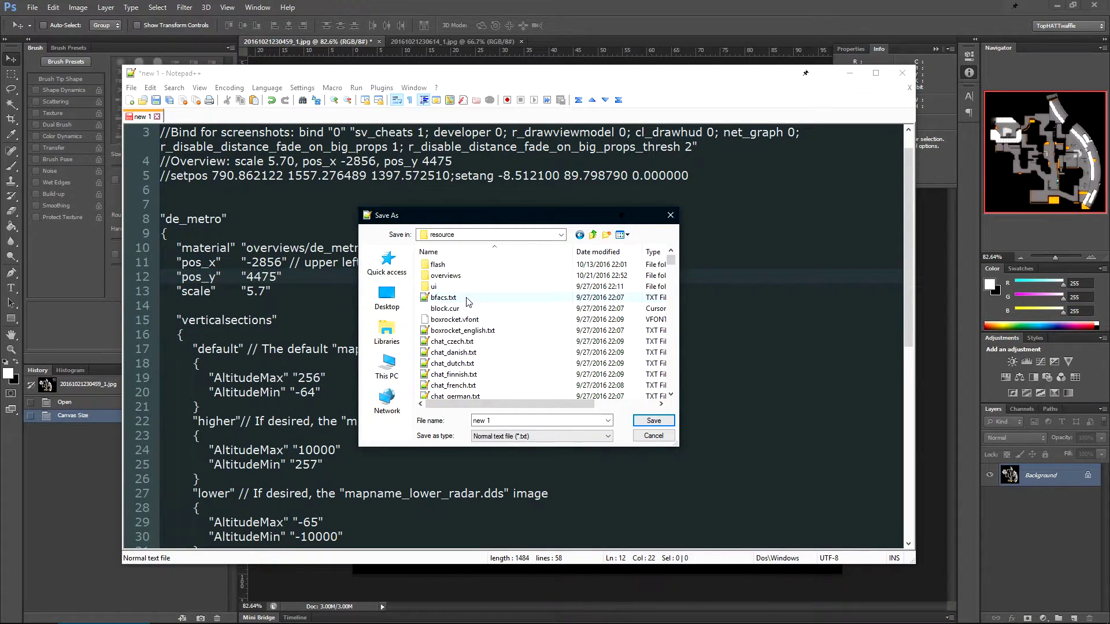
double_click(469, 278)
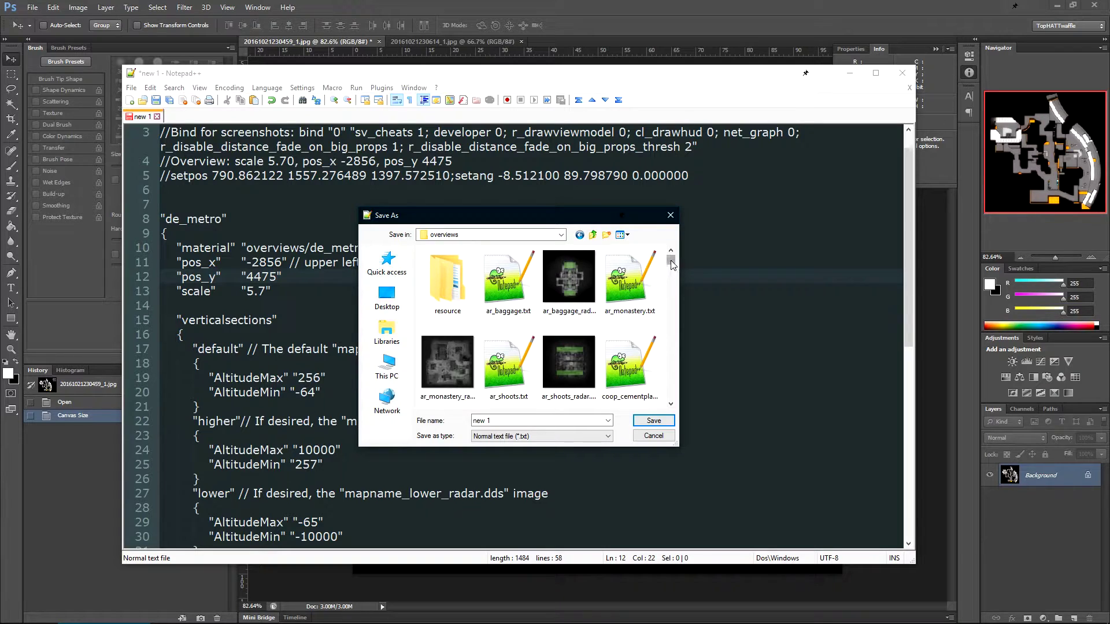
Step: Save the radar text file as de_metro in the overviews folder
drag(674, 280, 662, 261)
click(510, 420)
text(de_metro)
click(654, 421)
Step: Delete the "higher" block from the verticalsections of de_metro.txt, keeping the default and lower blocks
drag(910, 160, 911, 194)
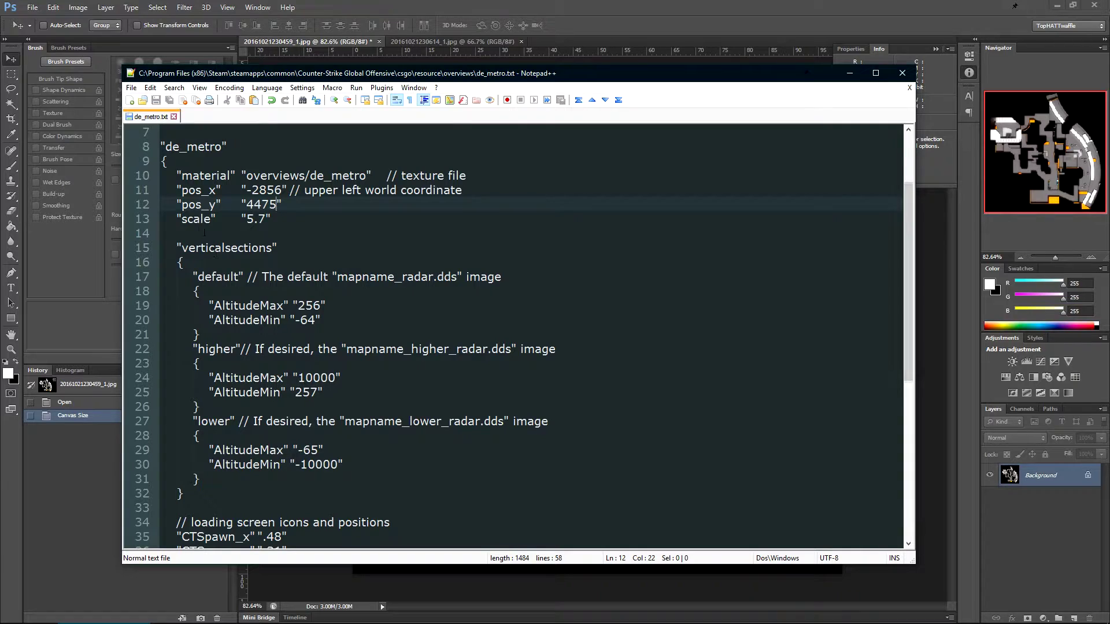
drag(225, 334, 191, 278)
click(267, 334)
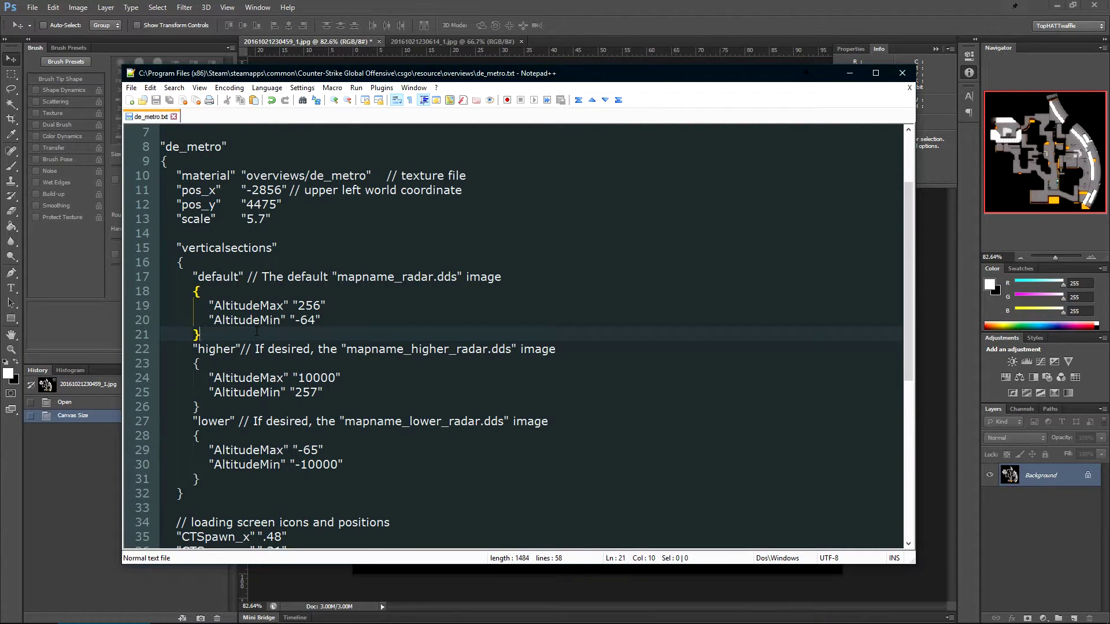
drag(193, 275, 340, 330)
click(338, 331)
drag(338, 276, 407, 277)
drag(197, 349, 236, 349)
drag(163, 421, 162, 349)
key(Delete)
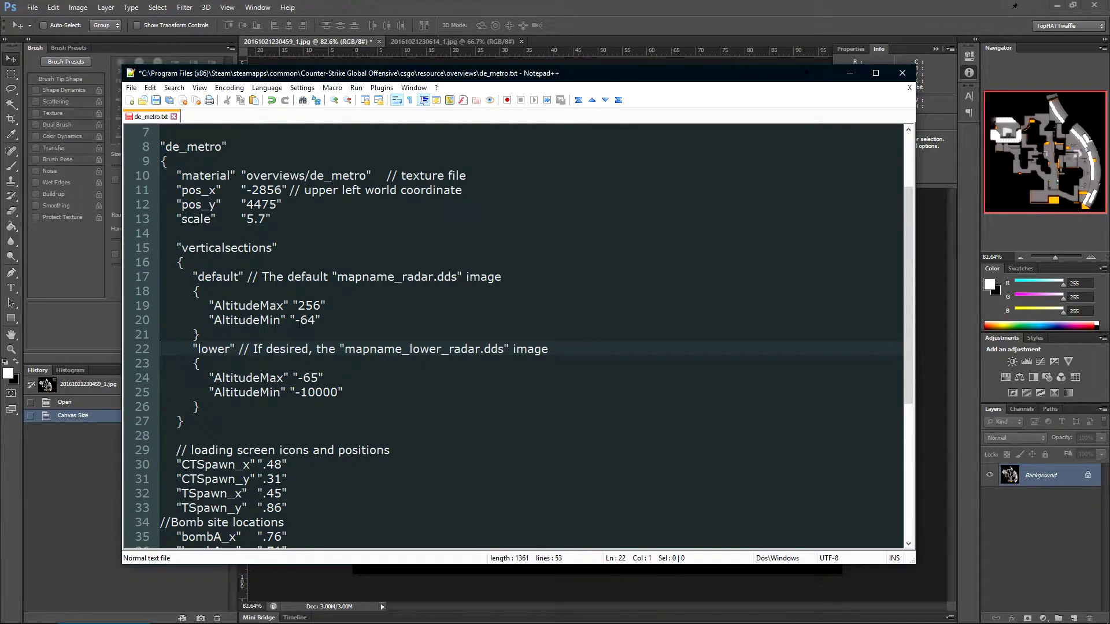
click(344, 317)
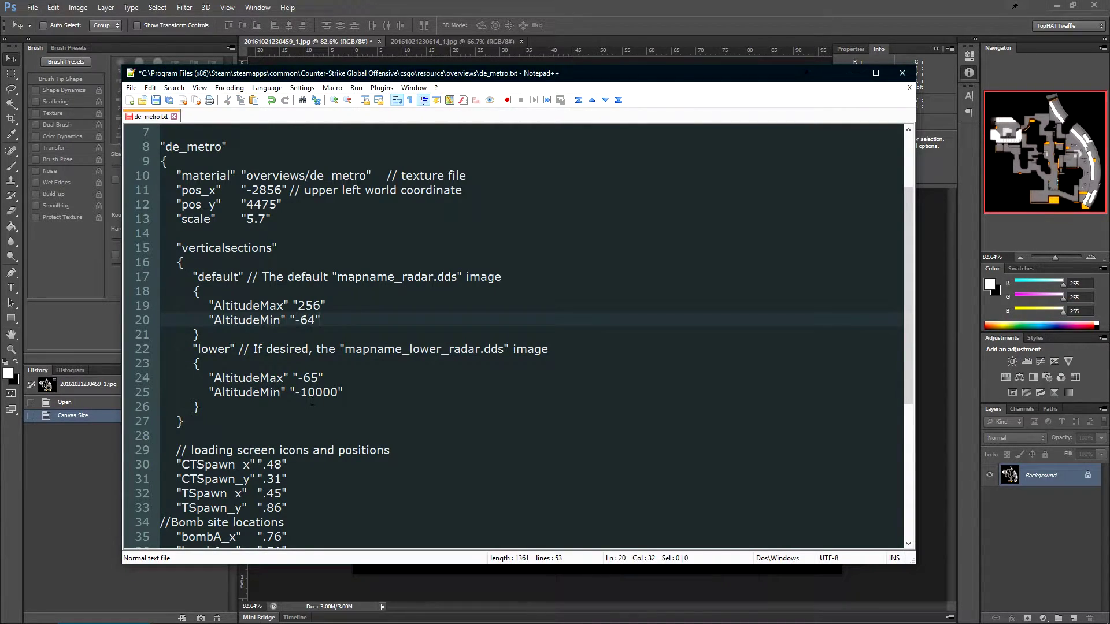
Step: Switch to Hammer and pick the tools/toolsskip texture by filtering the texture browser for skip
click(376, 613)
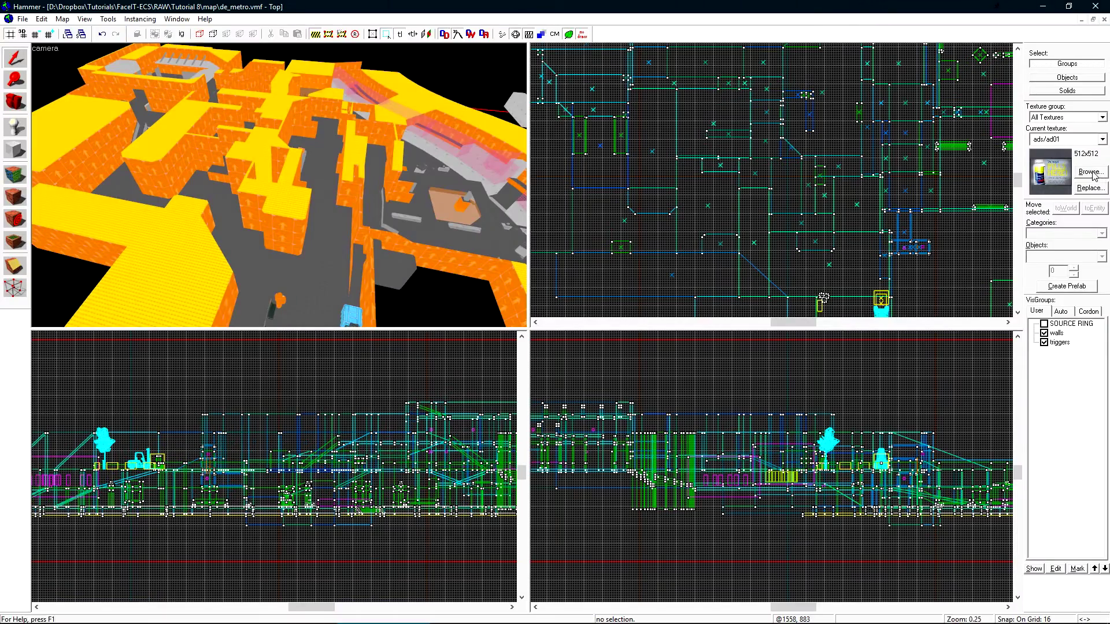
click(1091, 172)
text(skip)
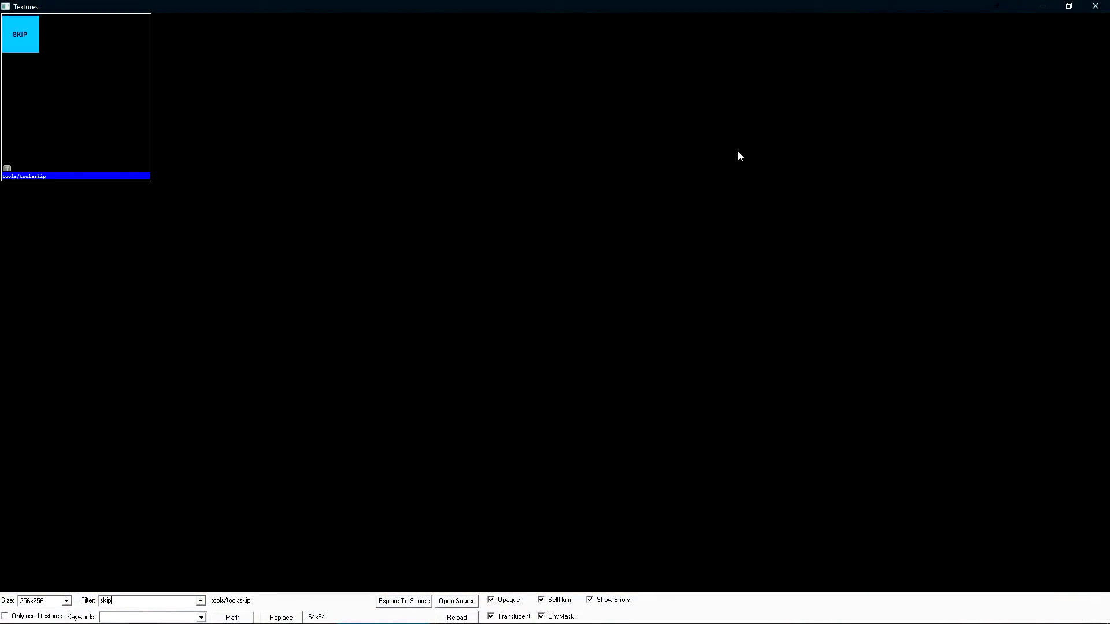
double_click(101, 95)
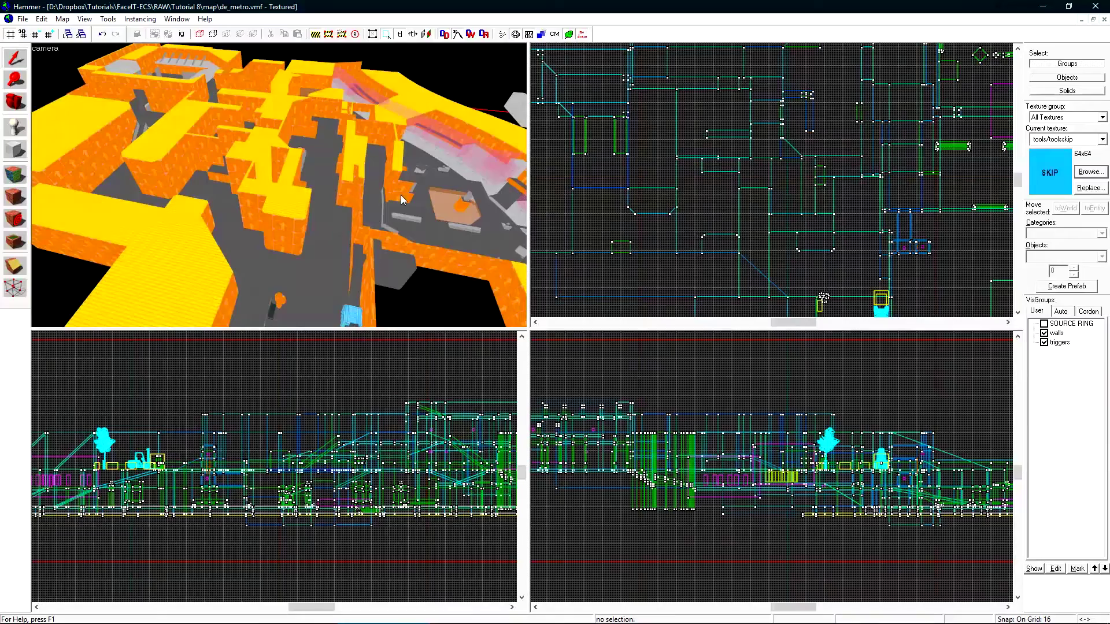
Step: Create a skip-textured block about 6112 by 5632 units and 16 units thick covering the whole map in the top view
key(z)
key(z)
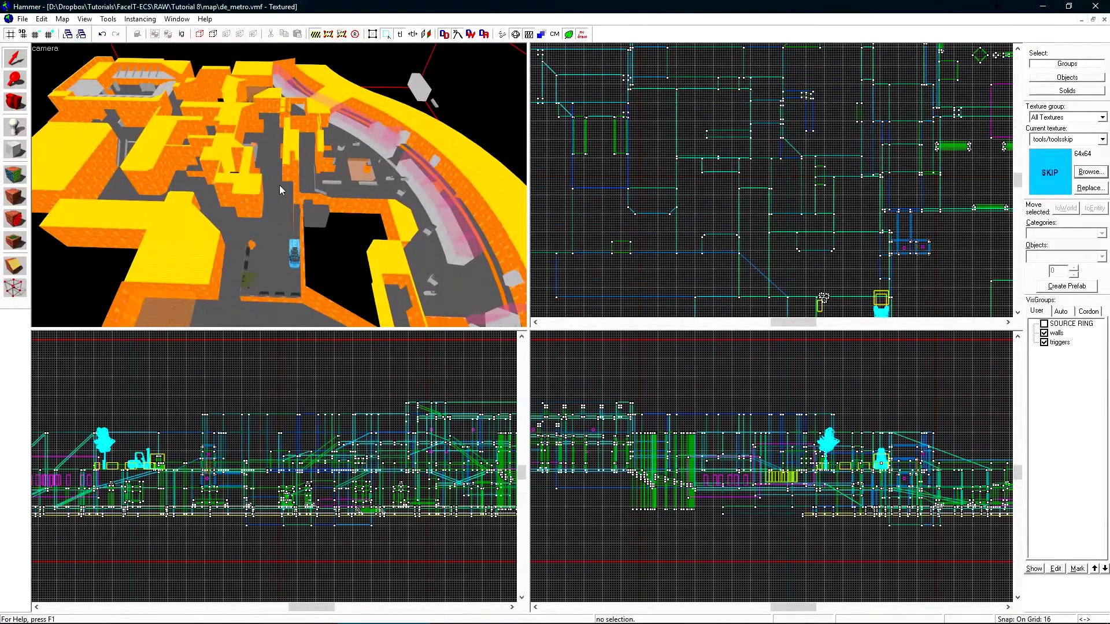
scroll(781, 198, down, 8)
key(shift+b)
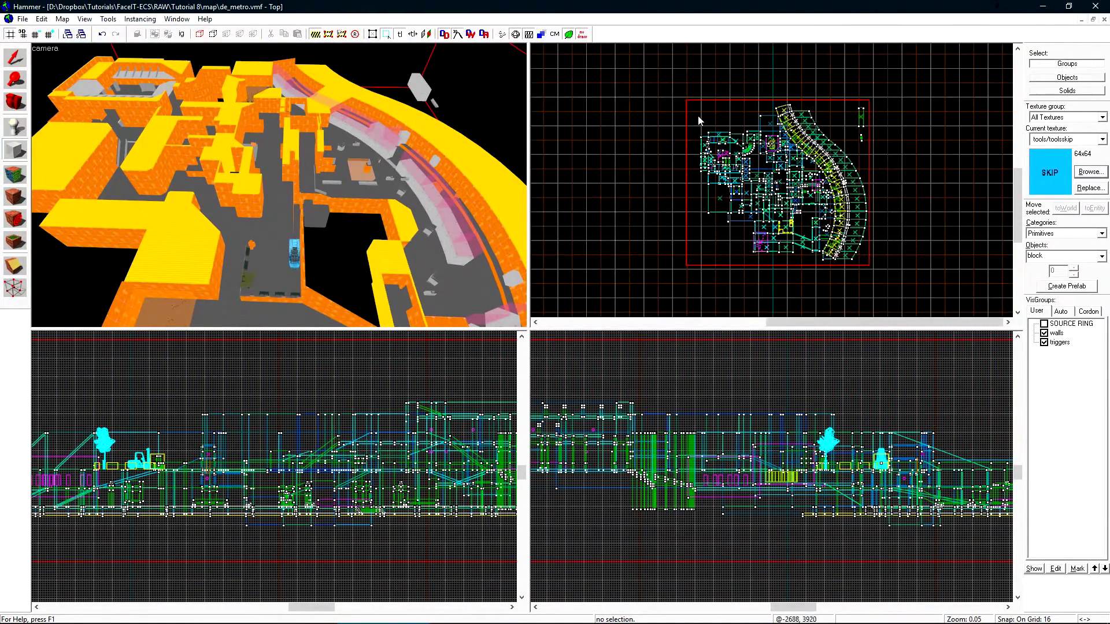
scroll(699, 115, up, 2)
drag(694, 103, 923, 308)
scroll(842, 211, down, 1)
key(Return)
Step: Move the skip block down 16 units in the front view, placing its top at height 0
scroll(230, 521, up, 9)
key(shift+s)
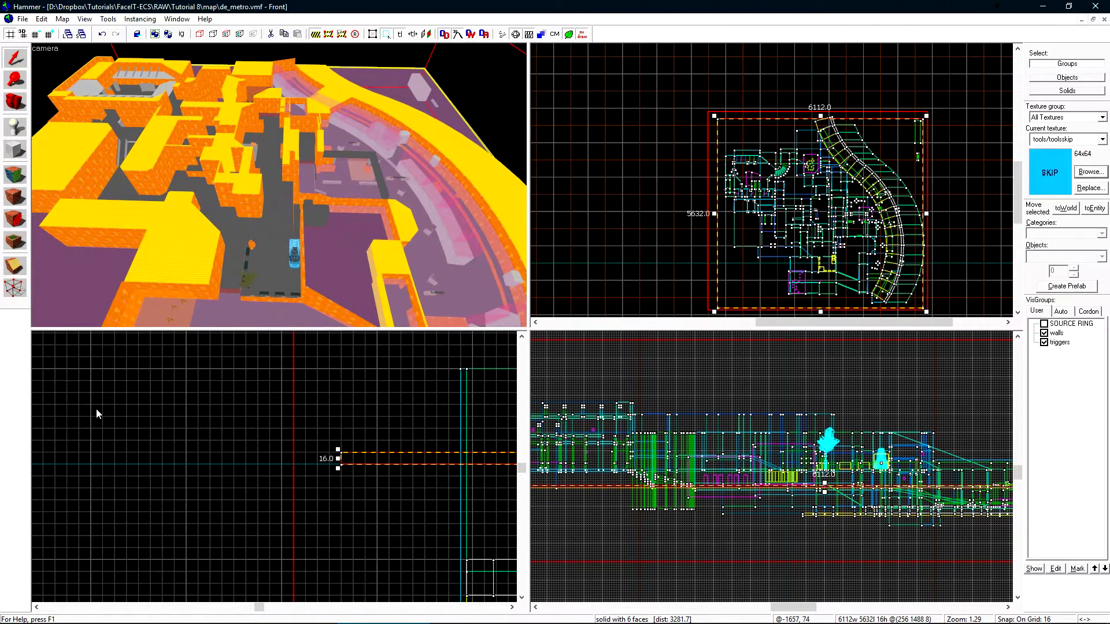
scroll(273, 473, up, 6)
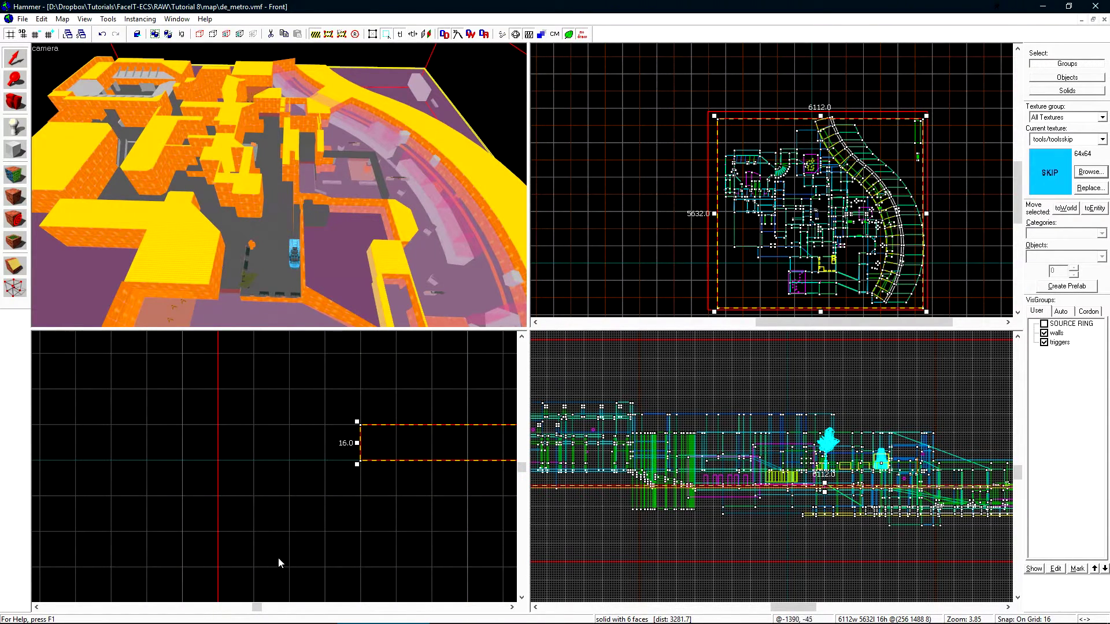
drag(372, 452, 380, 488)
Step: Fly through the map in the 3D view and examine where the skip block's height divides the upper and lower levels
key(z)
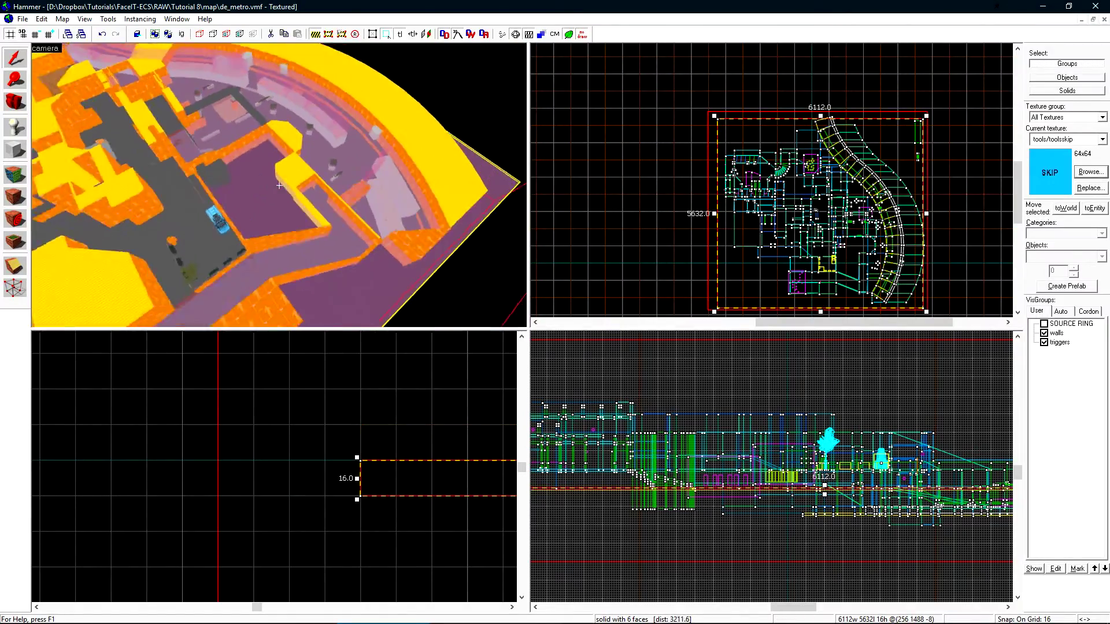
key(w)
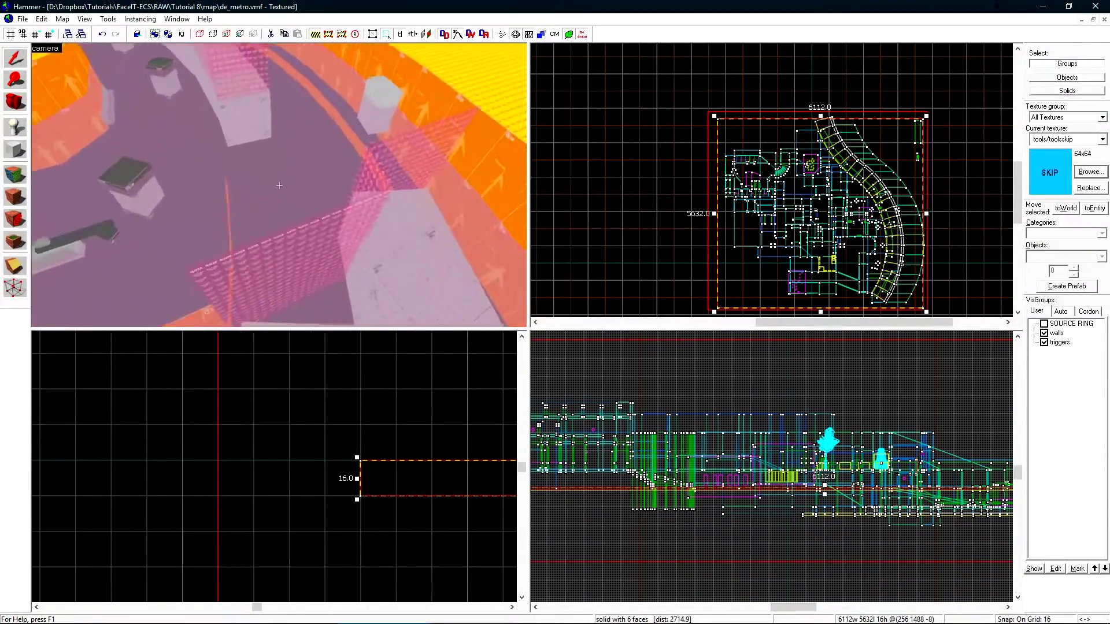
key(z)
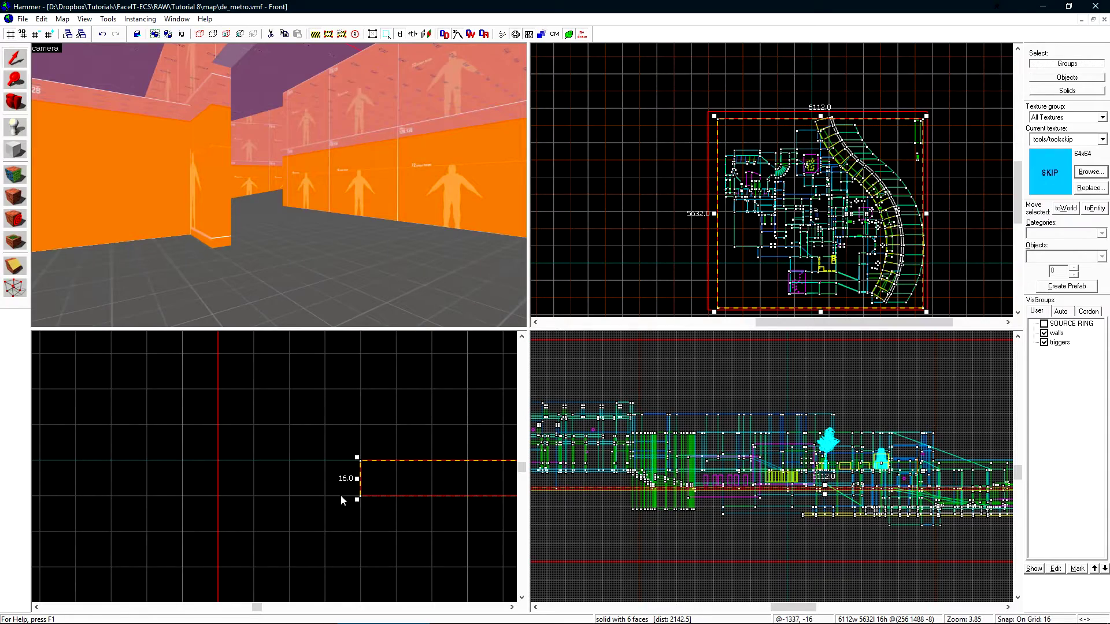
key(z)
key(s)
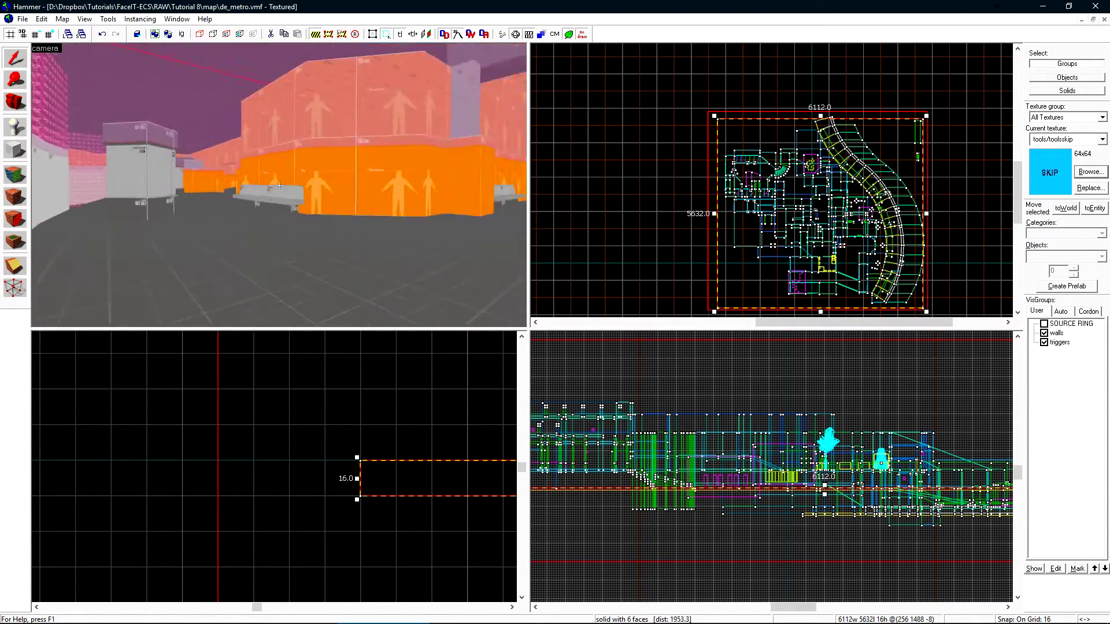
key(w)
key(z)
scroll(313, 441, down, 5)
scroll(312, 452, up, 6)
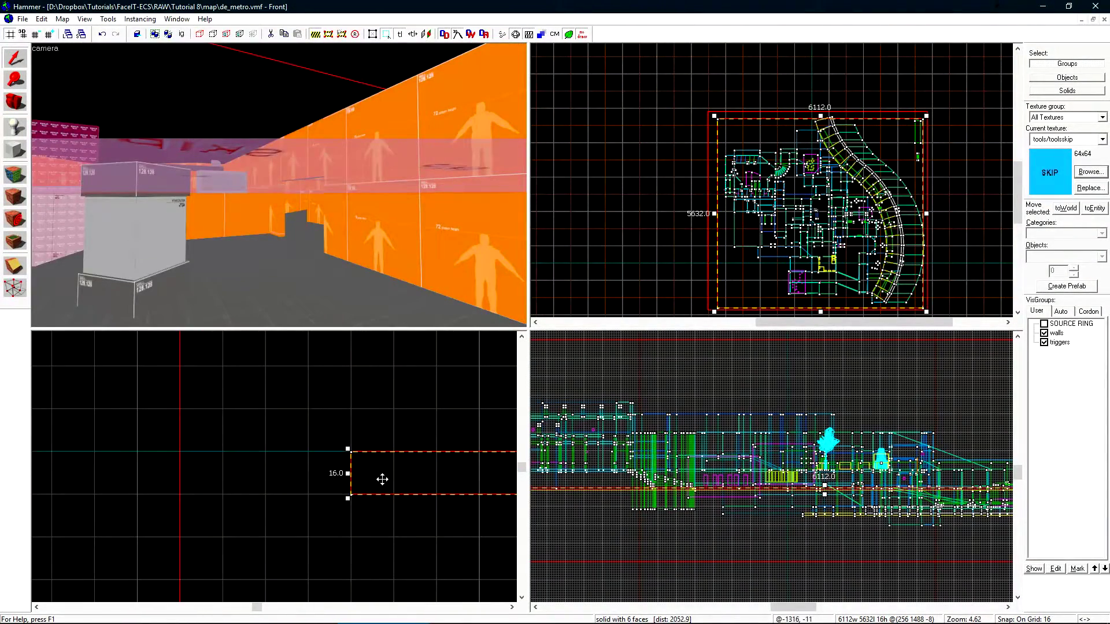
Step: Switch to de_metro.txt in Notepad++ and set the default section's AltitudeMin to -15 and the lower section's AltitudeMax to -16
mouse_move(226, 623)
click(118, 622)
click(107, 613)
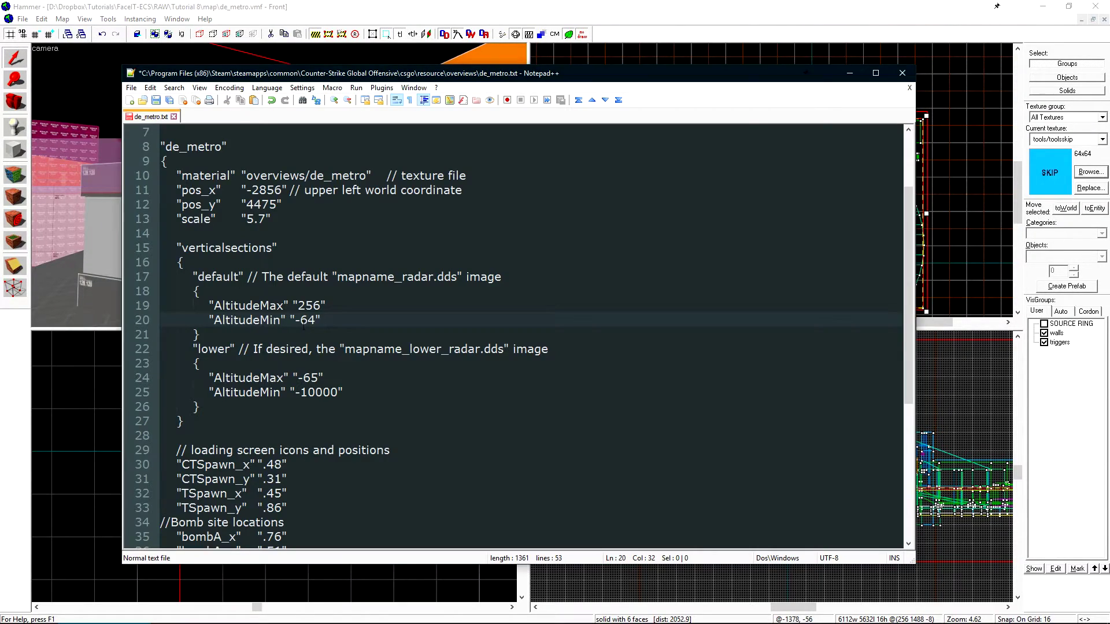
double_click(306, 321)
text(15)
double_click(309, 379)
text(16)
Step: Set the default section's AltitudeMax to 10000 and save the radar text file
double_click(312, 305)
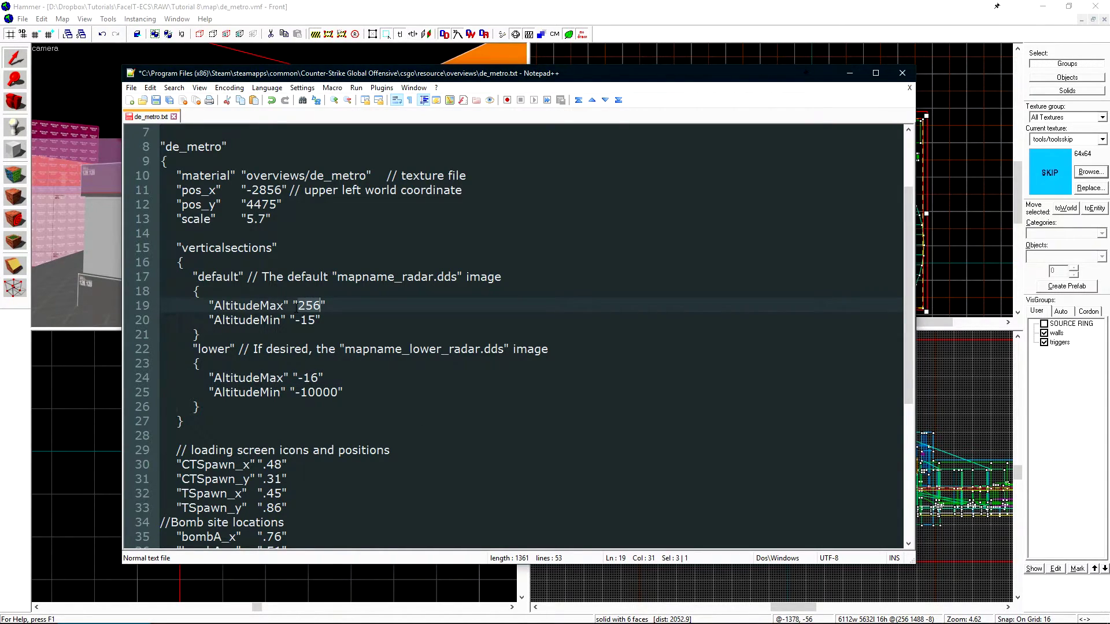
text(10000)
click(158, 103)
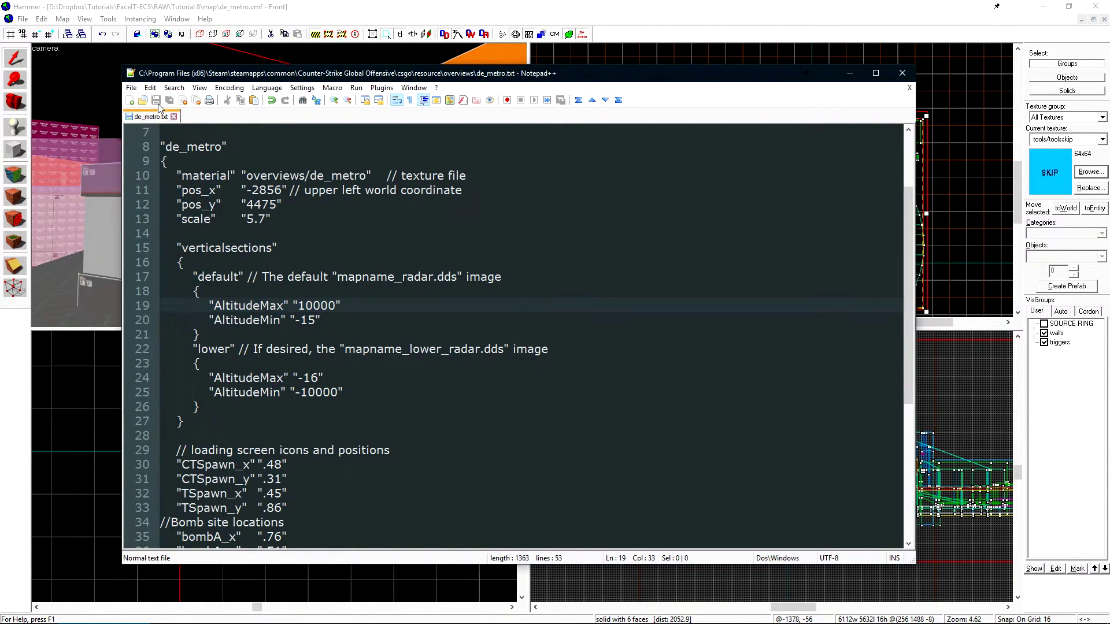
Step: Switch to Photoshop and nudge the blue area on Layer 3 of the upper overview slightly upward
click(570, 612)
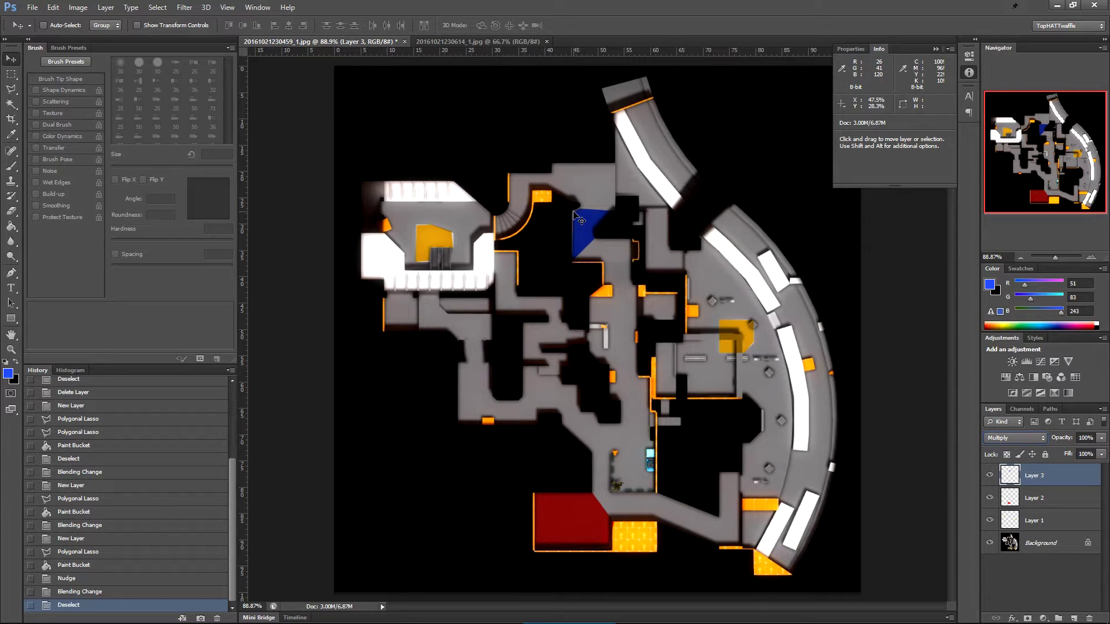
key(Up)
alt+scroll(772, 439, up, 3)
alt+scroll(740, 423, down, 2)
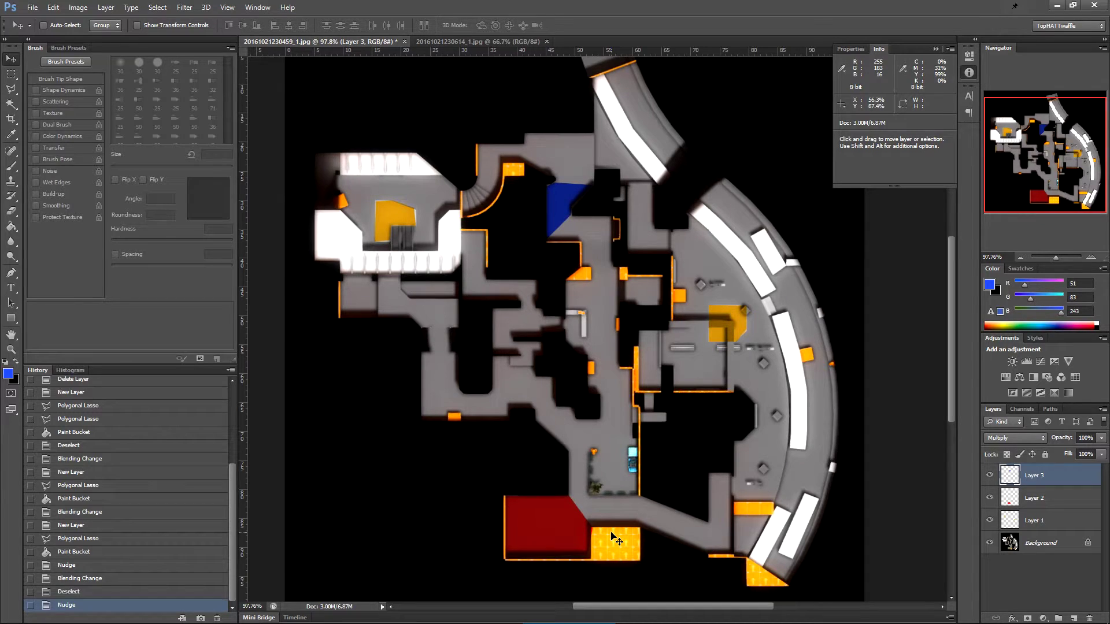
alt+scroll(615, 540, down, 2)
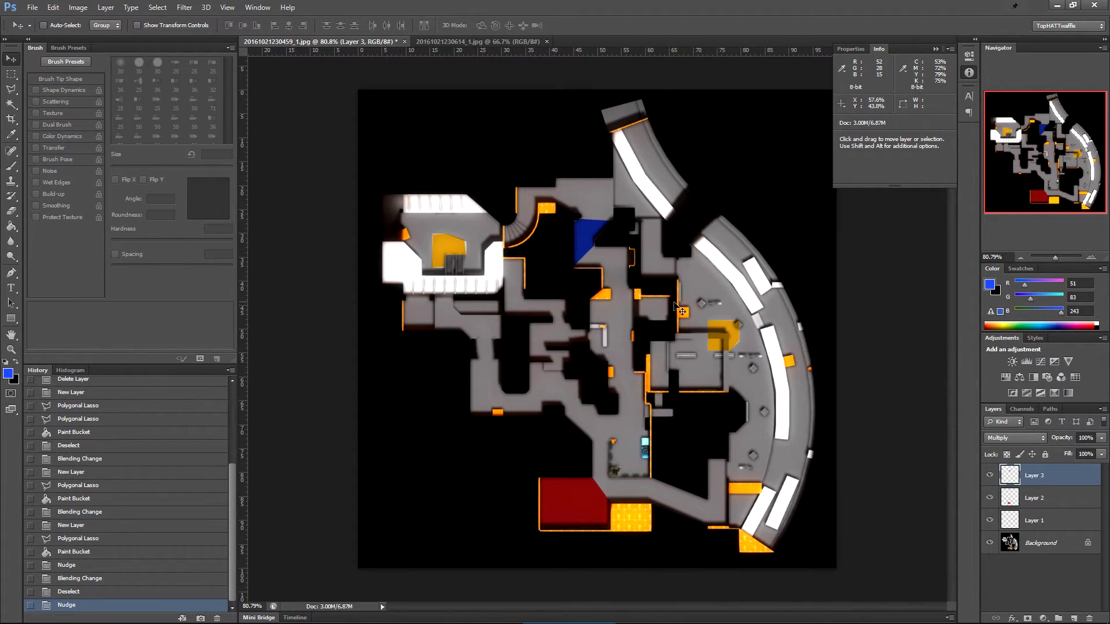
click(453, 40)
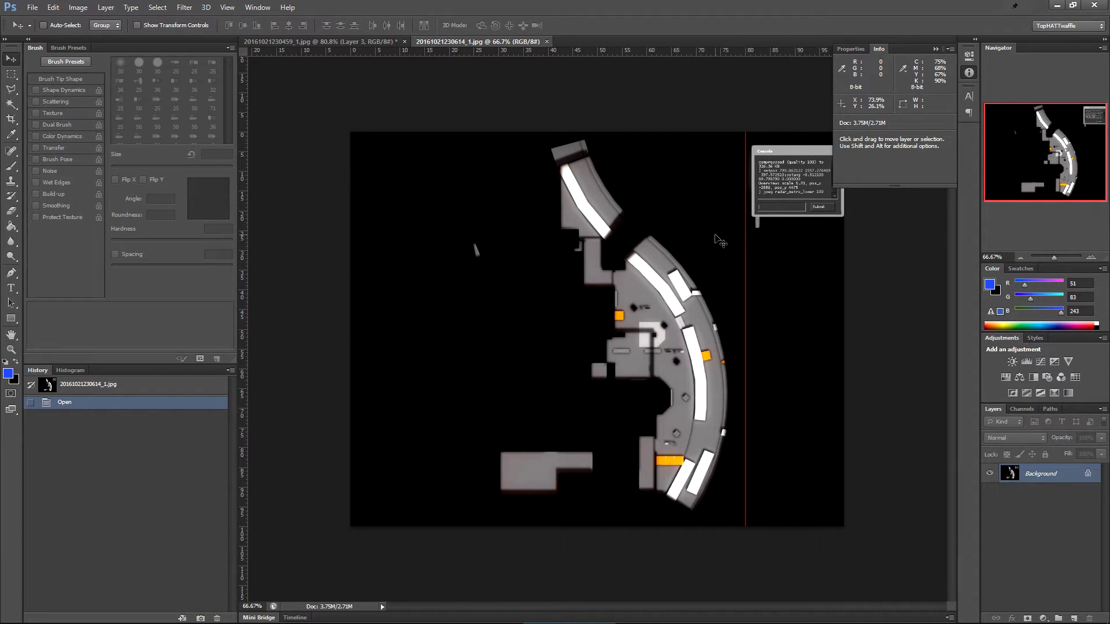
key(alt)
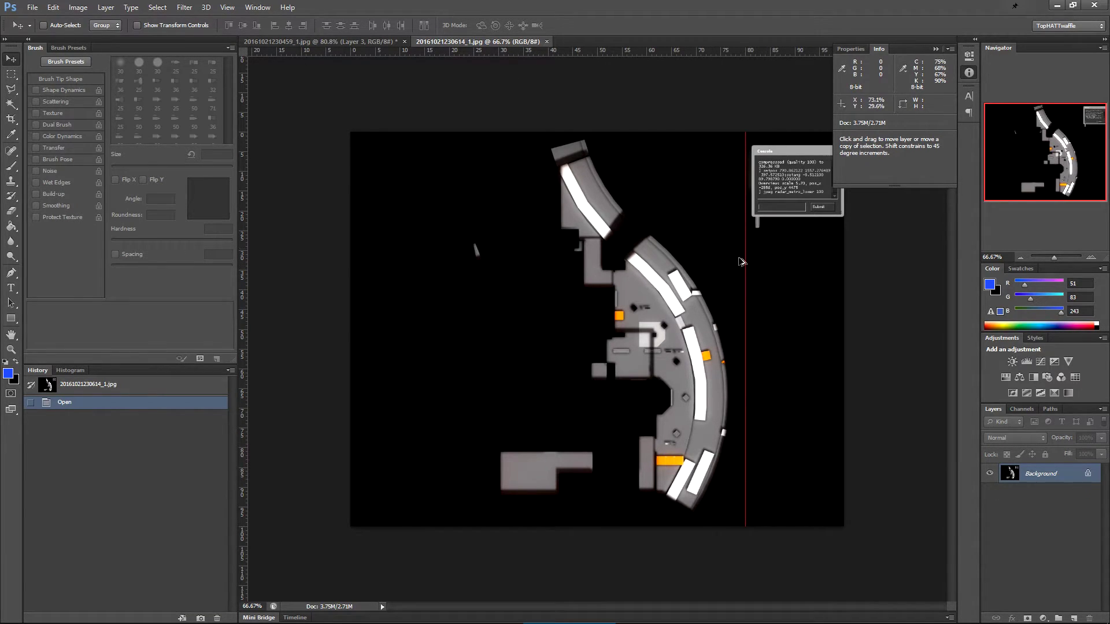
key(ctrl+alt+c)
click(711, 344)
click(766, 283)
click(762, 296)
text(1024)
click(833, 233)
Step: Convert the lower overview's background into a regular layer named Layer 0
double_click(1064, 474)
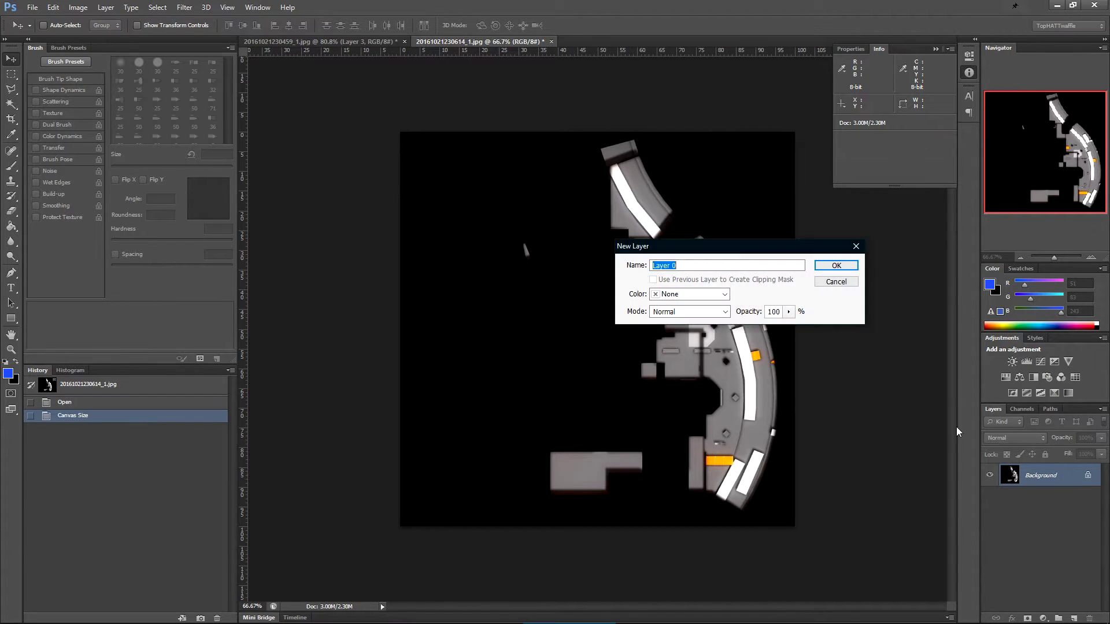
click(822, 269)
alt+scroll(673, 321, up, 5)
alt+scroll(673, 321, down, 4)
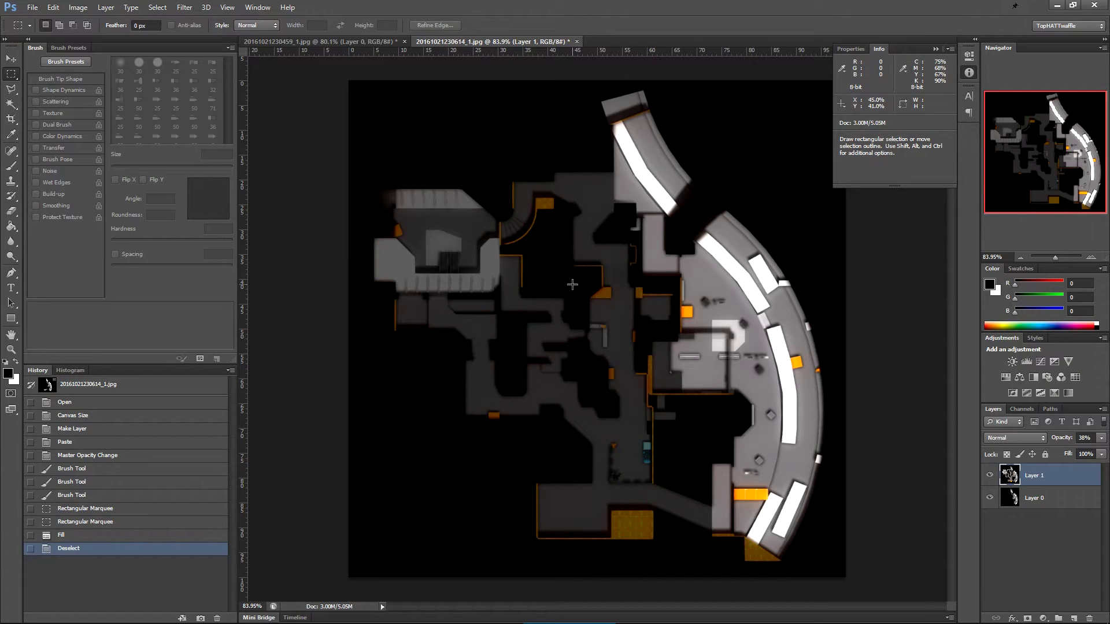
key(v)
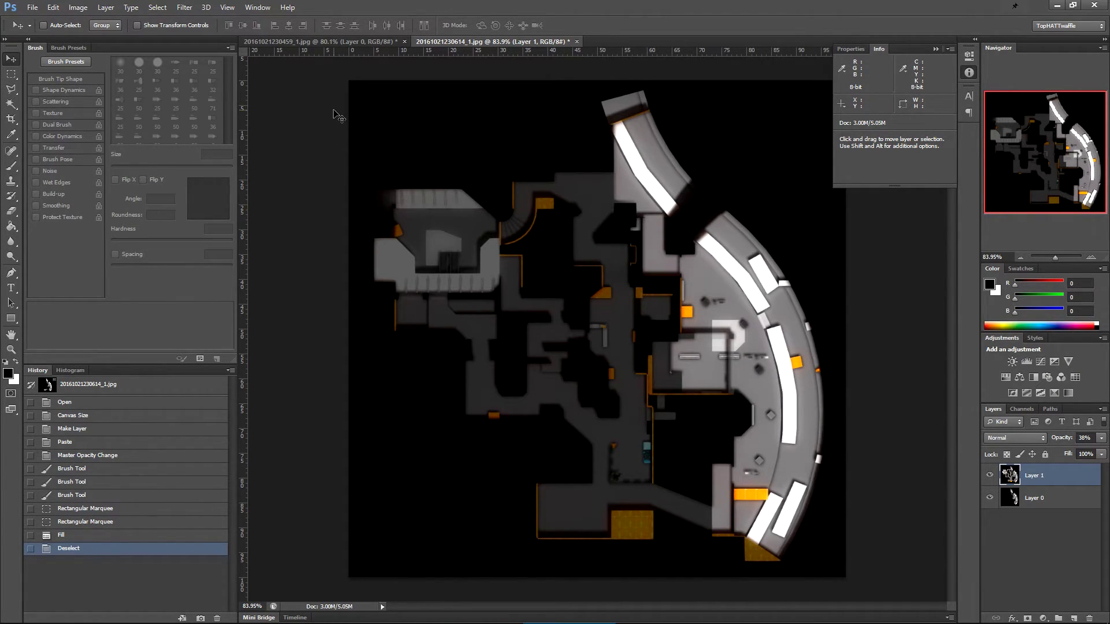
Step: Save the upper overview image to the desktop in D3D/DDS format under the name de_metro_radar
key(ctrl+shift+s)
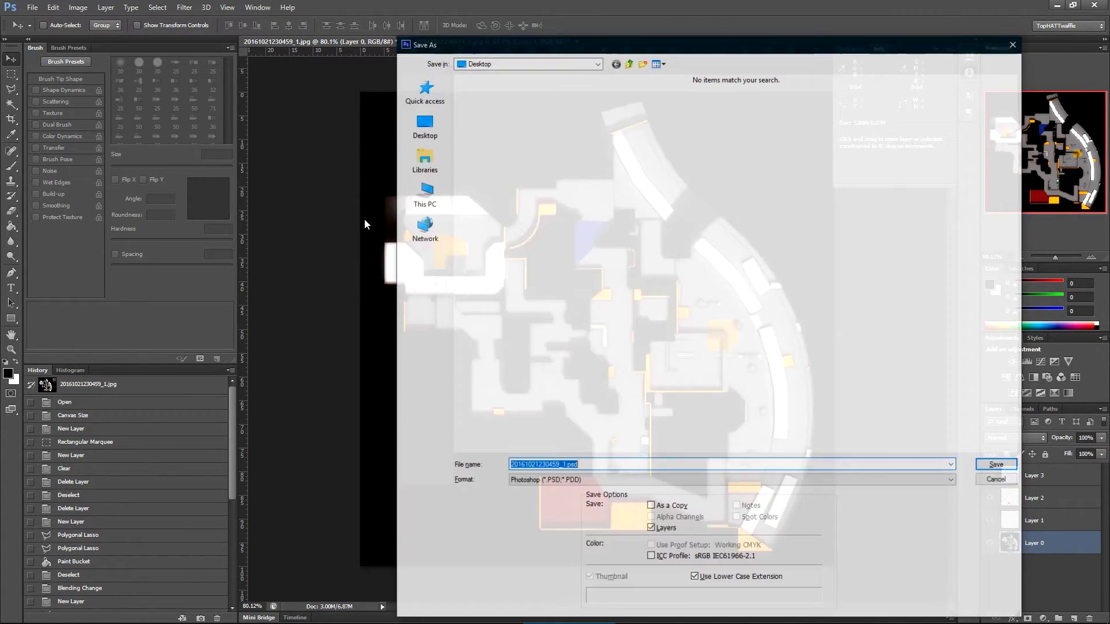
drag(479, 46, 429, 45)
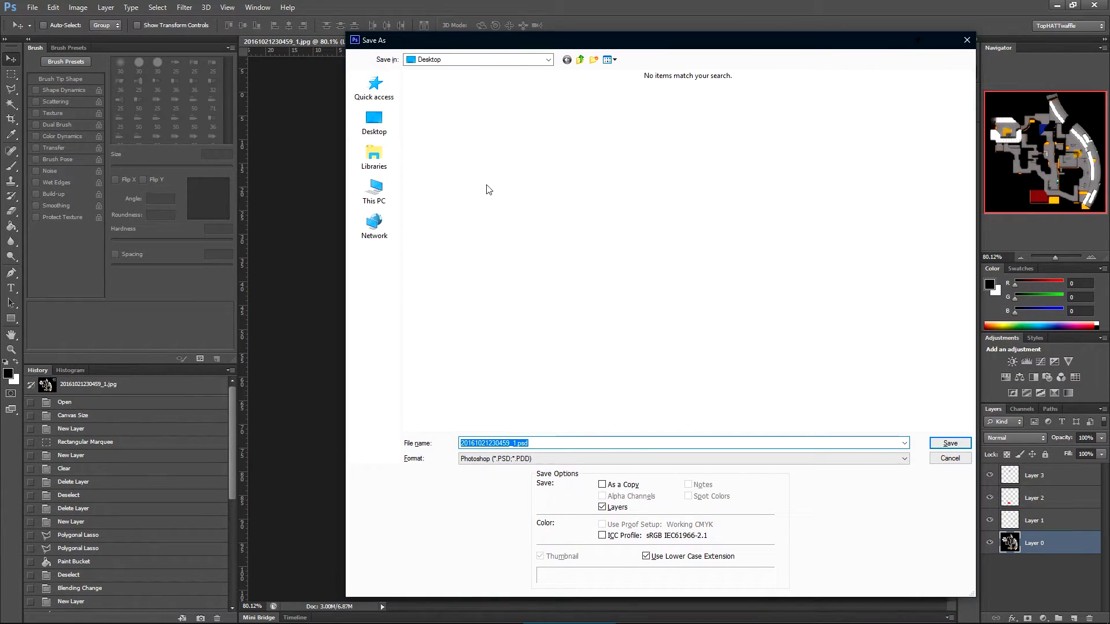
click(538, 461)
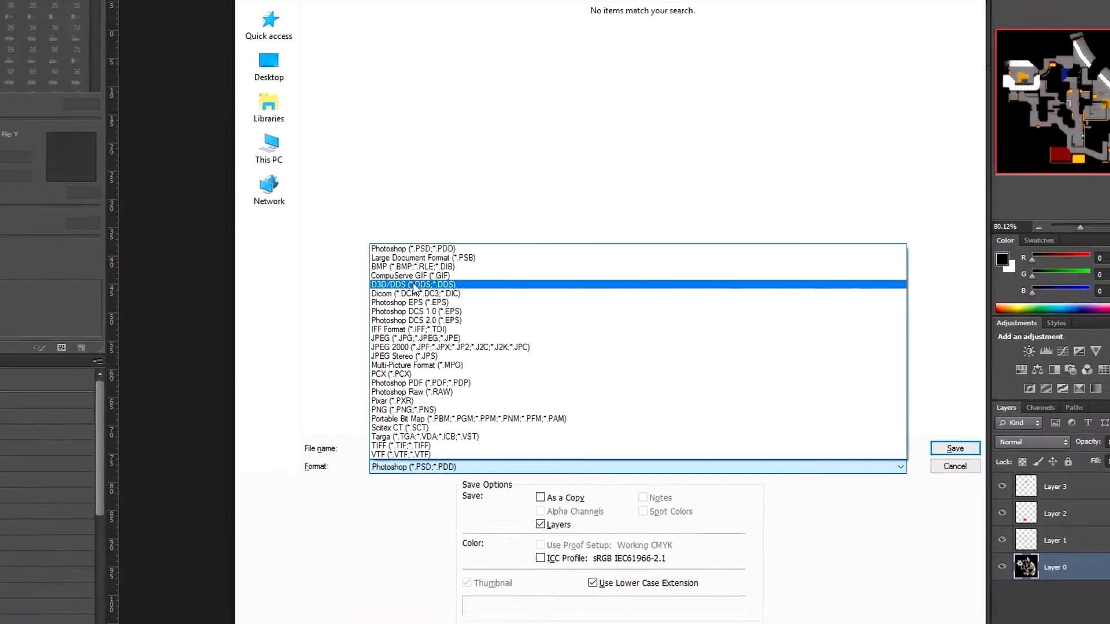
click(196, 240)
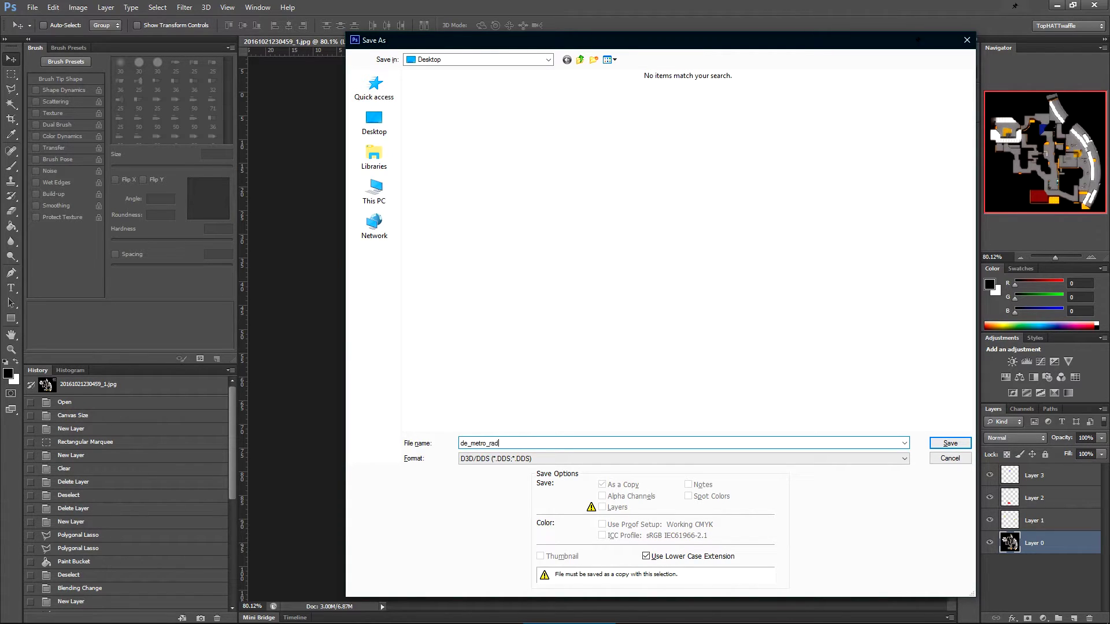
click(957, 446)
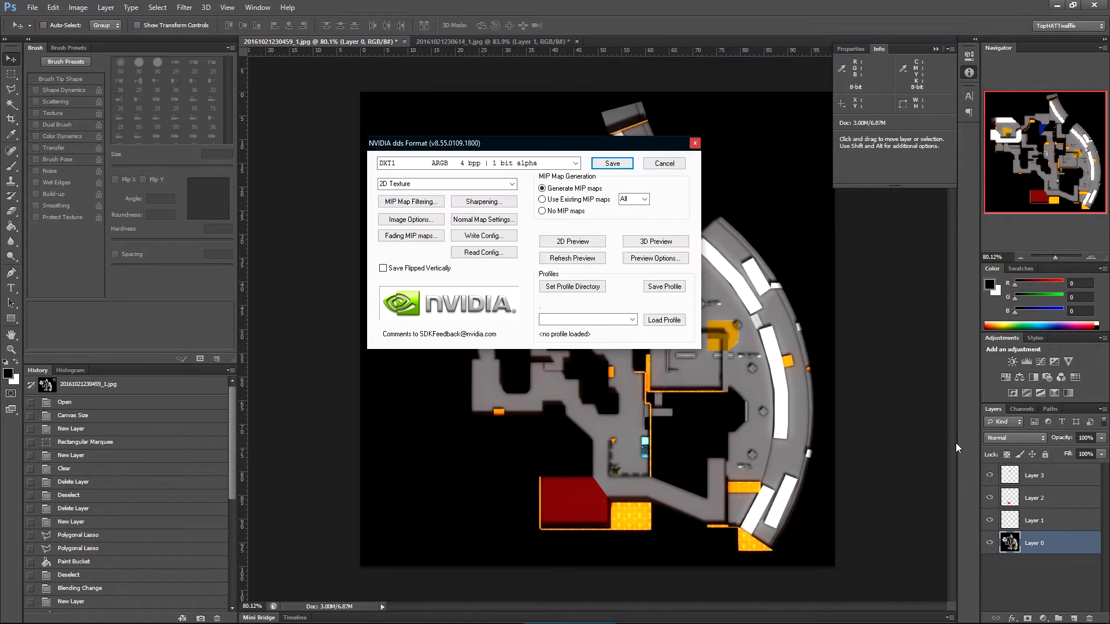
Step: Choose DXT1 ARGB 4 bpp with 1 bit alpha as the DDS compression and export the upper radar
drag(415, 149, 419, 166)
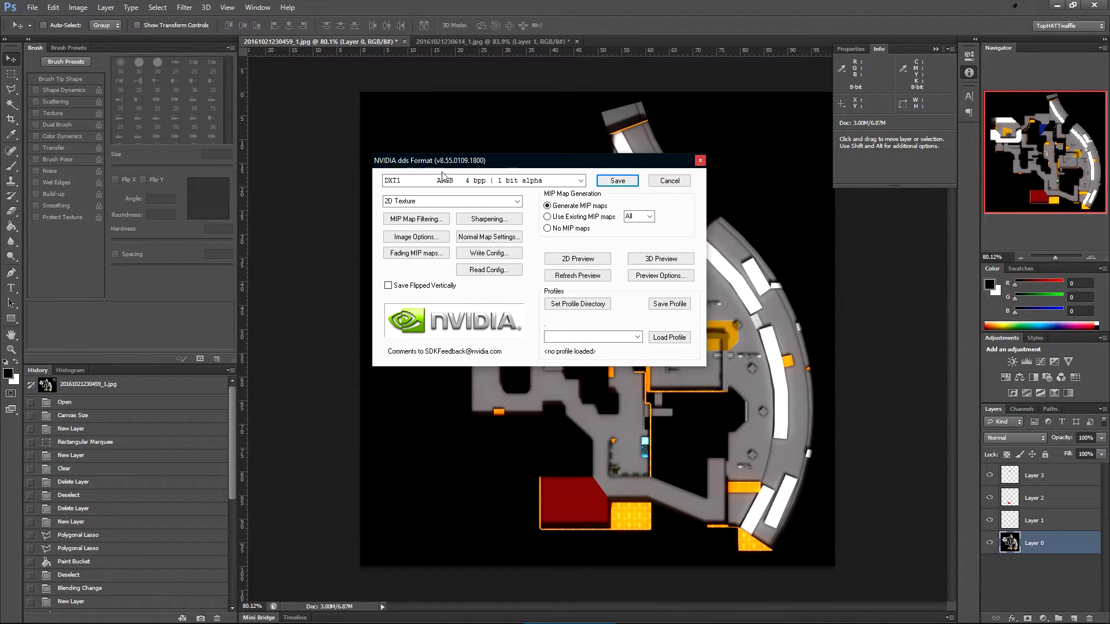
click(580, 181)
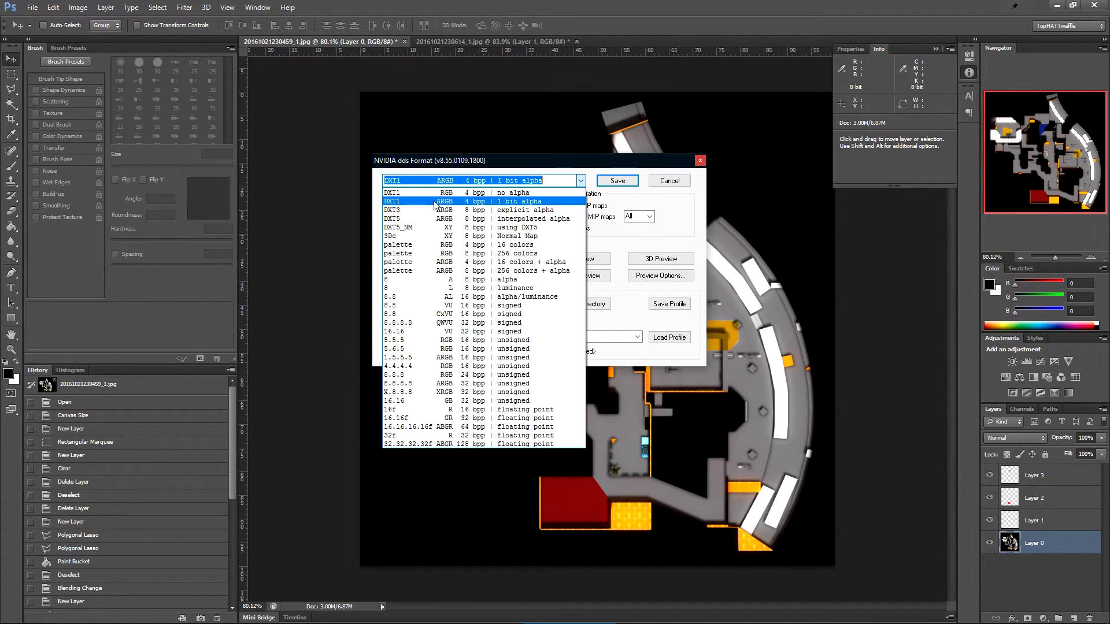
click(499, 201)
click(617, 181)
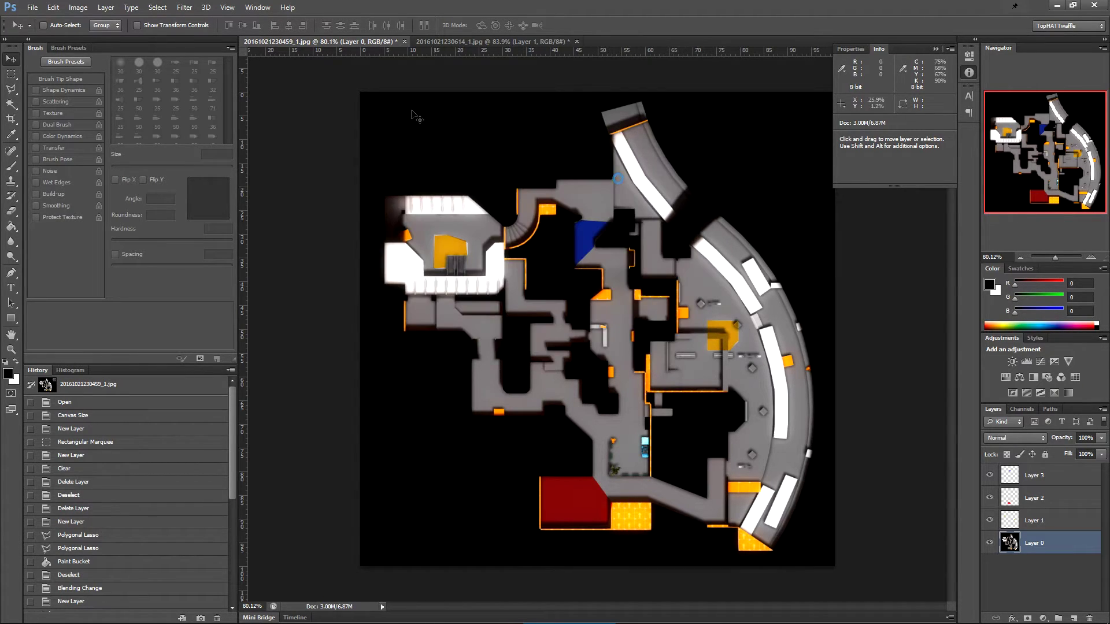
Step: Set up saving the lower overview image to the desktop in D3D/DDS format, named de_metro_lower_radar.dds
click(469, 44)
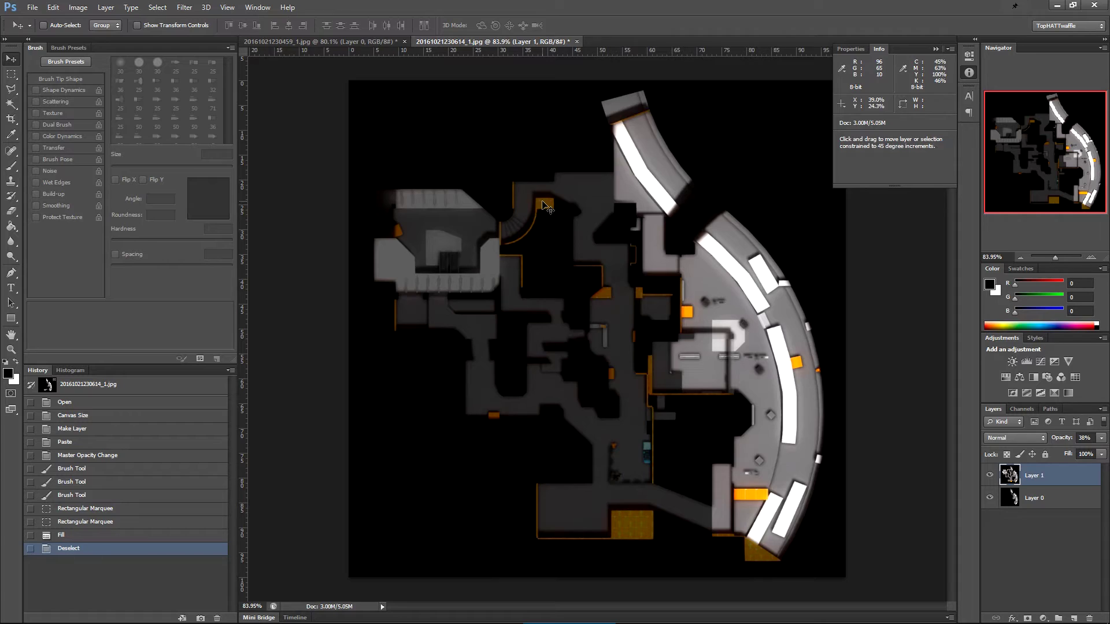
key(ctrl+shift+s)
click(515, 459)
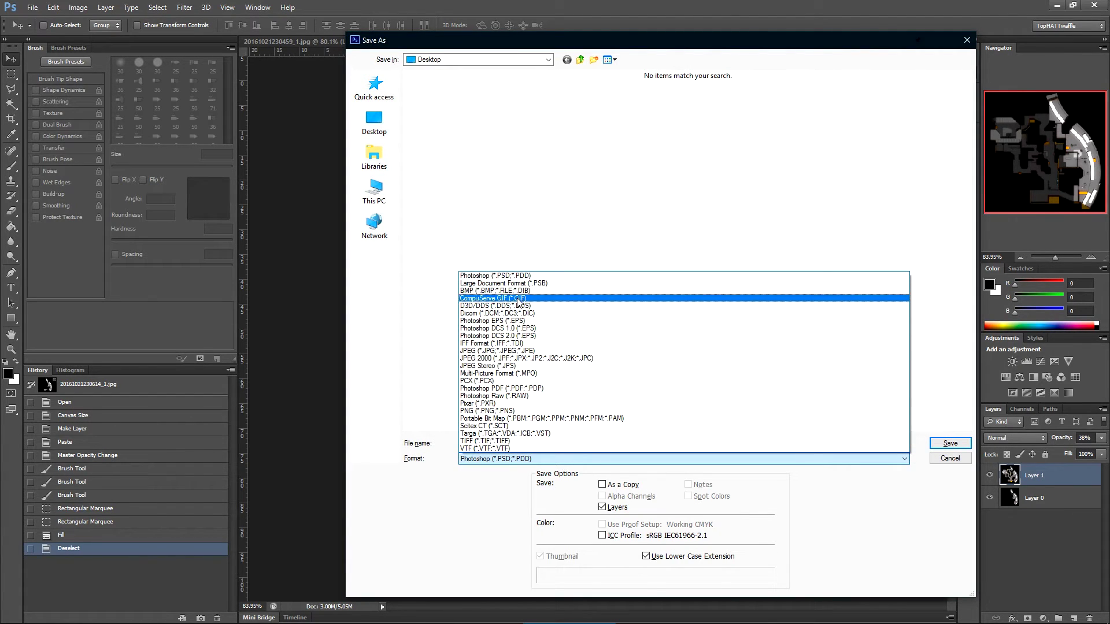
click(517, 306)
click(437, 129)
click(494, 445)
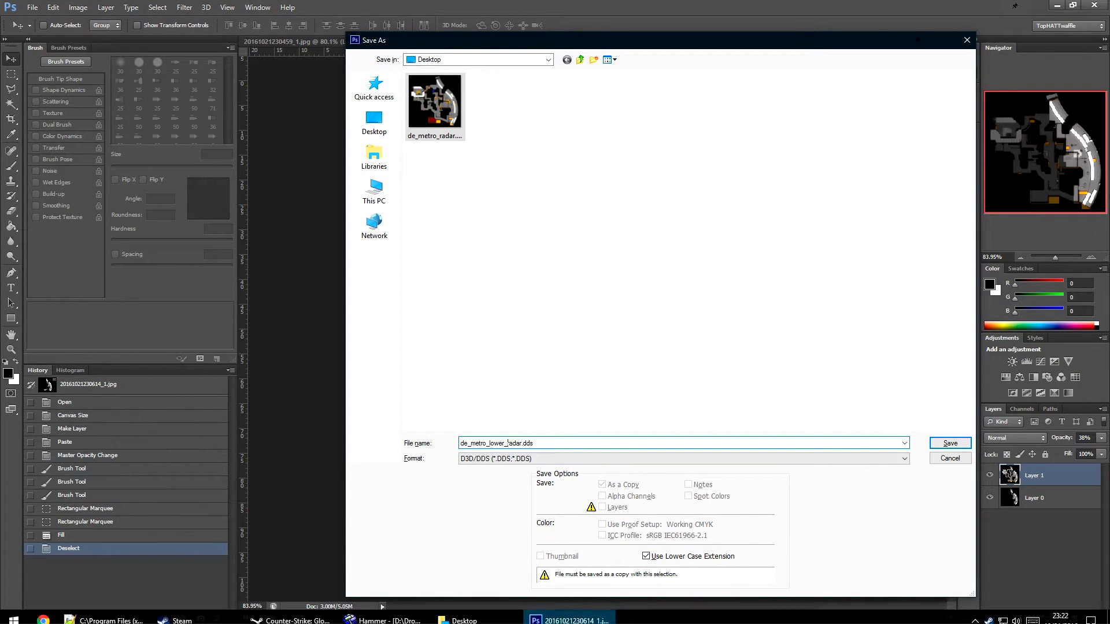
Step: Check the lower radar's file name pattern in de_metro.txt and export the lower DDS with DXT1 ARGB 1 bit alpha
click(104, 613)
drag(345, 349, 484, 349)
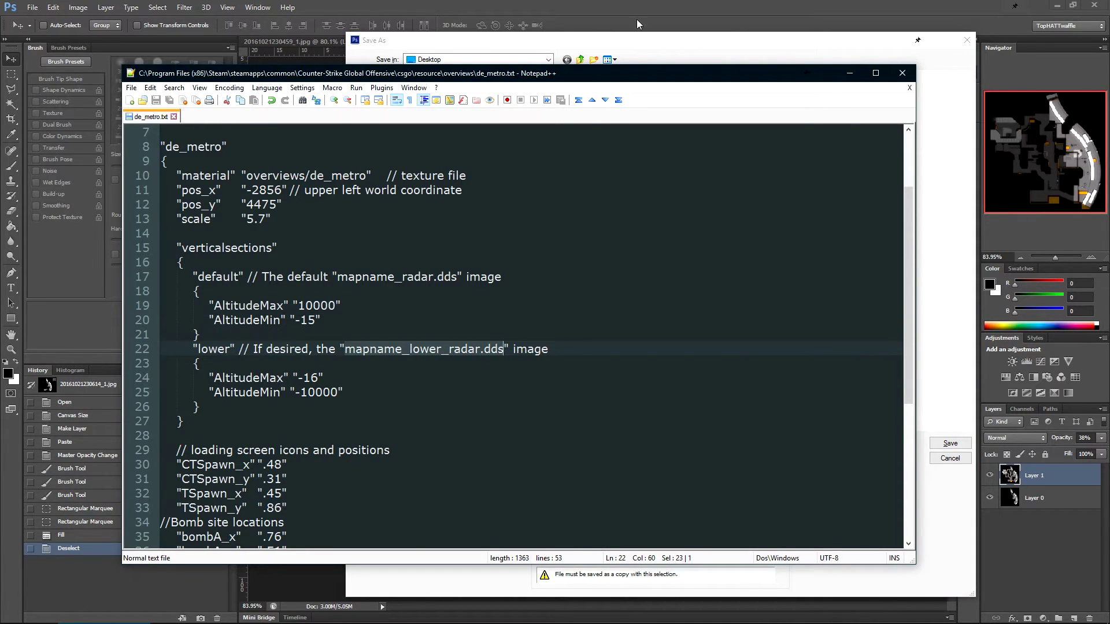
click(636, 39)
click(950, 443)
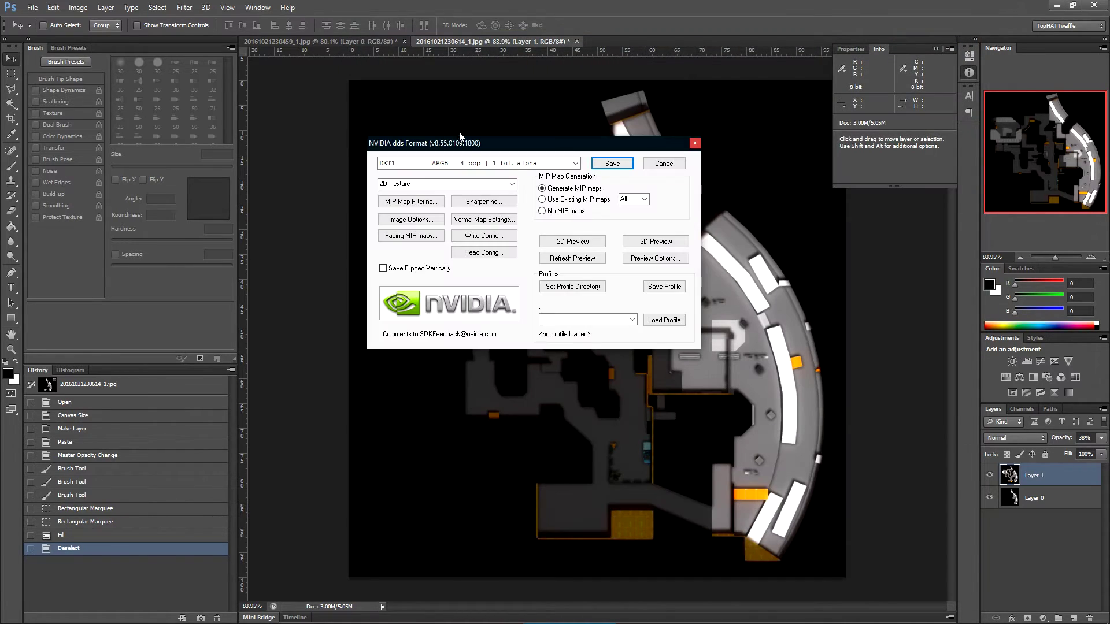
click(605, 162)
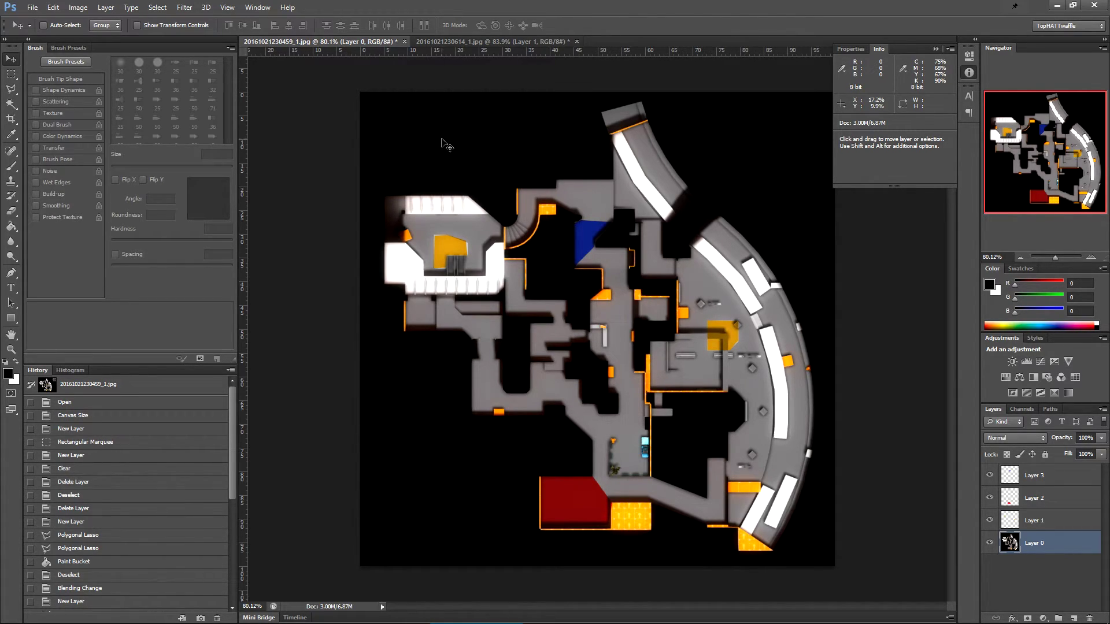
Step: Duplicate the upper overview image into a new document, keeping the default copy name
click(78, 7)
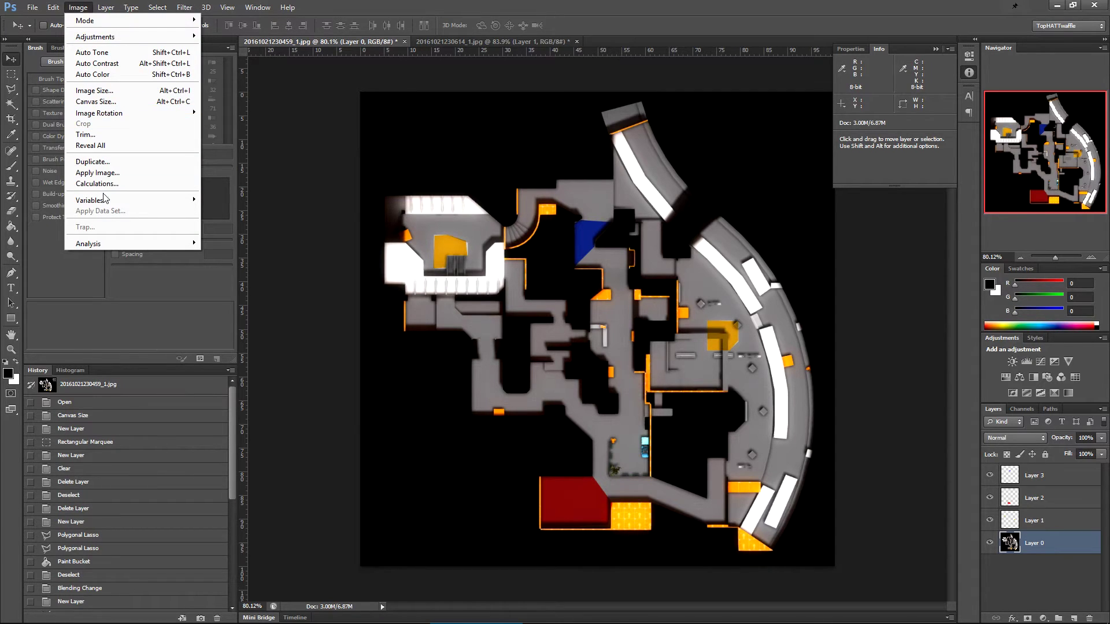
click(95, 161)
key(Return)
Step: Set the foreground color to yellow f0c326 and add the text "de_metro test level ECS level :)" in the copy's empty upper-left area
click(8, 373)
click(826, 468)
click(790, 348)
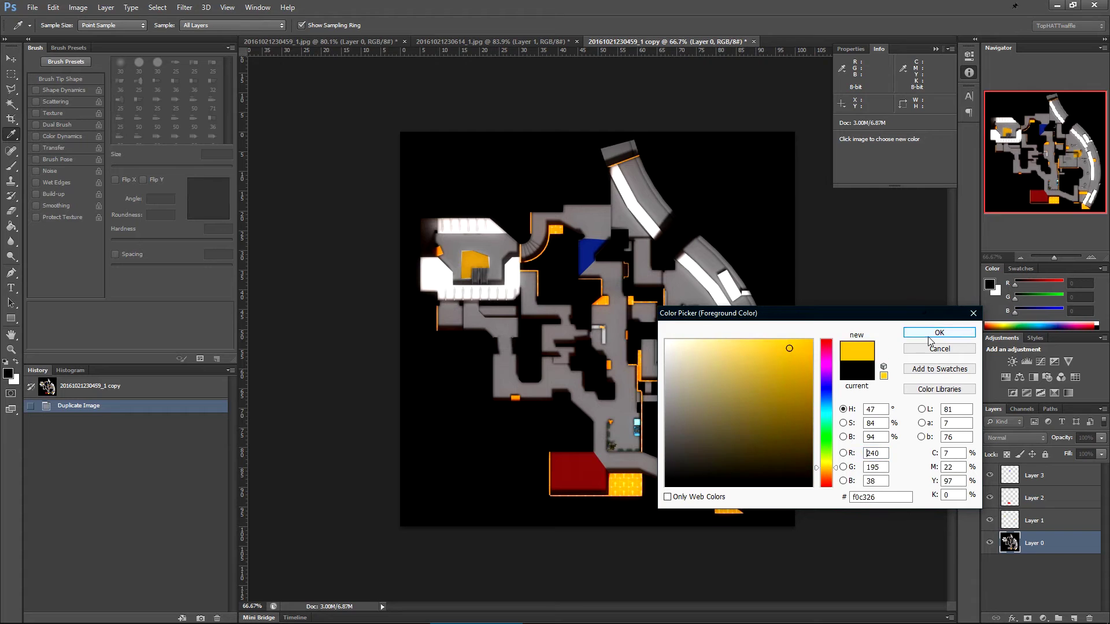
click(928, 336)
drag(577, 195, 576, 189)
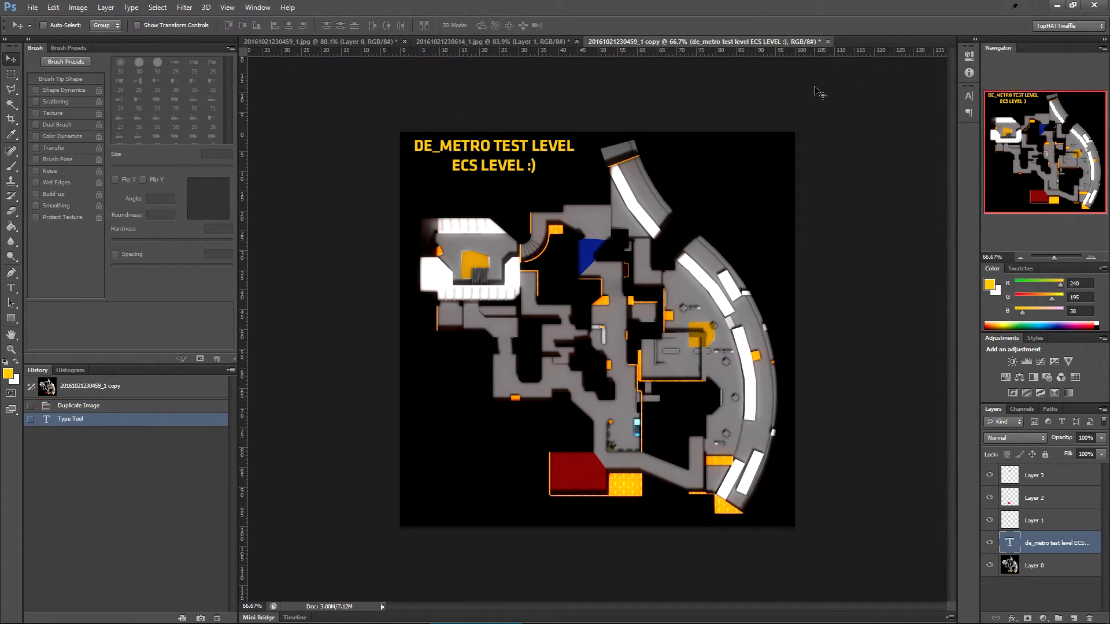
Step: Save the titled copy to the desktop in D3D/DDS format with a name starting de_metro_radar_spe, and export it
key(ctrl+shift+s)
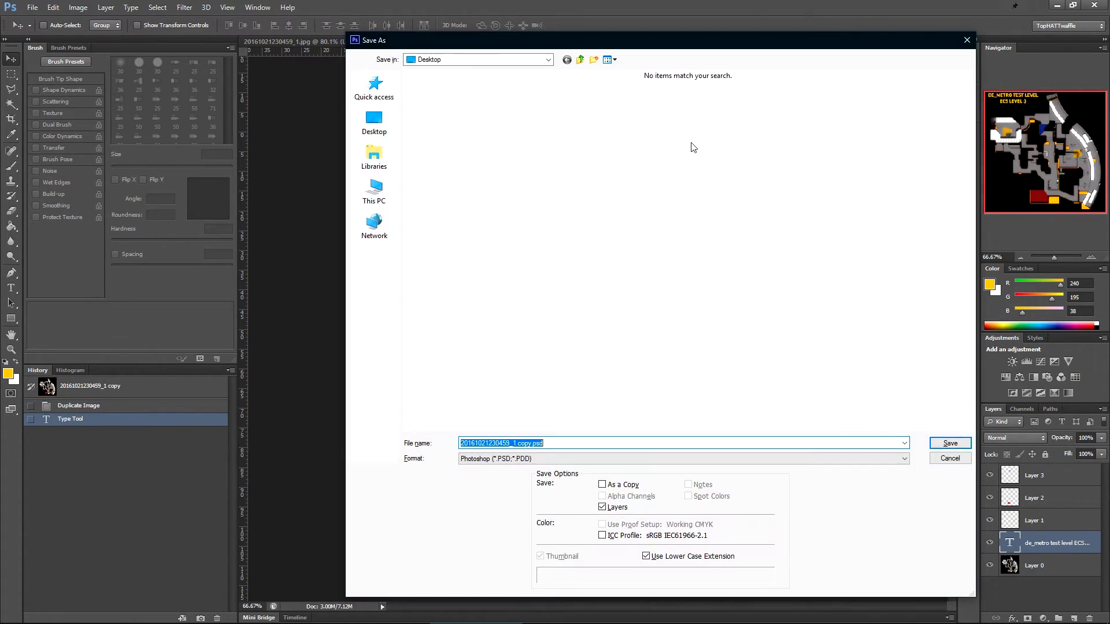
click(528, 459)
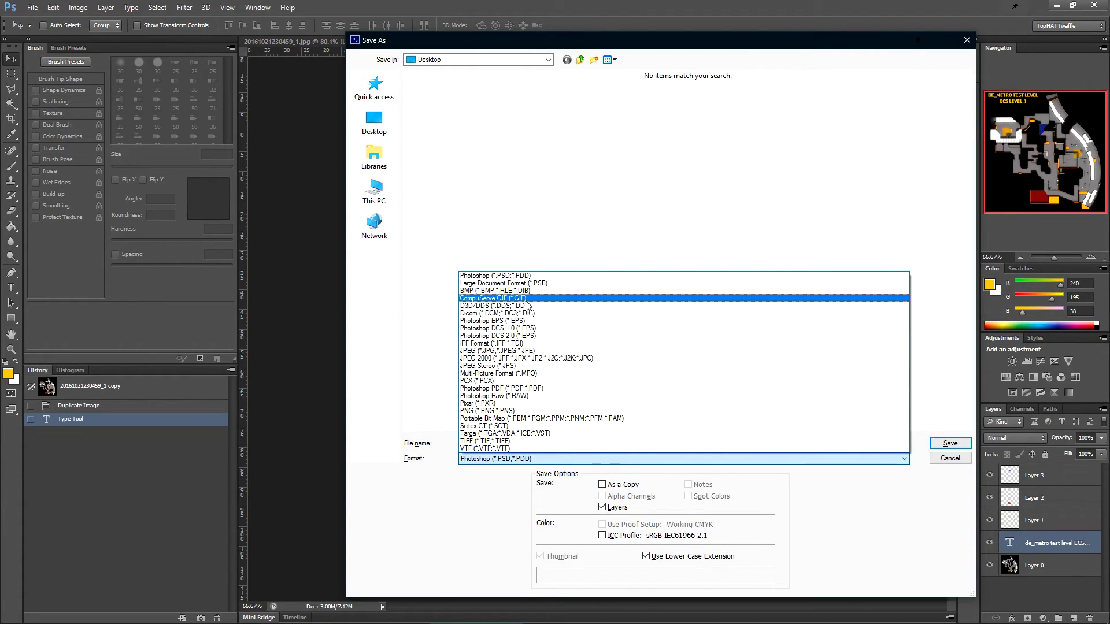
click(529, 313)
click(435, 103)
click(495, 109)
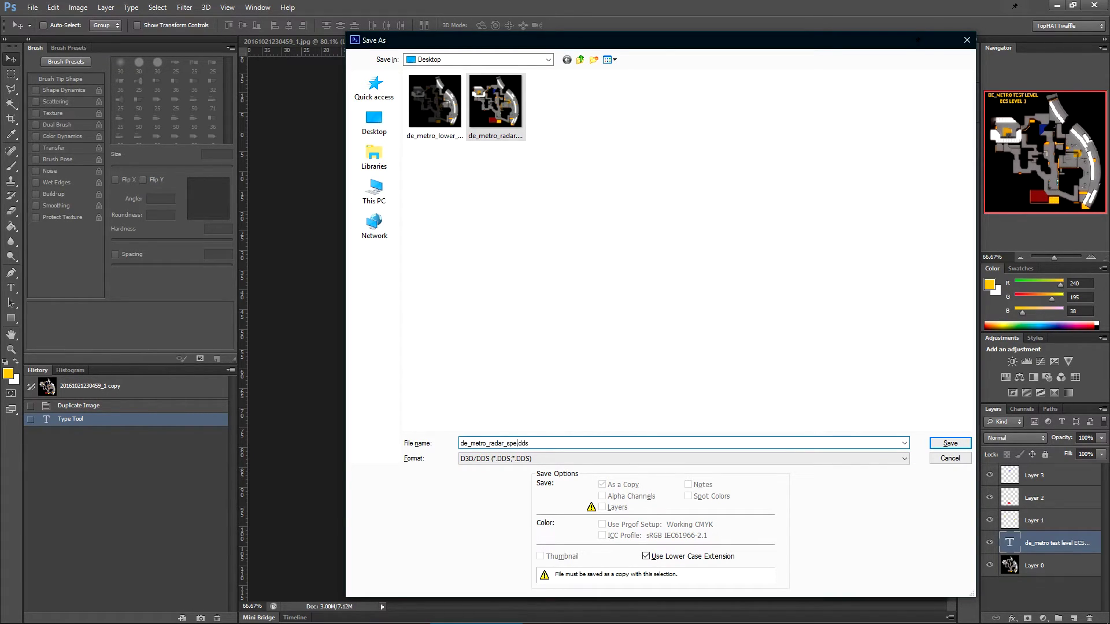
click(951, 443)
click(577, 163)
click(575, 165)
click(598, 164)
Step: Minimize the Photoshop, Notepad++ and Steam windows to reach the desktop
click(1054, 6)
click(1052, 8)
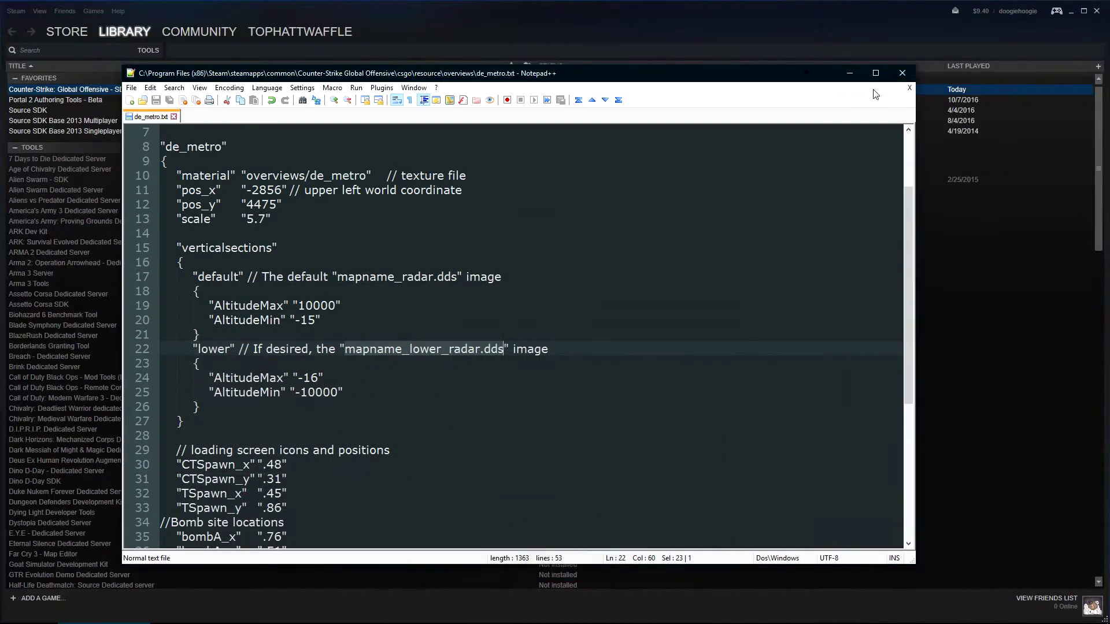
click(850, 73)
click(1072, 11)
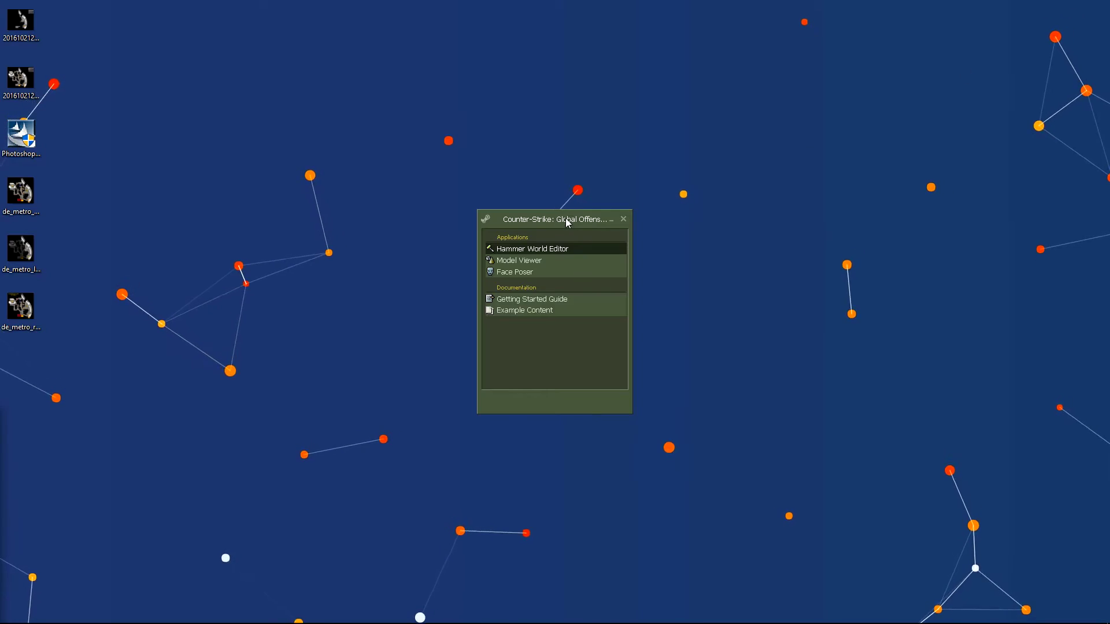
Step: Open the game's csgo/resource/overviews folder in a new File Explorer window
key(super+e)
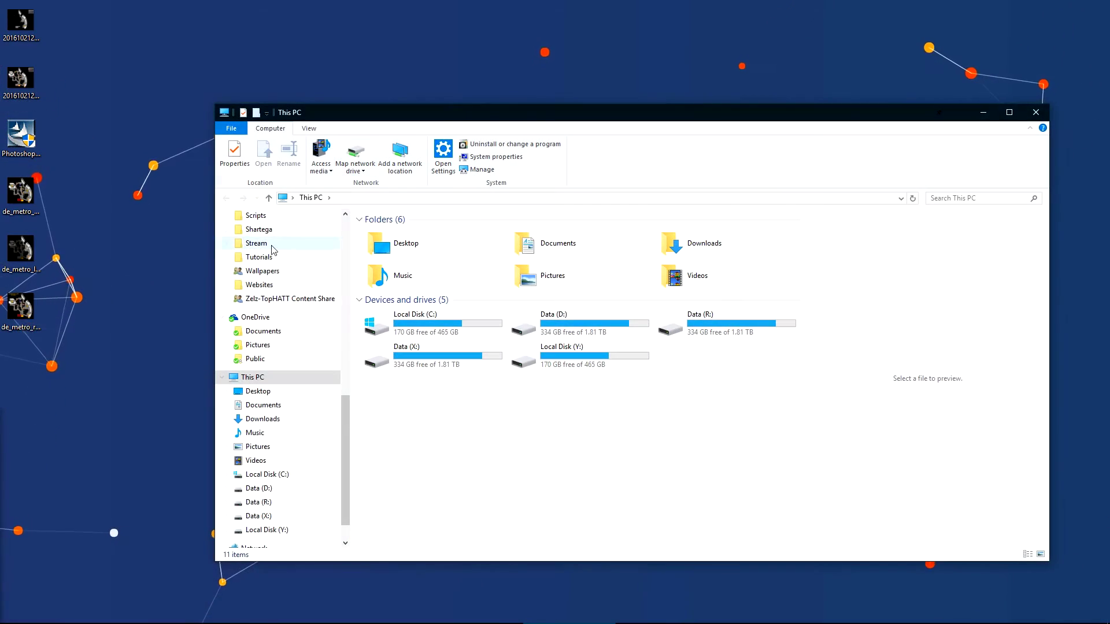
scroll(278, 267, up, 12)
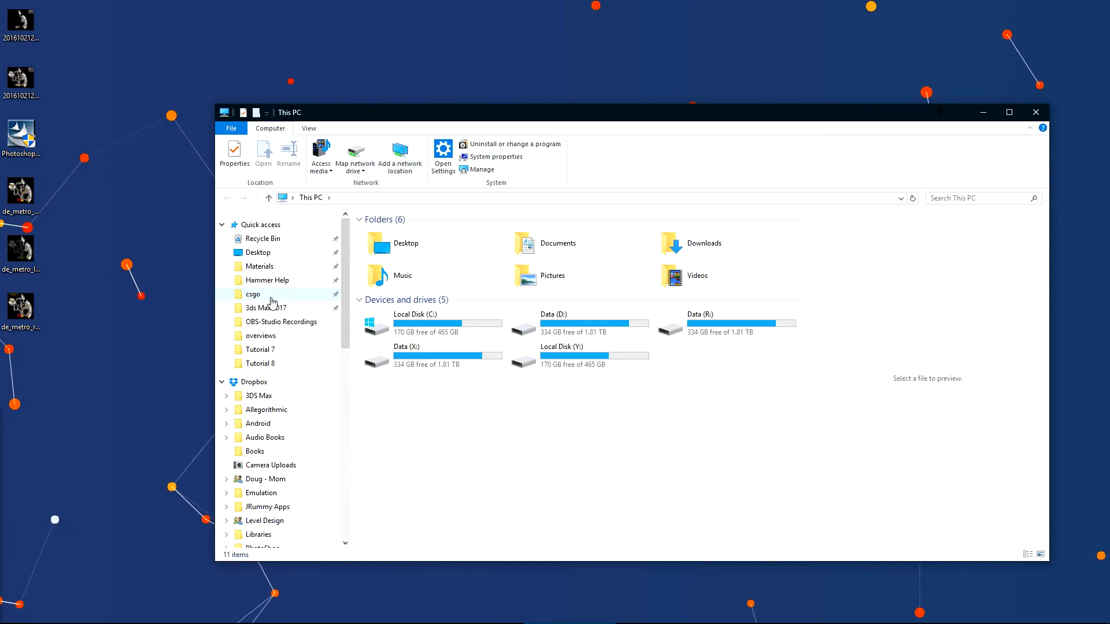
click(269, 294)
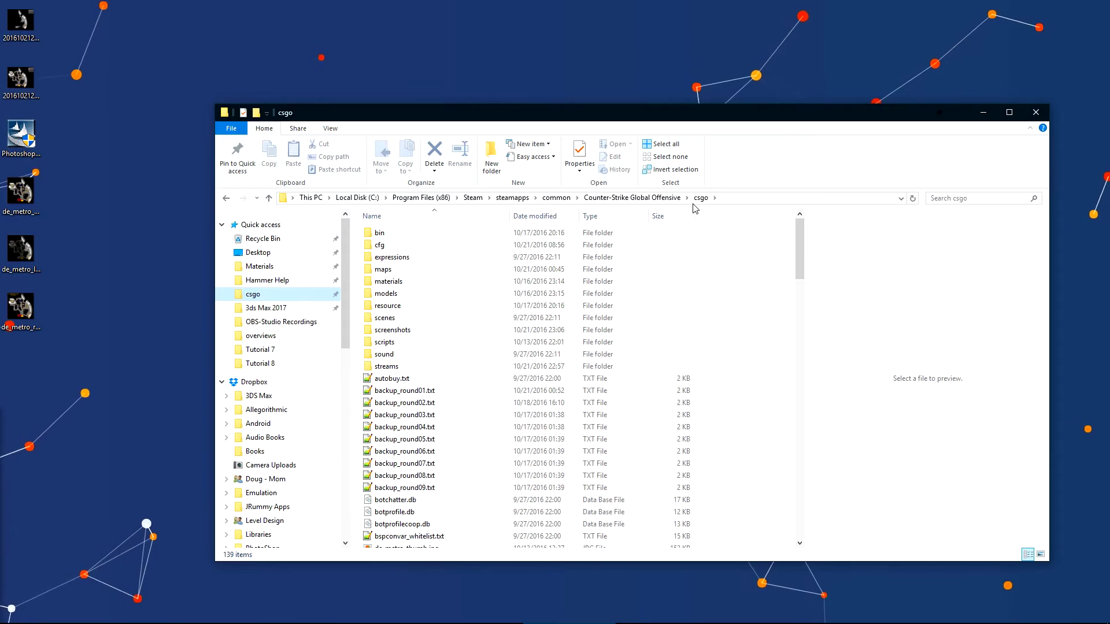
double_click(408, 306)
double_click(407, 245)
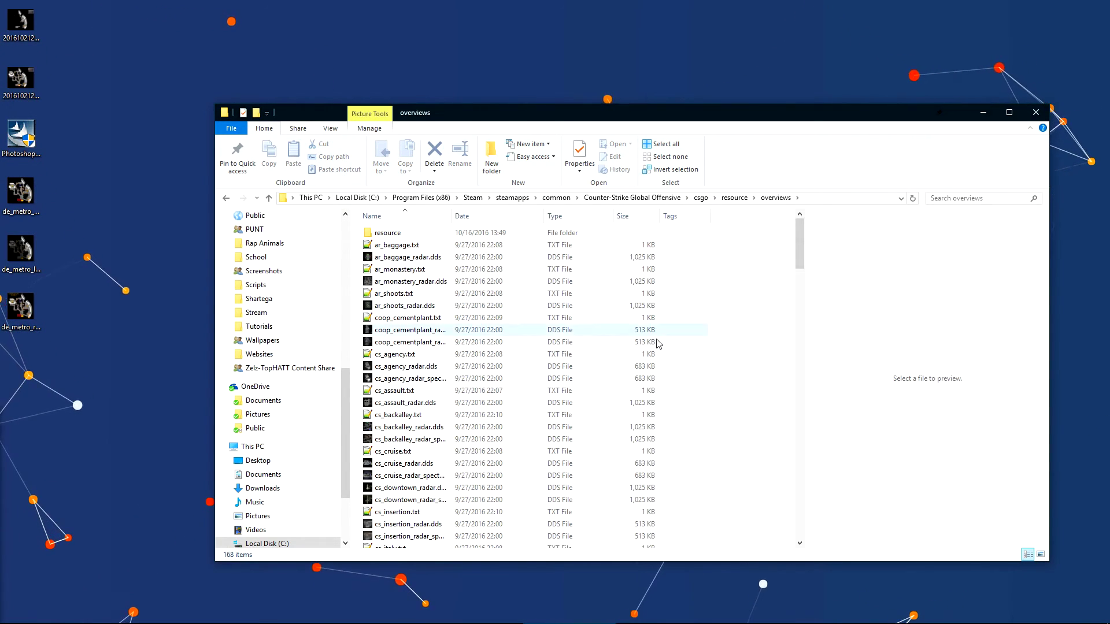
Step: Copy the three de_metro radar DDS images from the desktop into the overviews folder and preview de_metro.txt beside them
drag(92, 387, 734, 287)
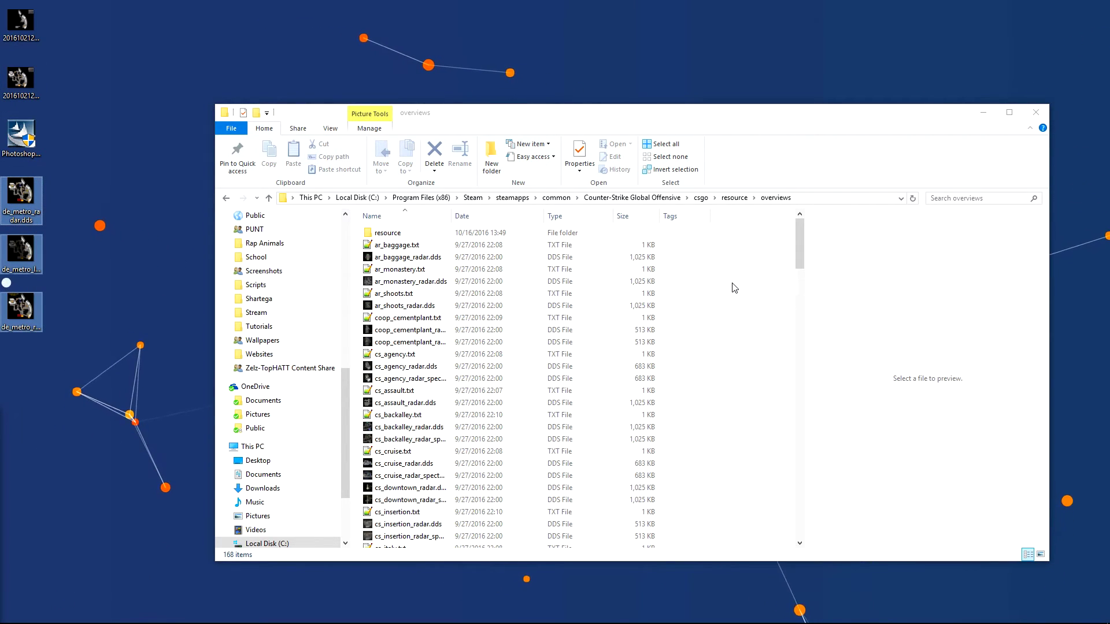
scroll(801, 249, up, 2)
click(404, 302)
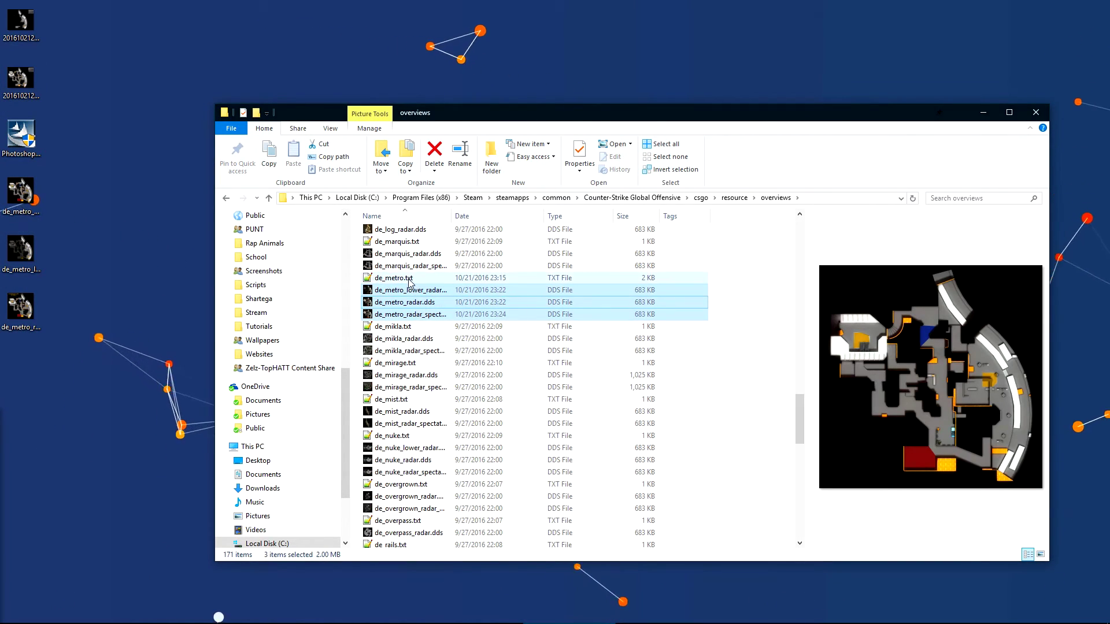
click(380, 278)
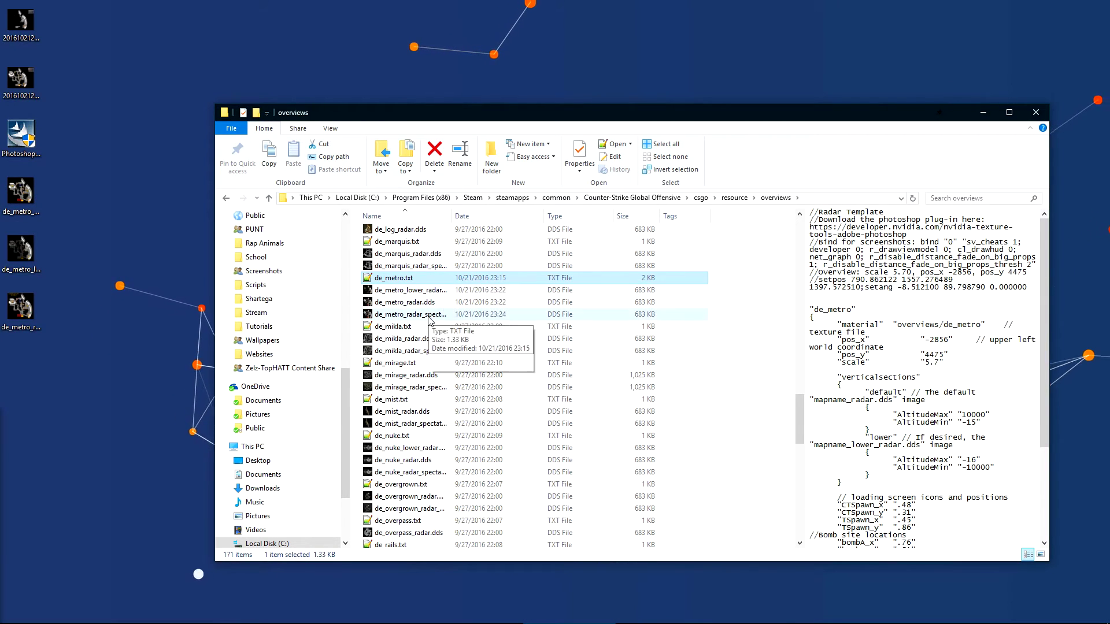
Step: Switch to Counter-Strike: Global Offensive, load the map with the console command "map de_metro", and join the Terrorists
mouse_move(990, 617)
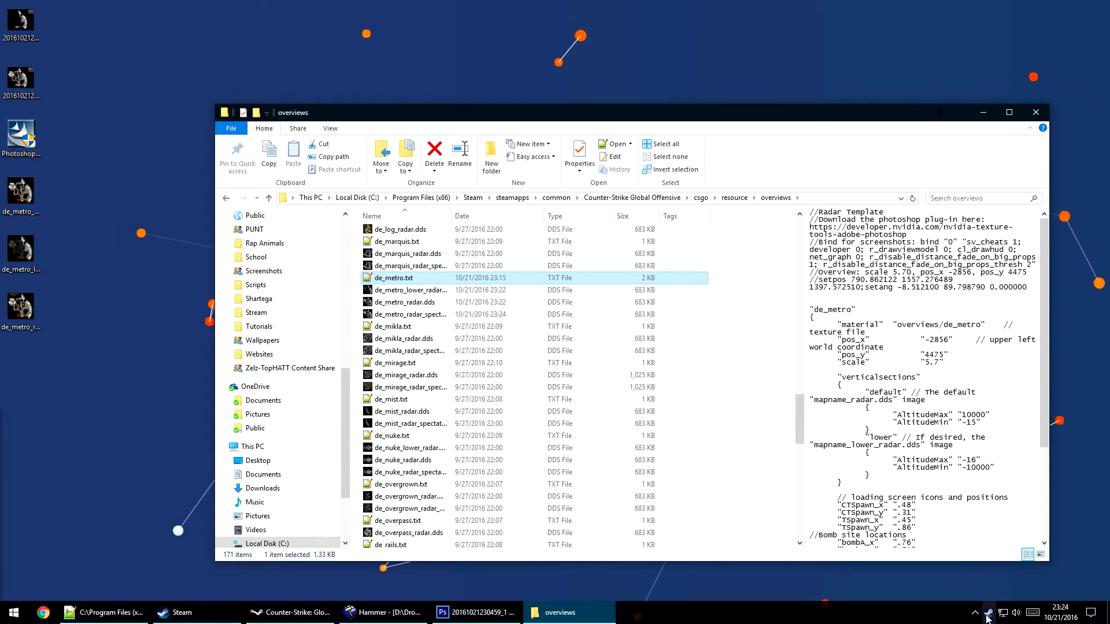
key(alt+Tab)
key(grave)
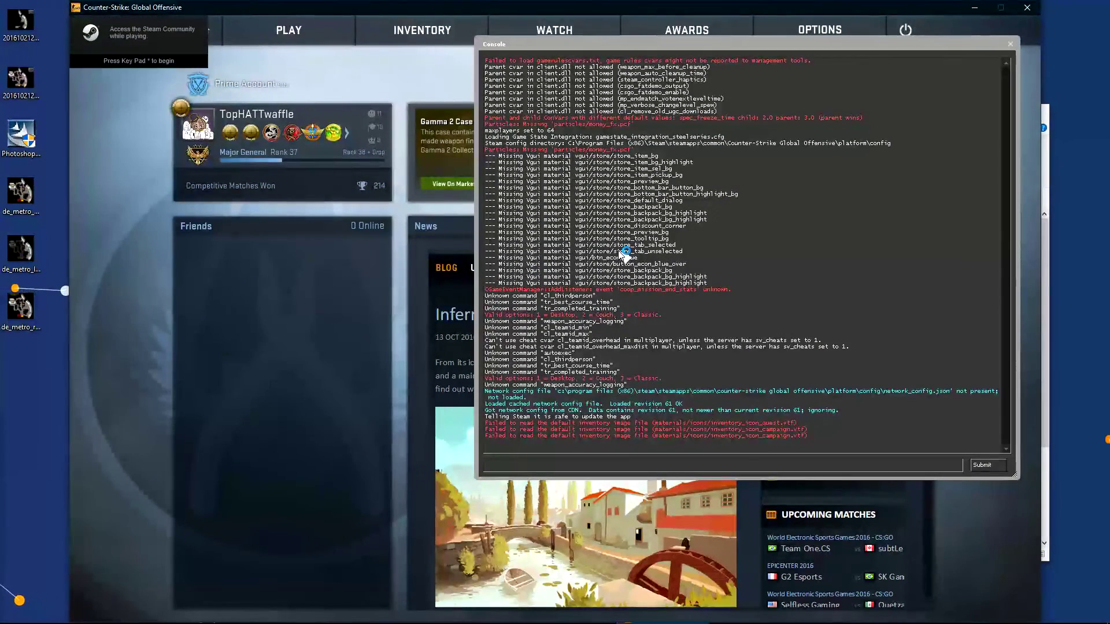
text(map de_metro)
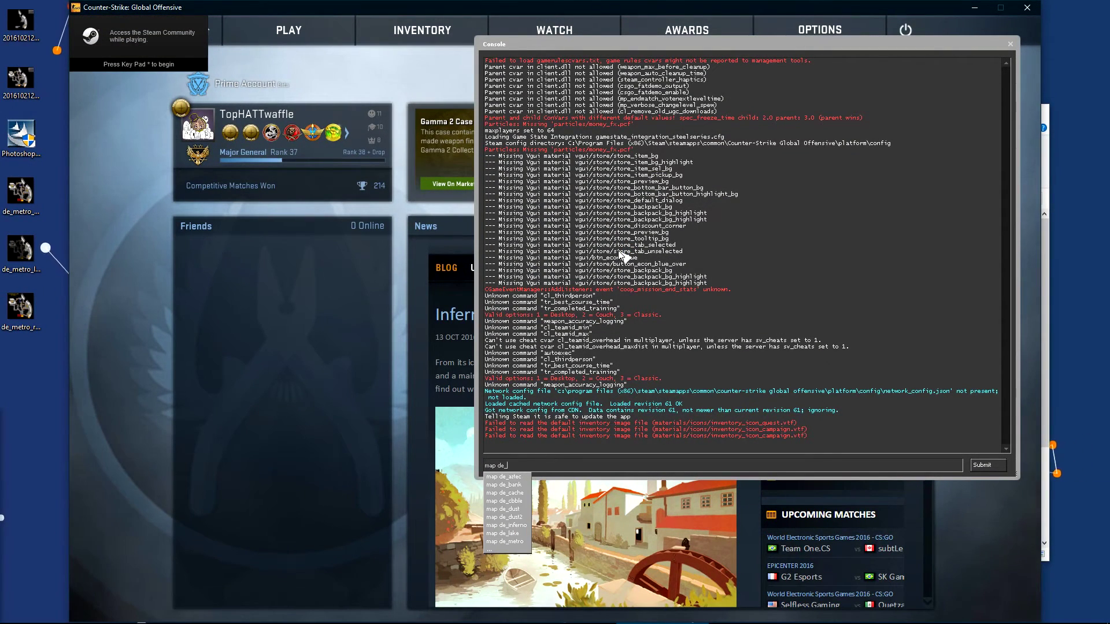
key(Return)
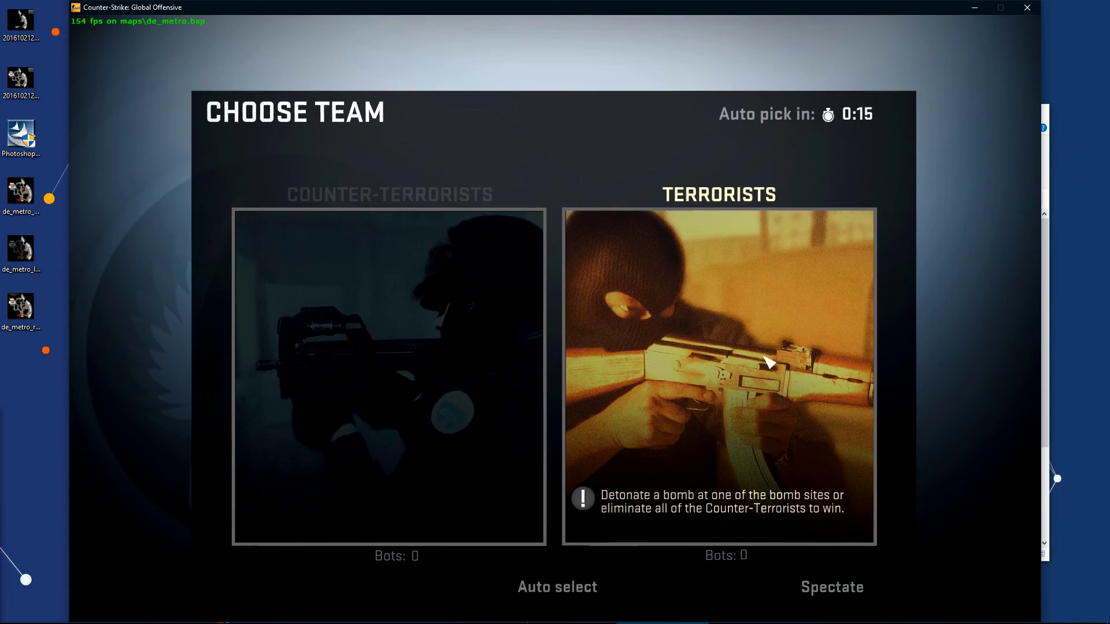
click(769, 362)
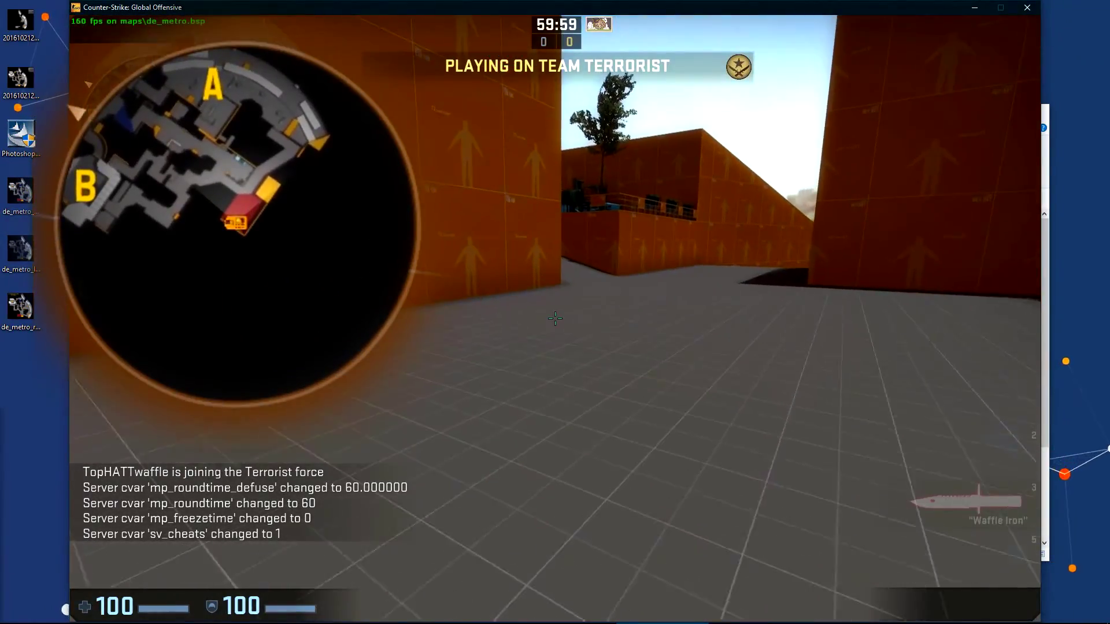
Step: Walk through de_metro from the Terrorist spawn towards bombsite A, checking the radar image against the player's position
key(w)
key(d)
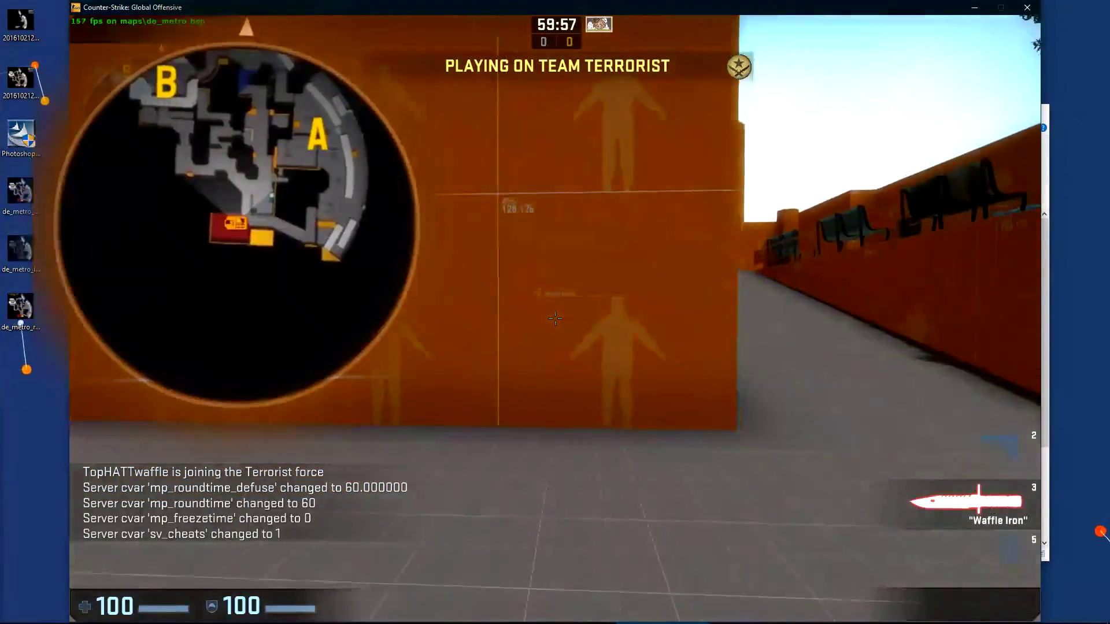
key(d)
key(w)
click(555, 318)
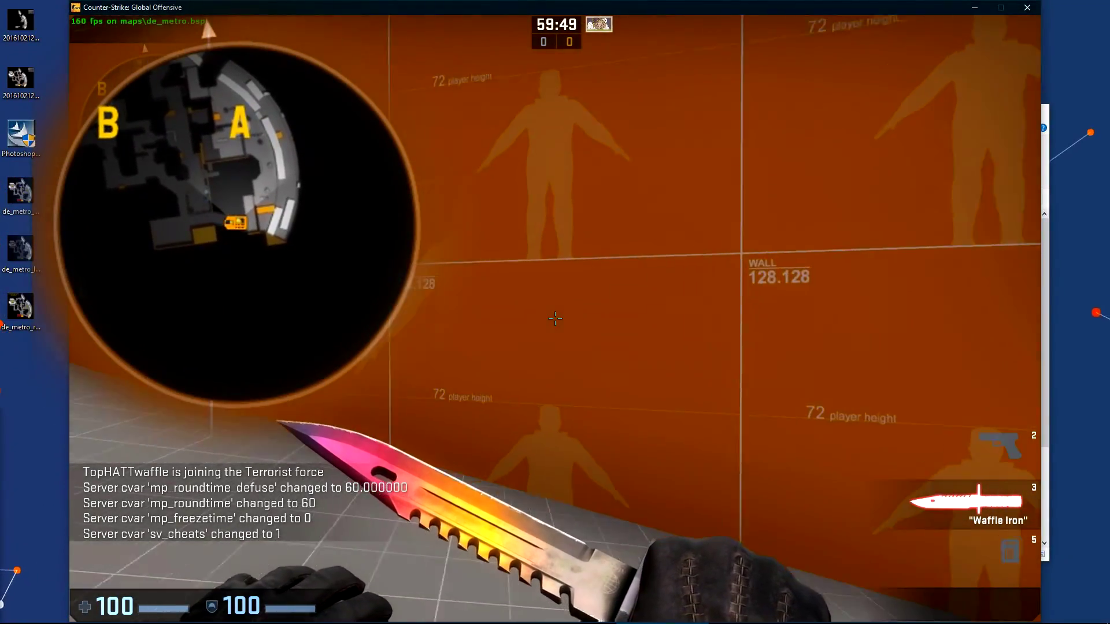
key(a)
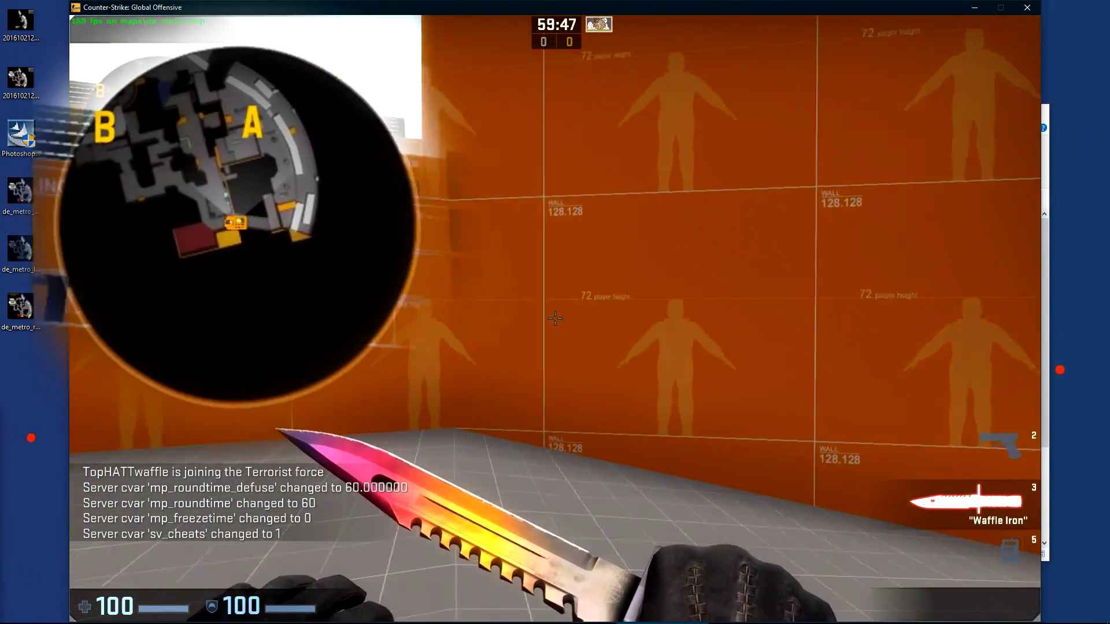
key(d)
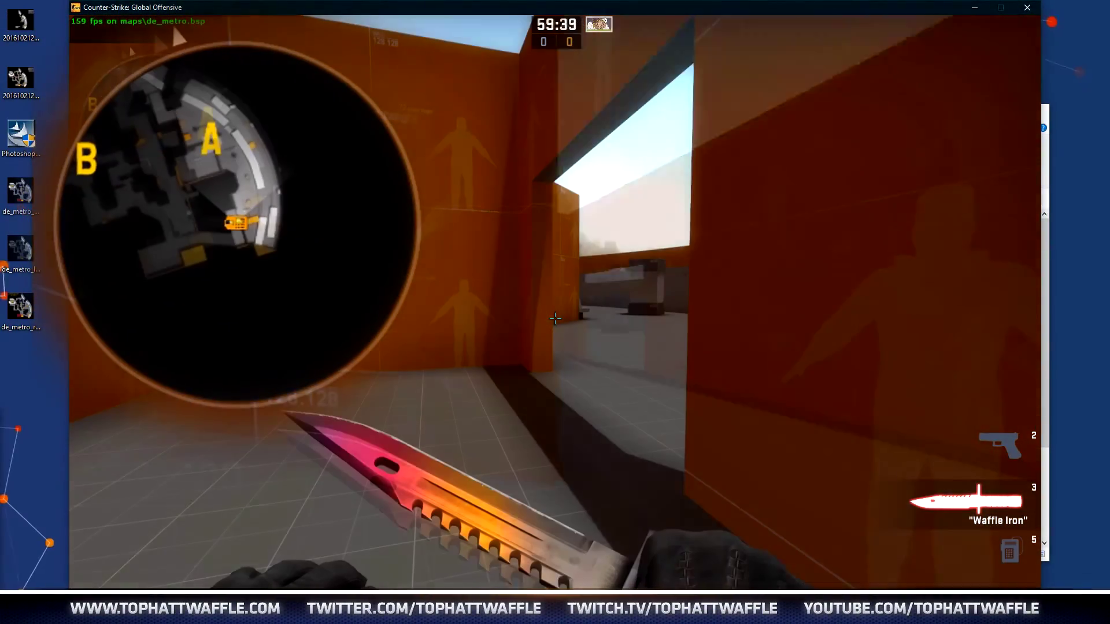
key(w)
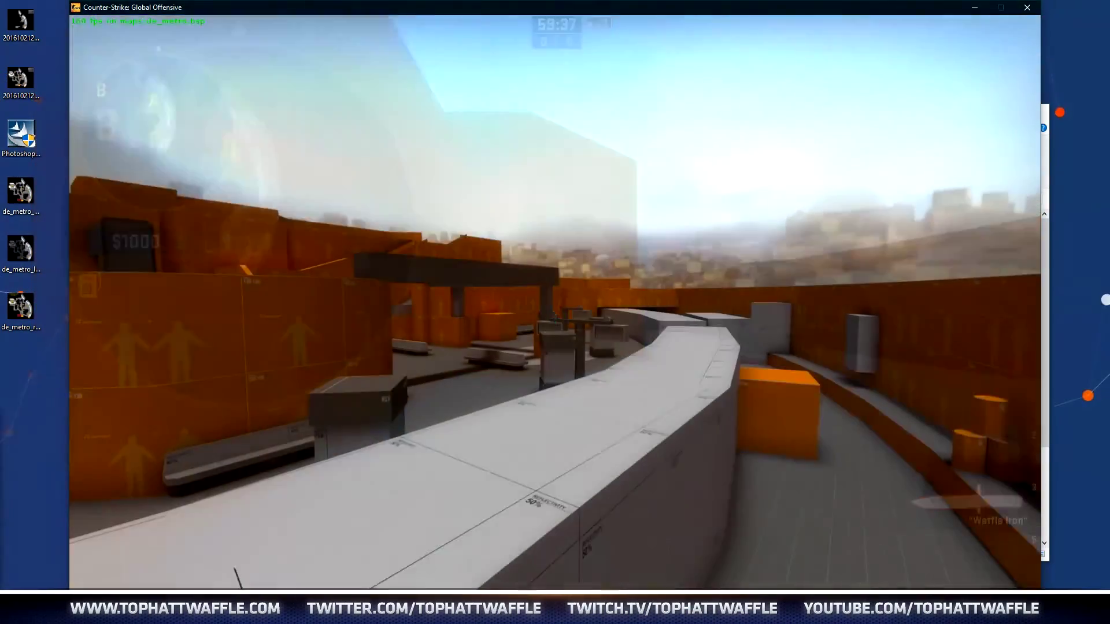